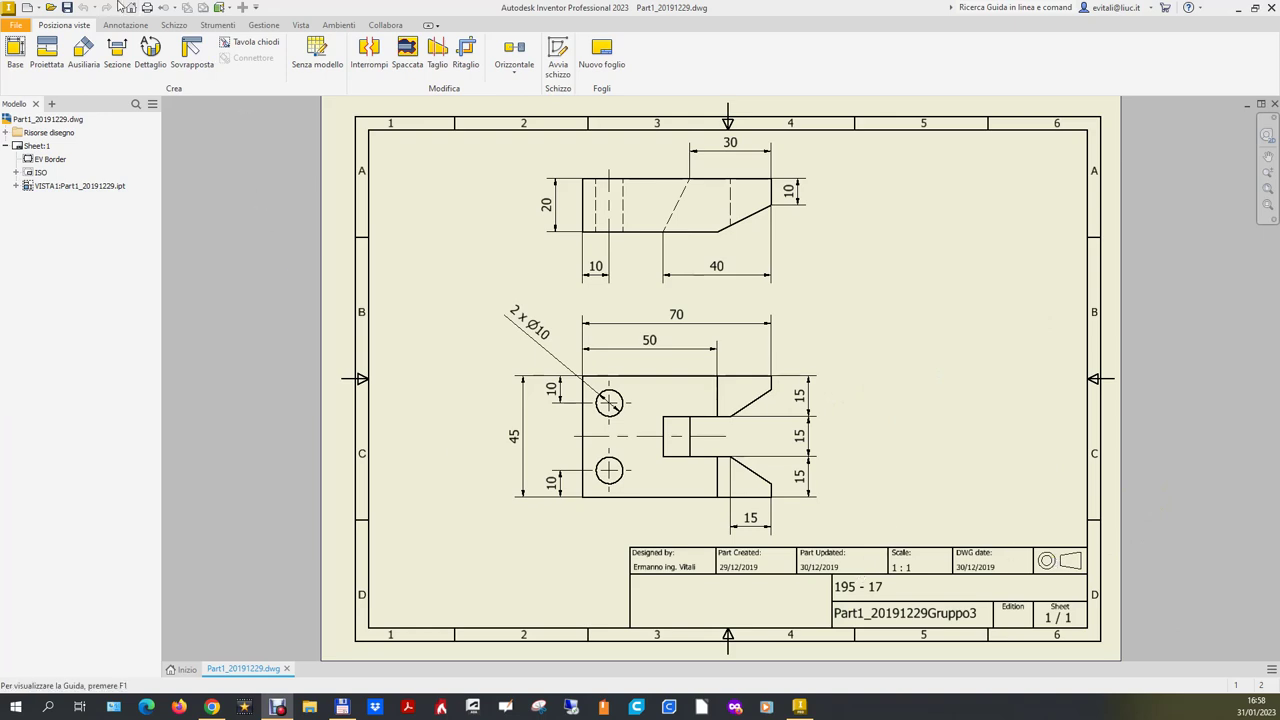
Create a new blank part from the ipt 22-23 (mm).ipt template.
left_click(18, 25)
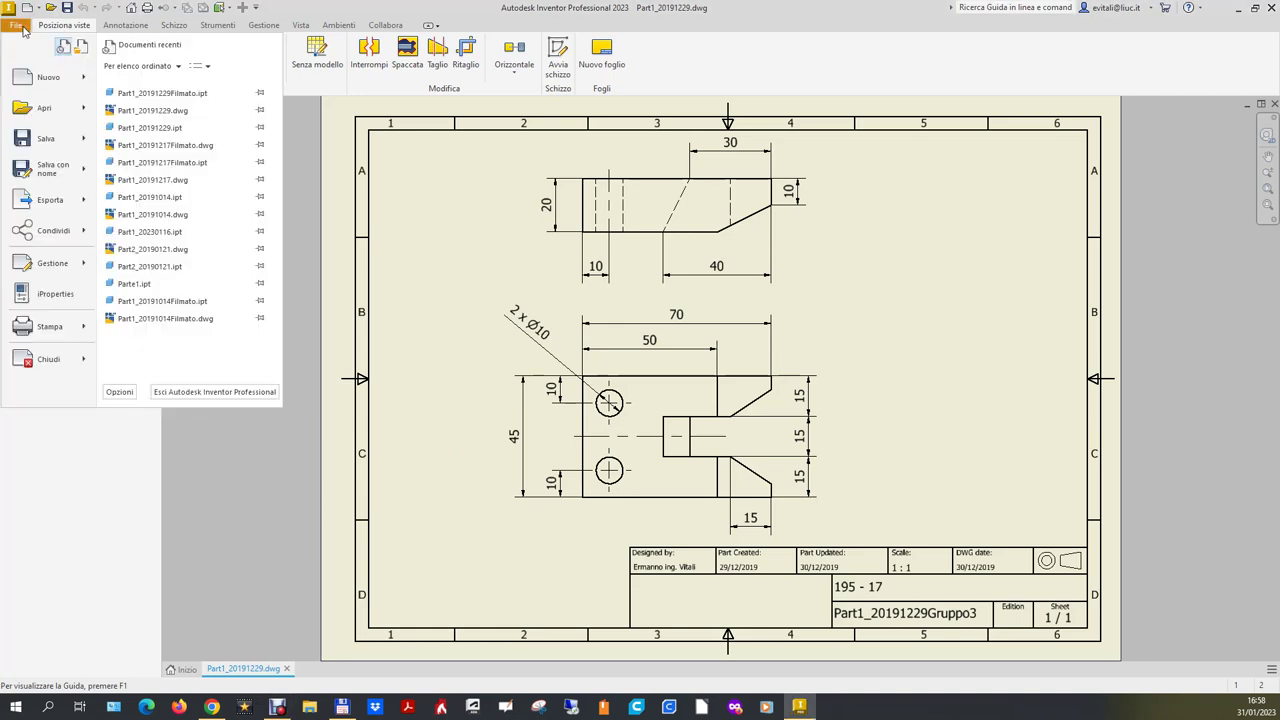
left_click(46, 77)
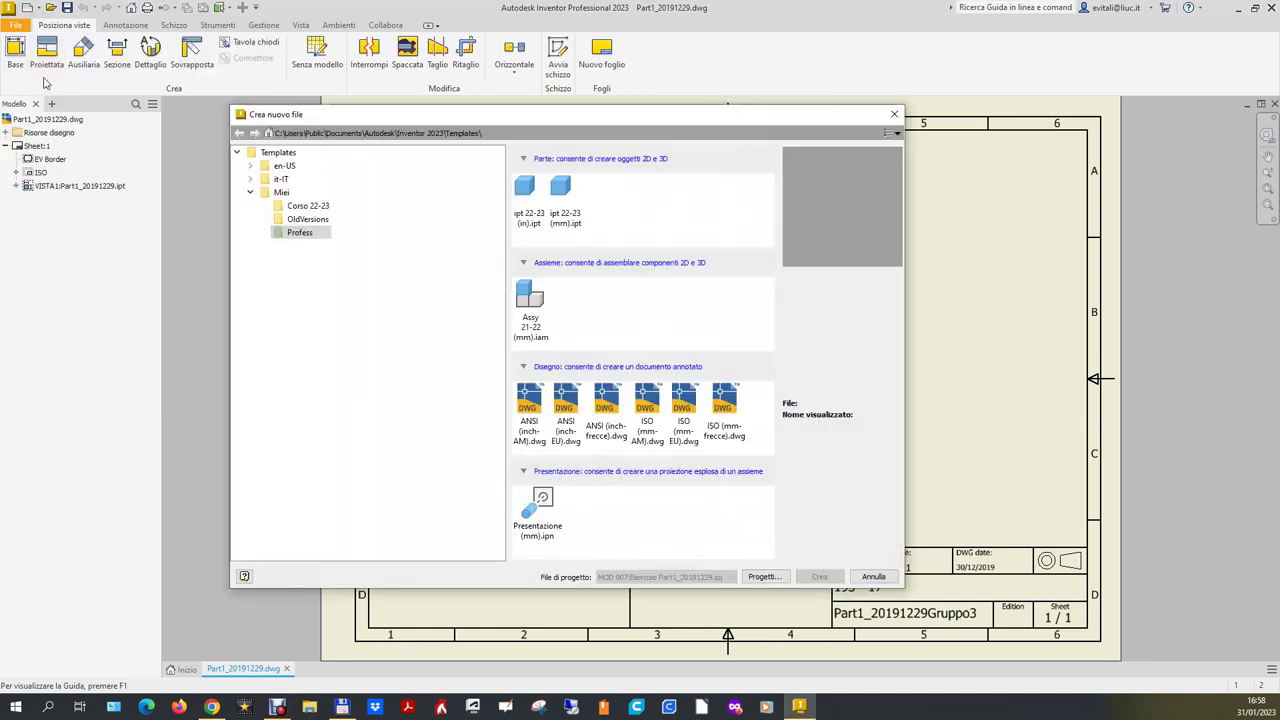
left_click(564, 204)
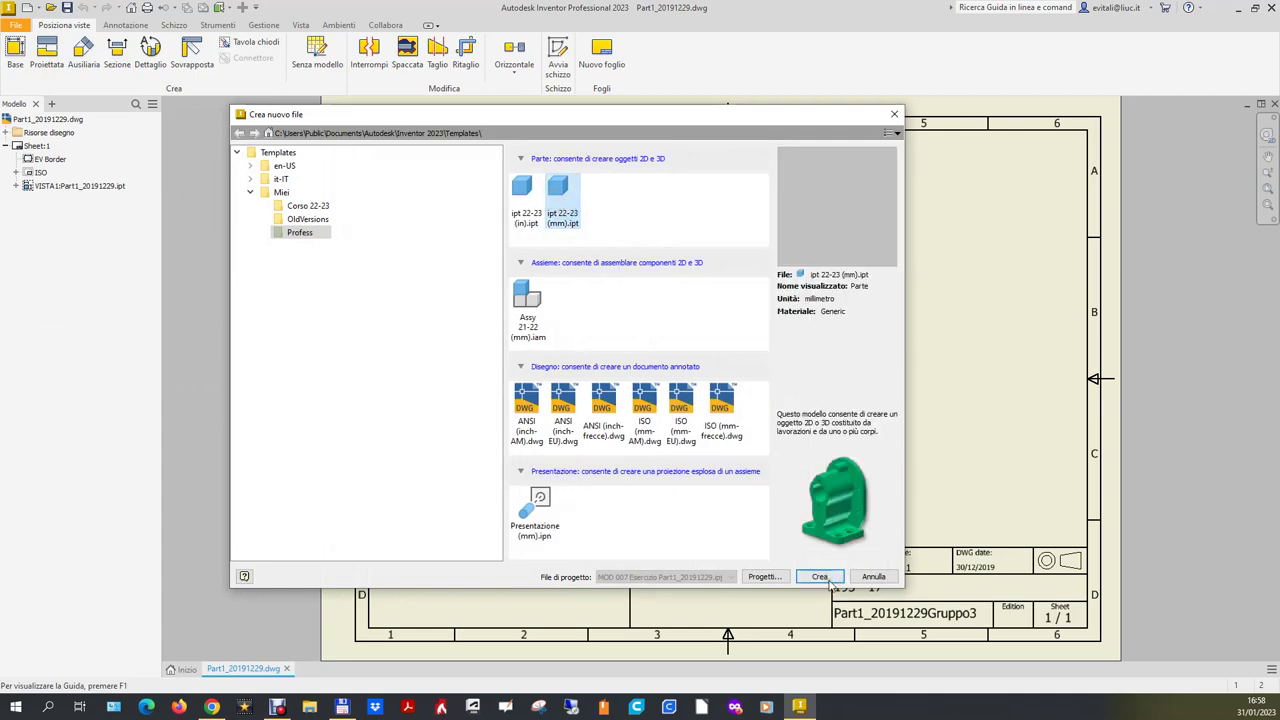
left_click(821, 578)
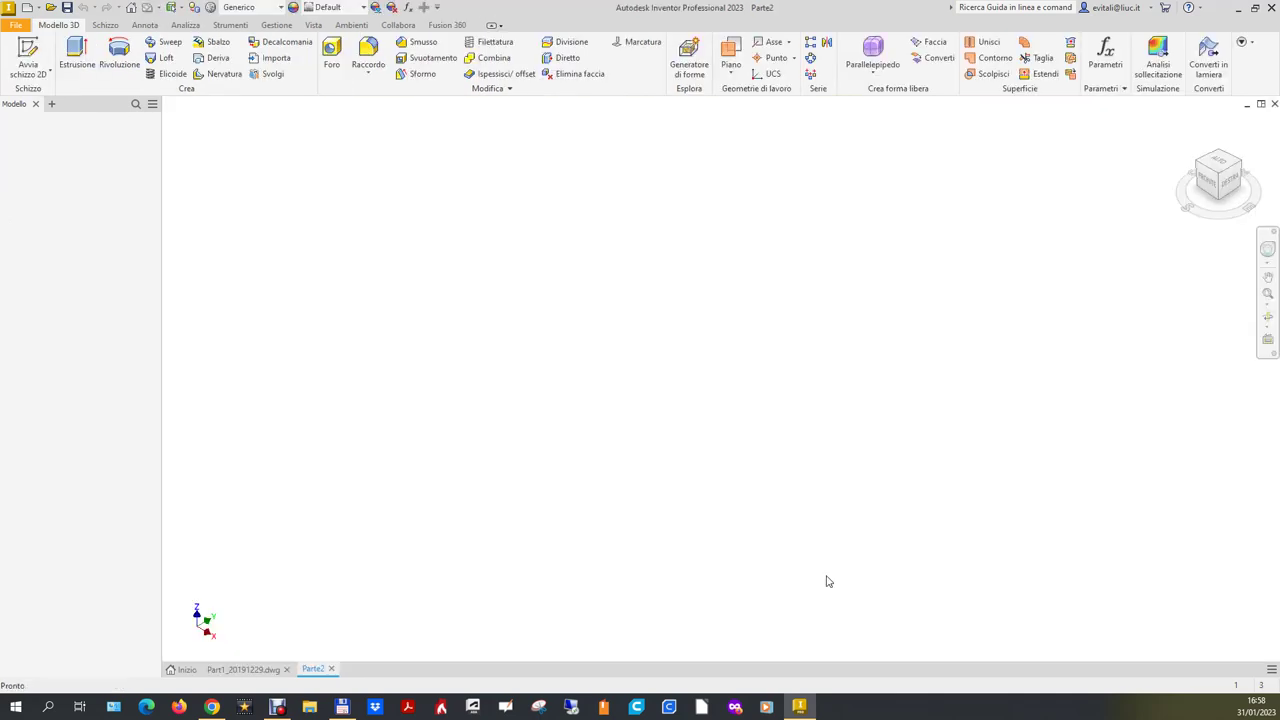
Tile the bracket drawing and the new Parte2 part vertically, side by side.
left_click(1271, 670)
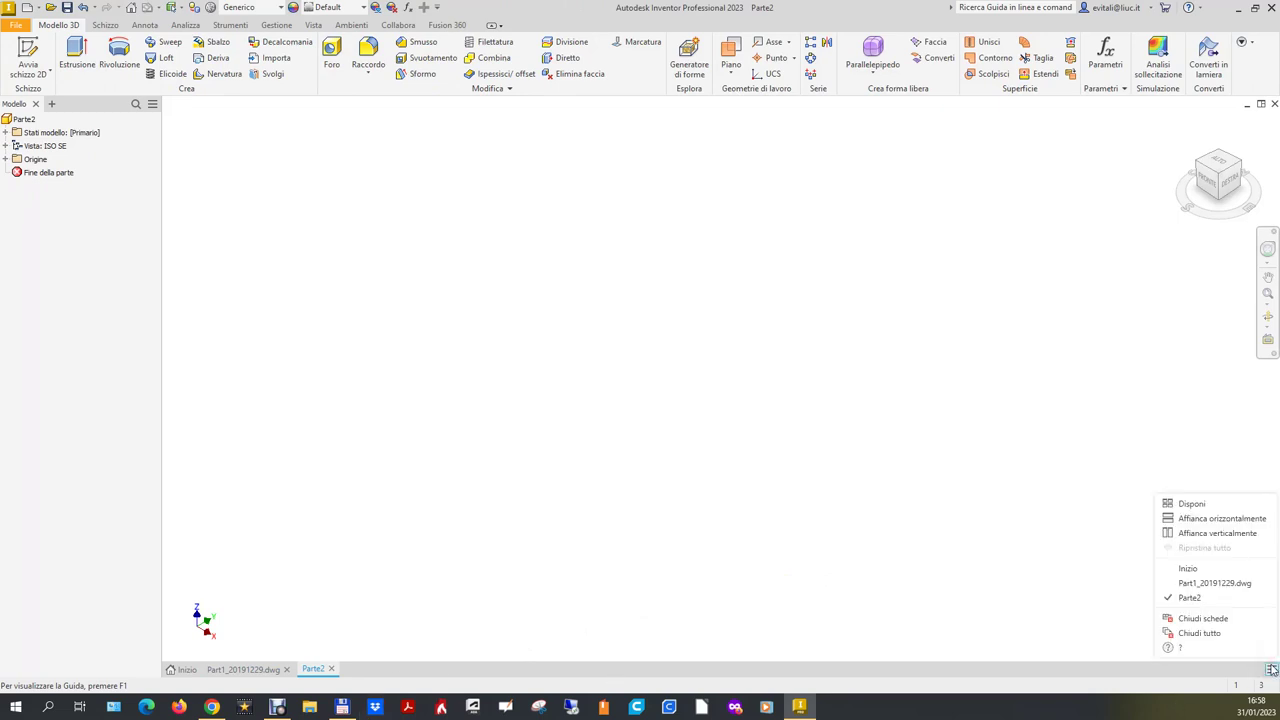
left_click(1219, 533)
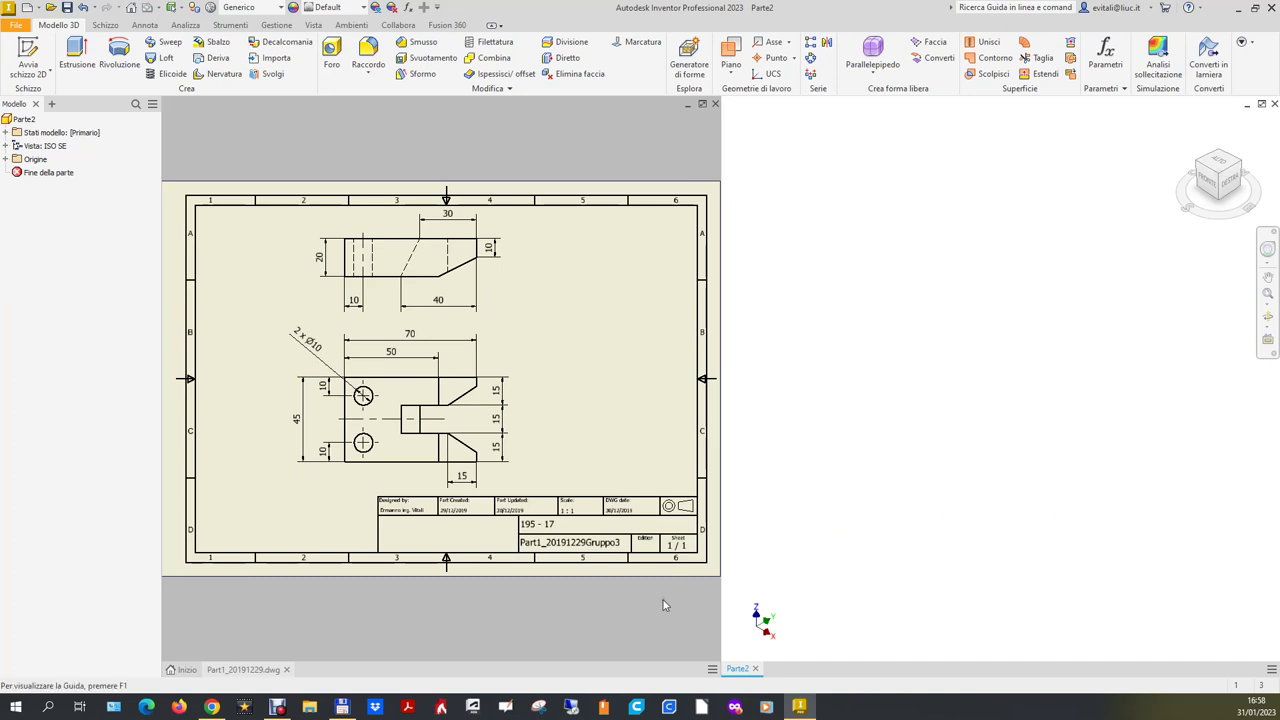
left_click(357, 597)
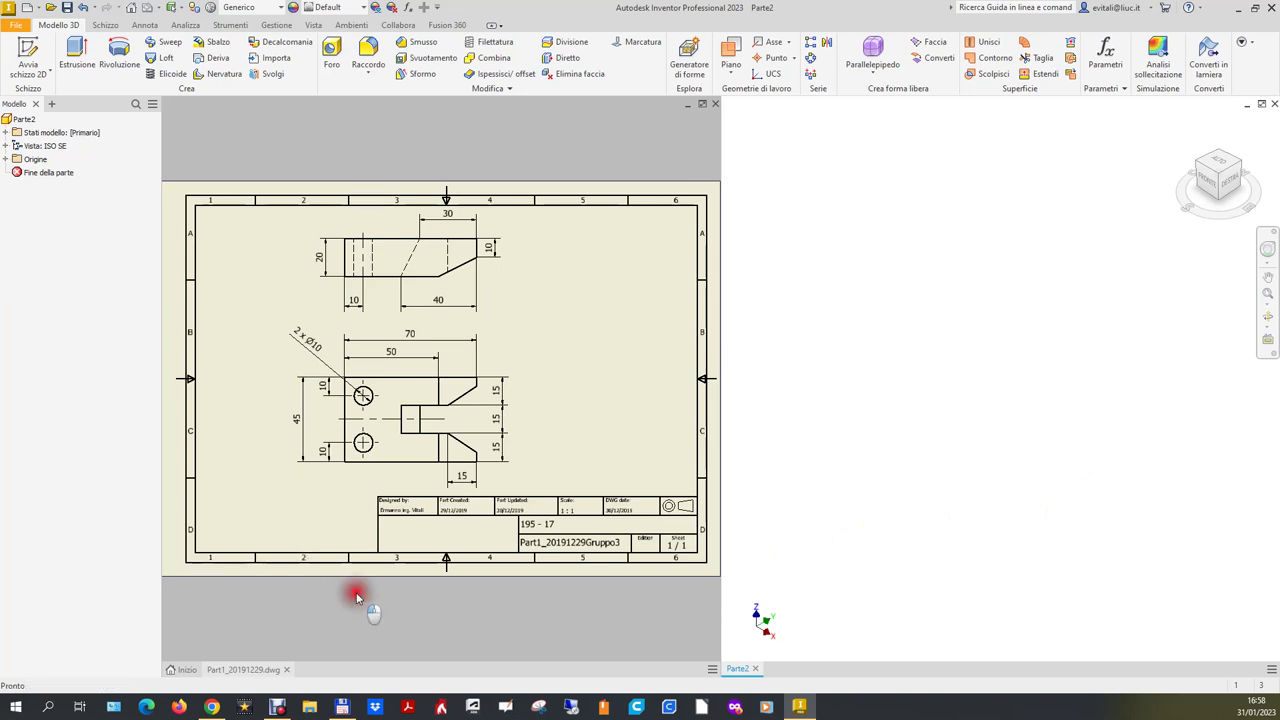
left_click(16, 21)
left_click(46, 84)
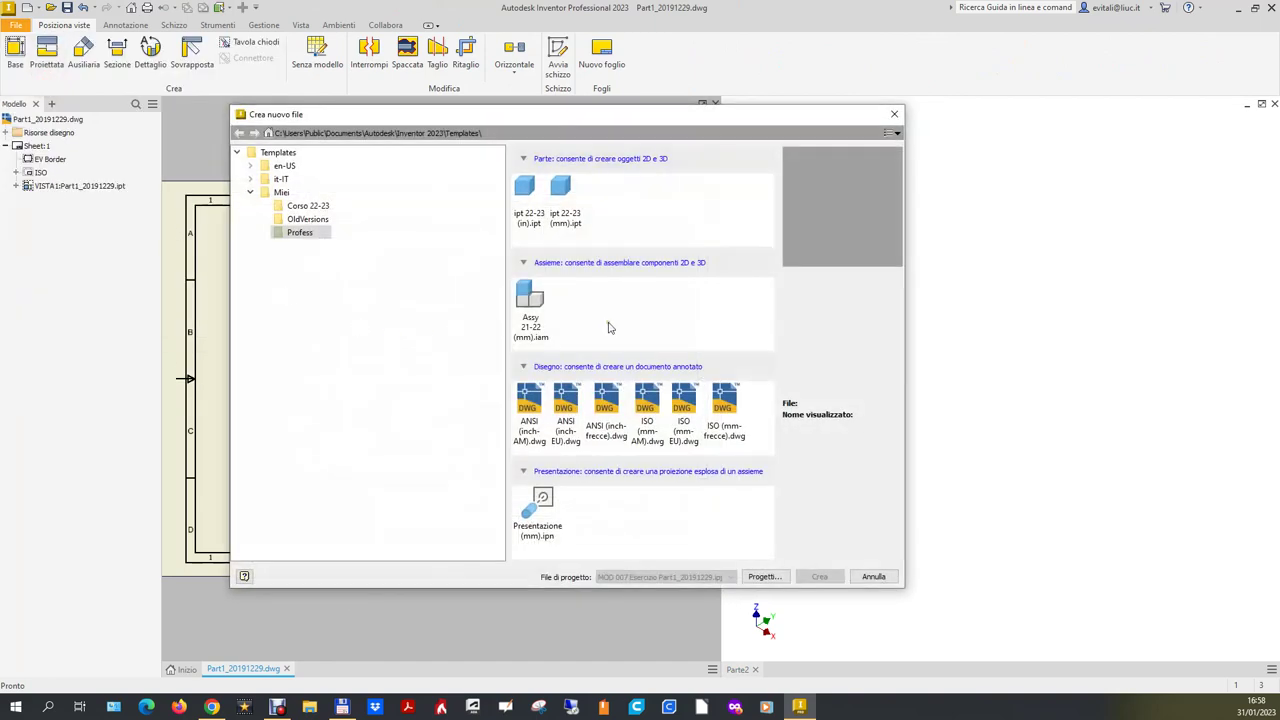
Create the blank drawing Disegno2 from the ISO (mm-AM).dwg template.
left_click_drag(599, 118, 663, 403)
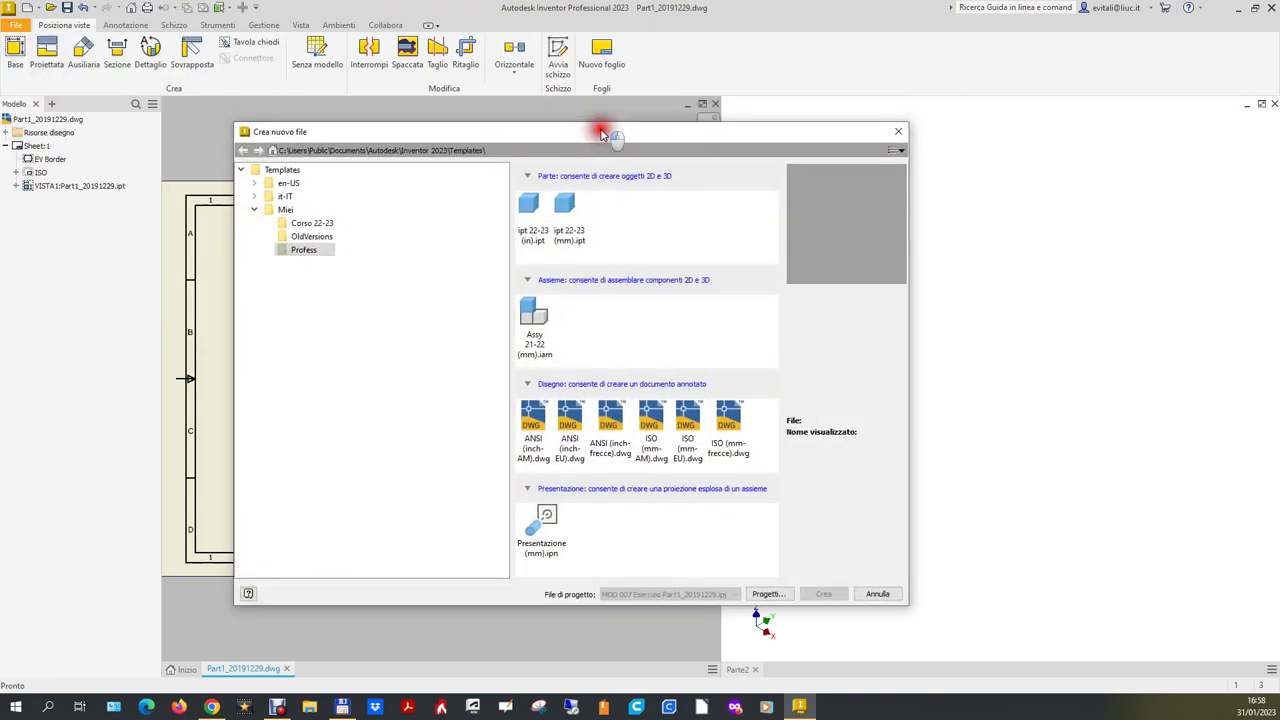
mouse_move(663, 403)
left_mouse_down()
mouse_move(668, 544)
mouse_move(617, 152)
left_mouse_up()
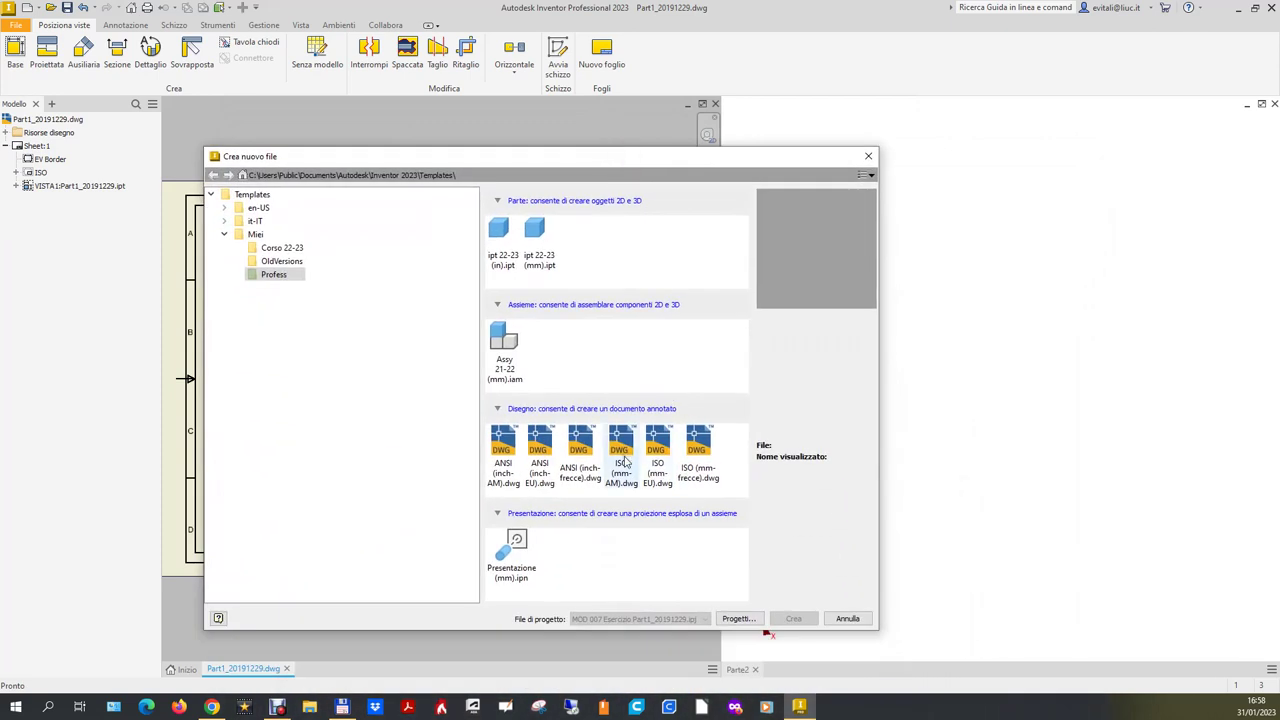
double_click(622, 462)
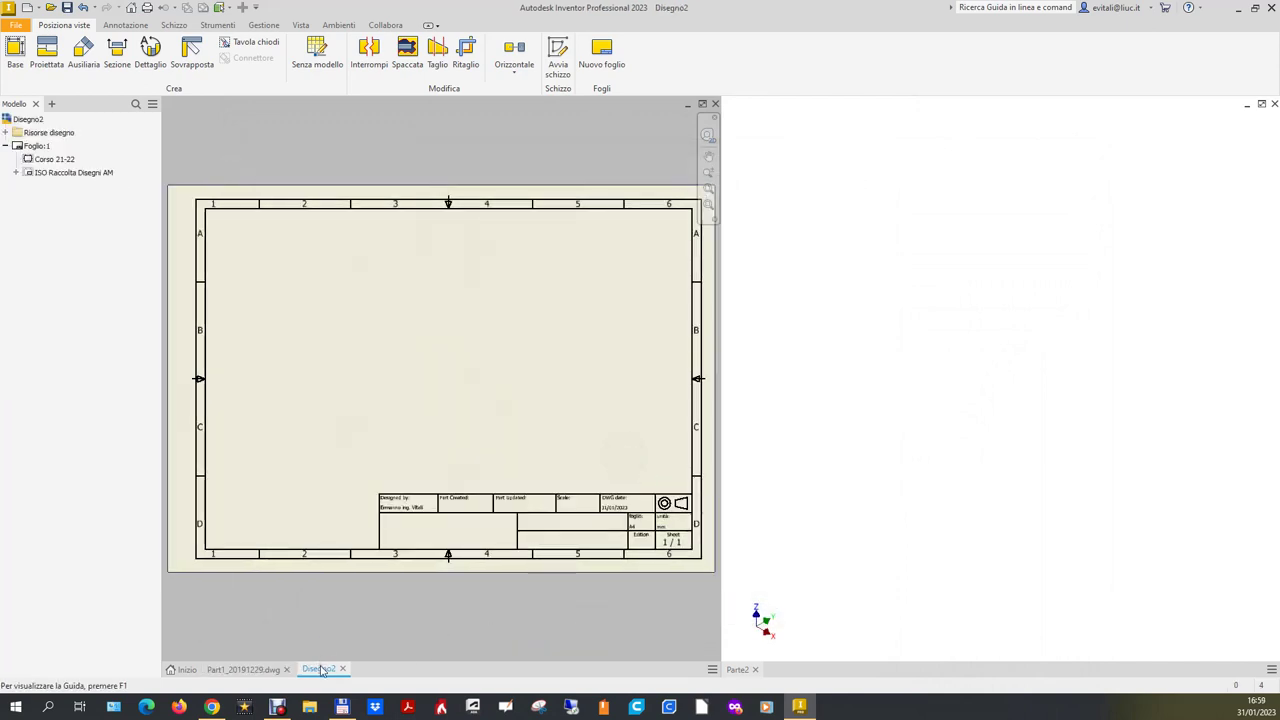
mouse_move(320, 669)
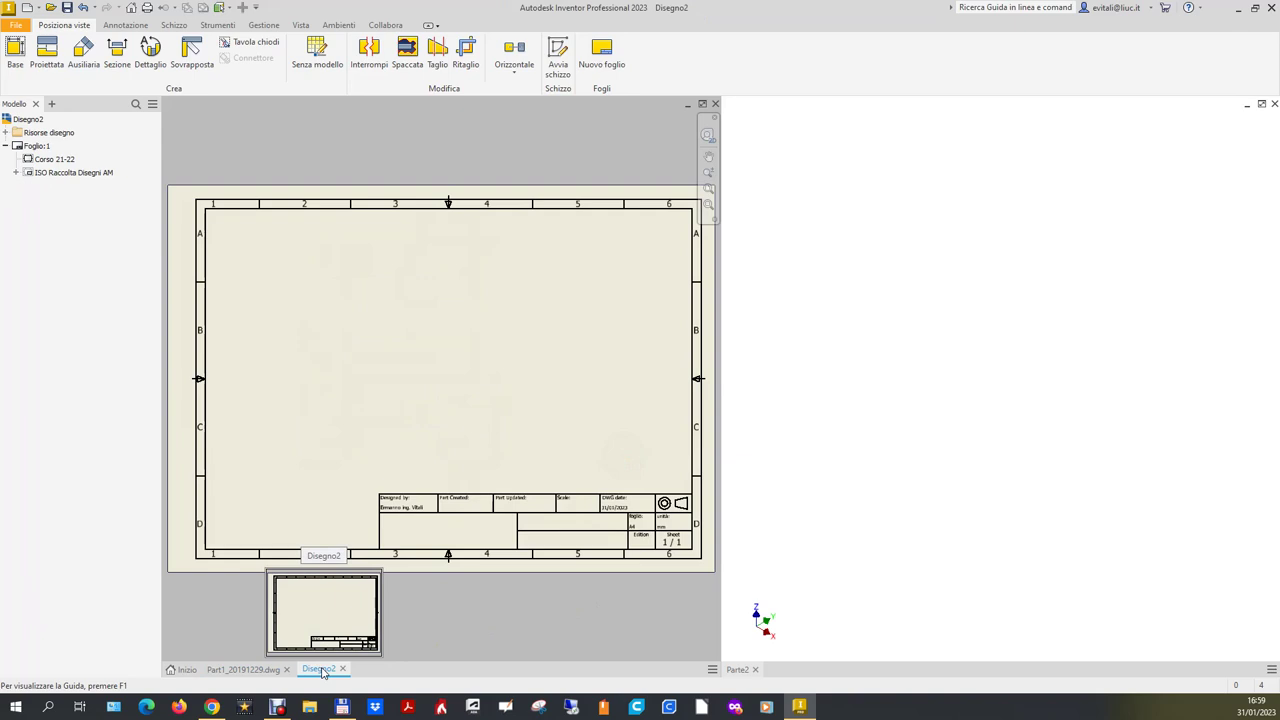
Dock the Disegno2 window below the Part1_20191229 bracket drawing.
left_click_drag(322, 670, 322, 641)
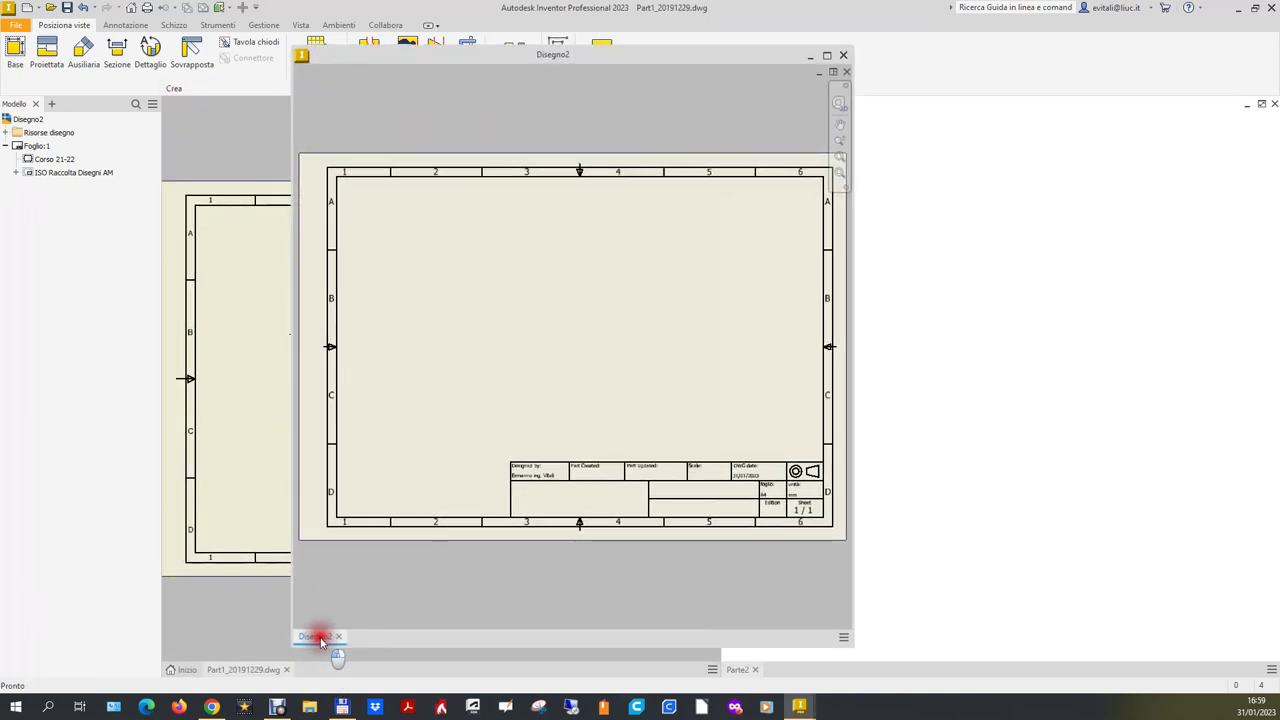
mouse_move(322, 641)
left_mouse_down()
mouse_move(328, 668)
mouse_move(344, 670)
left_mouse_up()
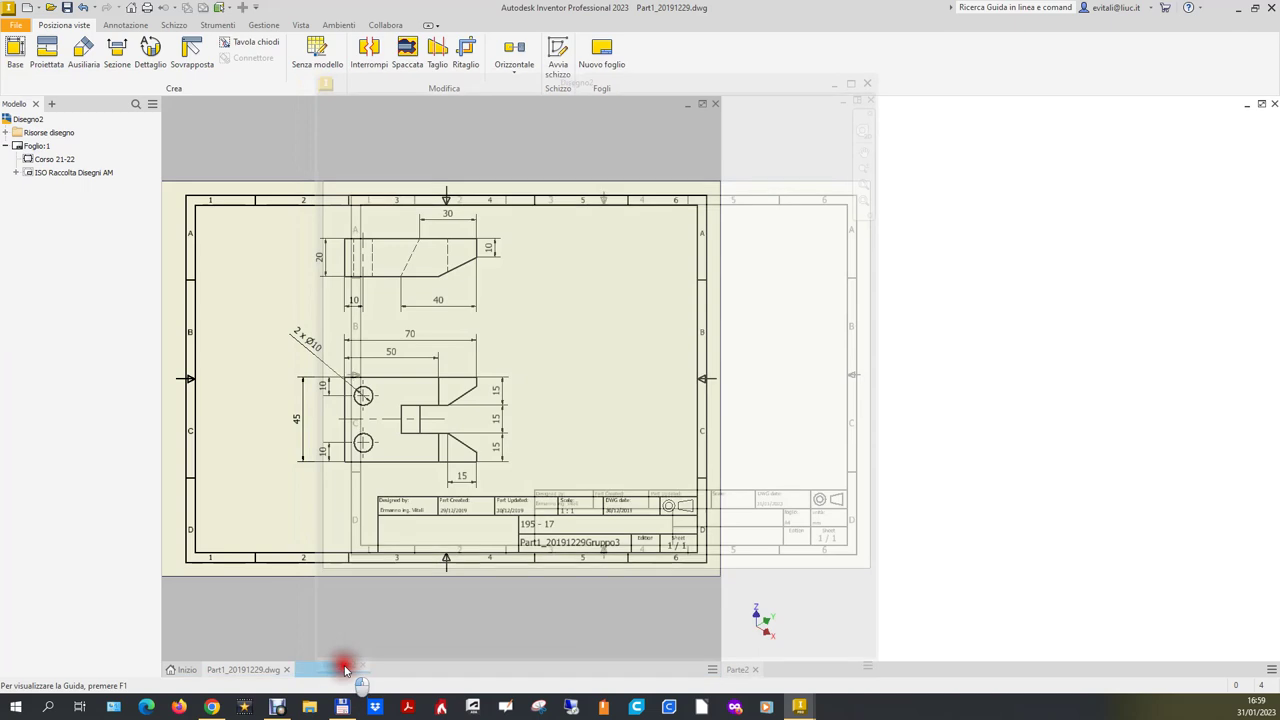
left_click_drag(344, 669, 343, 671)
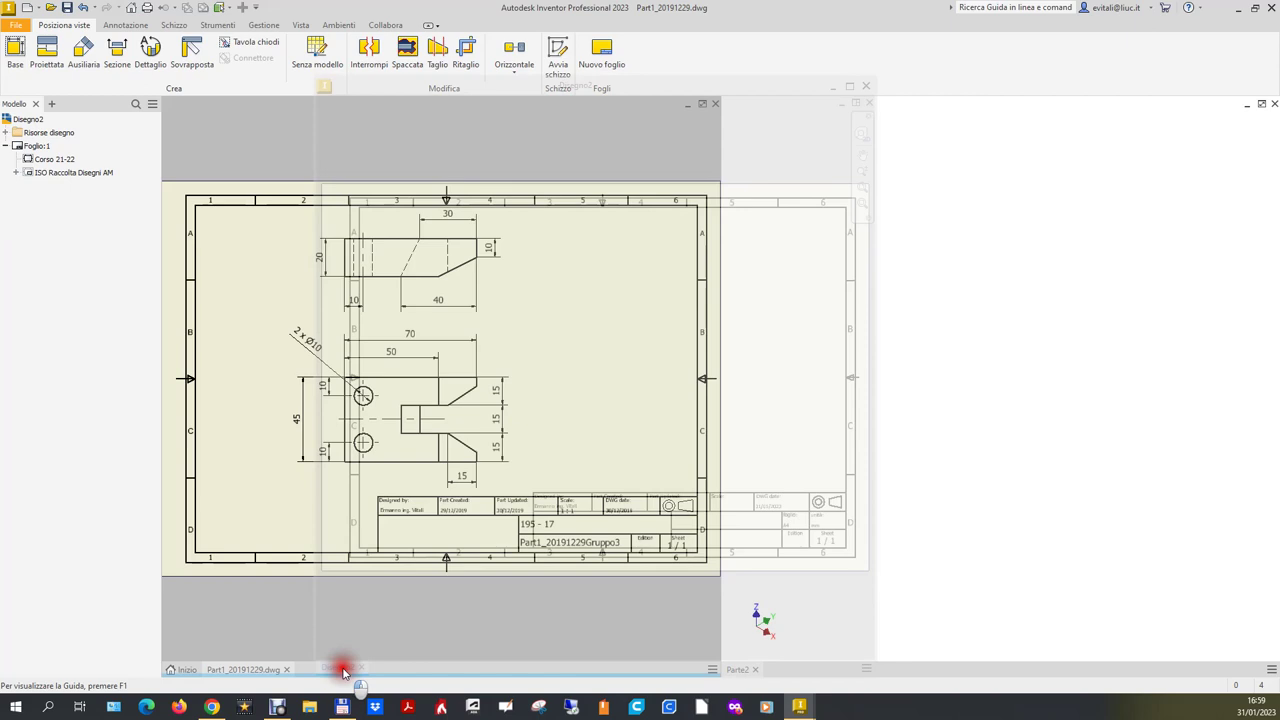
left_click_drag(343, 671, 345, 672)
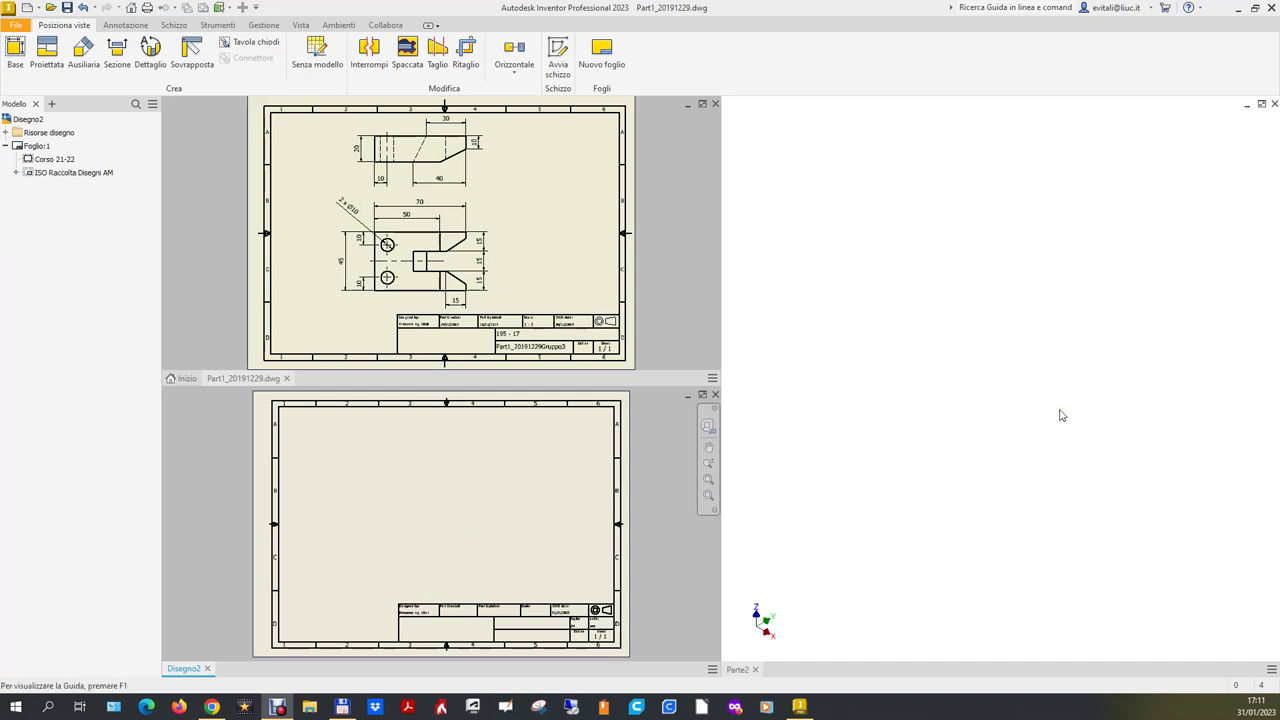
Activate Parte2, then inspect the drawing's sloped notch edge, a hole and the 20 dimension.
left_click(1013, 420)
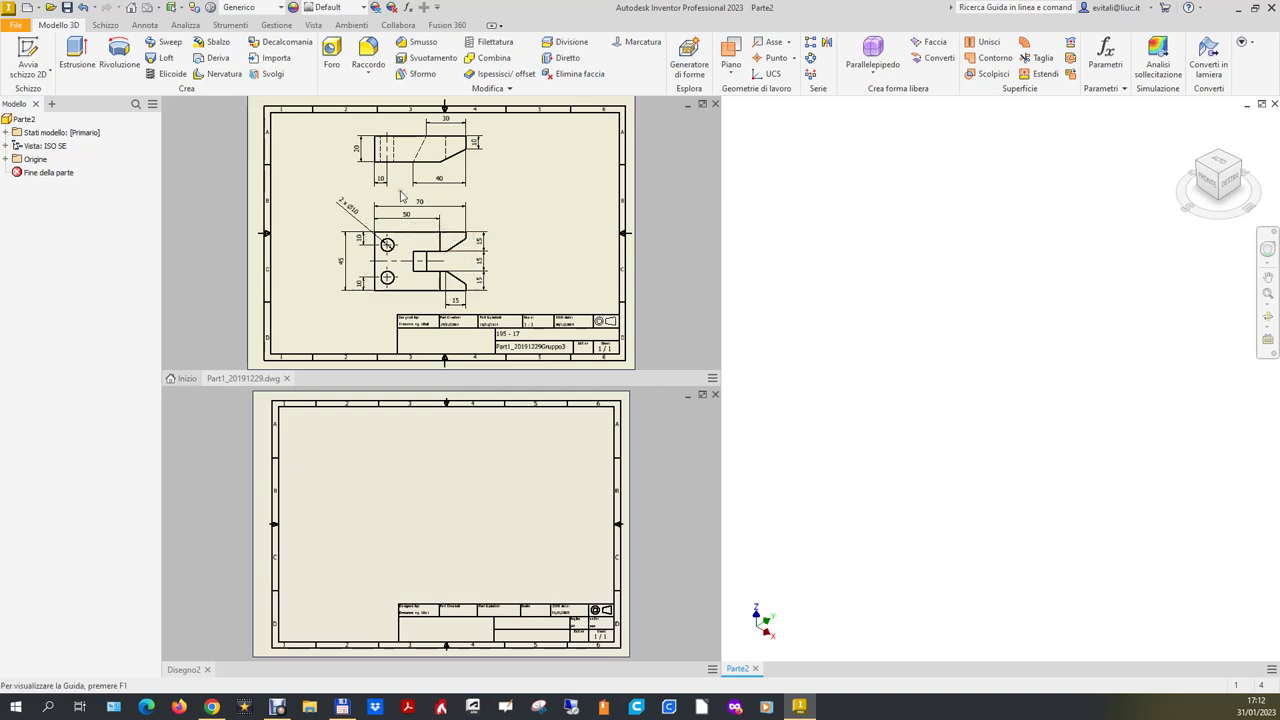
left_click(451, 238)
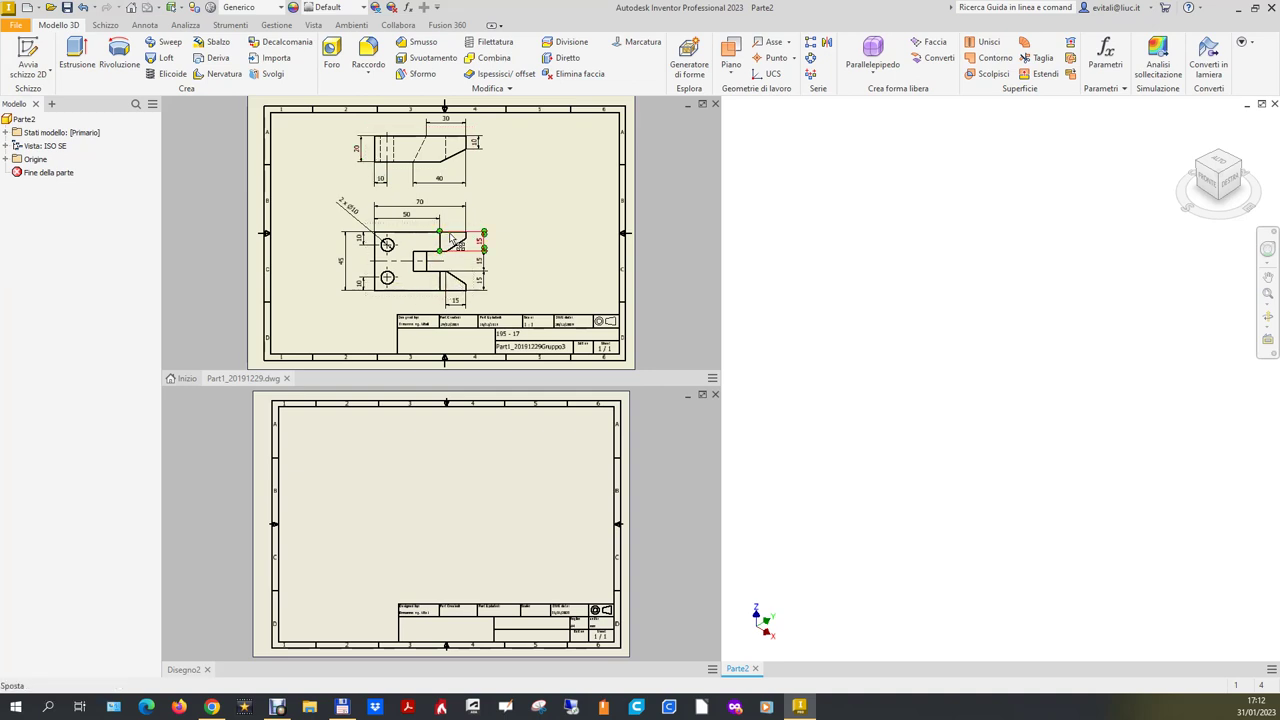
key("Escape")
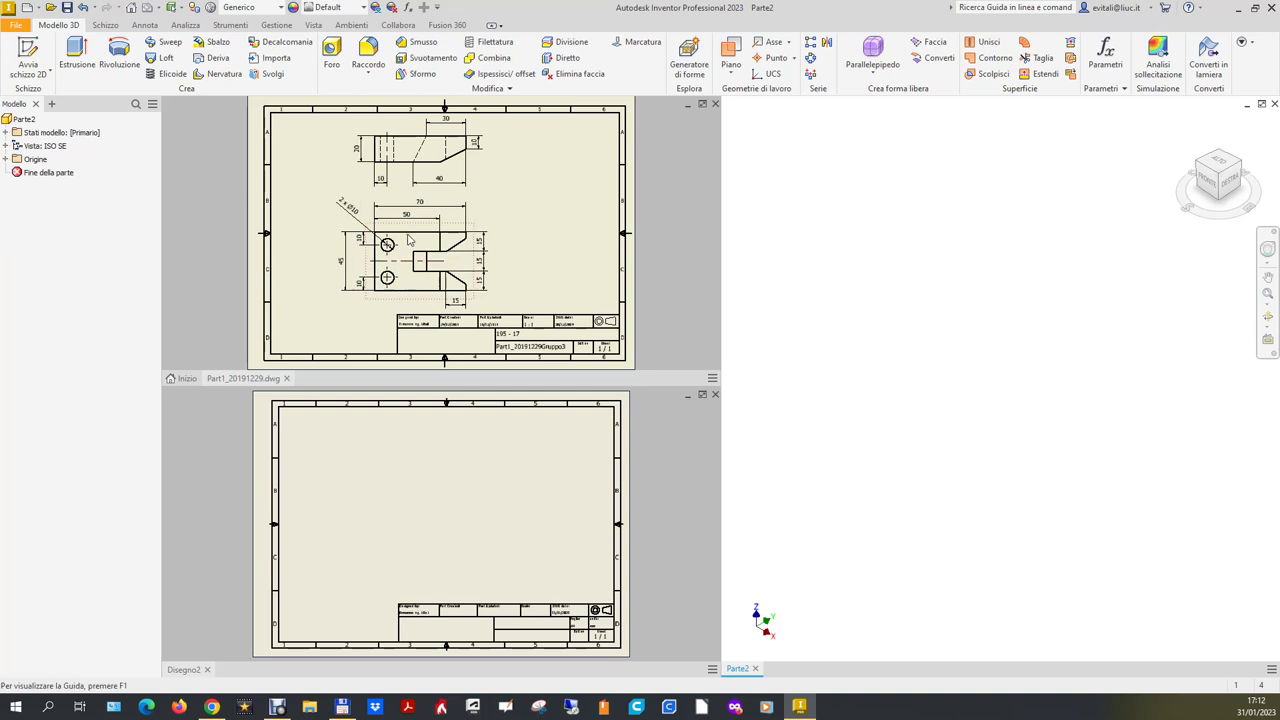
left_click(395, 249)
key("Escape")
left_click(364, 153)
key("Escape")
Start a 2D sketch on Piano XY, viewed upright from the top, and begin a line.
left_click(7, 159)
left_click(55, 201)
left_click(1019, 369)
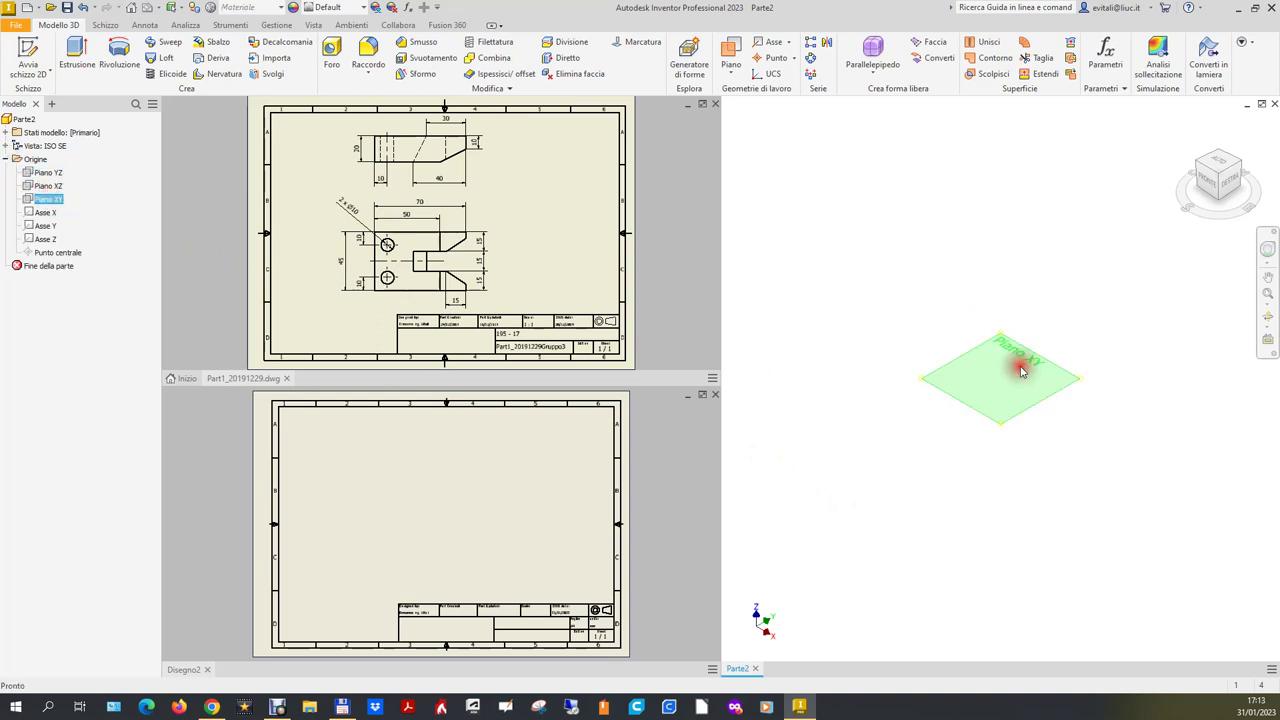
left_click(1218, 165)
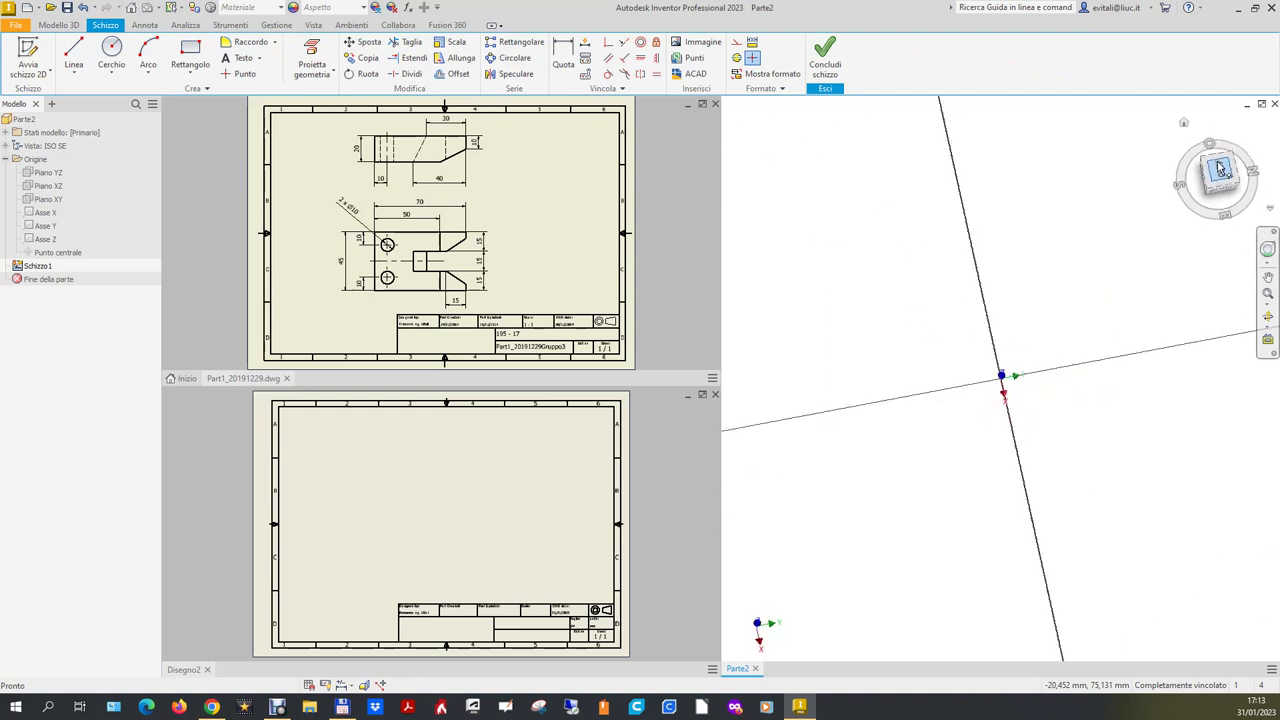
left_click(1259, 124)
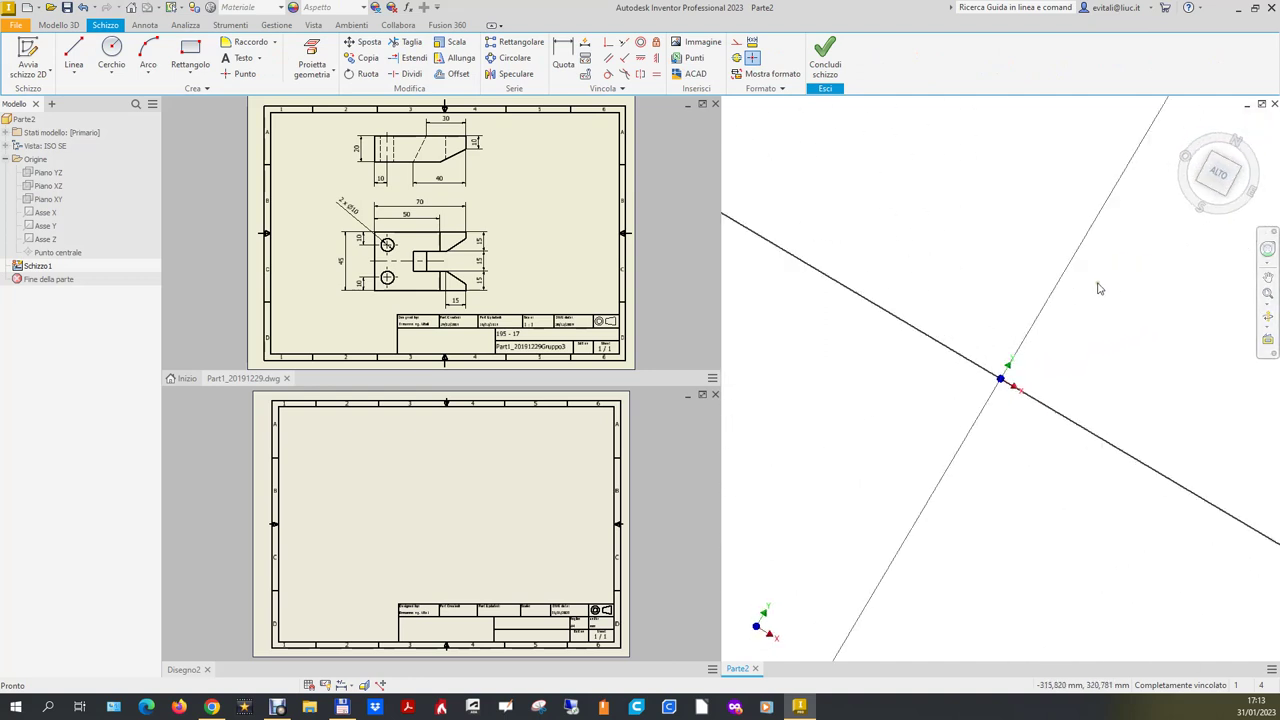
left_click(76, 58)
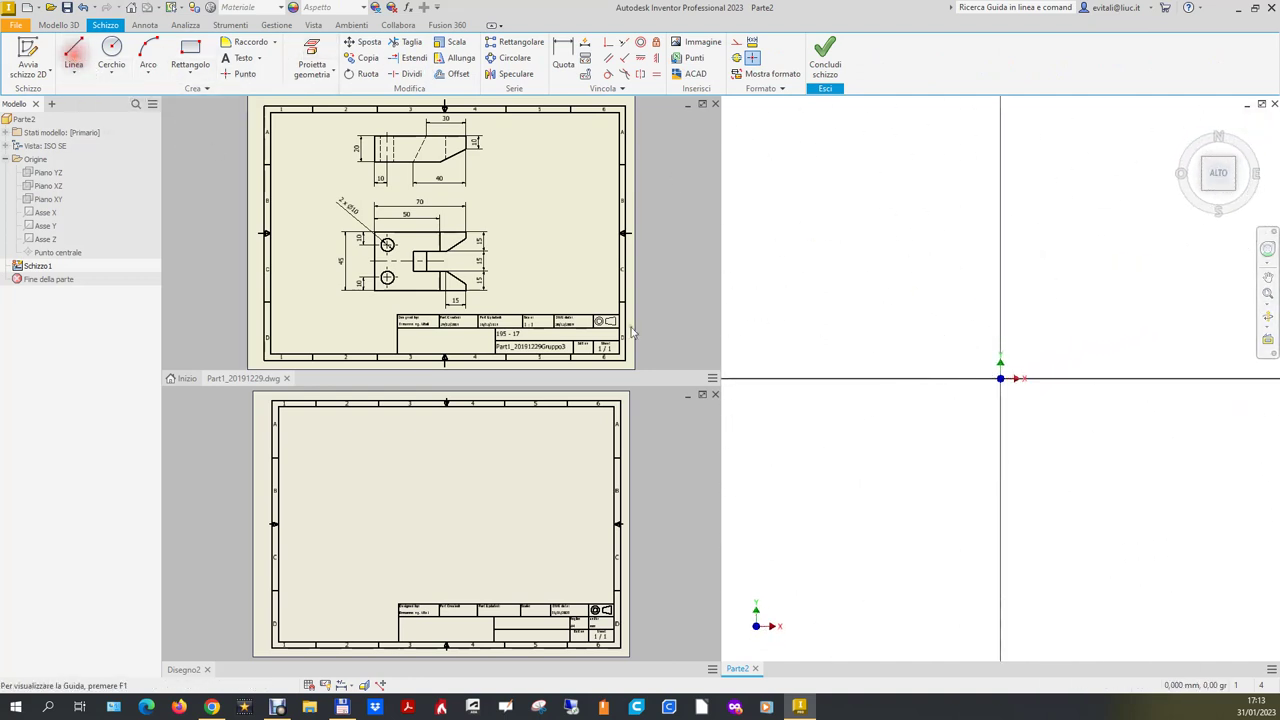
left_click(853, 292)
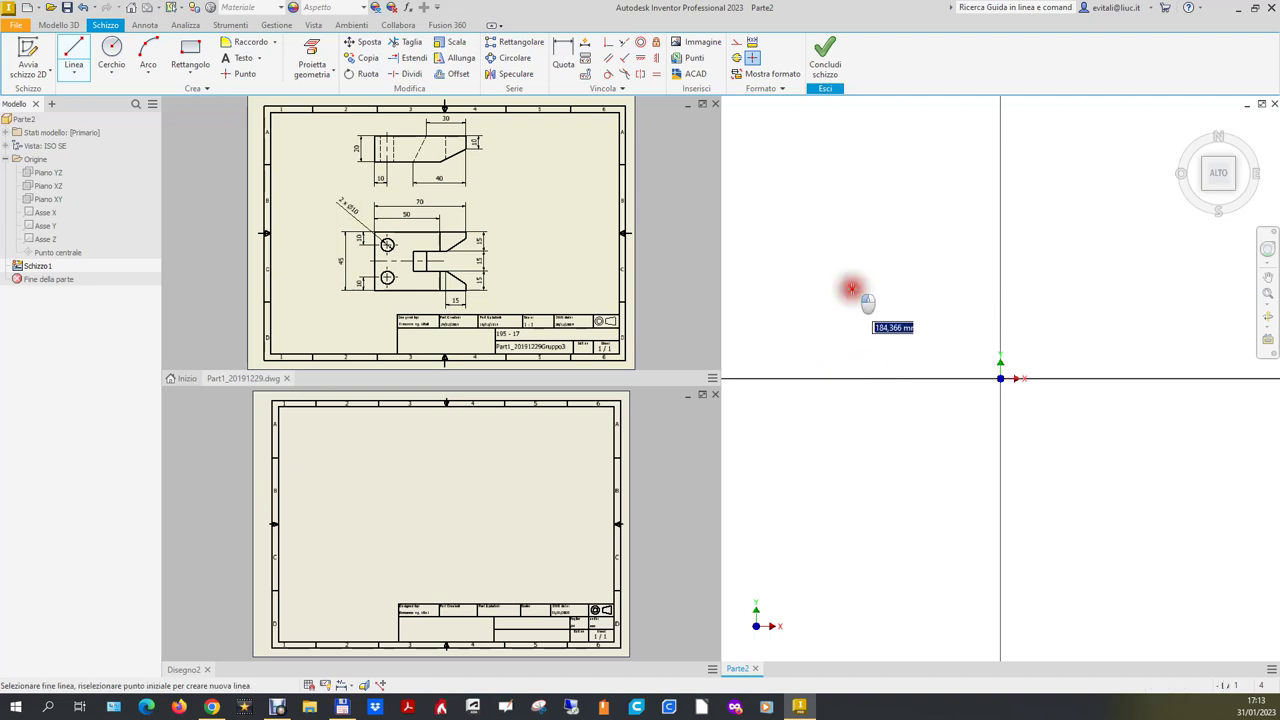
Draw the outline's lower and left lines, fixing the notch-side point at 7,170 mm.
left_click(868, 477)
left_click(1144, 501)
left_click(1149, 489)
left_click(1080, 424)
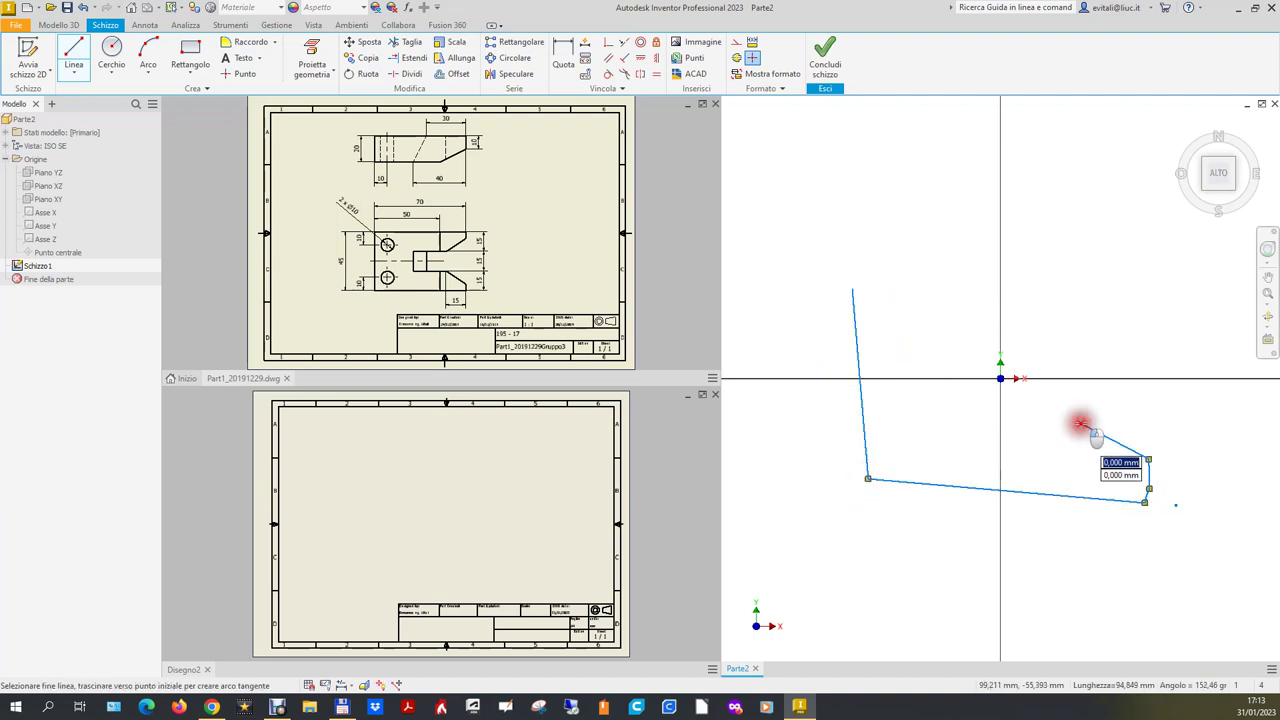
left_click(966, 398)
left_click(957, 353)
key("Tab")
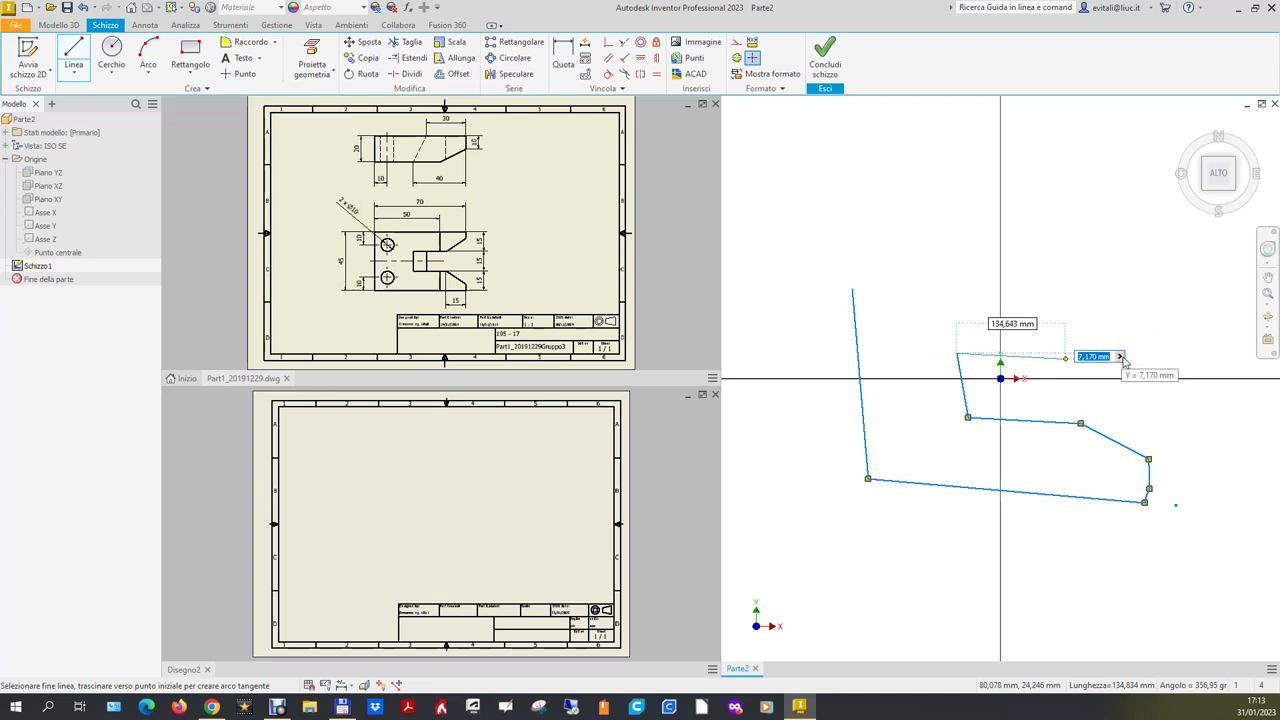
key("Return")
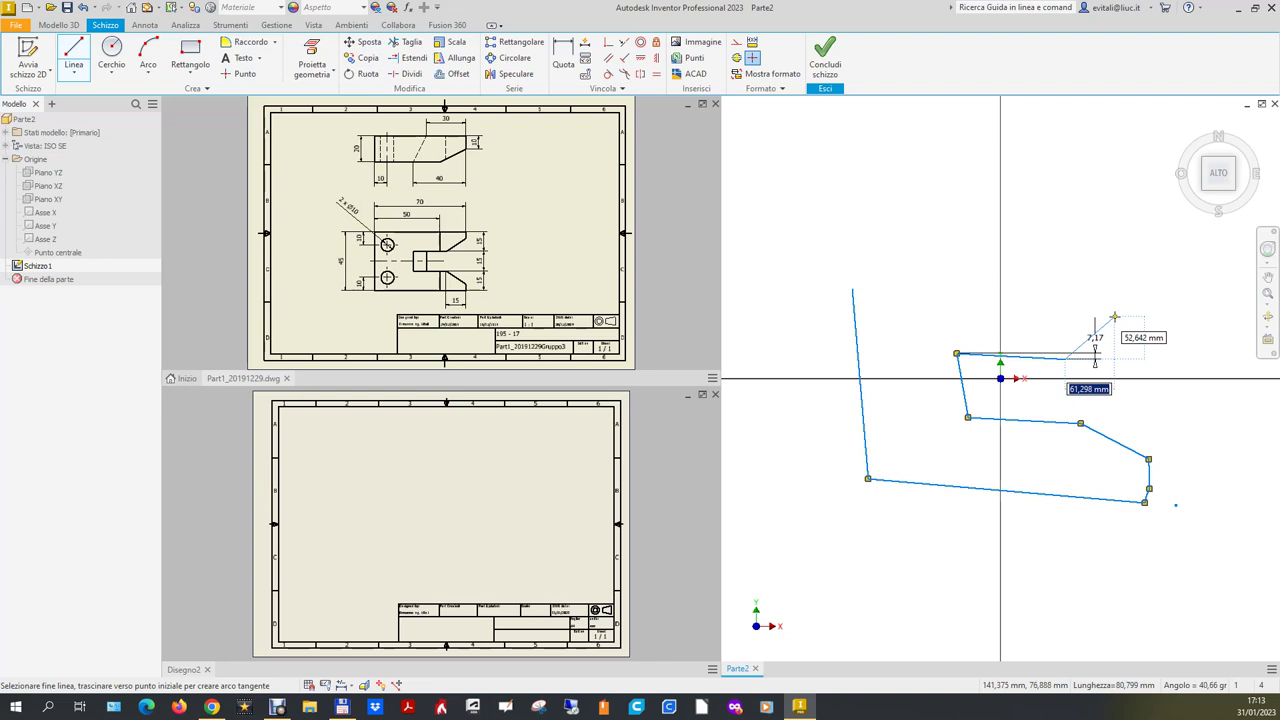
Add the sloped notch edge and top edge, finish the chain, and delete the 7,17 dimension.
left_click(1114, 316)
left_click(1112, 276)
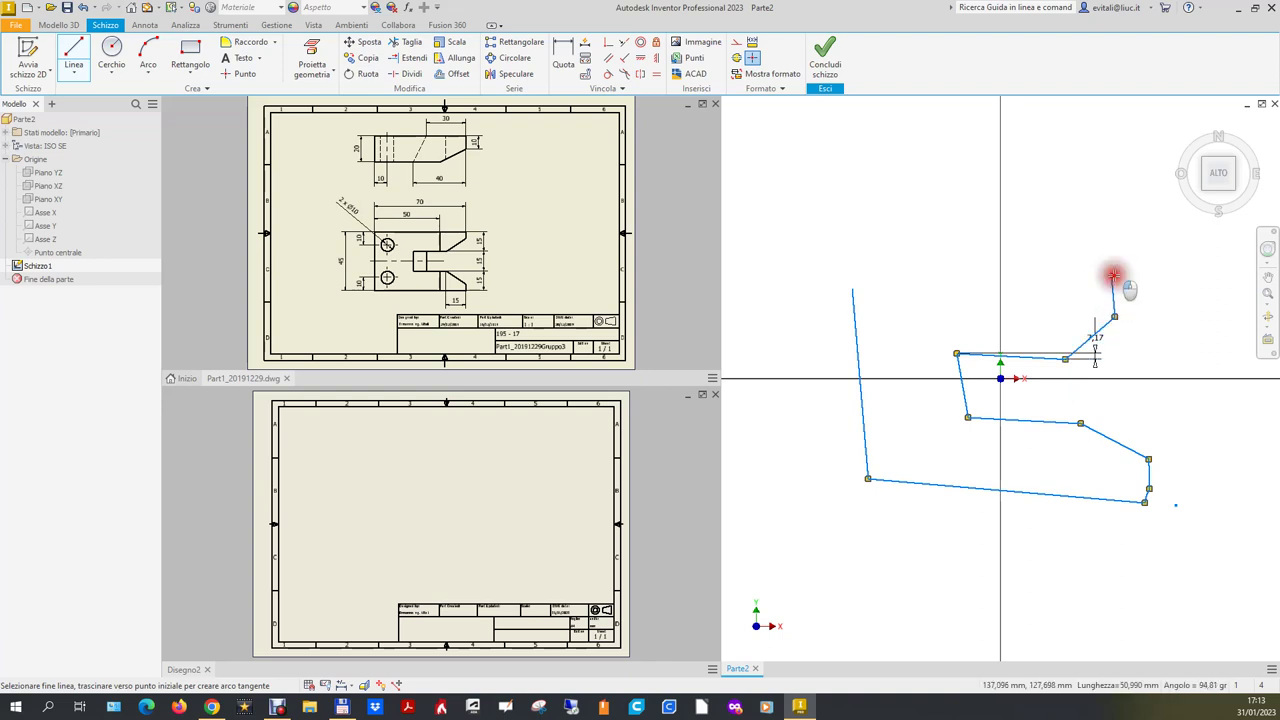
left_click(876, 276)
right_click(877, 276)
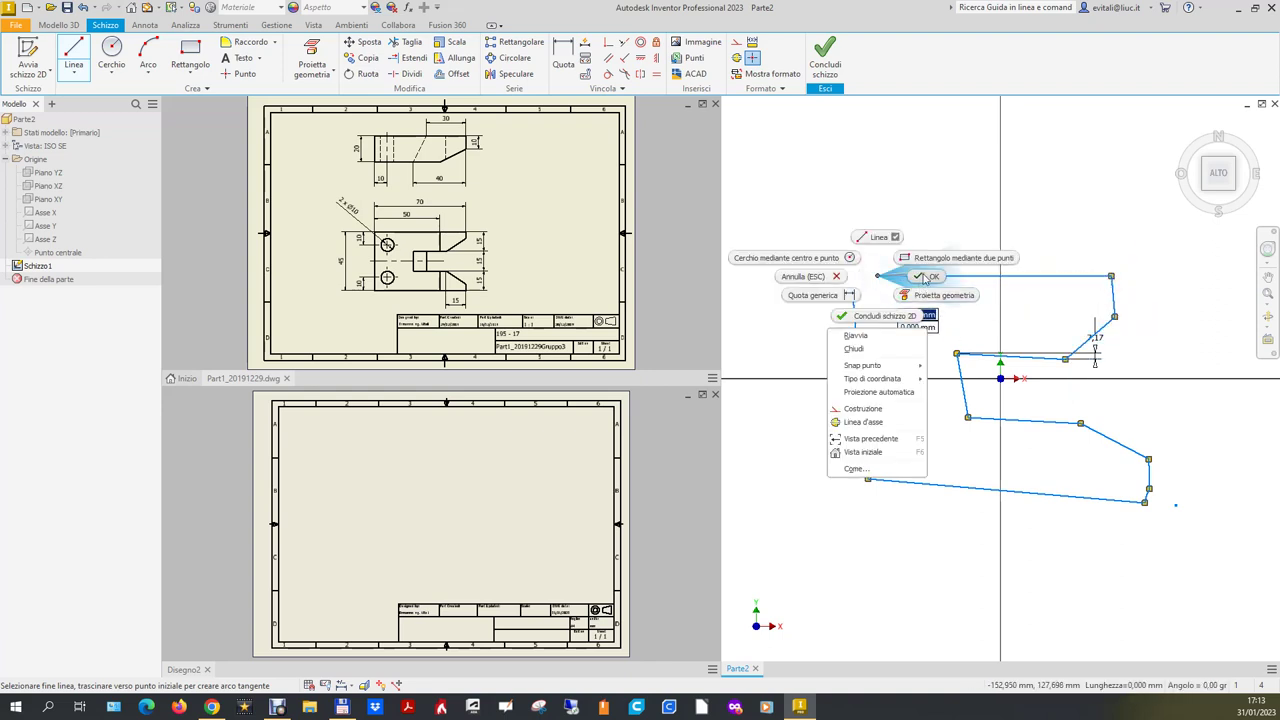
left_click(925, 278)
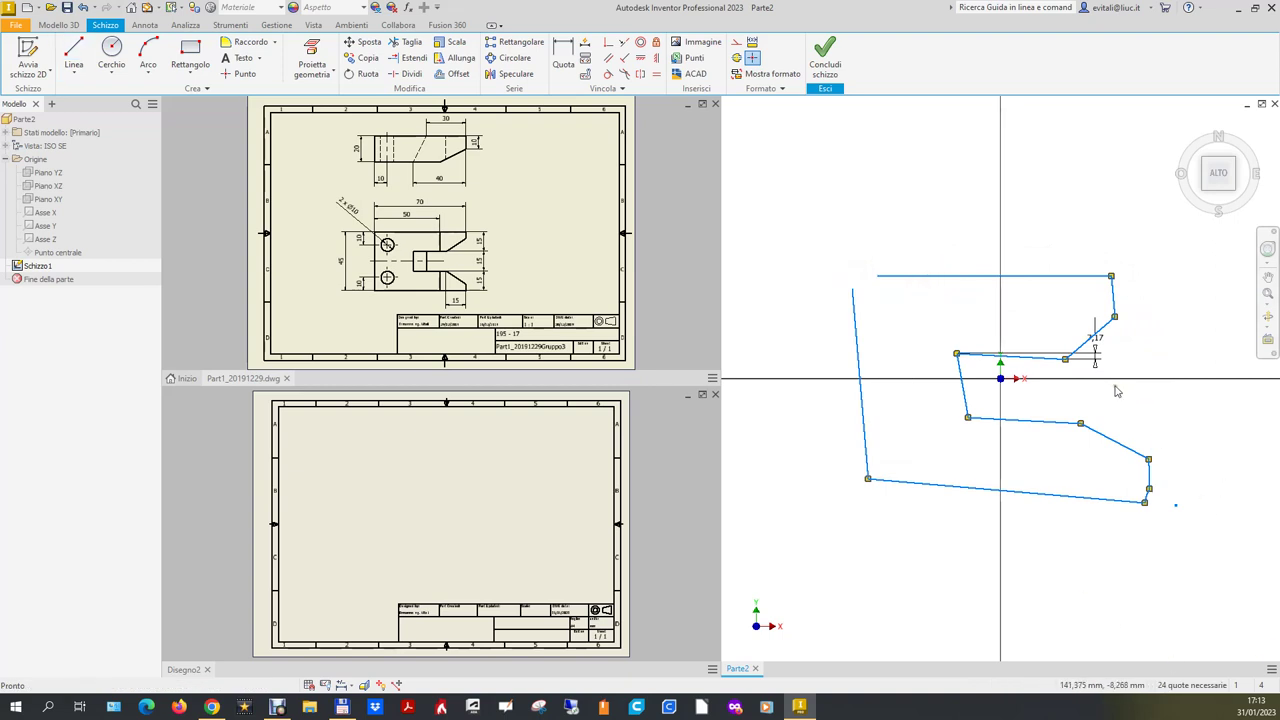
left_click(1097, 353)
key("Delete")
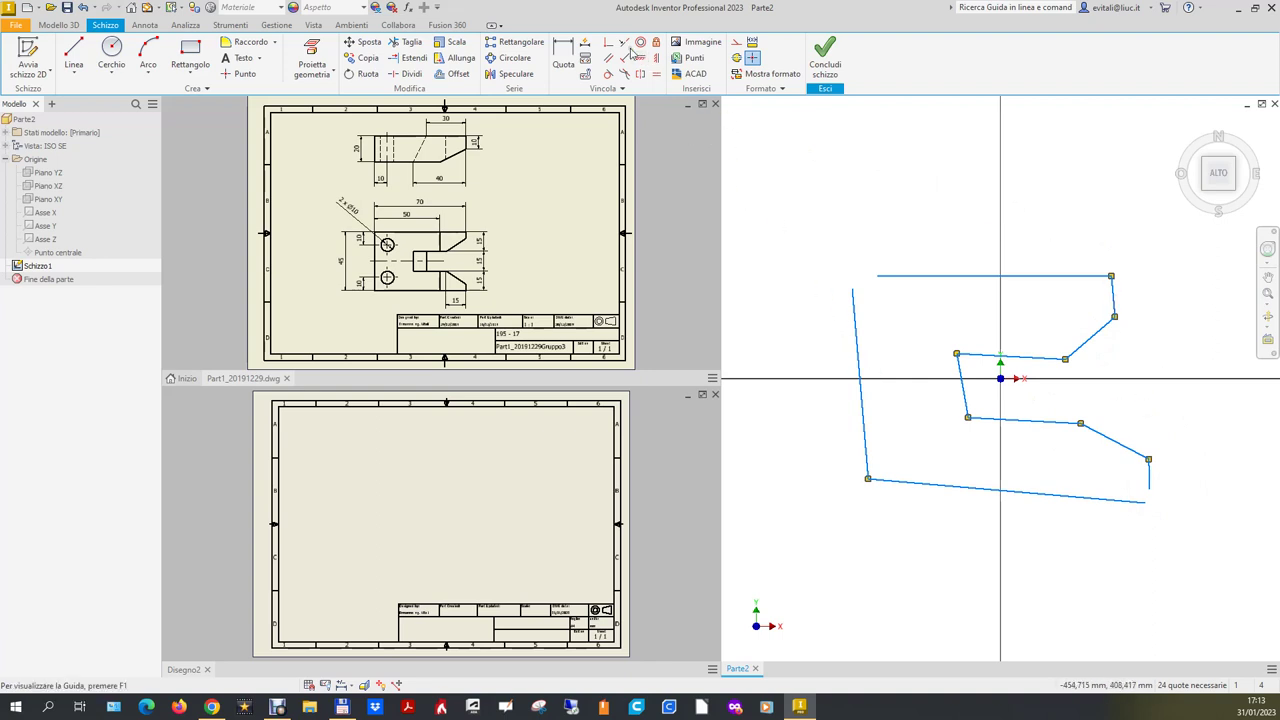
Make the top and bottom lines perpendicular to their neighbours and the bottom line horizontal.
left_click(608, 42)
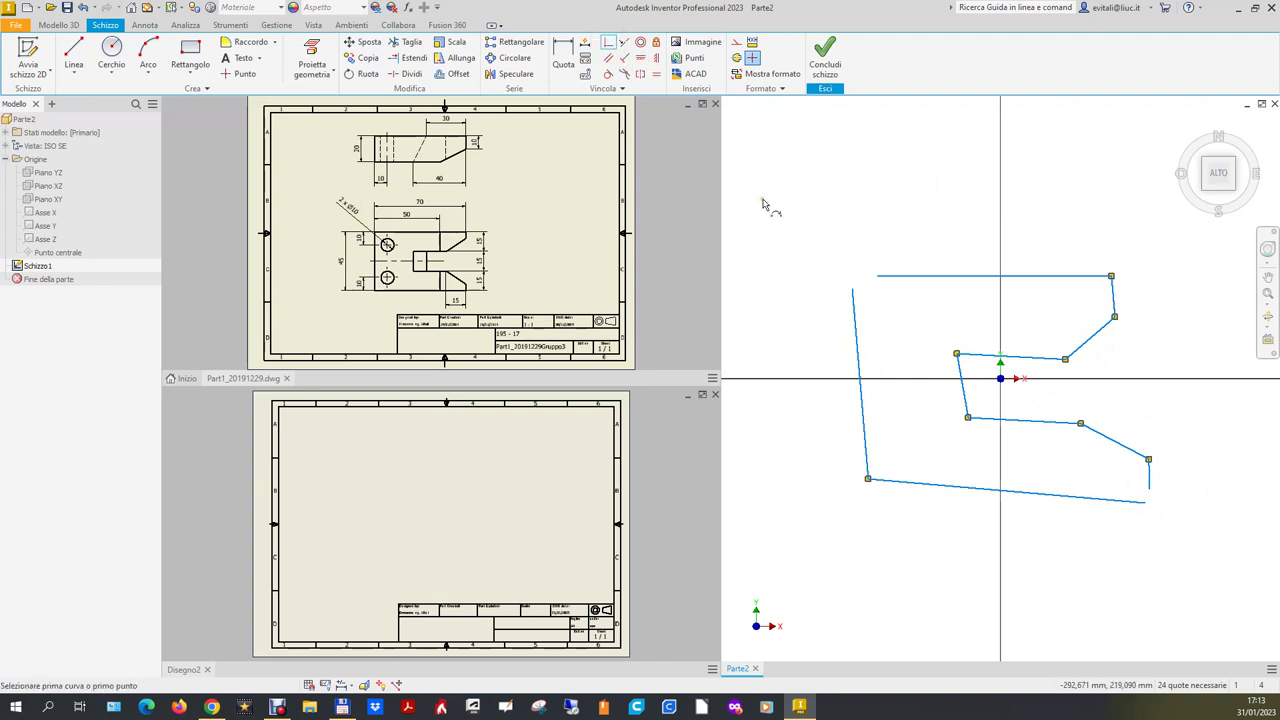
left_click(853, 289)
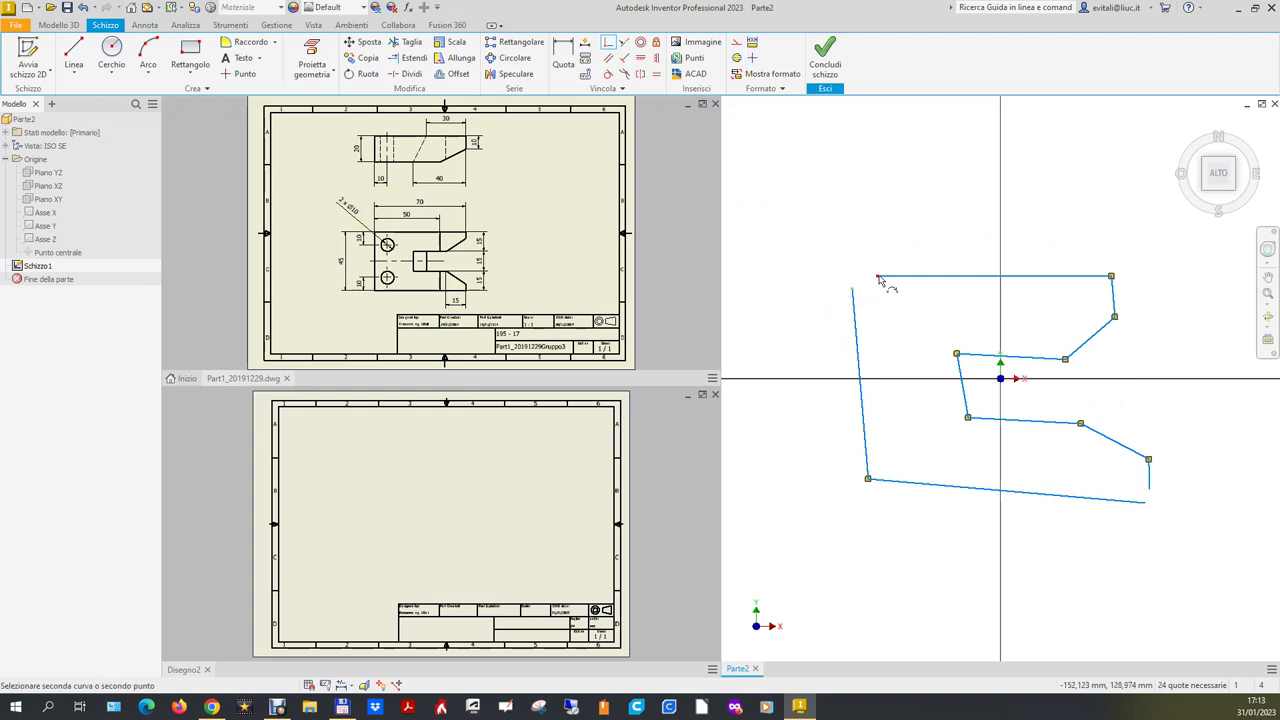
left_click(879, 279)
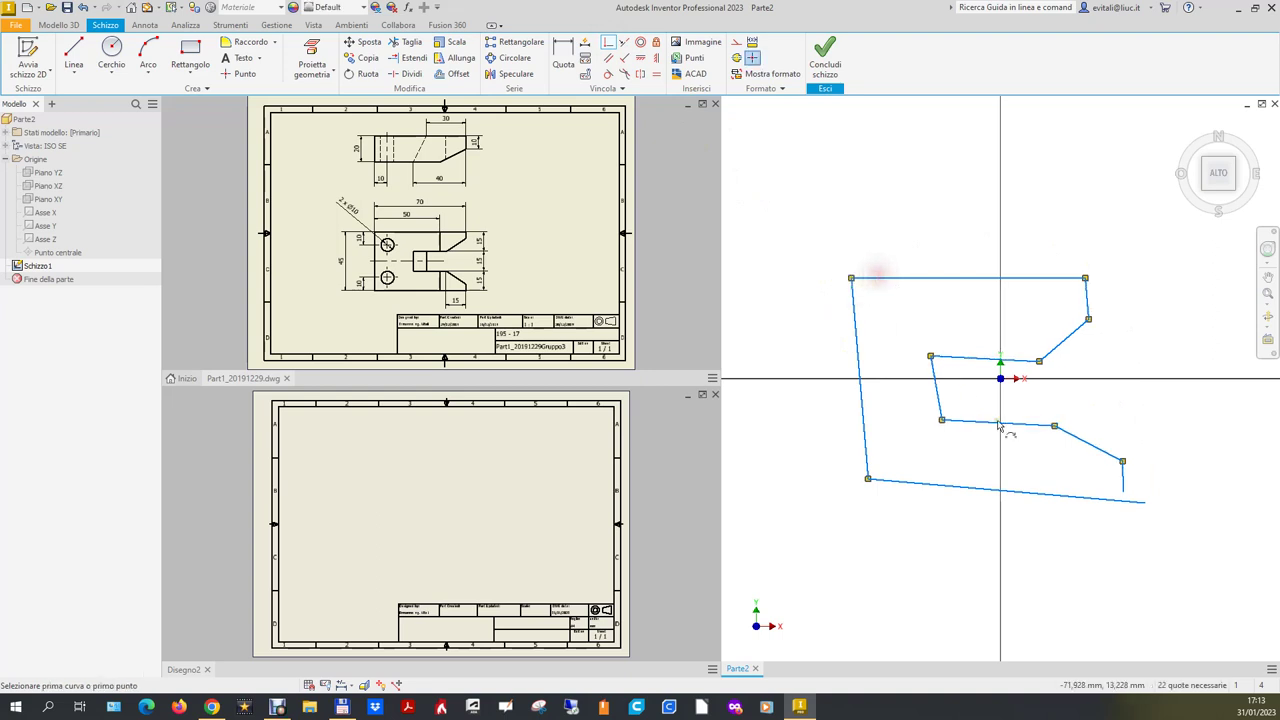
left_click(1123, 492)
left_click(1145, 508)
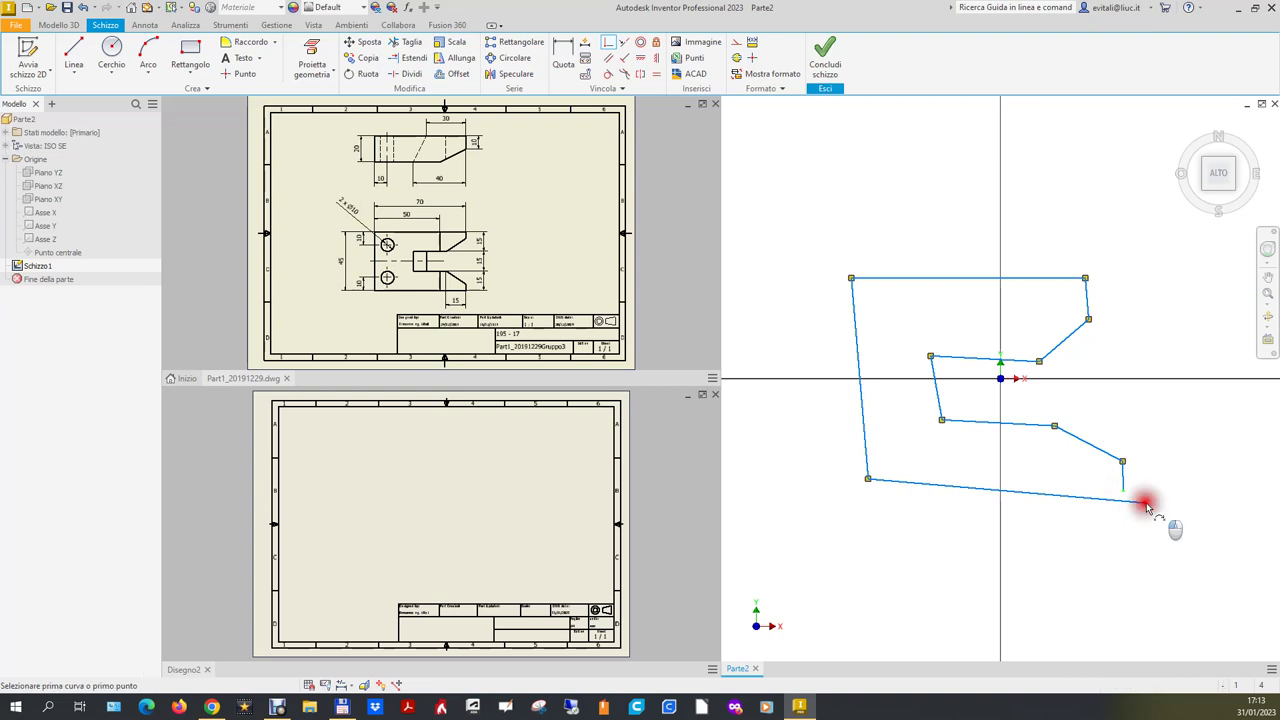
key("Escape")
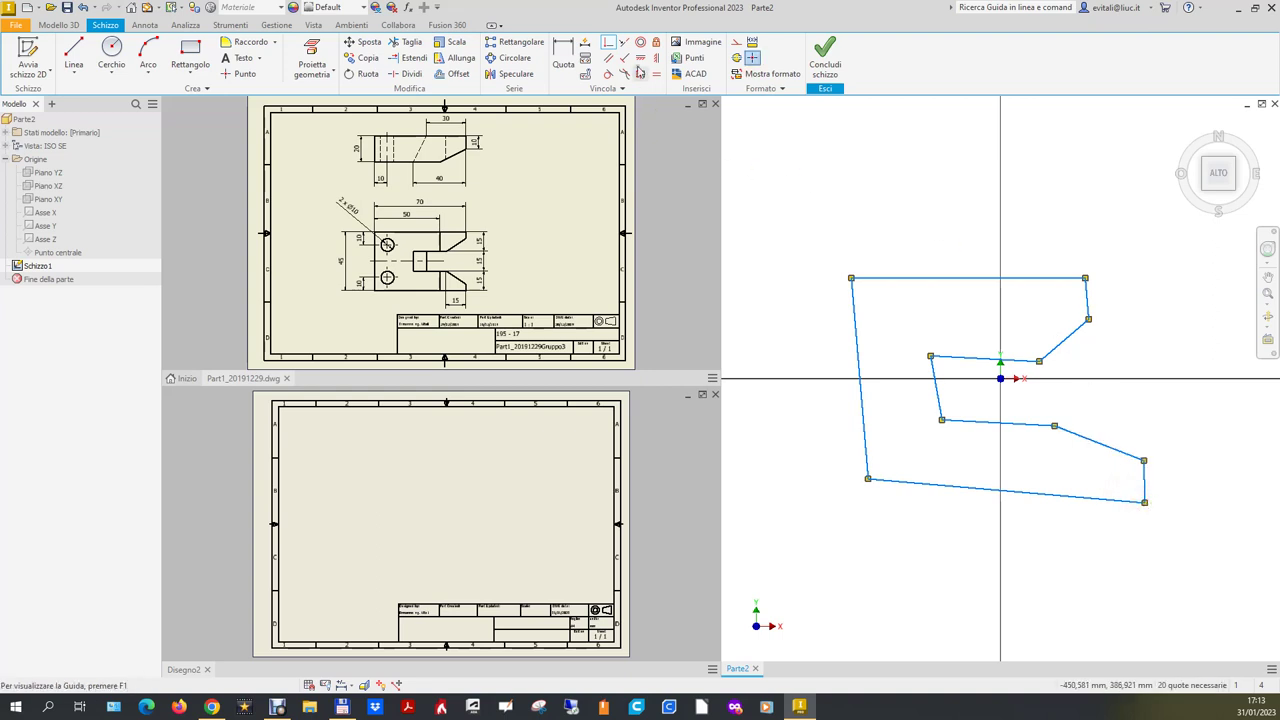
left_click(986, 490)
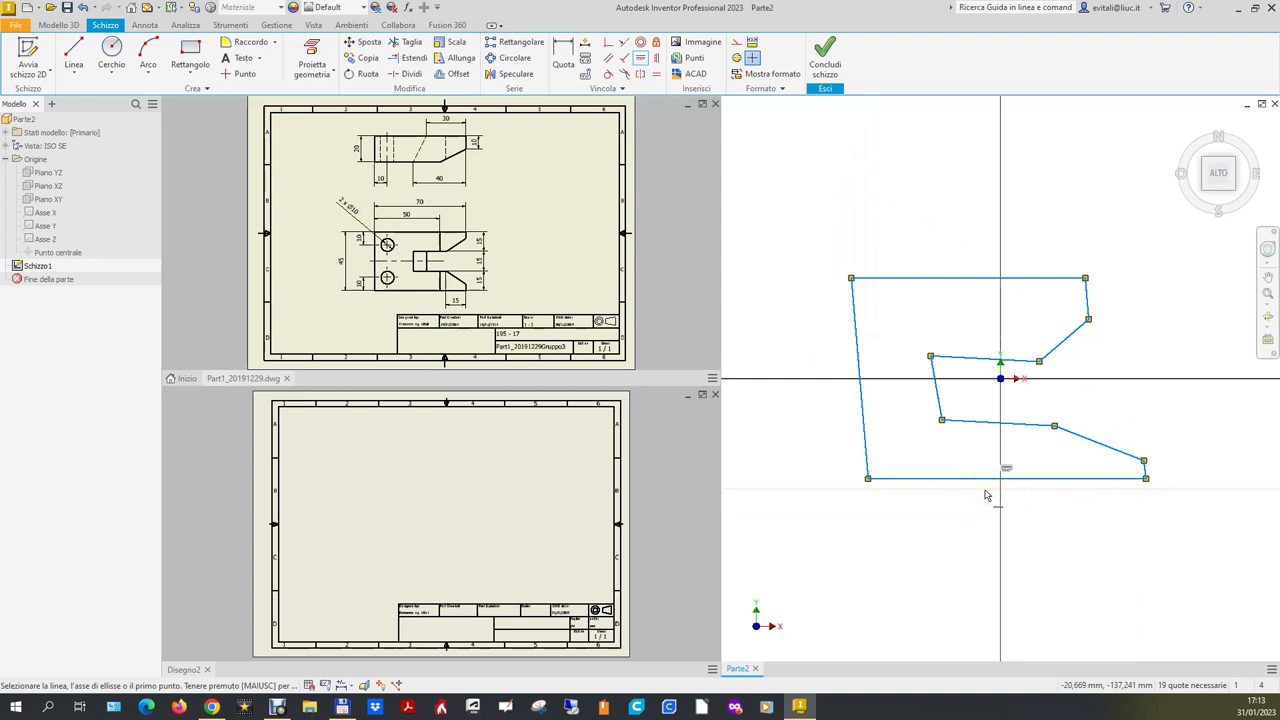
Square the left edge to the bottom, the top to the left edge, and the top-right corner.
left_click(625, 58)
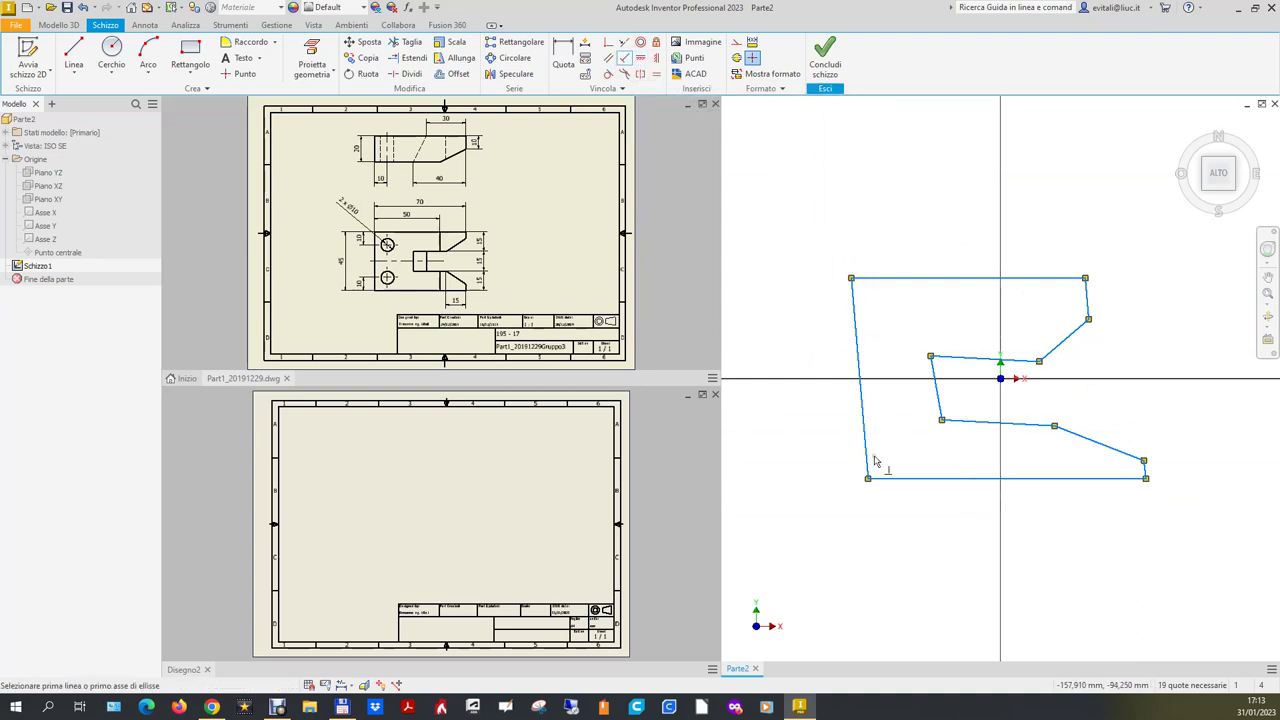
left_click(864, 440)
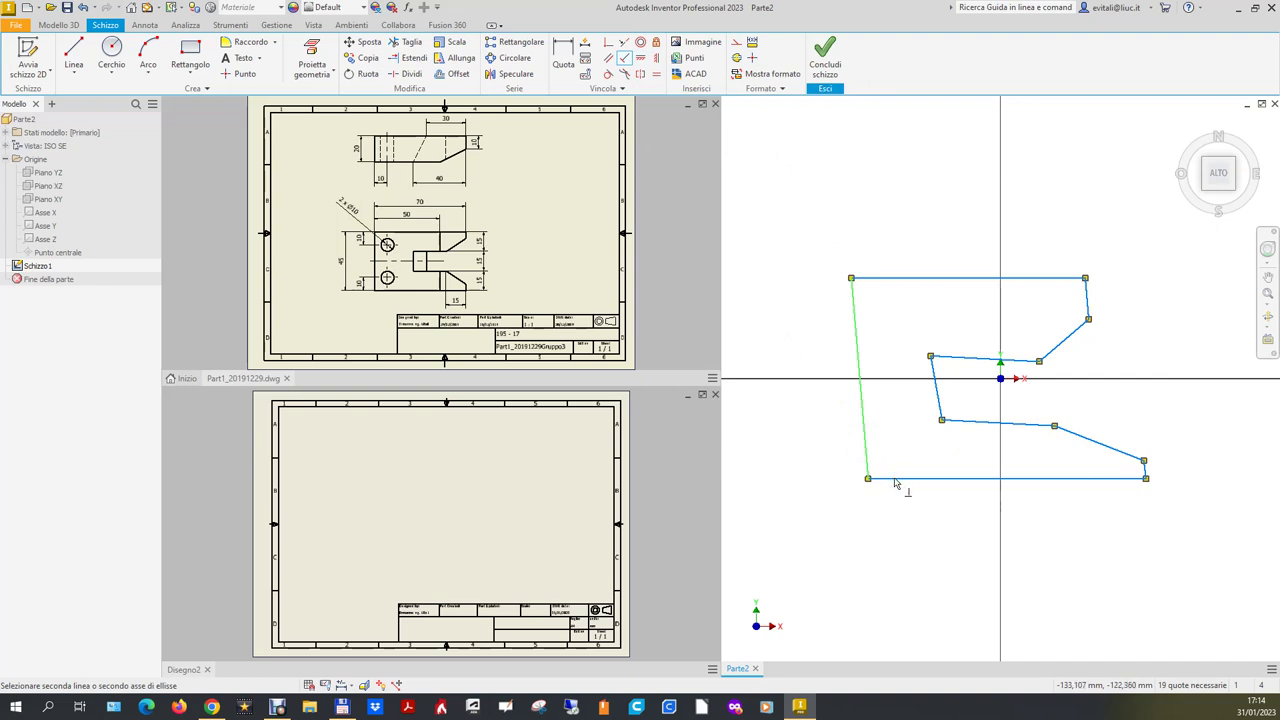
left_click(895, 481)
left_click(893, 285)
left_click(868, 297)
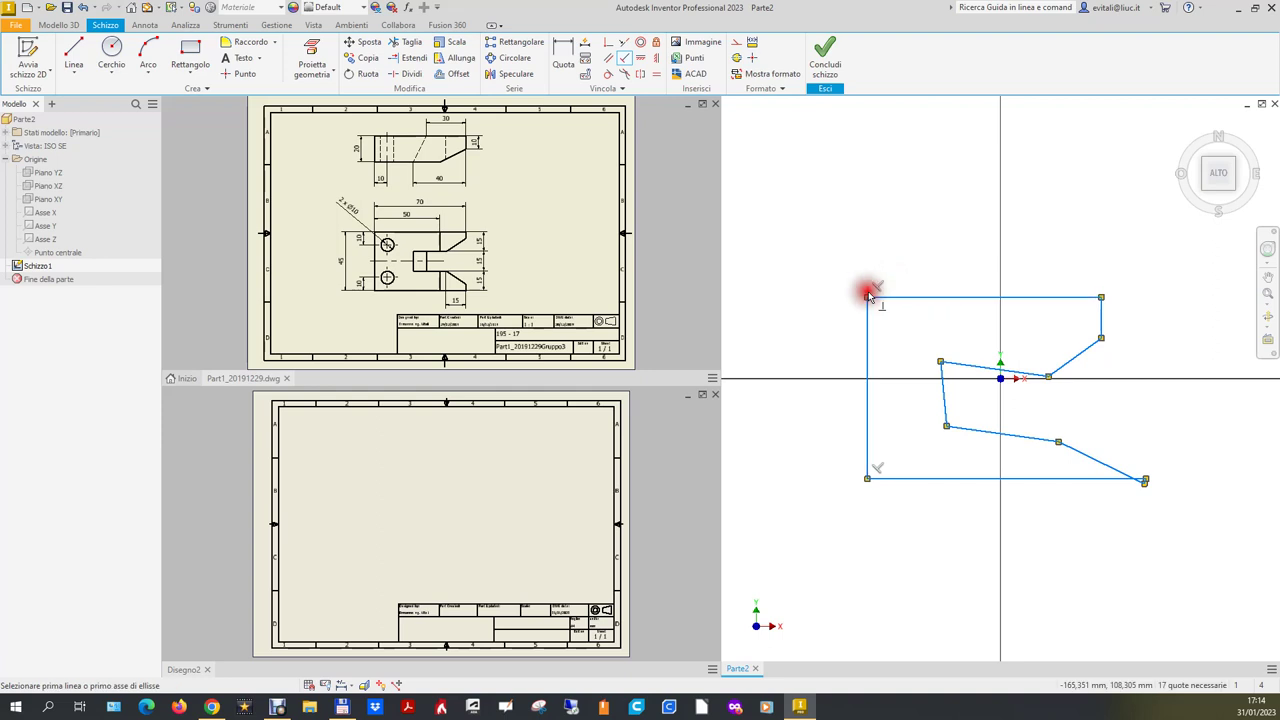
left_click(1103, 320)
left_click(1098, 299)
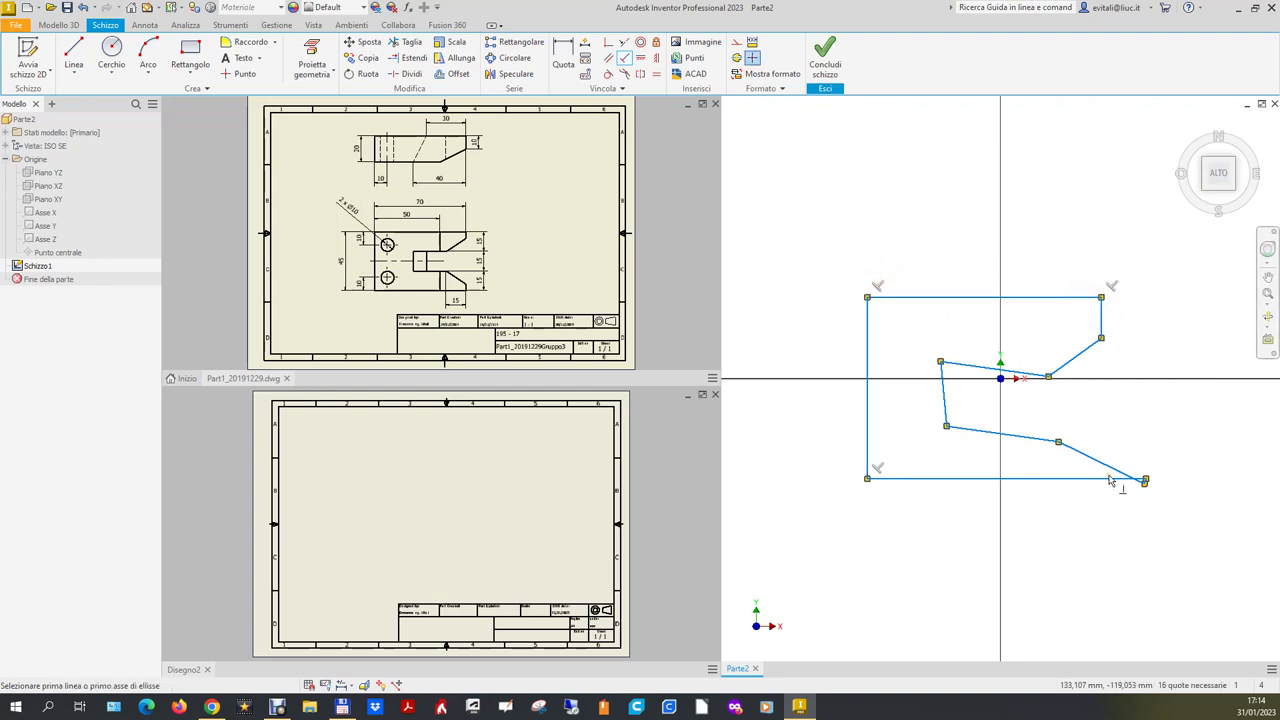
key("Escape")
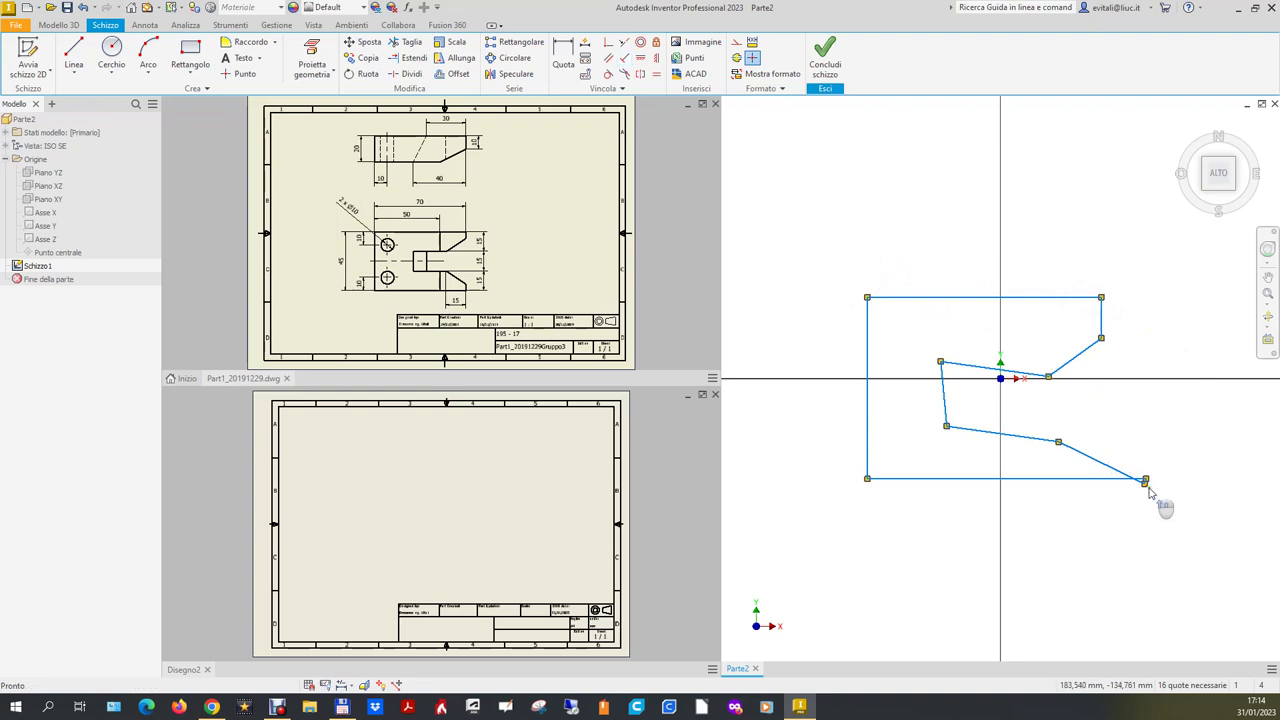
Raise the bottom-right corner, square the short end segment, and make the right edges collinear.
scroll(1150, 492, "down", 5)
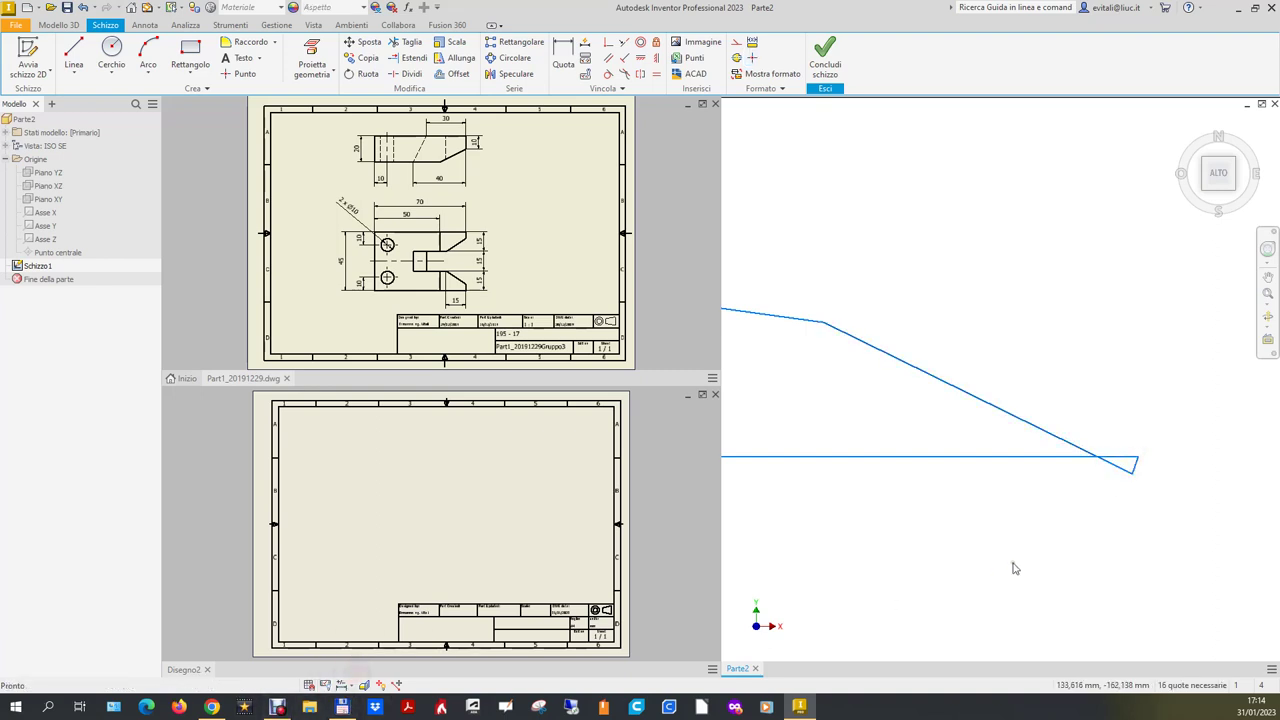
left_click_drag(1133, 466, 1130, 400)
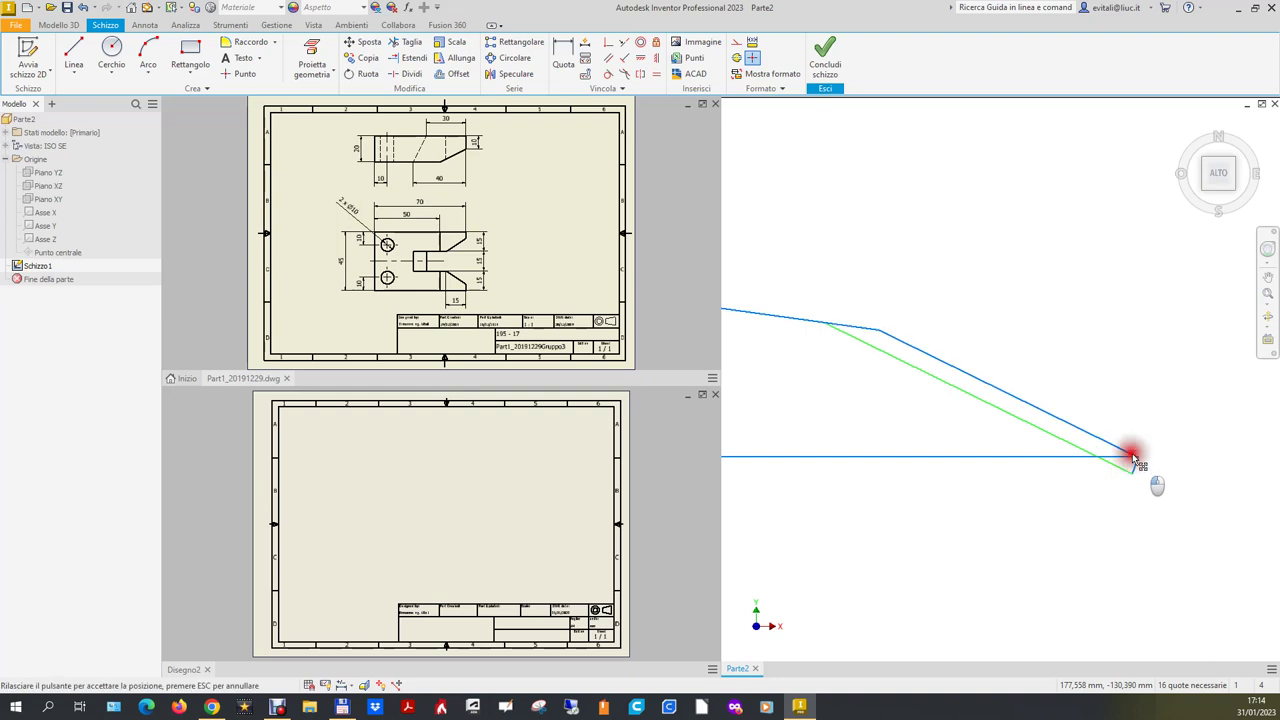
scroll(1092, 600, "down", 1)
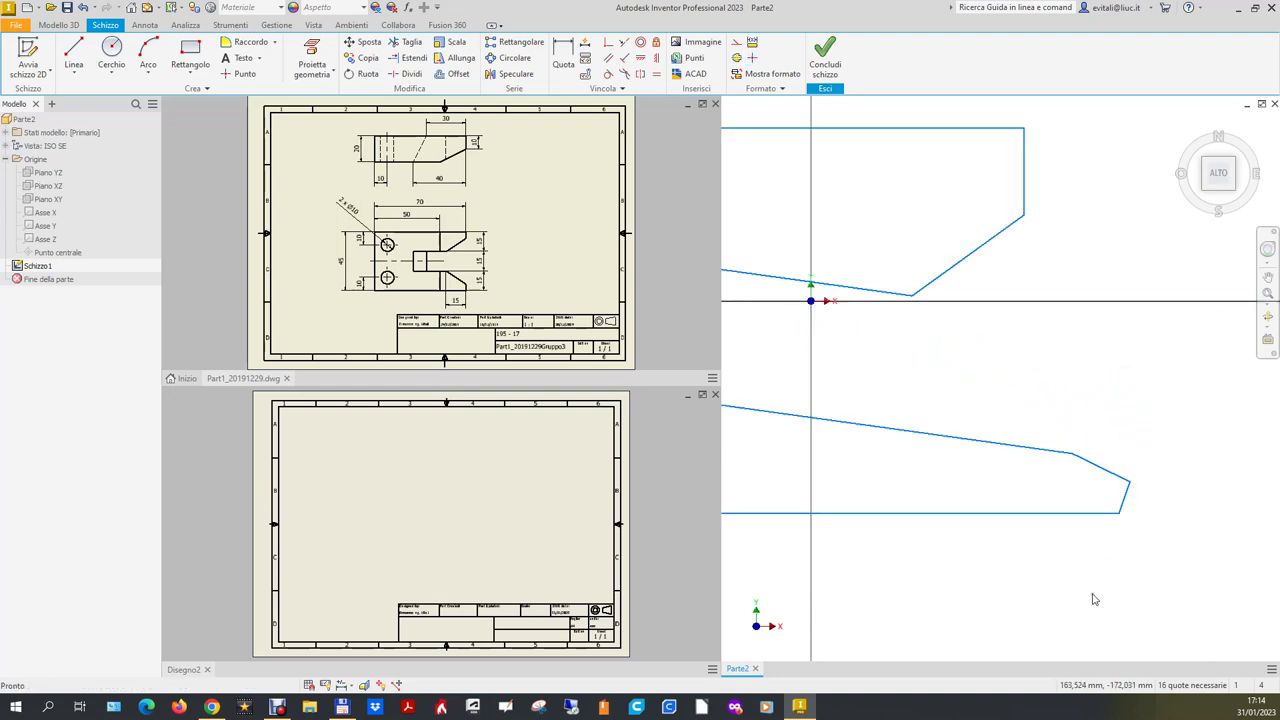
scroll(1093, 600, "down", 1)
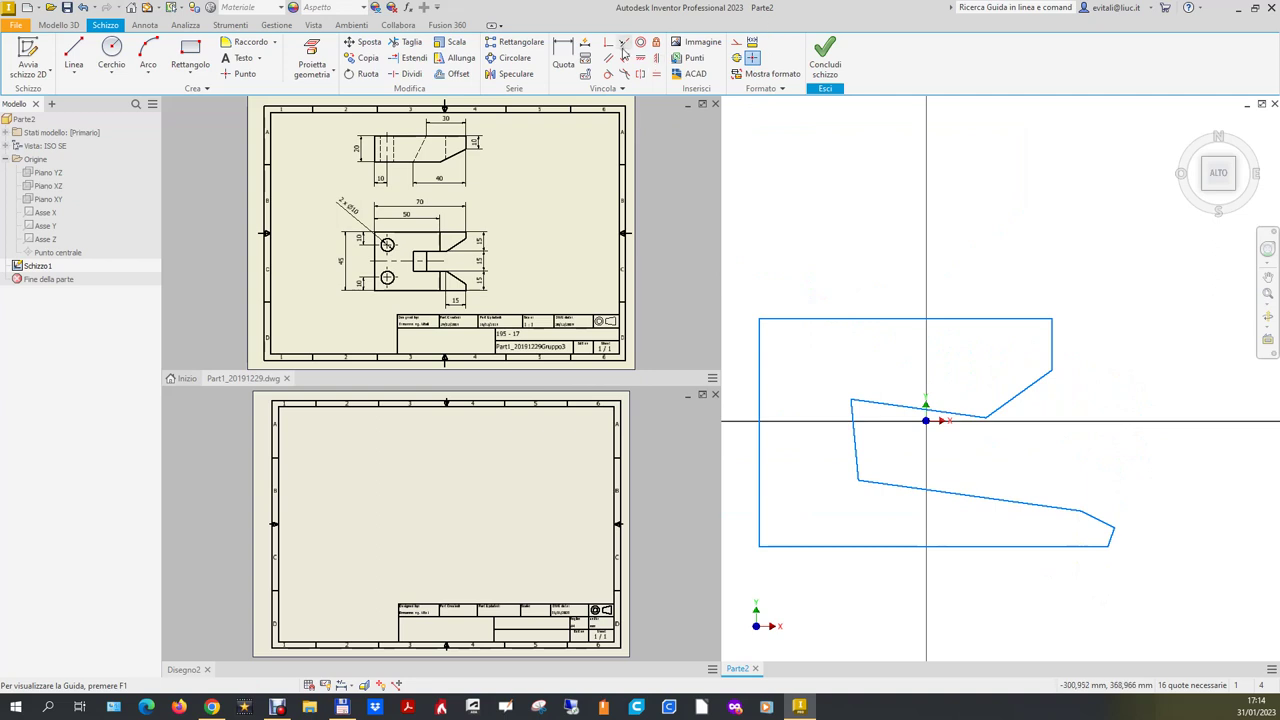
left_click(624, 57)
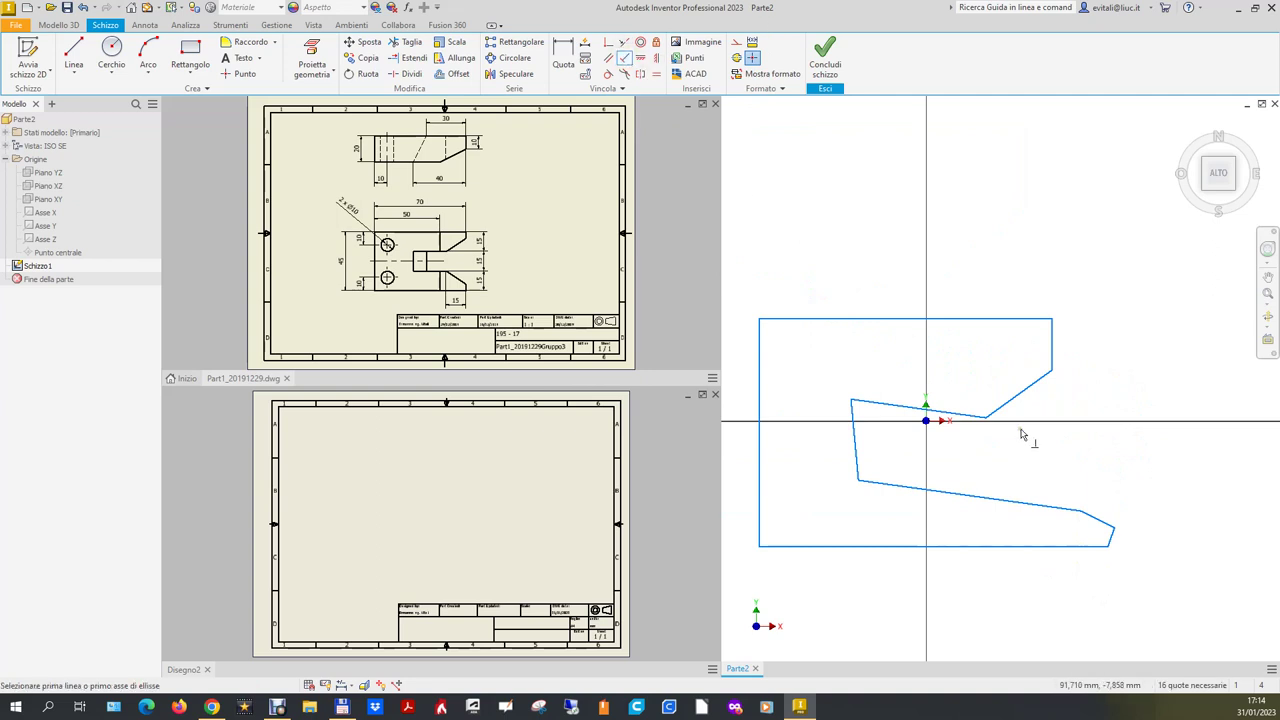
left_click(1086, 546)
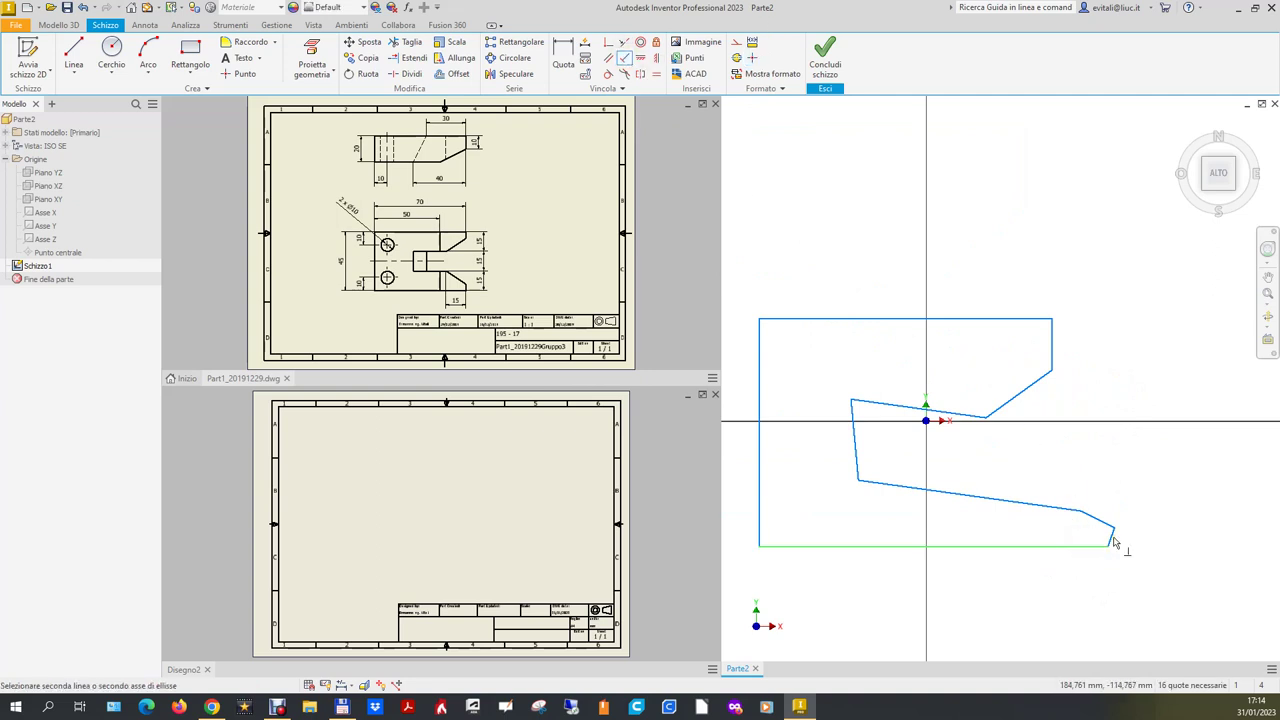
left_click(1113, 538)
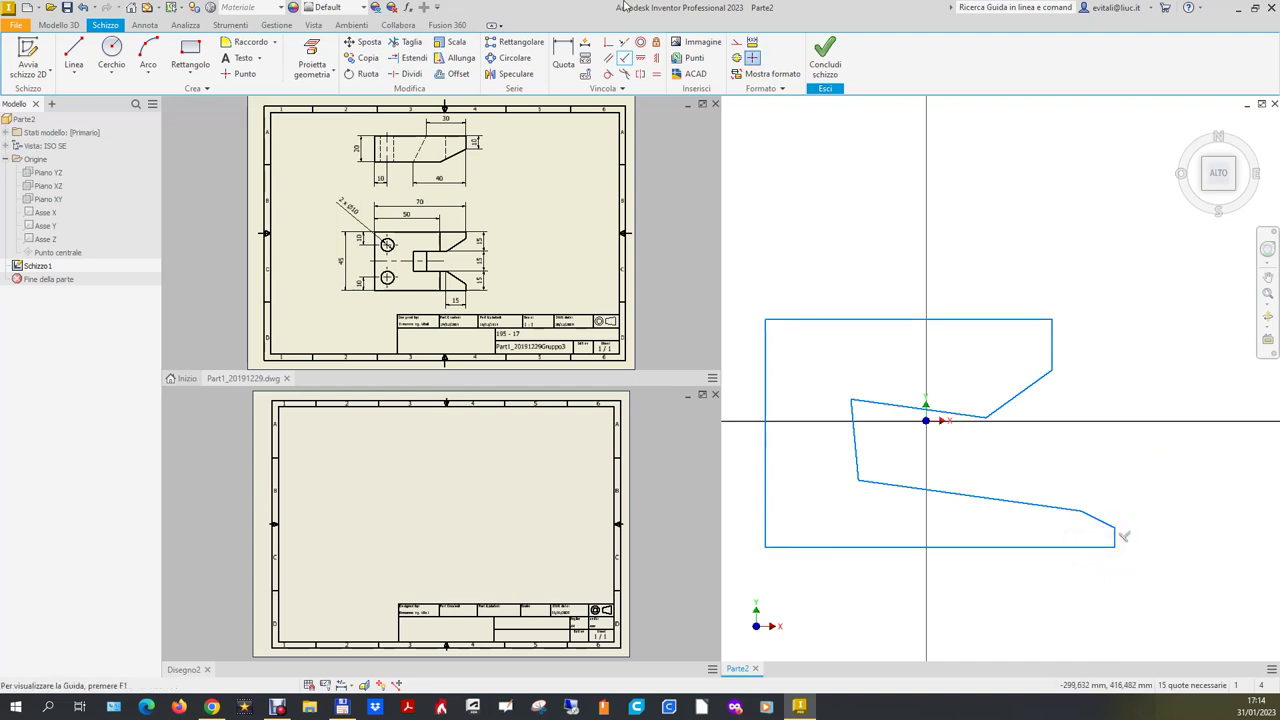
left_click(624, 42)
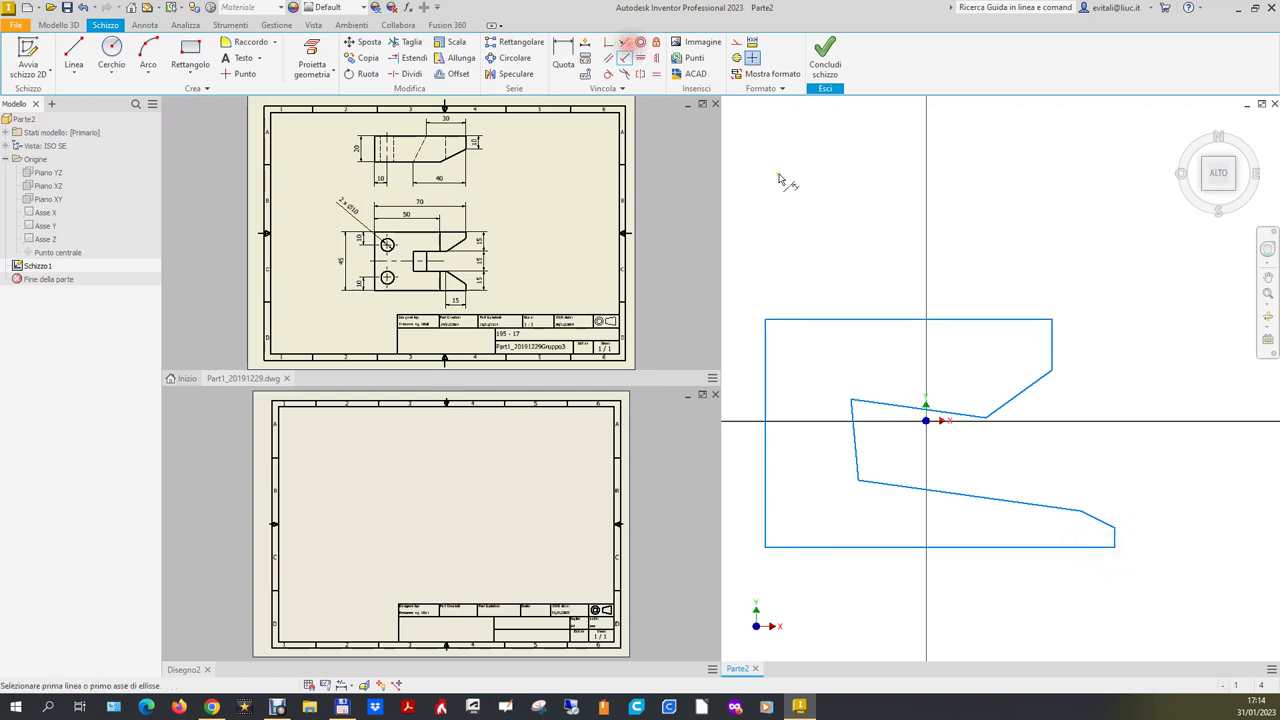
left_click(1052, 342)
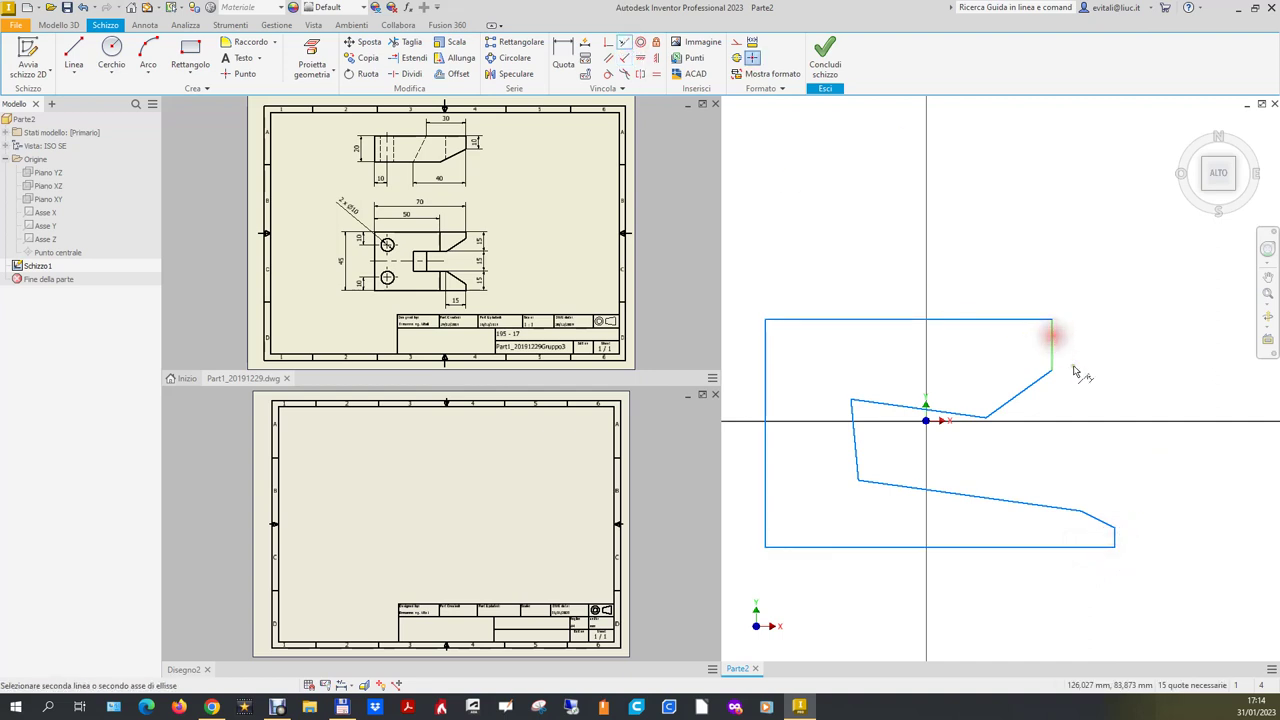
left_click(1115, 538)
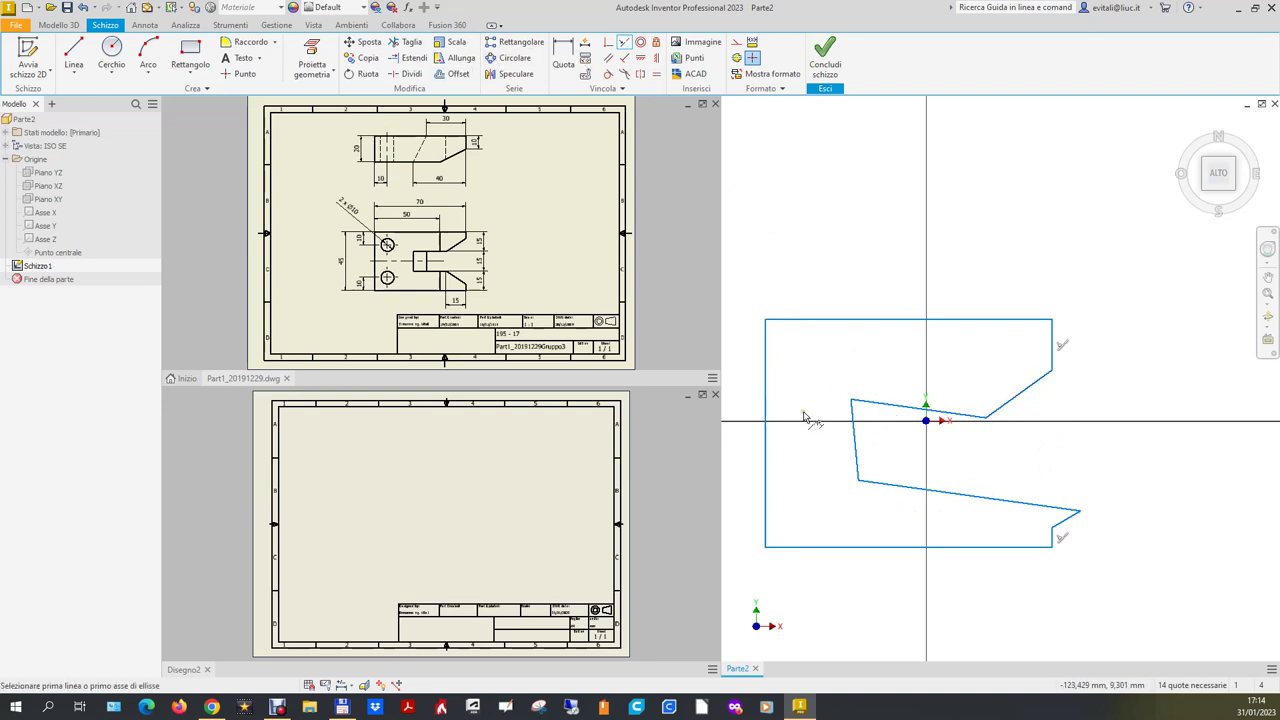
Make the notch's inner end line parallel to the outer left edge.
left_click(660, 76)
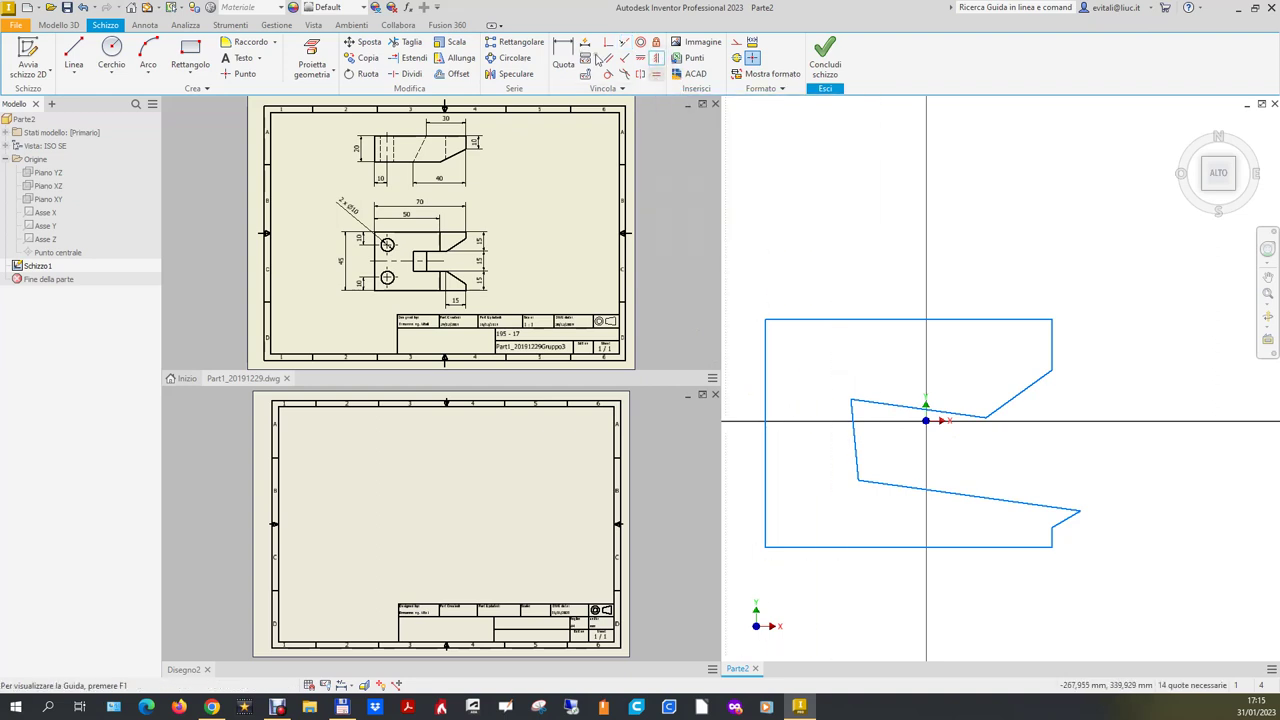
key("Escape")
left_click(857, 449)
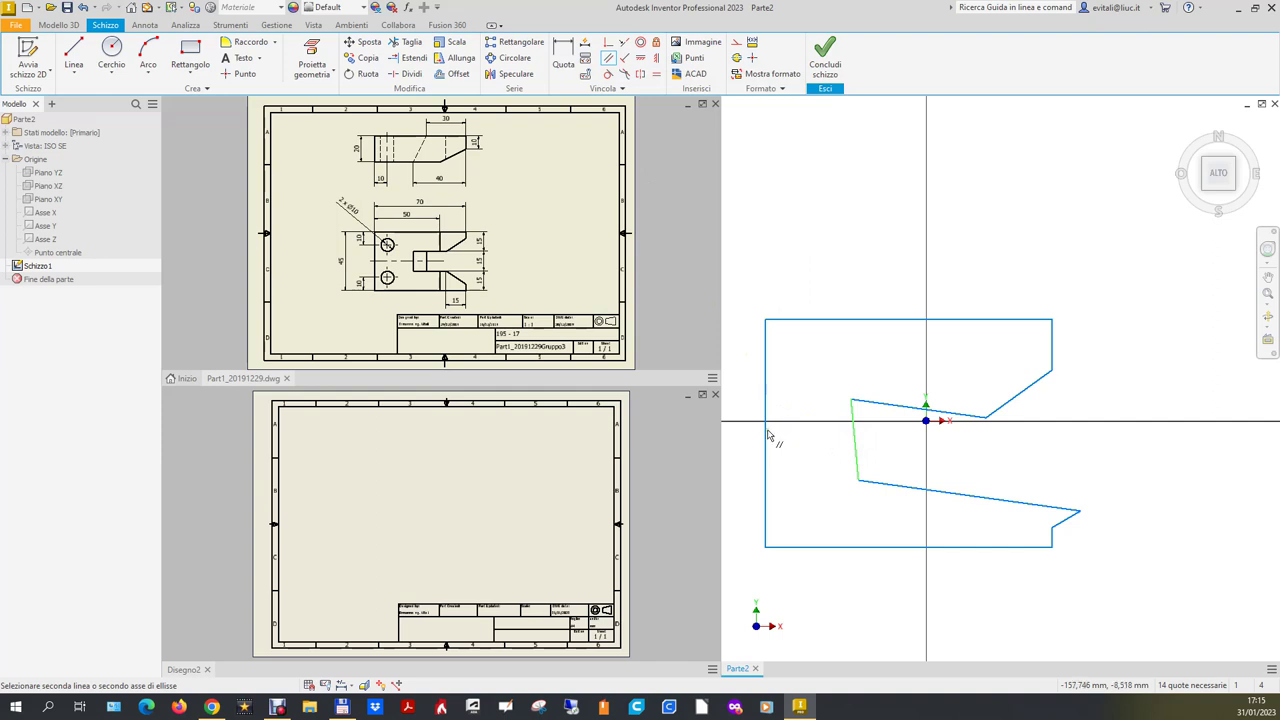
left_click(767, 433)
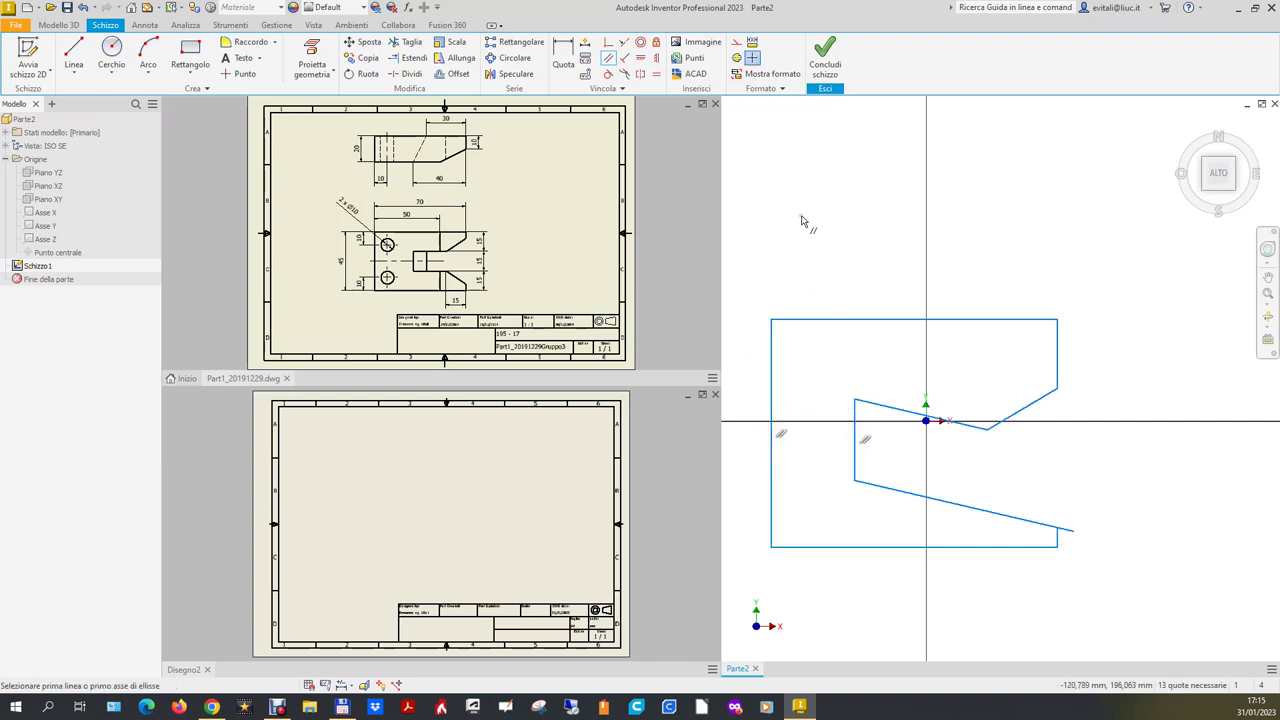
Make both notch side edges perpendicular to the notch's end line.
left_click(624, 57)
left_click(882, 487)
left_click(856, 455)
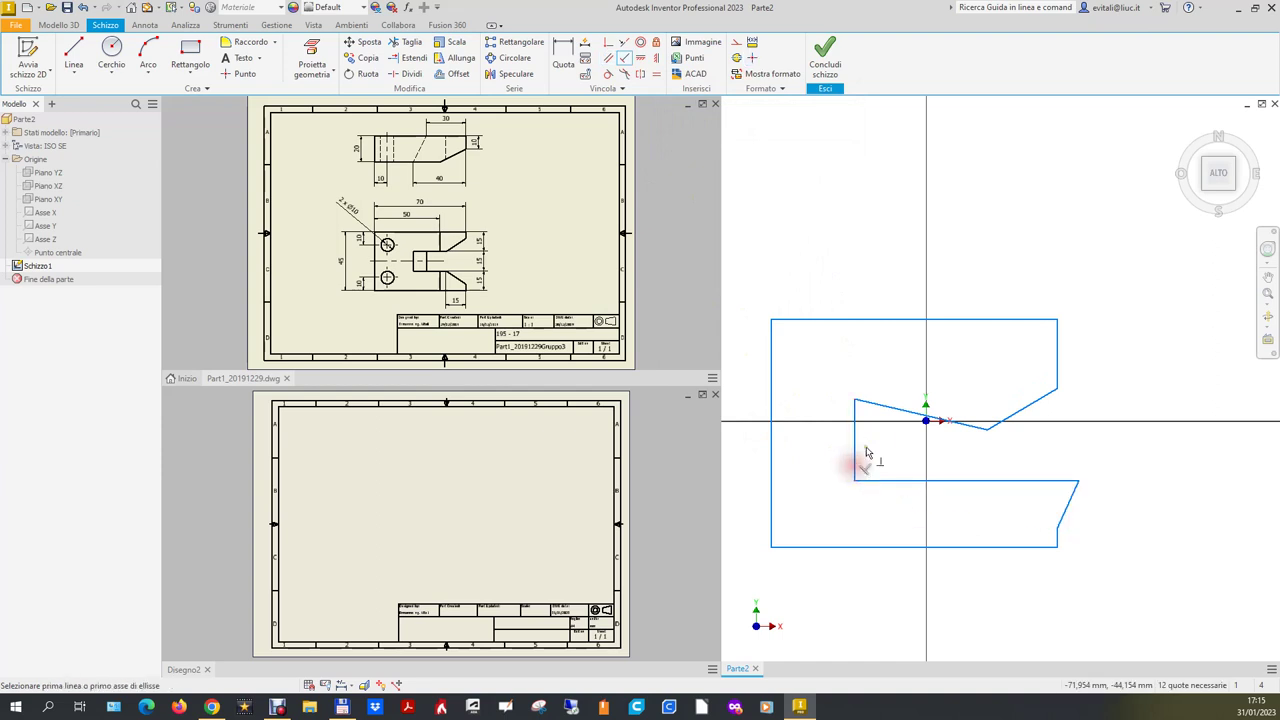
left_click(870, 404)
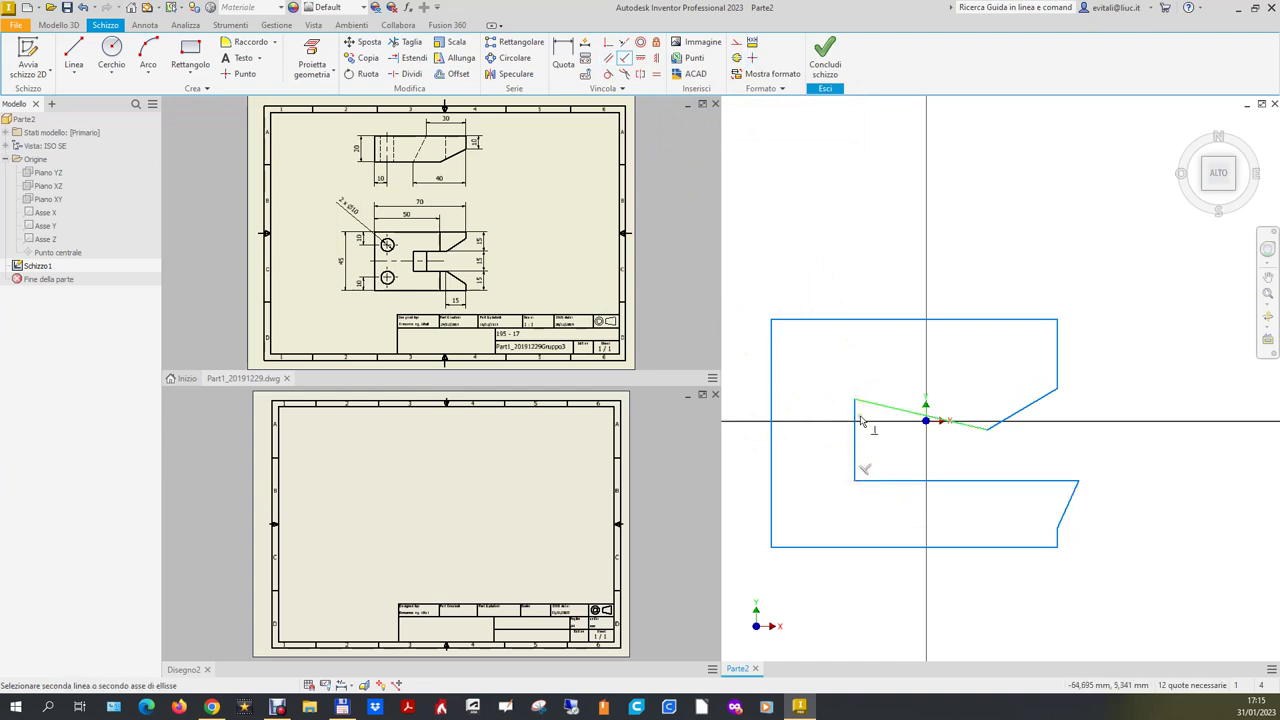
left_click(856, 420)
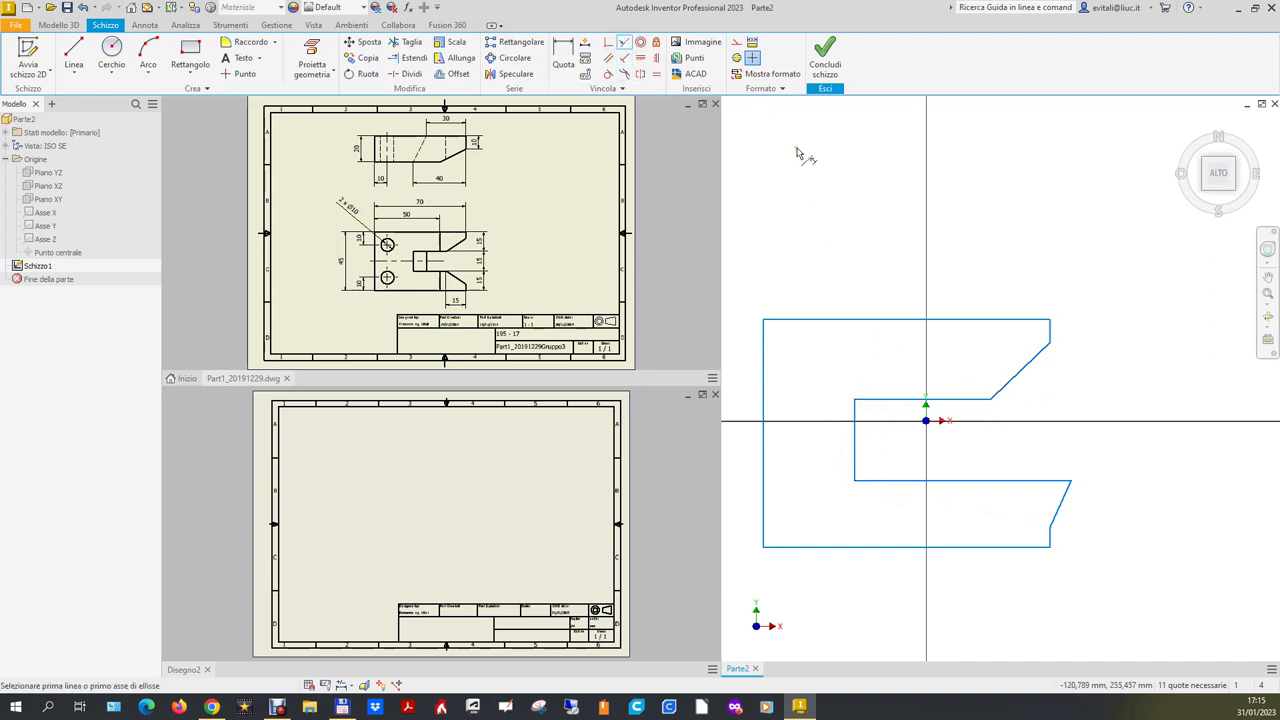
Make the lower mouth edge parallel to the upper one and drag the slot end right.
left_click(657, 60)
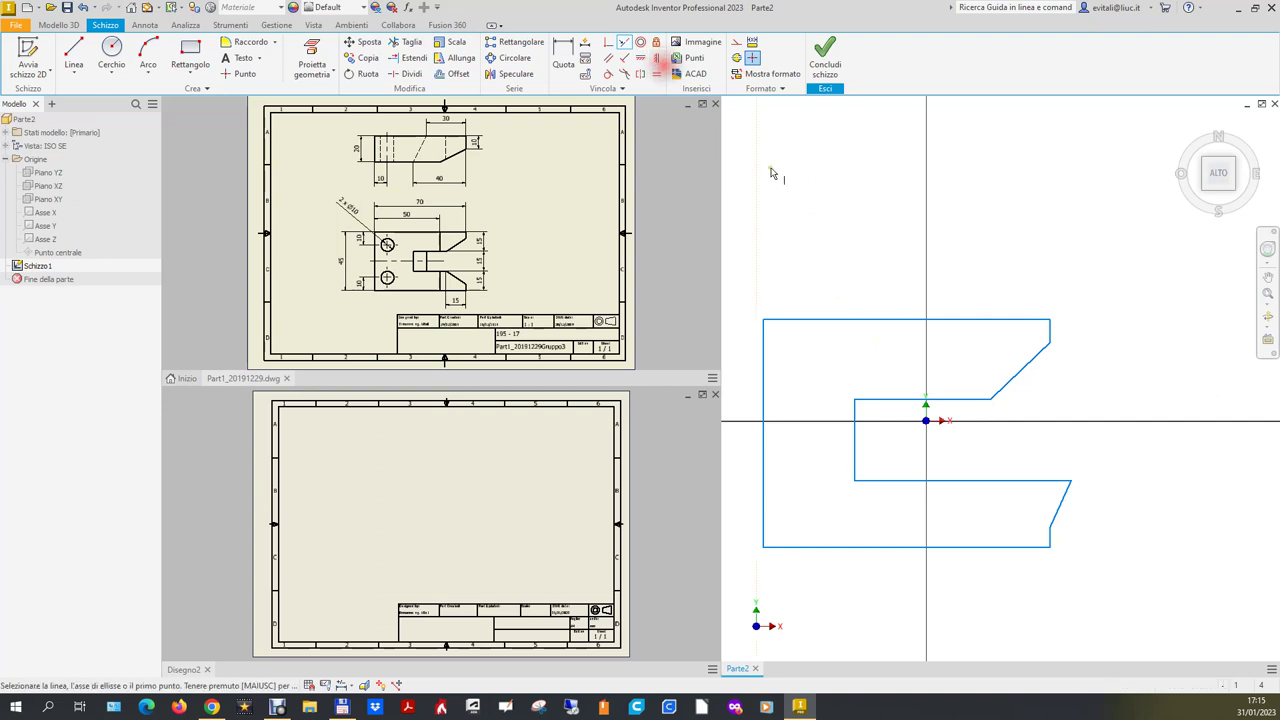
left_click(993, 401)
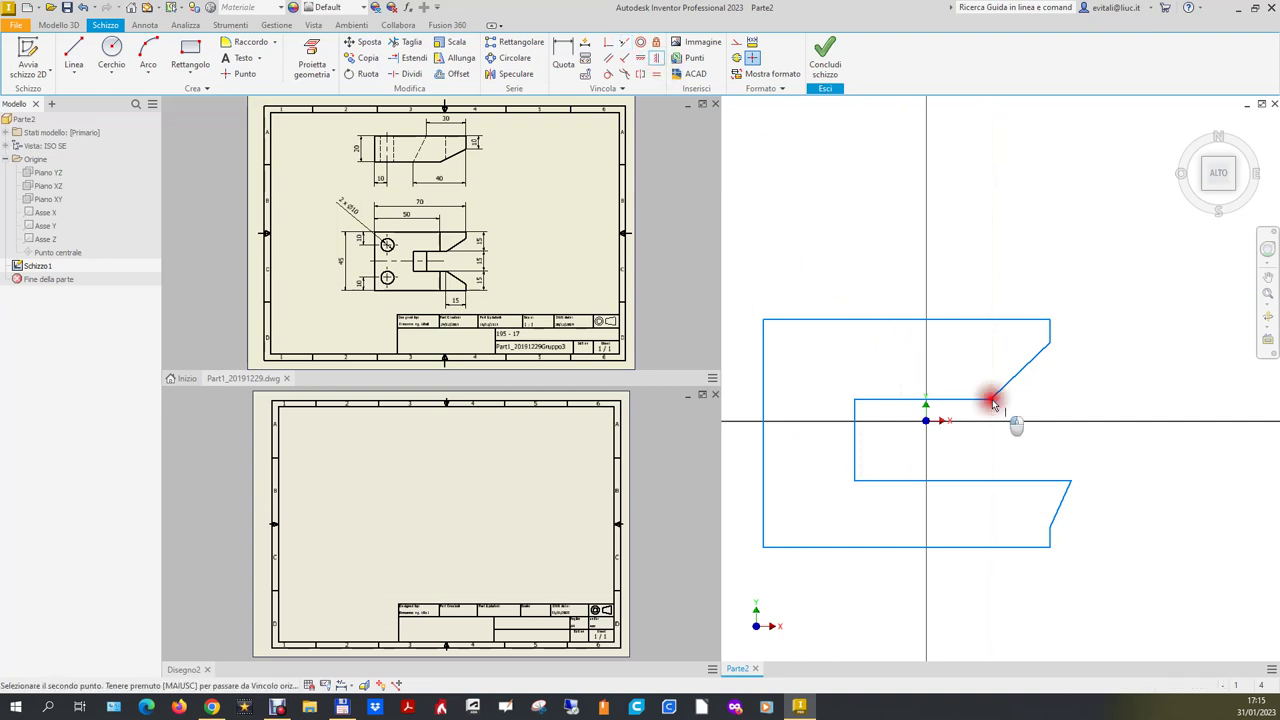
left_click(1072, 485)
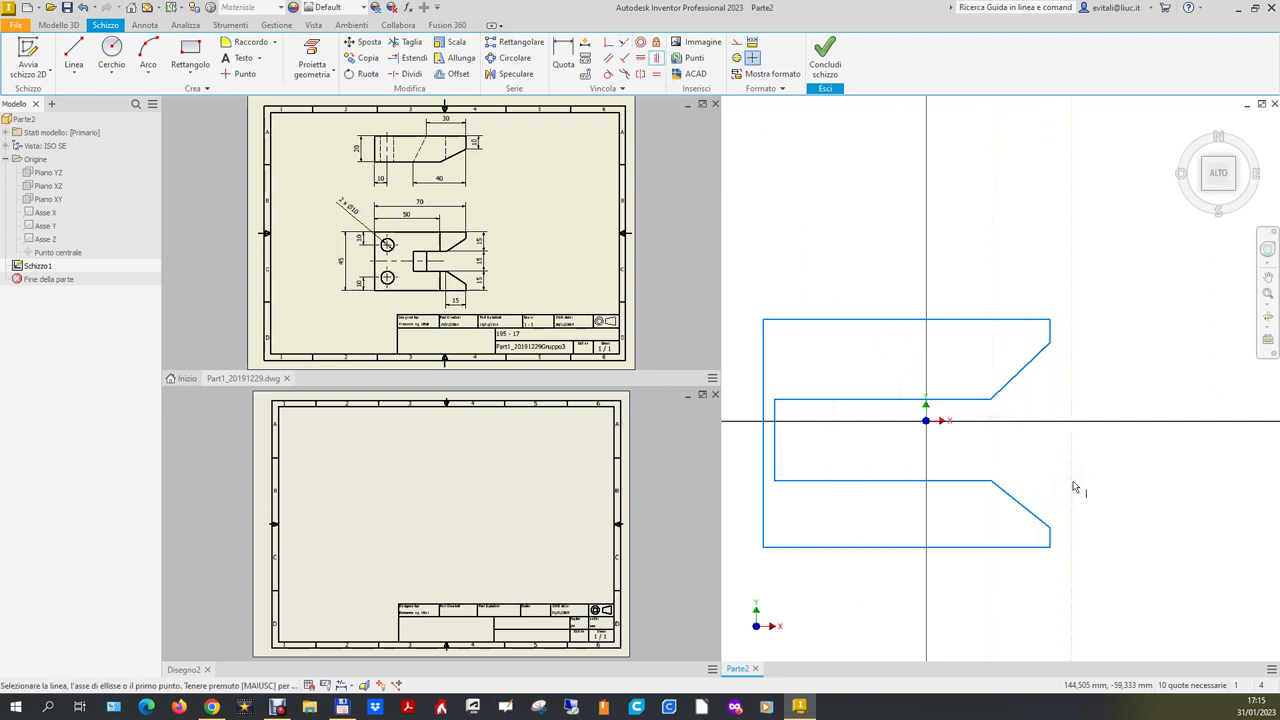
key("Escape")
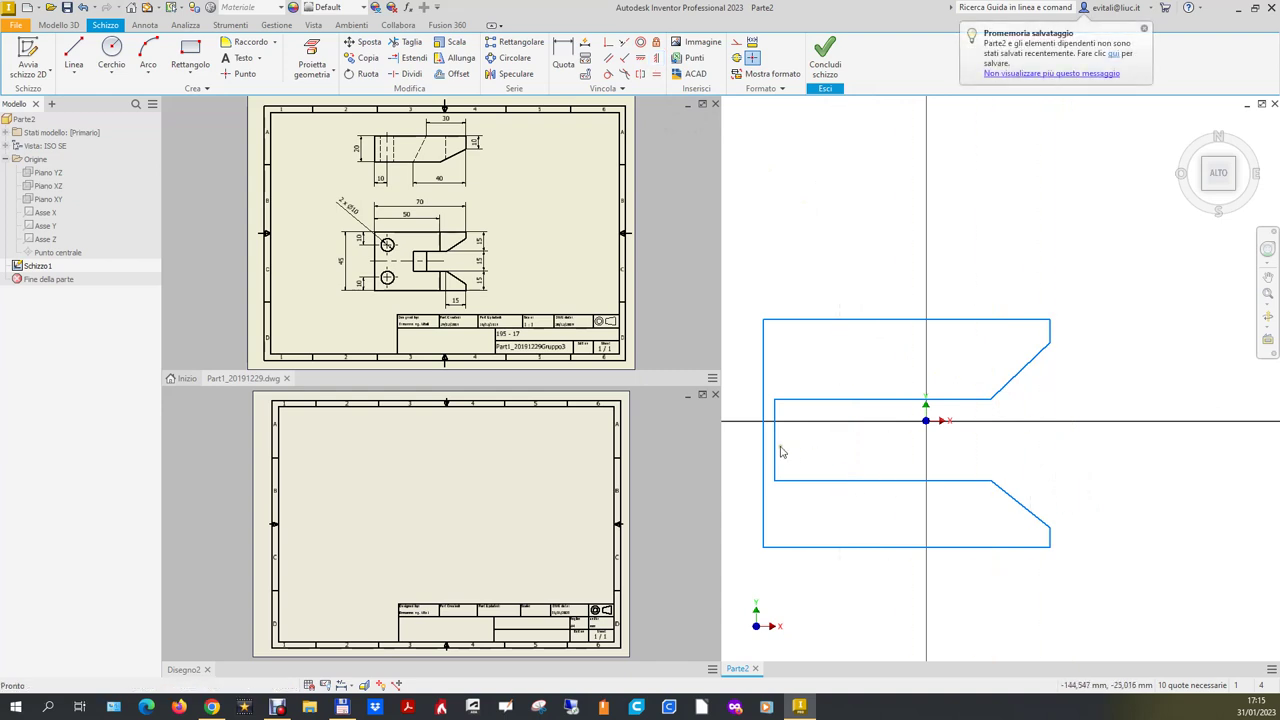
left_click_drag(778, 453, 901, 468)
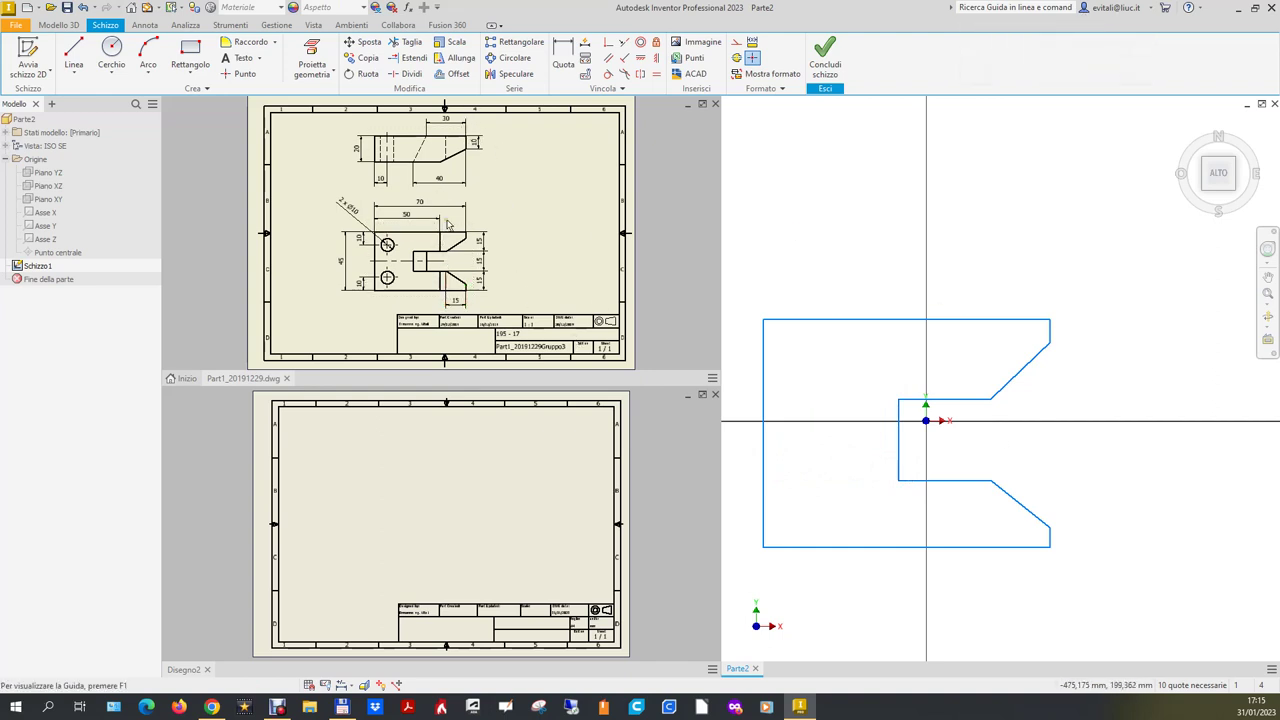
left_click(563, 52)
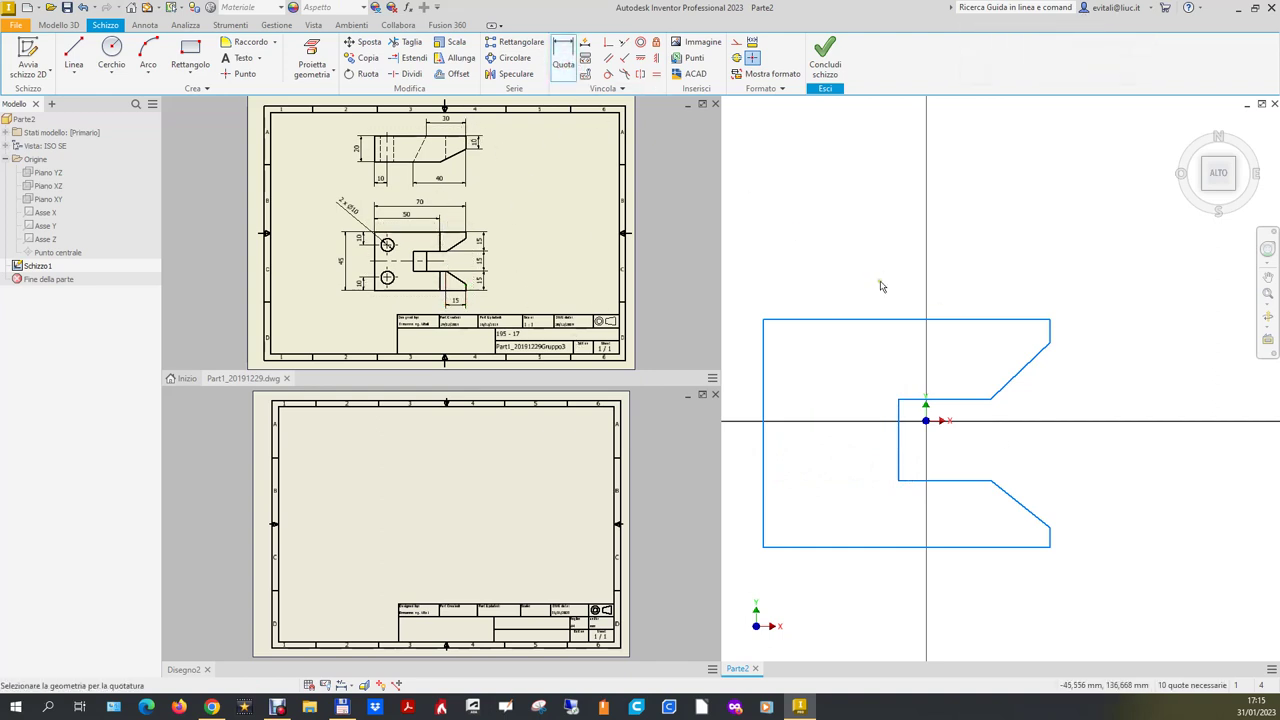
Dimension the profile's top edge to a 70 width.
left_click(897, 321)
left_click(891, 287)
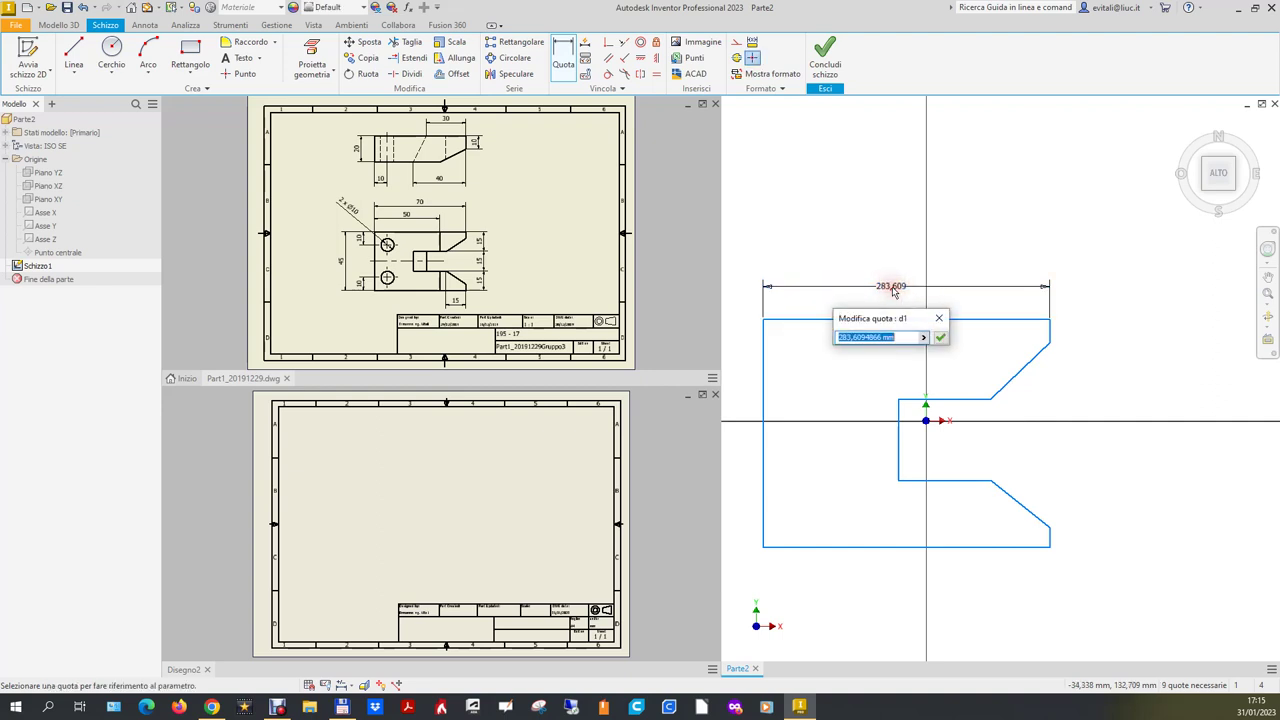
type("70")
key("Return")
scroll(1087, 321, "down", 3)
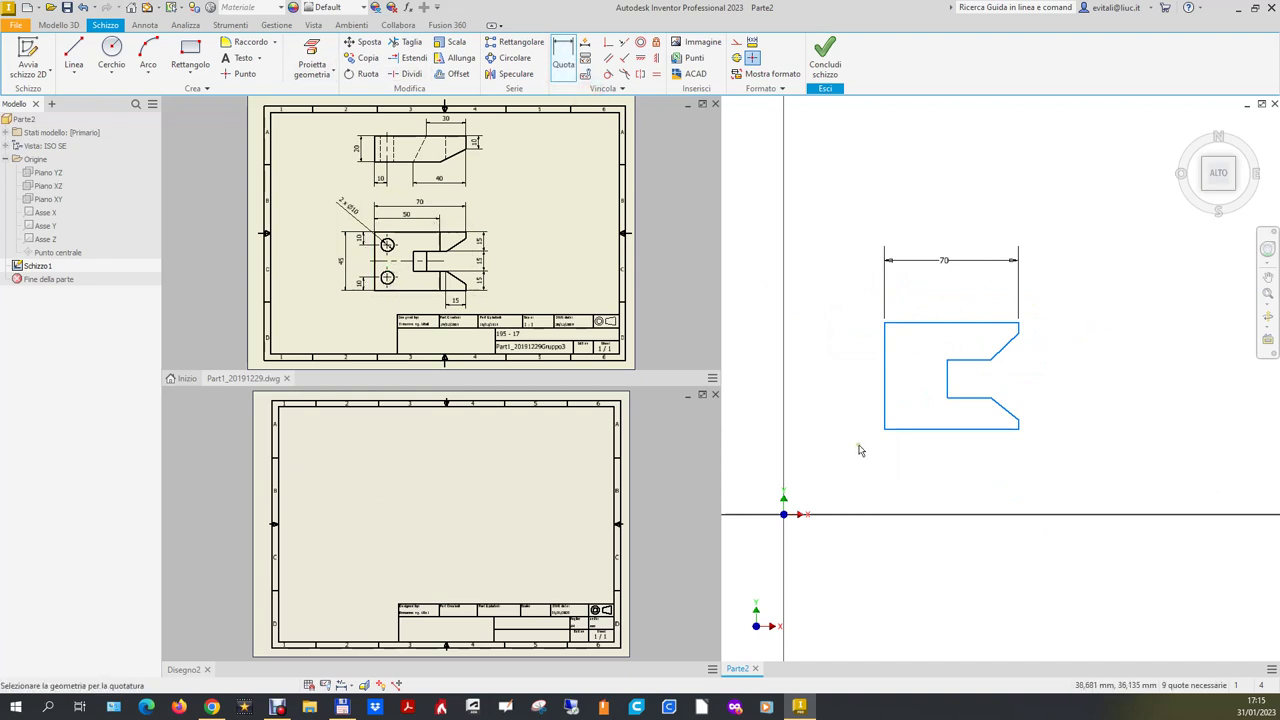
Dimension the profile's left edge to a 45 height.
left_click(882, 369)
left_click(850, 368)
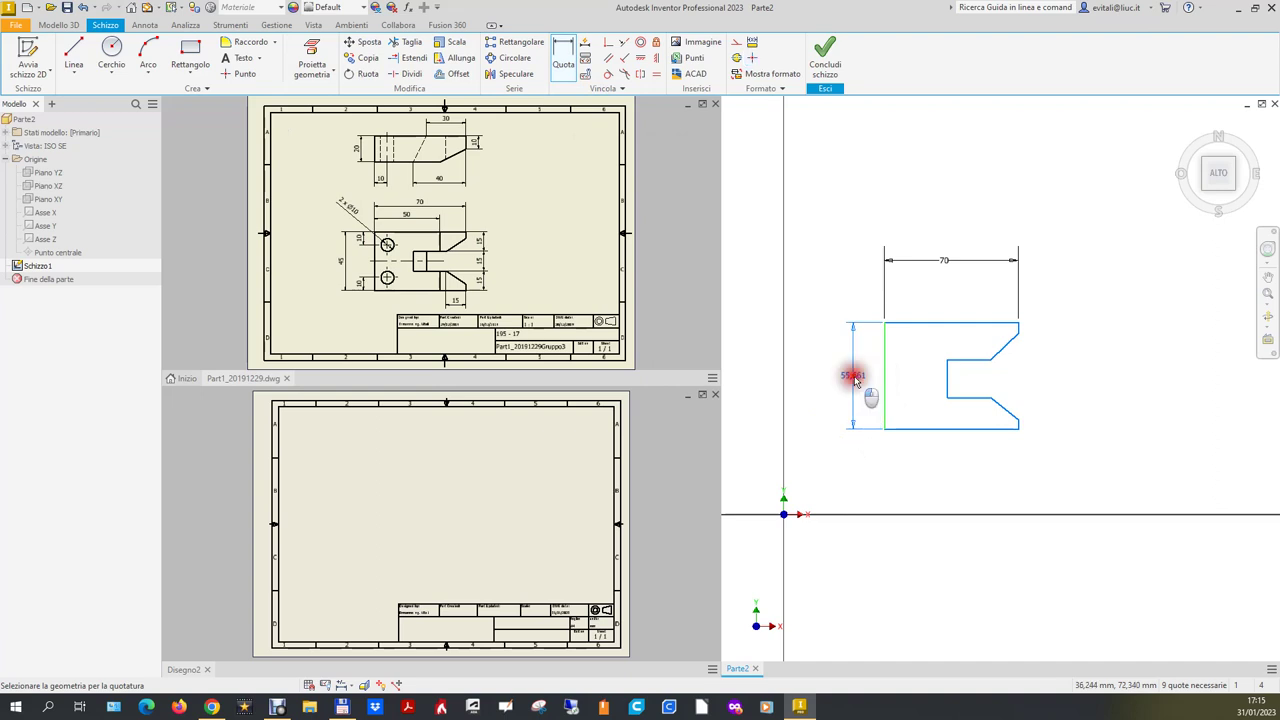
type("45")
key("Return")
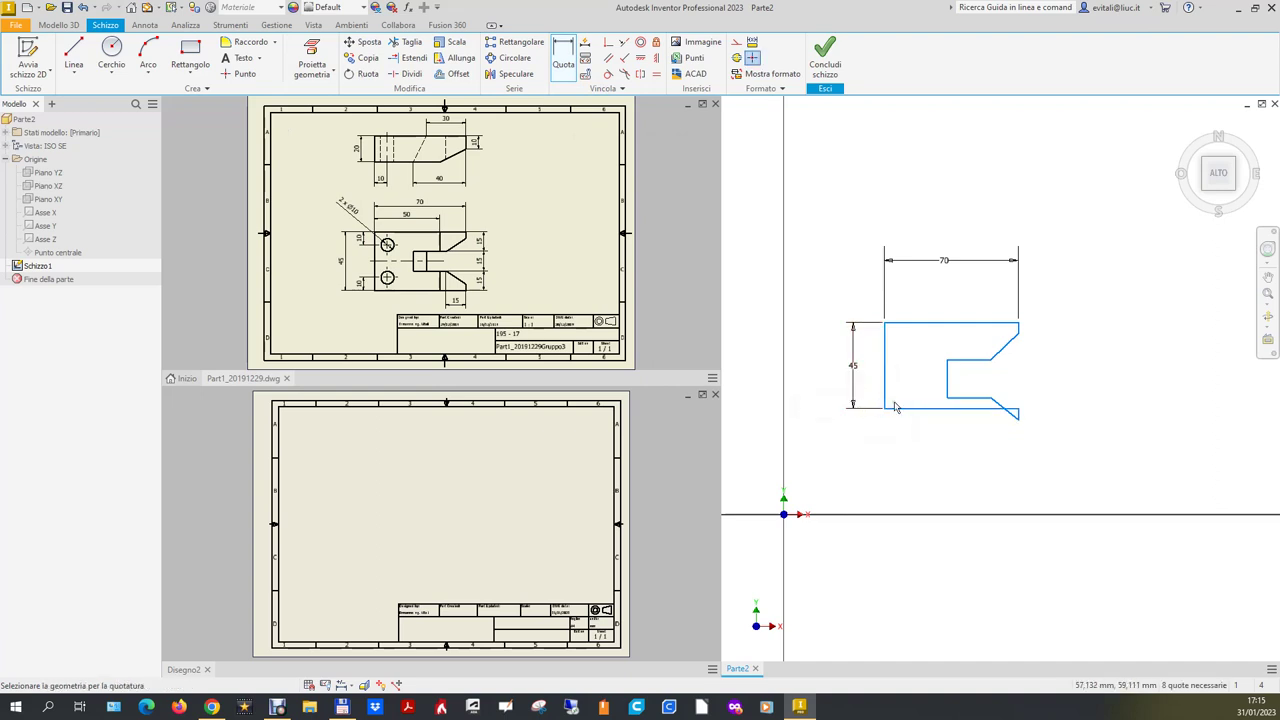
scroll(977, 399, "down", 3)
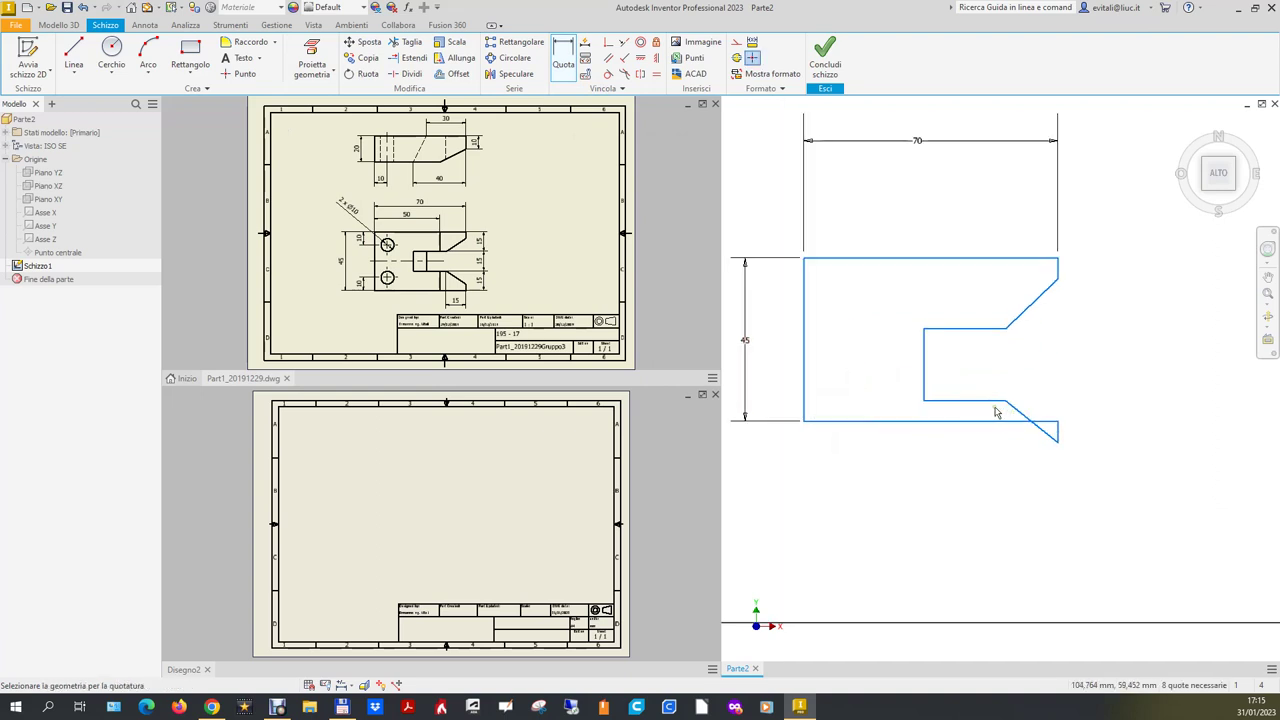
key("Escape")
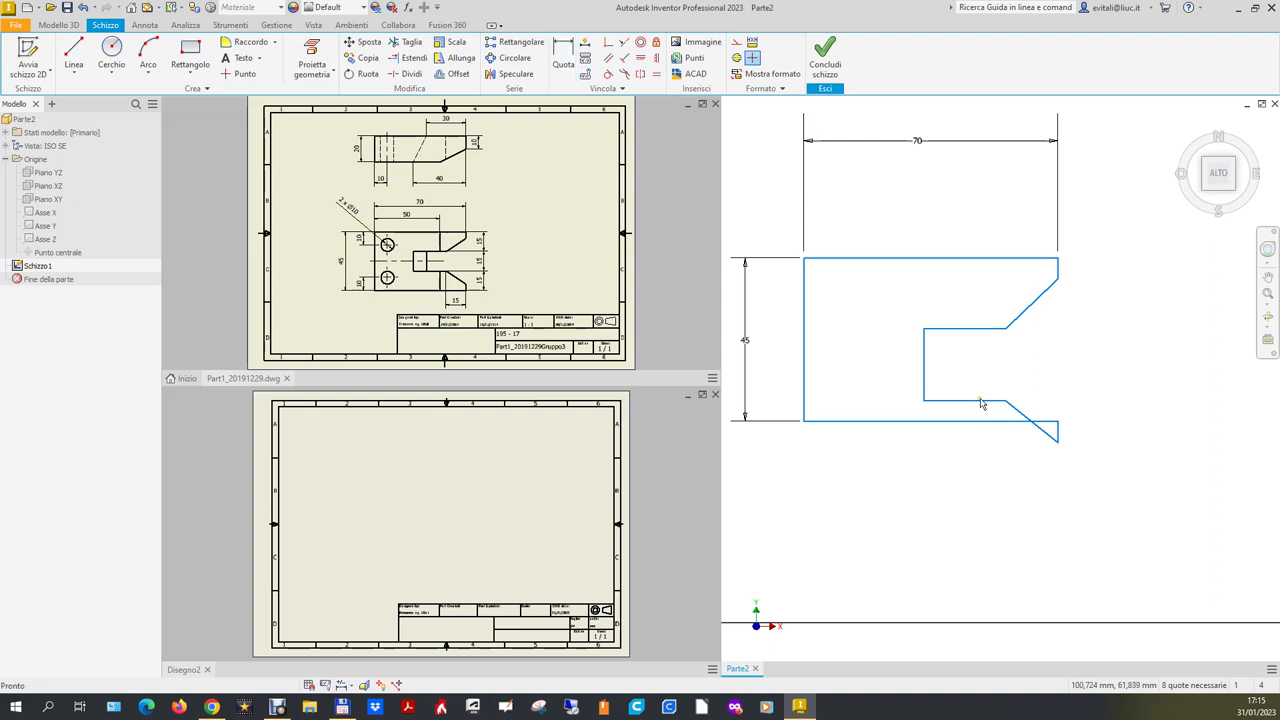
Drag the notch's lower edge and its slanted outer edge upward.
left_click(980, 406)
left_click_drag(980, 406, 966, 367)
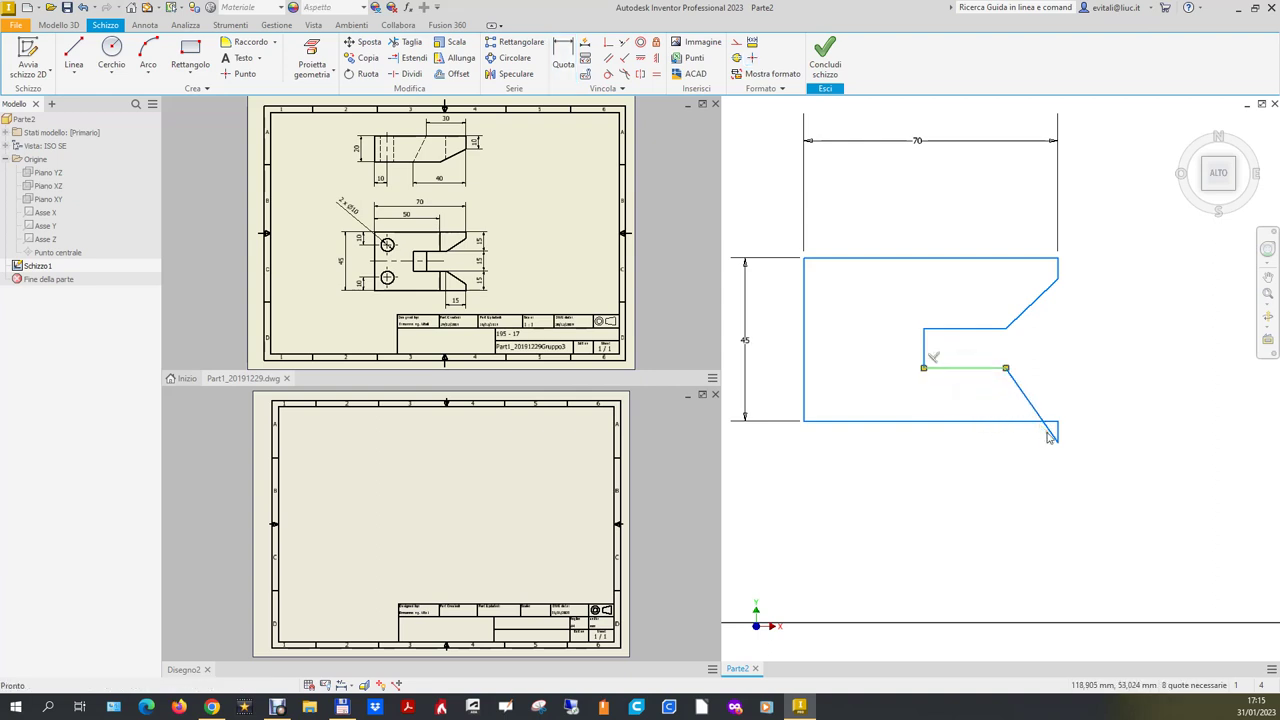
left_click_drag(1062, 450, 1055, 412)
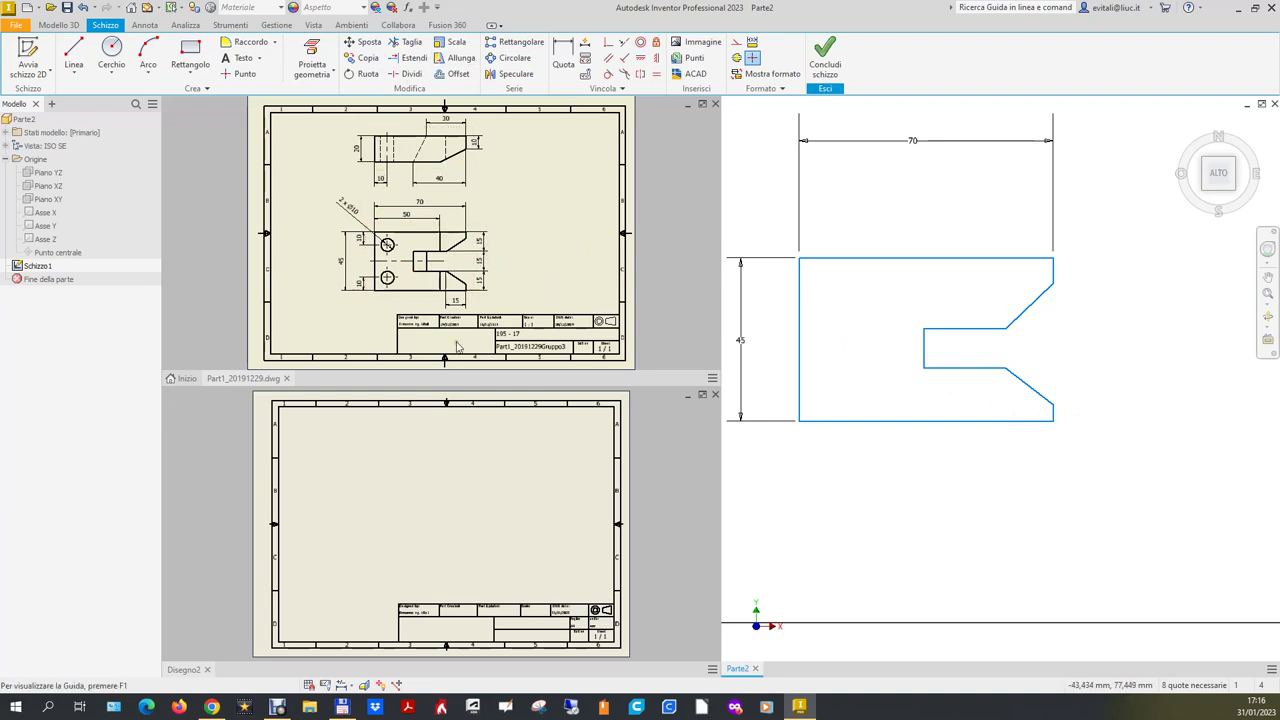
left_click(563, 58)
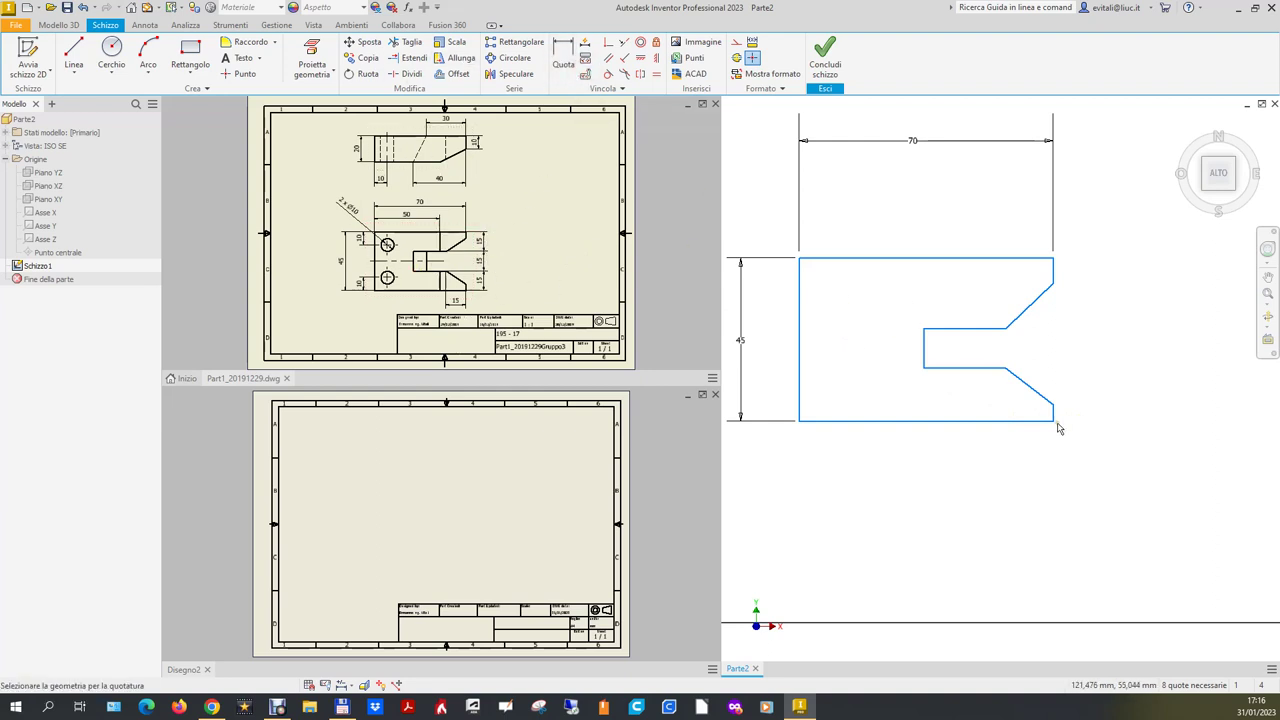
Dimension the gap below the notch to 15 and the notch height to 15.
left_click(966, 368)
left_click(966, 422)
left_click(1118, 402)
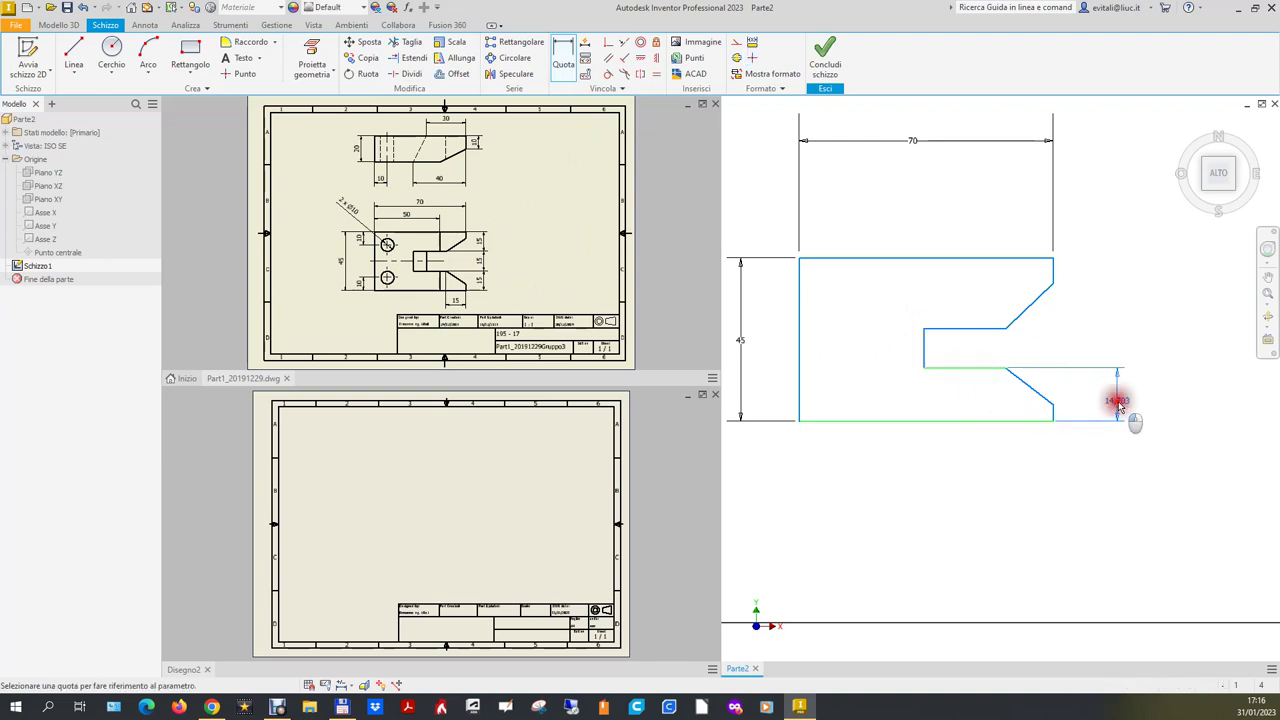
type("15")
key("Return")
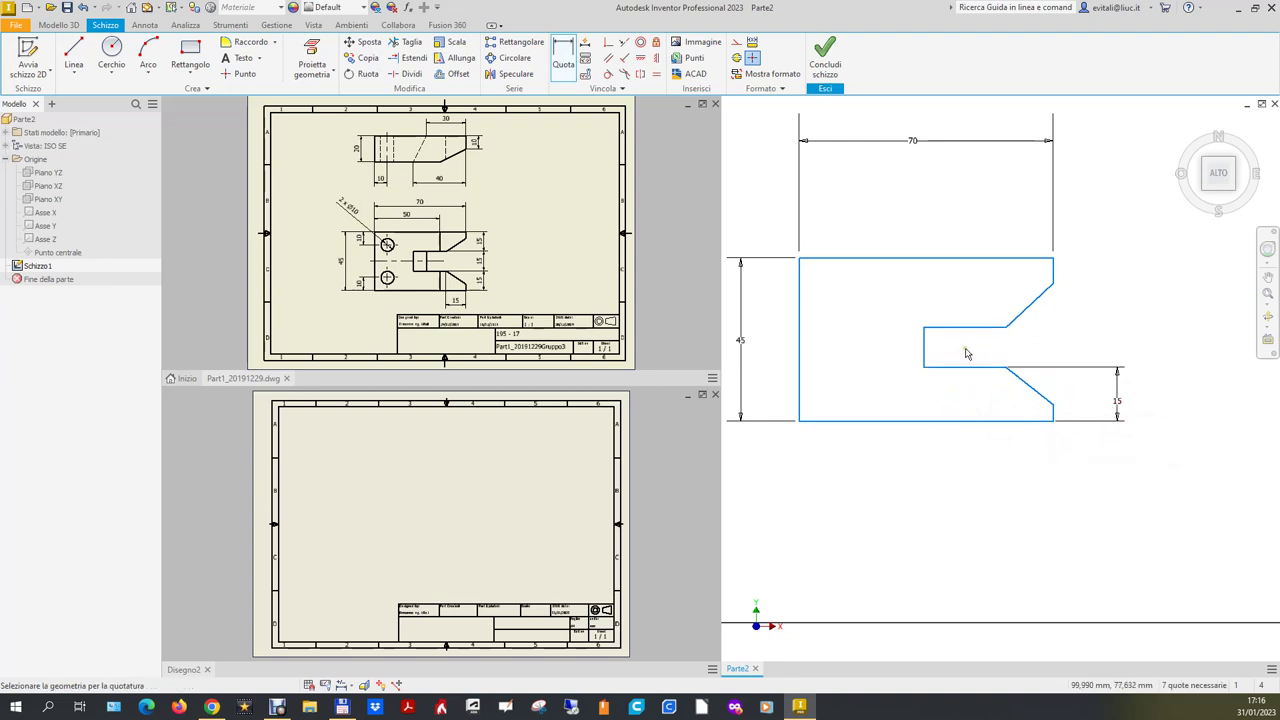
left_click(561, 78)
left_click(925, 350)
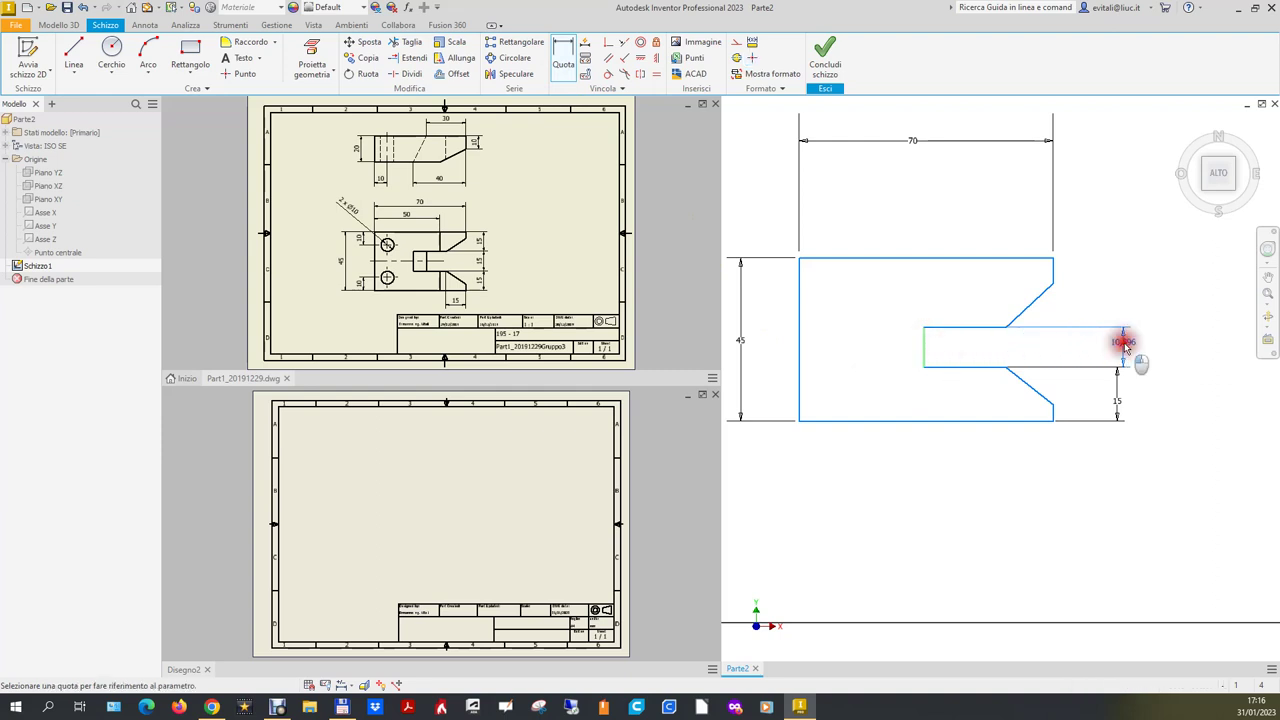
left_click(1124, 343)
type("1")
key("Return")
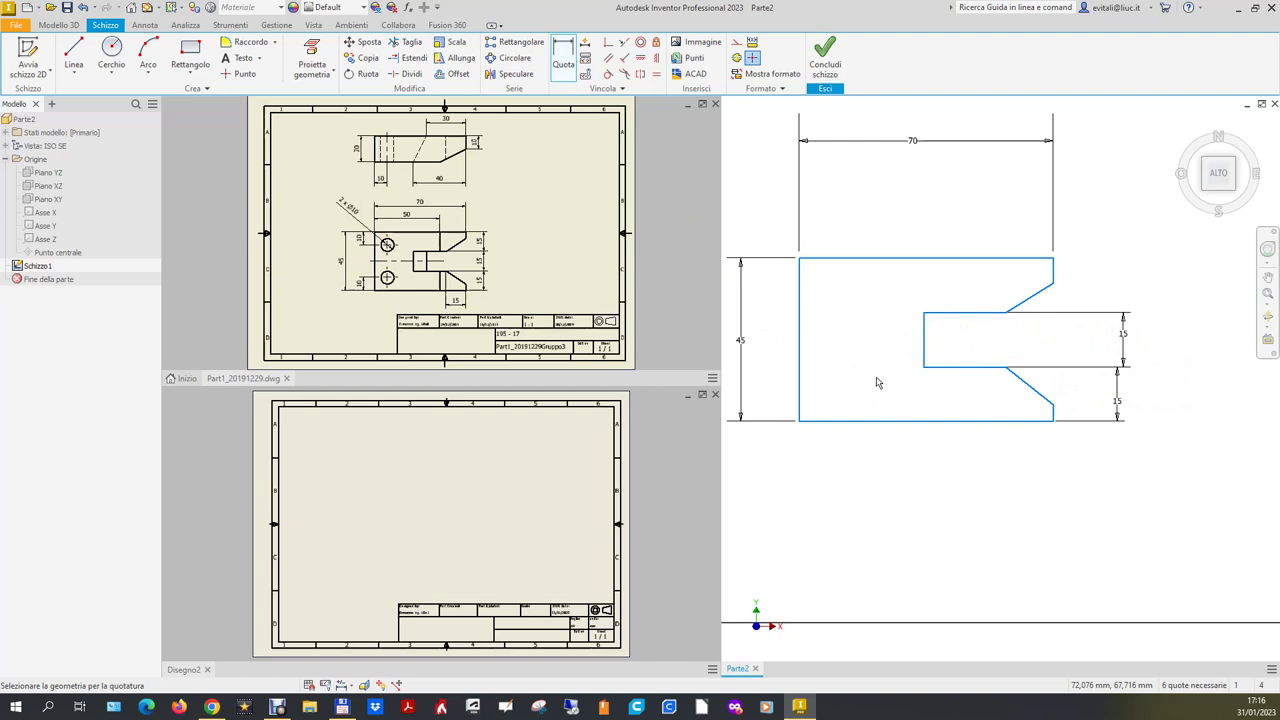
Dimension from the notch's top edge to the part's top edge.
left_click(565, 57)
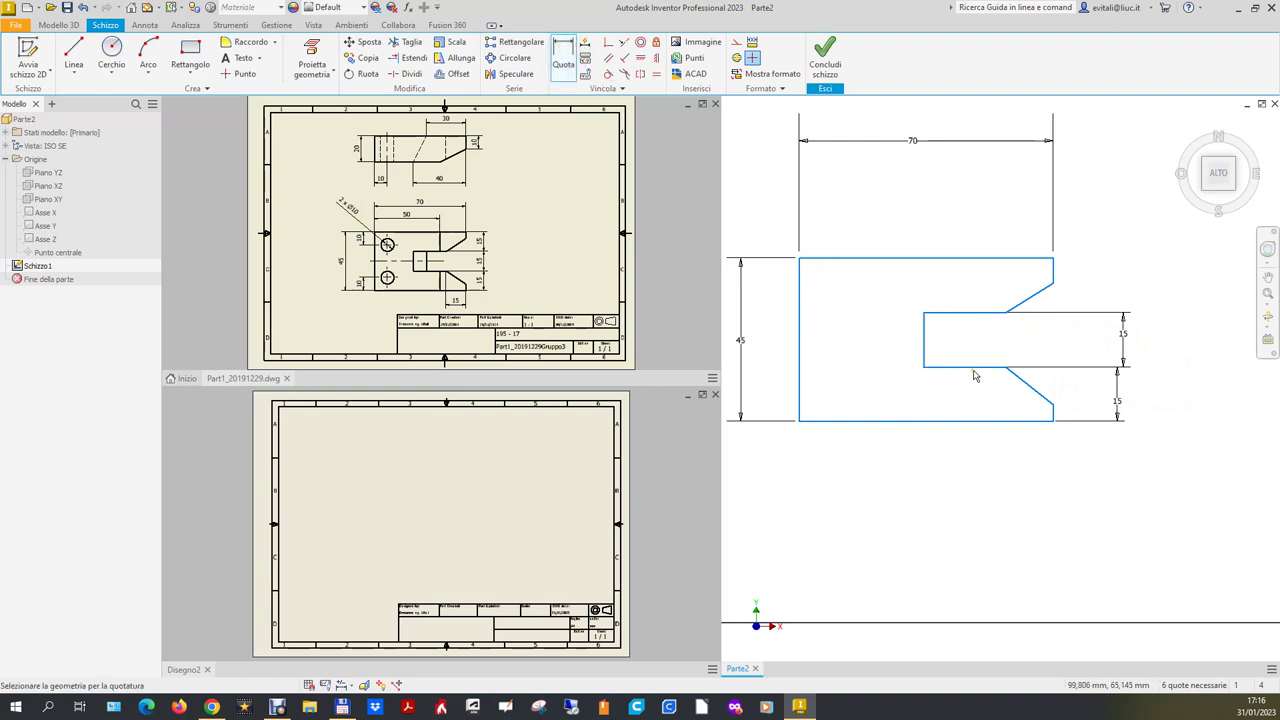
left_click(985, 313)
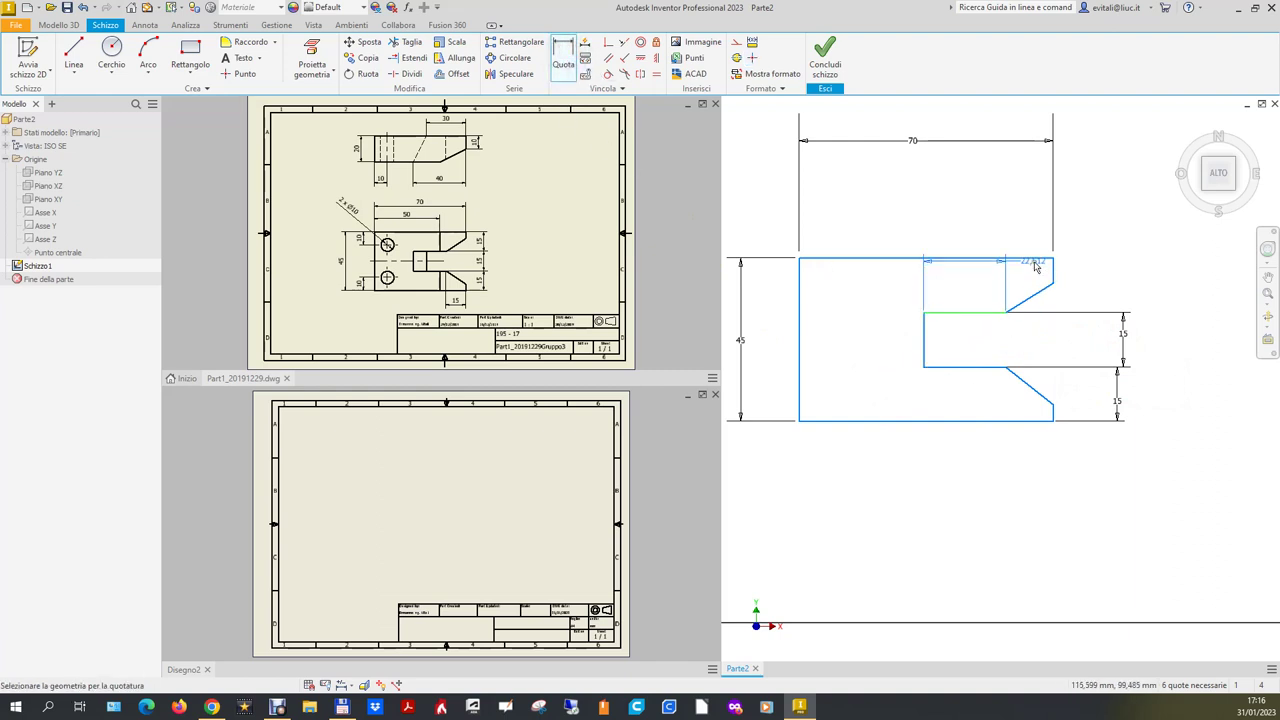
left_click(1030, 258)
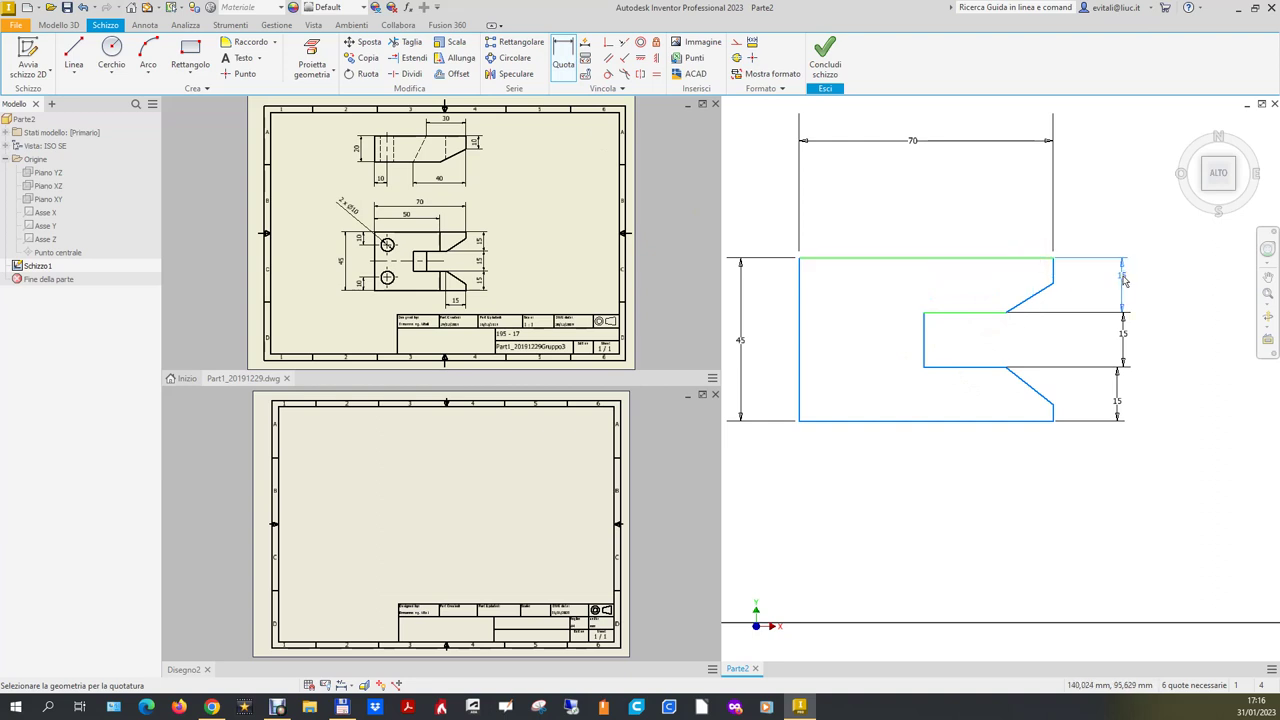
left_click(1122, 278)
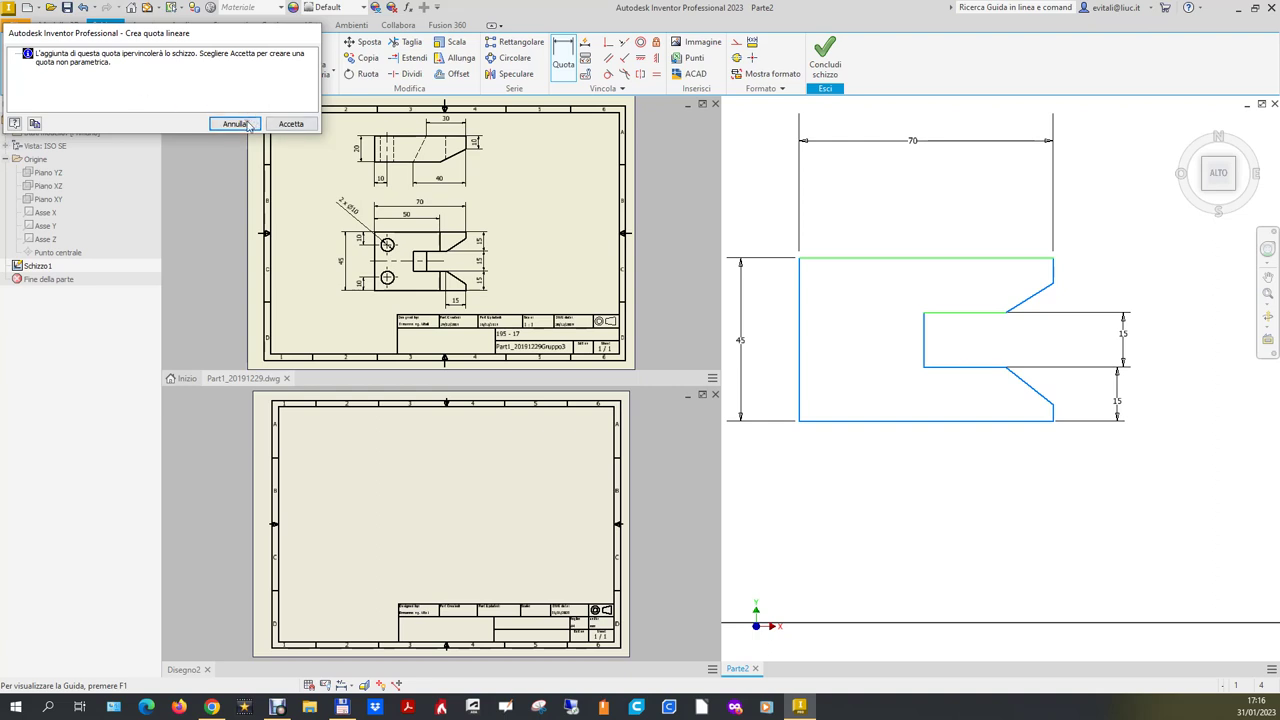
Accept the overconstraint warning so the upper gap becomes a driven (15) dimension.
left_click(297, 124)
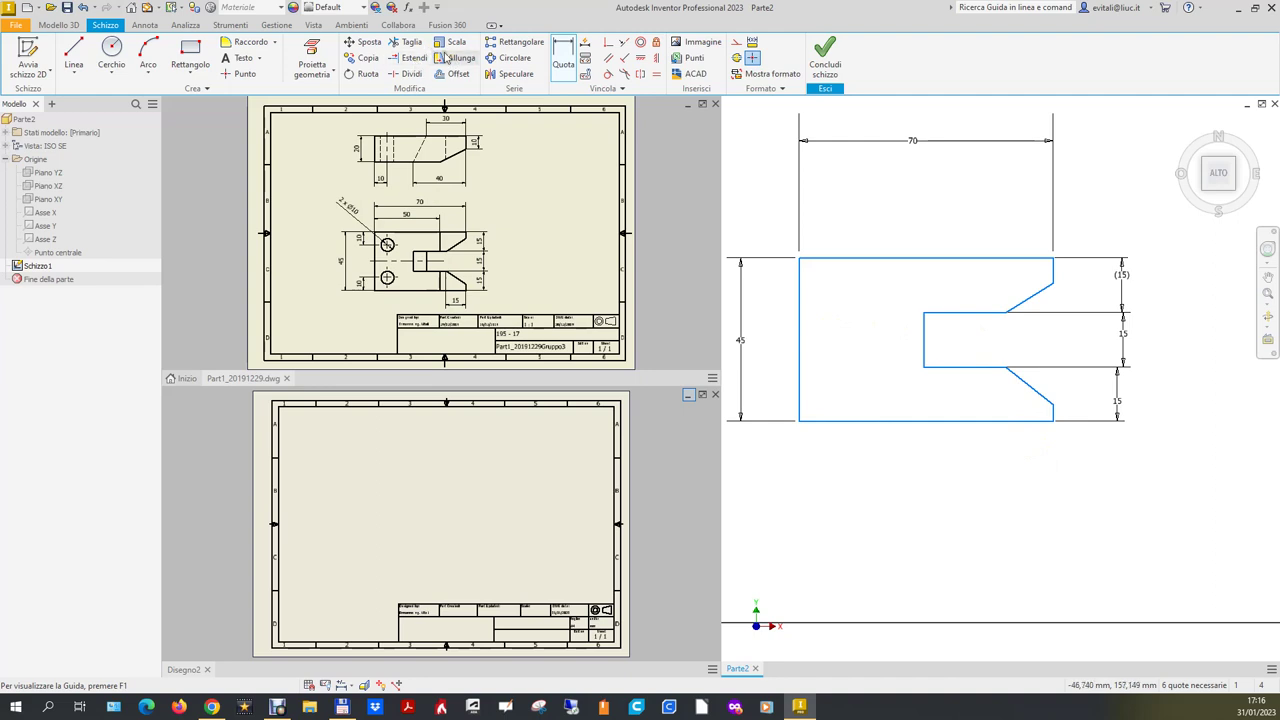
Set the lower slanted chamfer line's horizontal run to 15.
left_click(1030, 388)
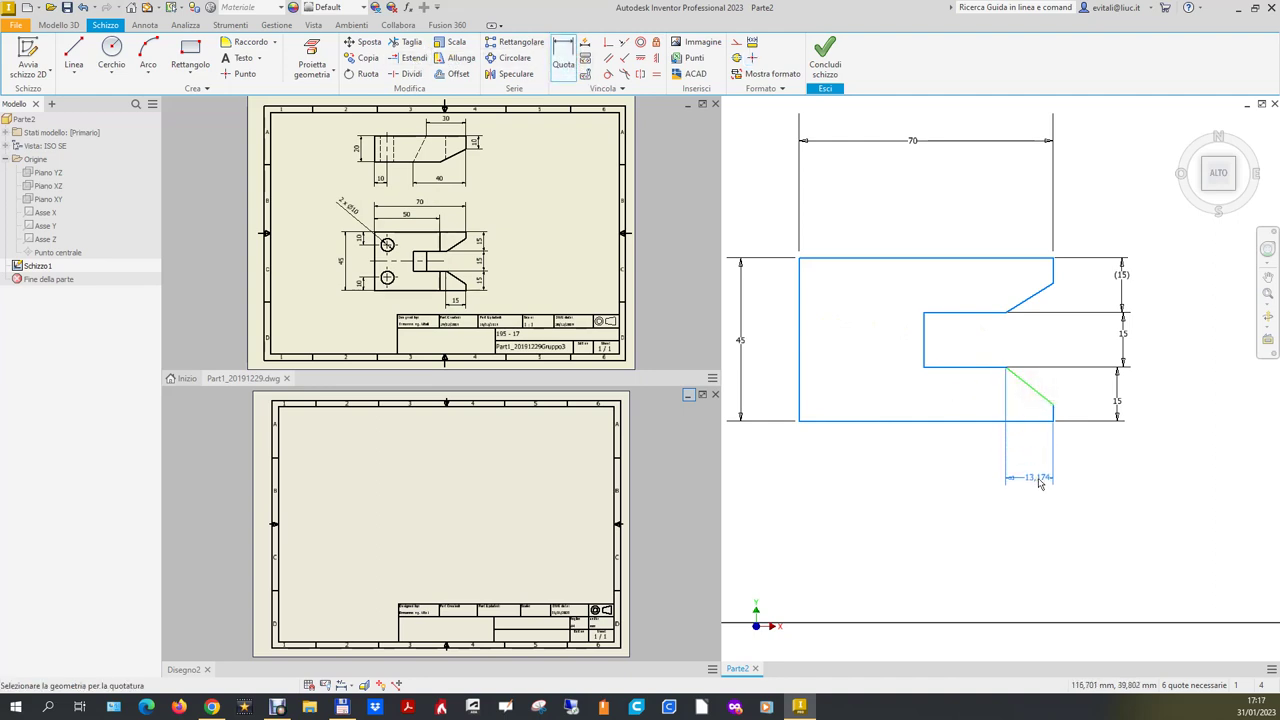
left_click(1074, 487)
type("15")
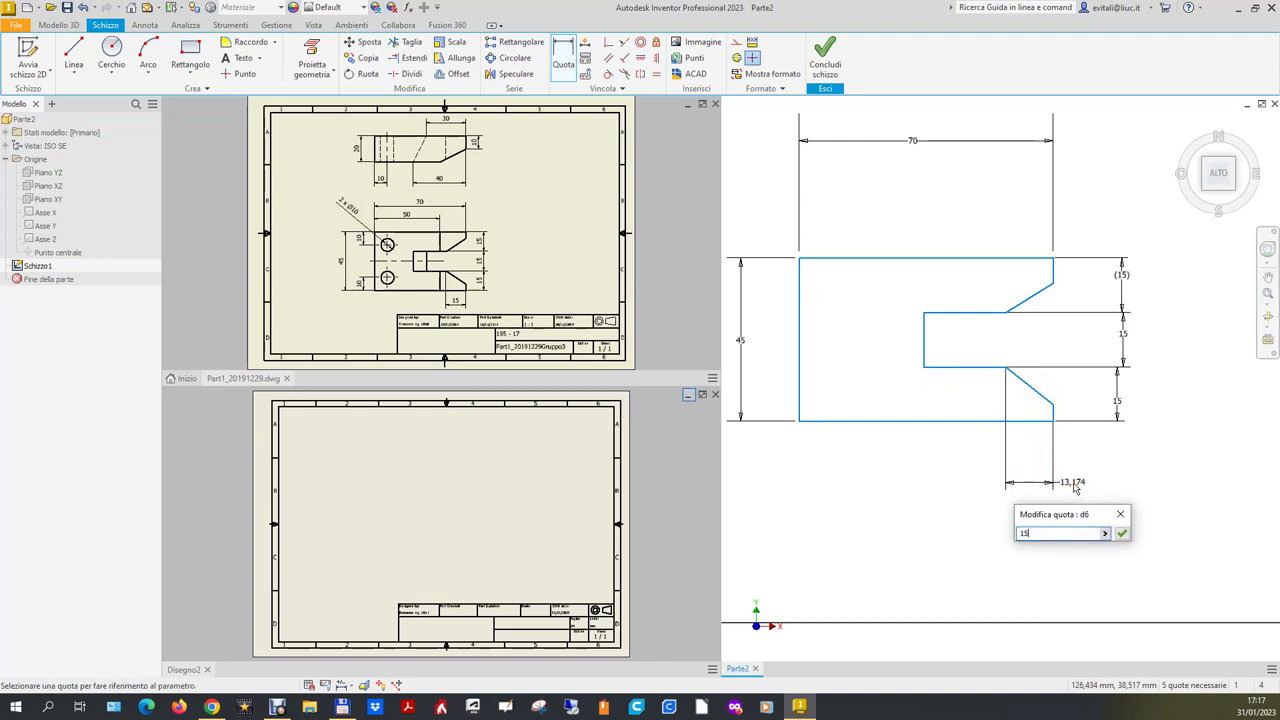
key("Return")
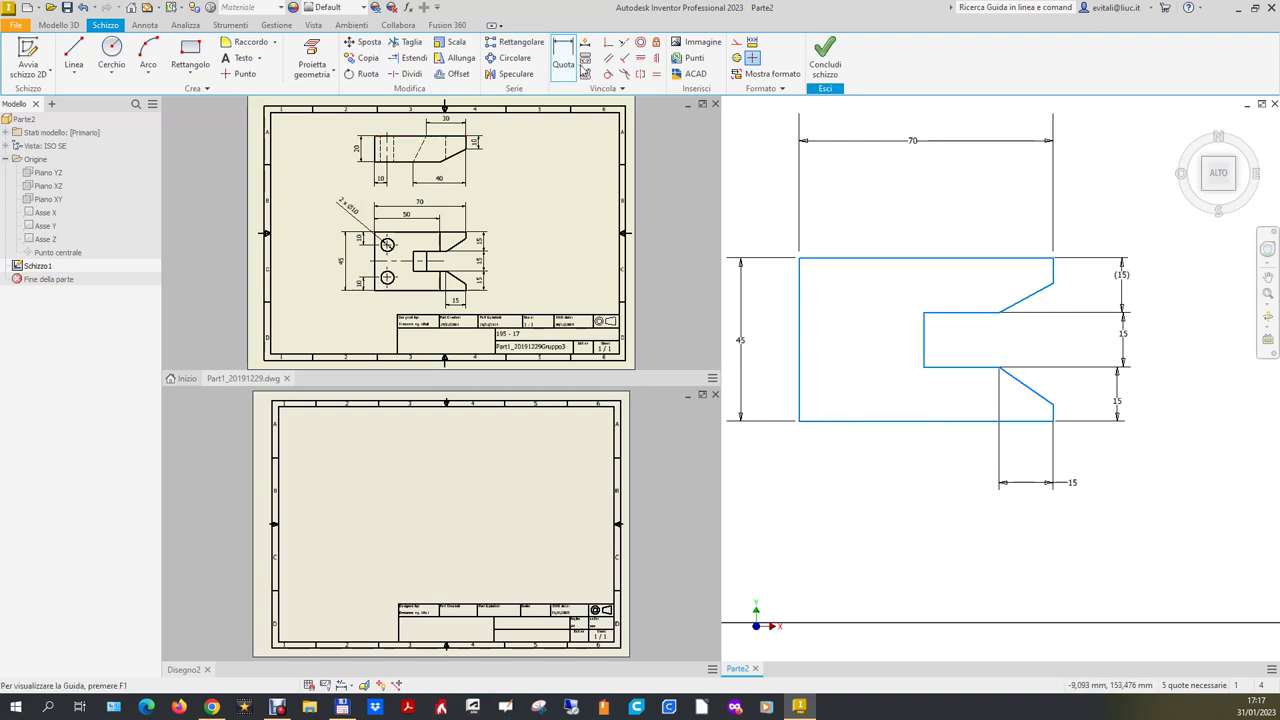
Dimension the notch depth from its back edge to the right edge as 30.
left_click(928, 343)
left_click(1052, 272)
left_click(1071, 532)
type("30")
key("Return")
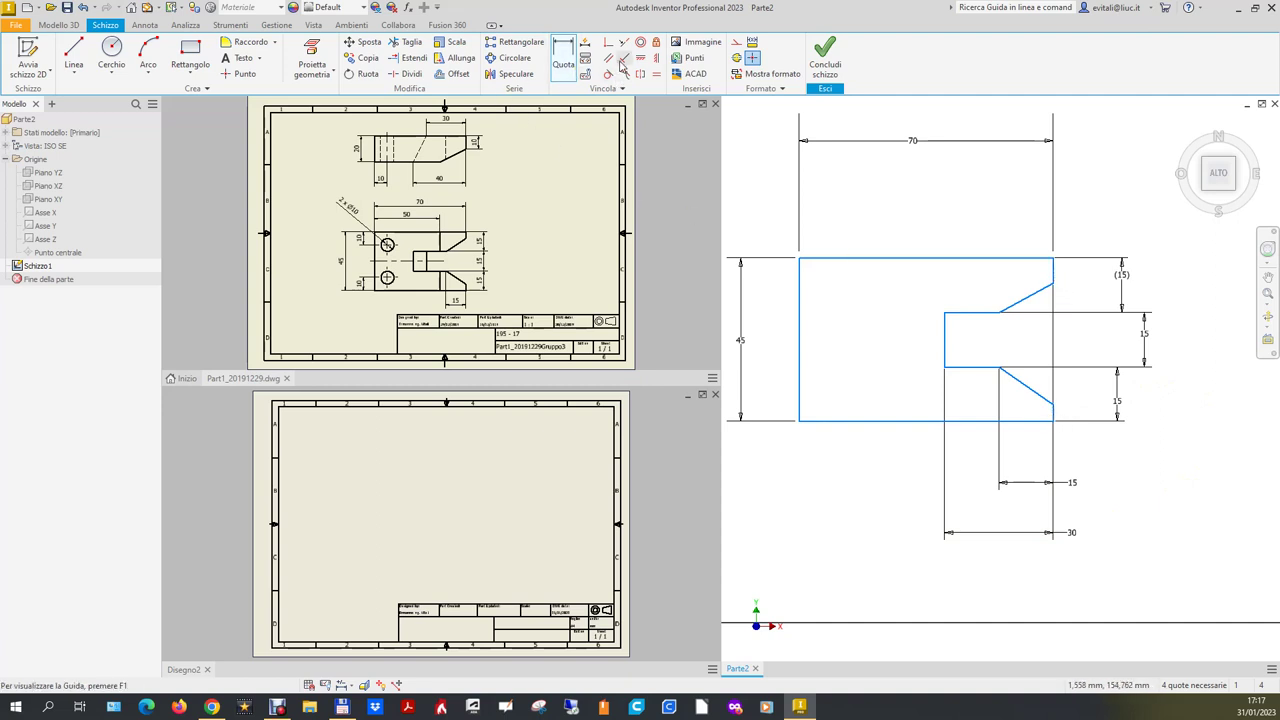
Make the short upper and lower right-edge segments equal in length.
left_click(656, 74)
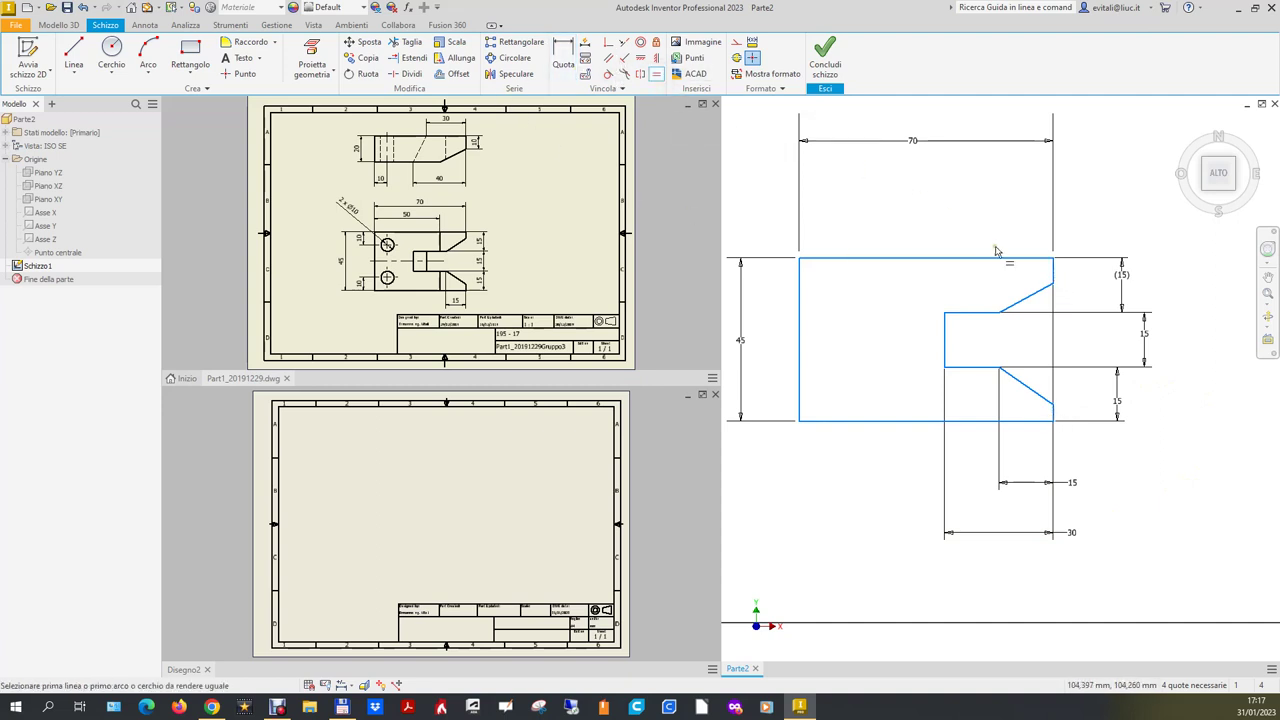
left_click(1055, 280)
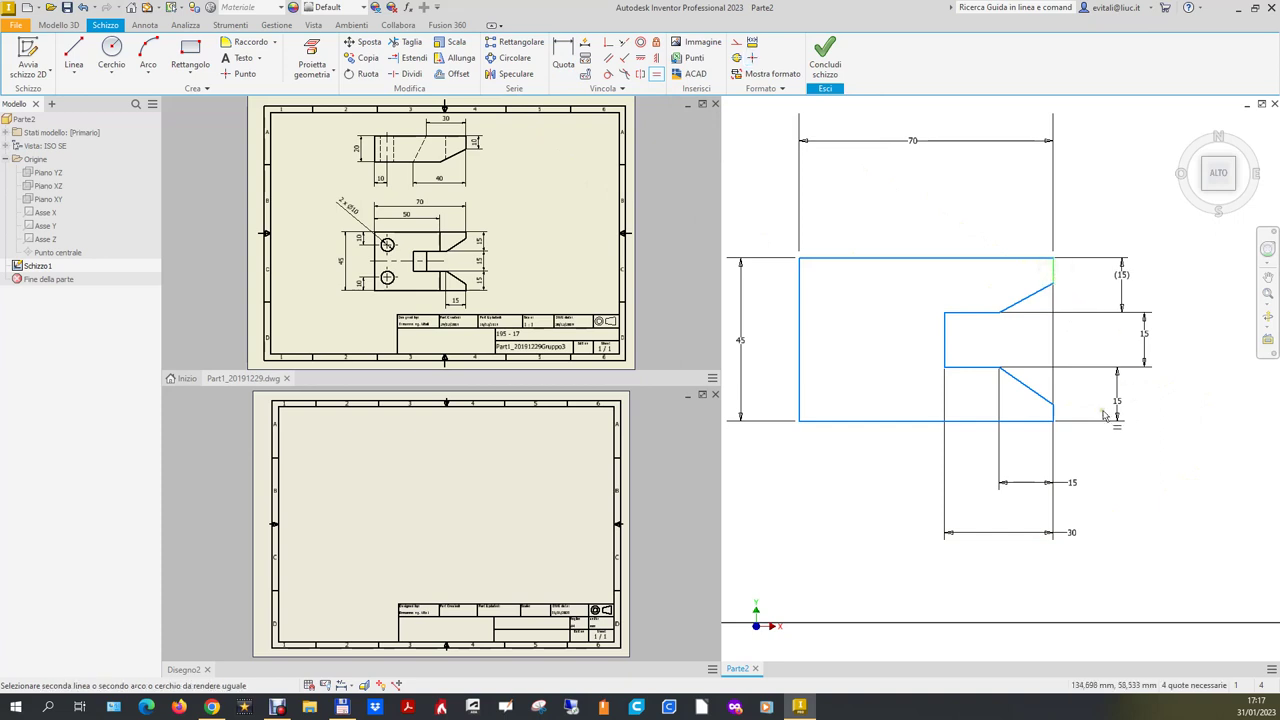
left_click(1054, 413)
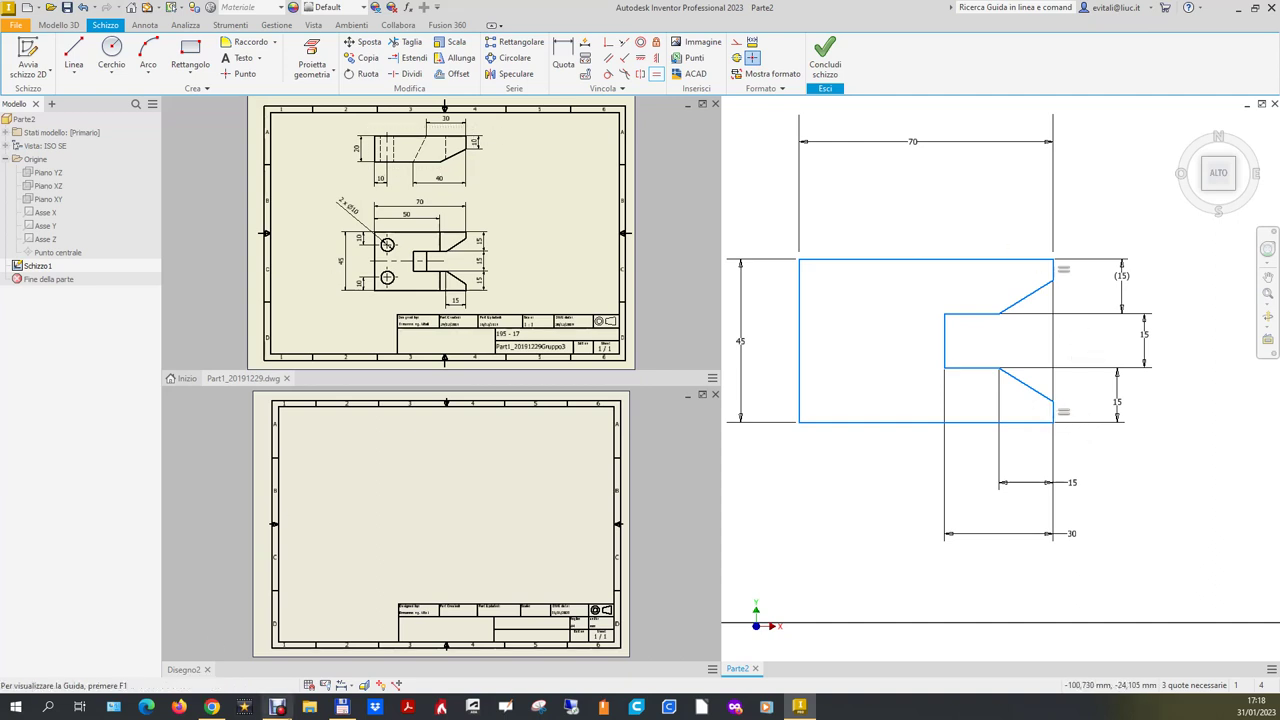
Show all constraints in the sketch.
left_click(325, 684)
left_click(328, 688)
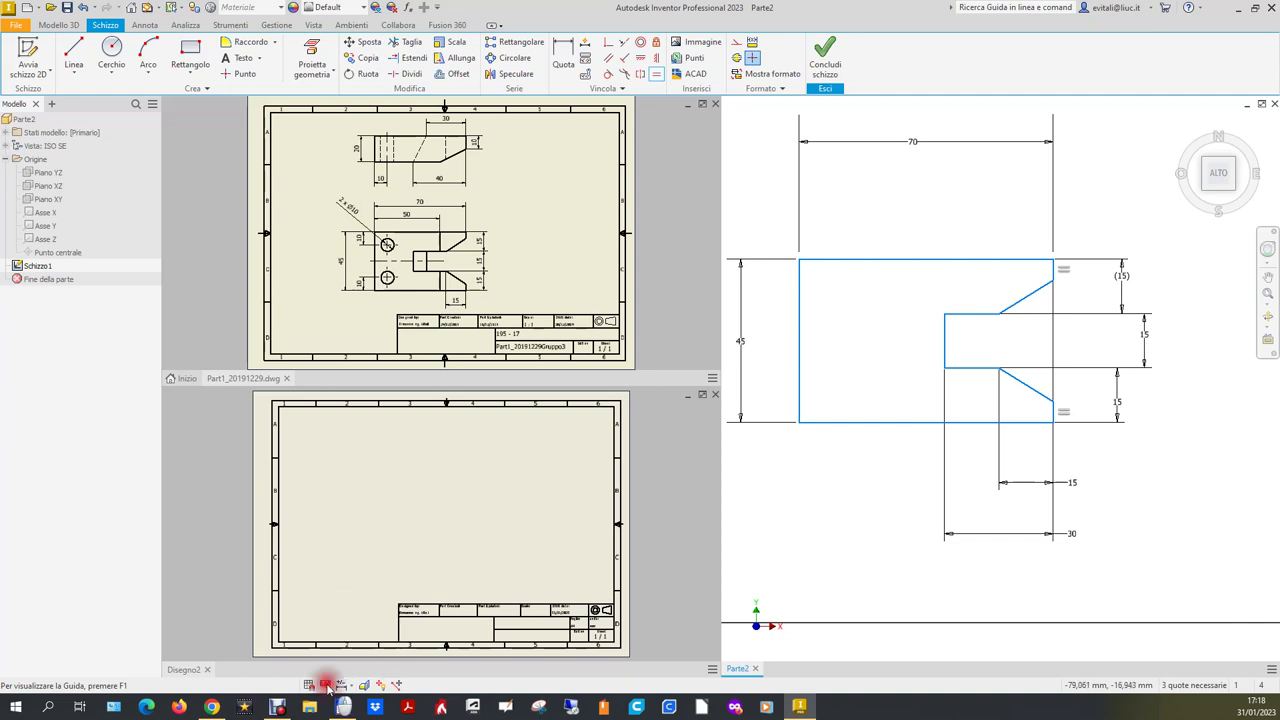
left_click(327, 686)
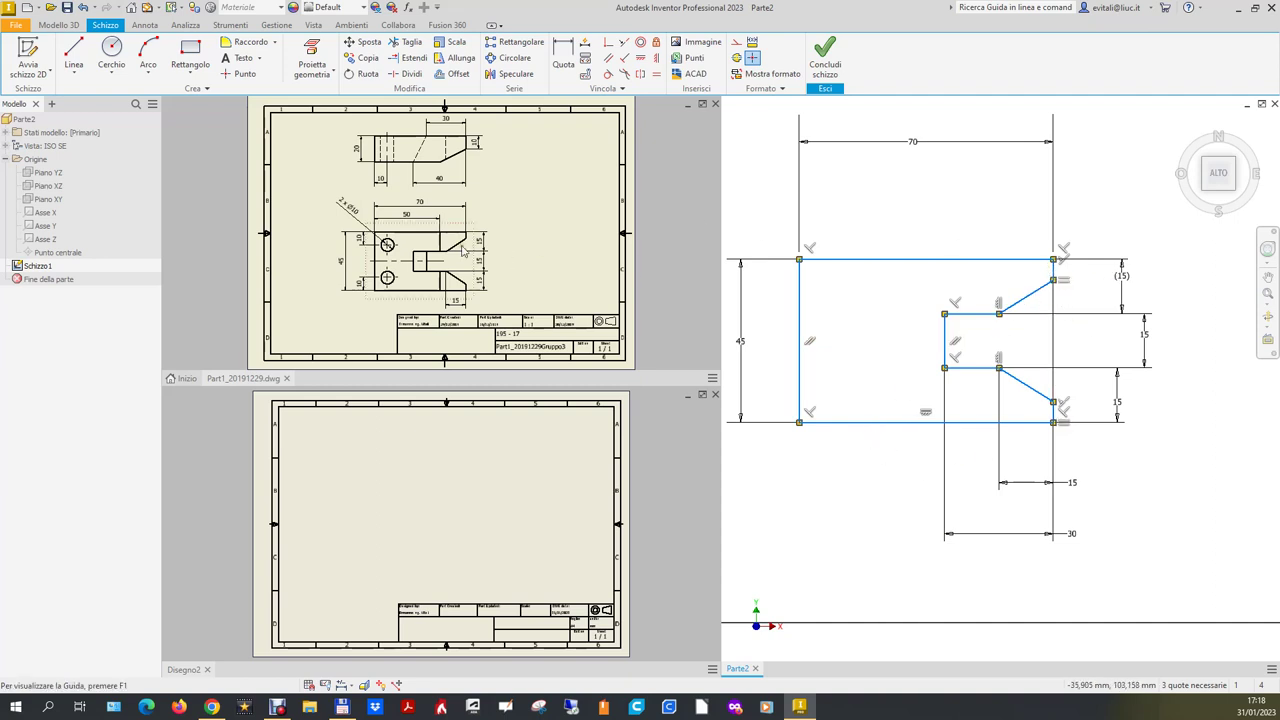
scroll(470, 241, "up", 3)
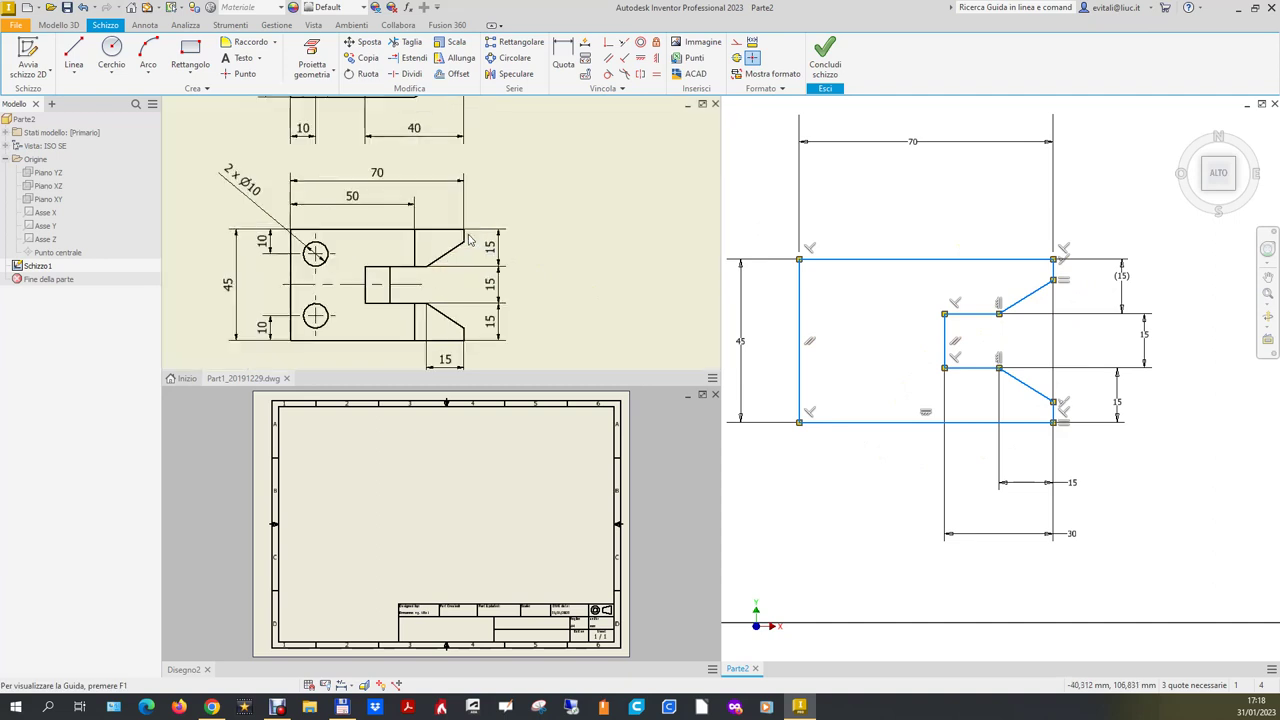
left_click(530, 255)
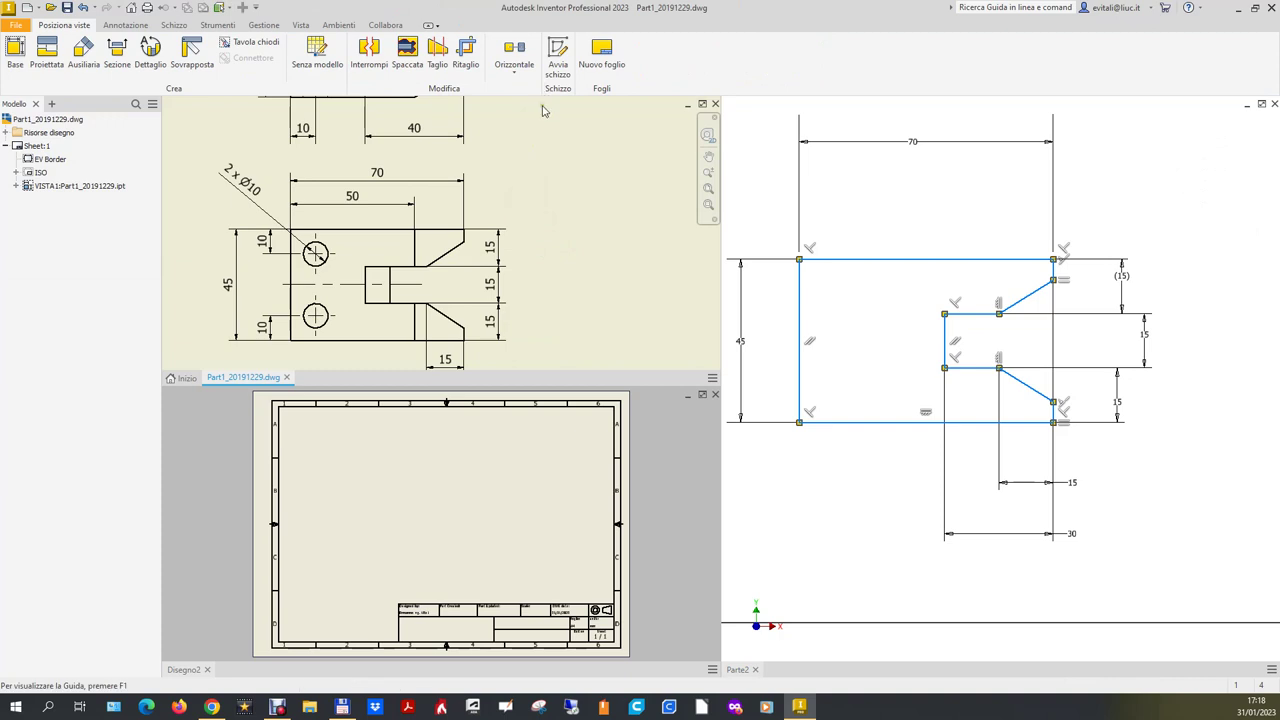
Add a 5 dimension to the short edge at the chamfer corner and move it above the corner.
left_click(127, 24)
left_click(15, 55)
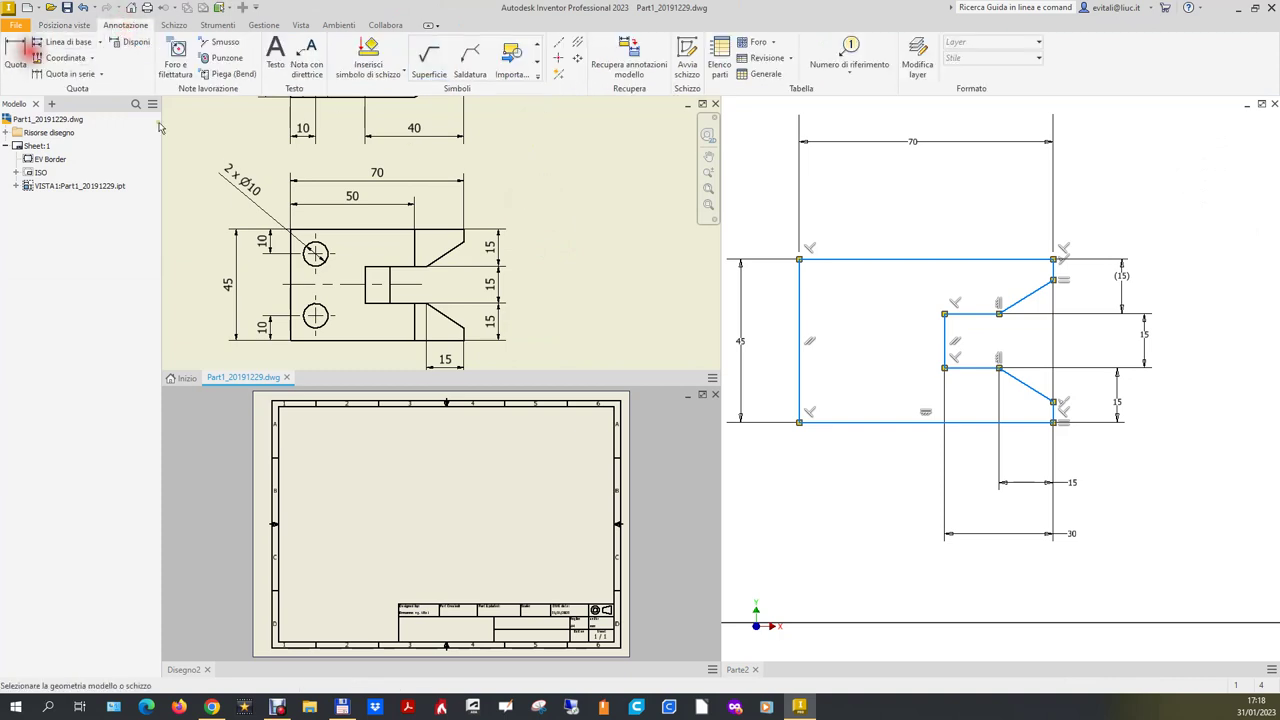
scroll(465, 243, "down", 5)
left_click(467, 242)
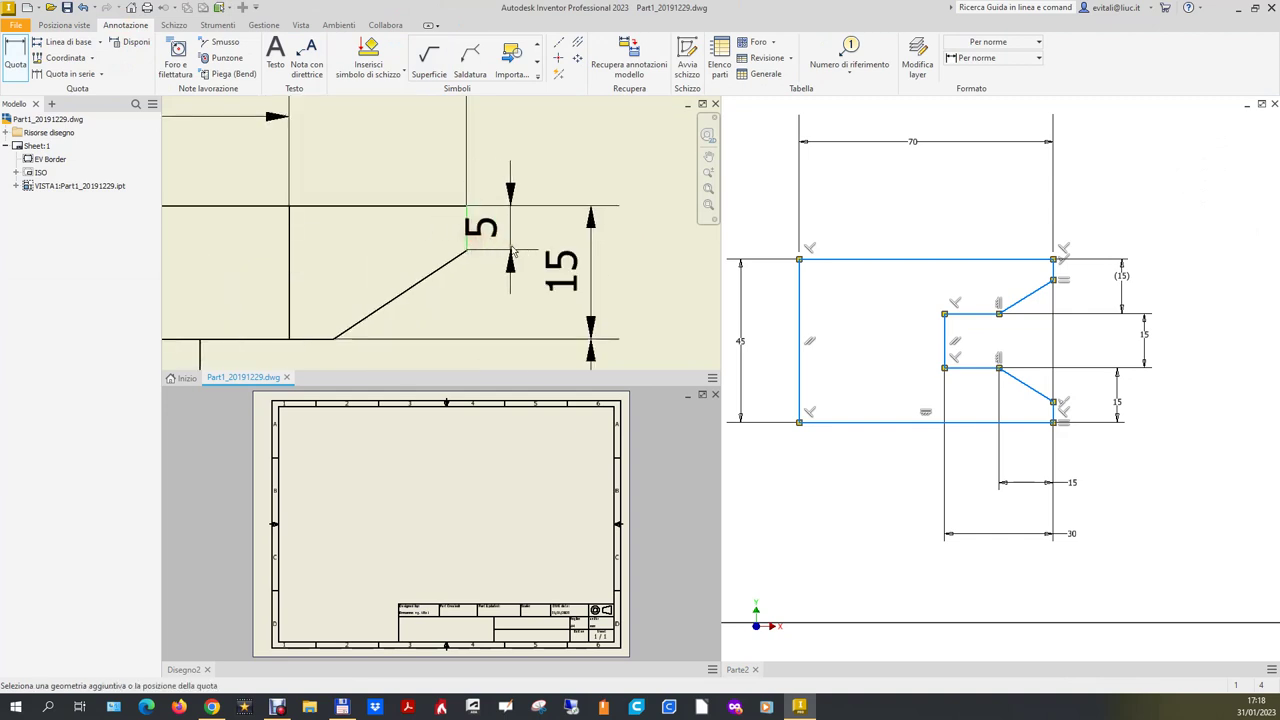
scroll(575, 252, "up", 1)
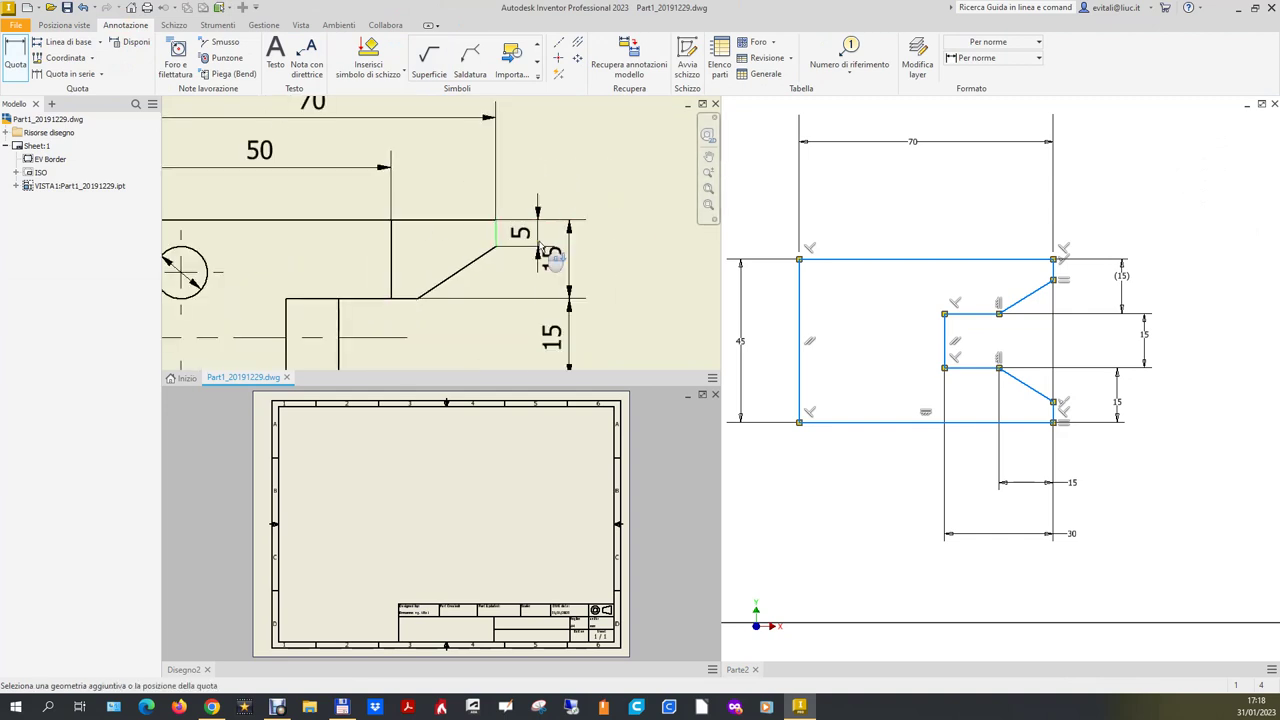
scroll(560, 250, "up", 2)
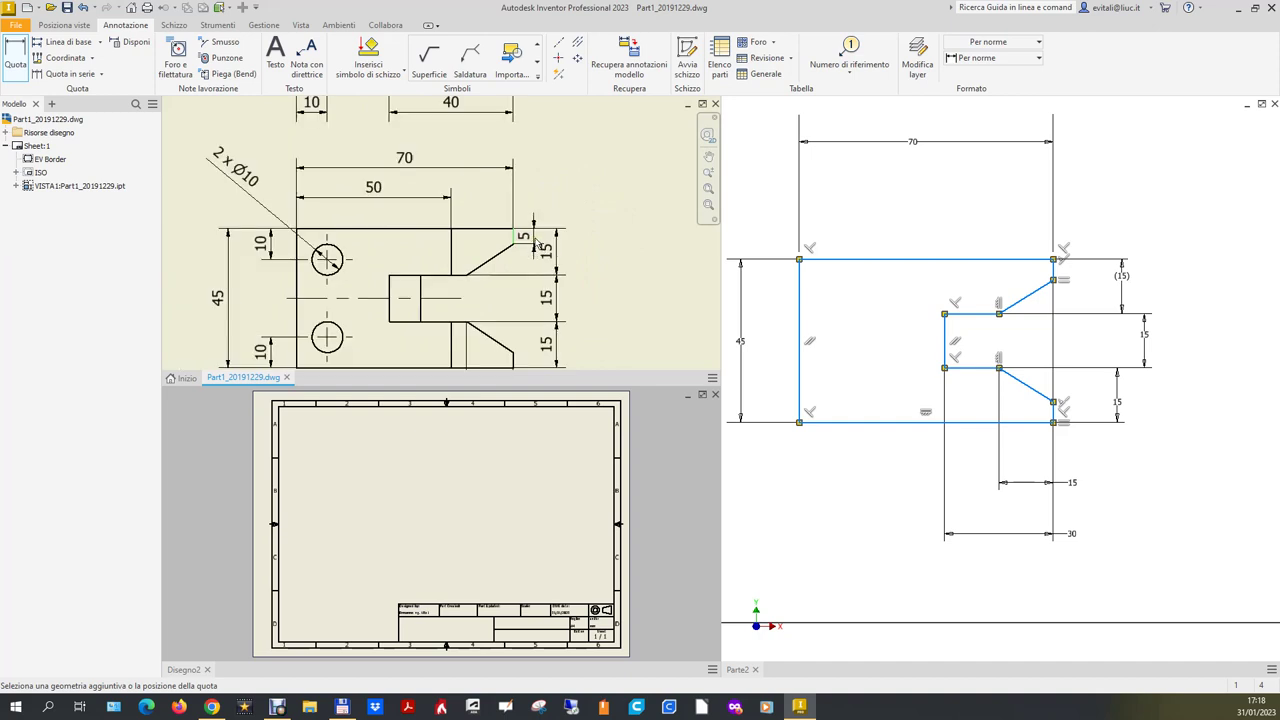
left_click(536, 243)
key("Escape")
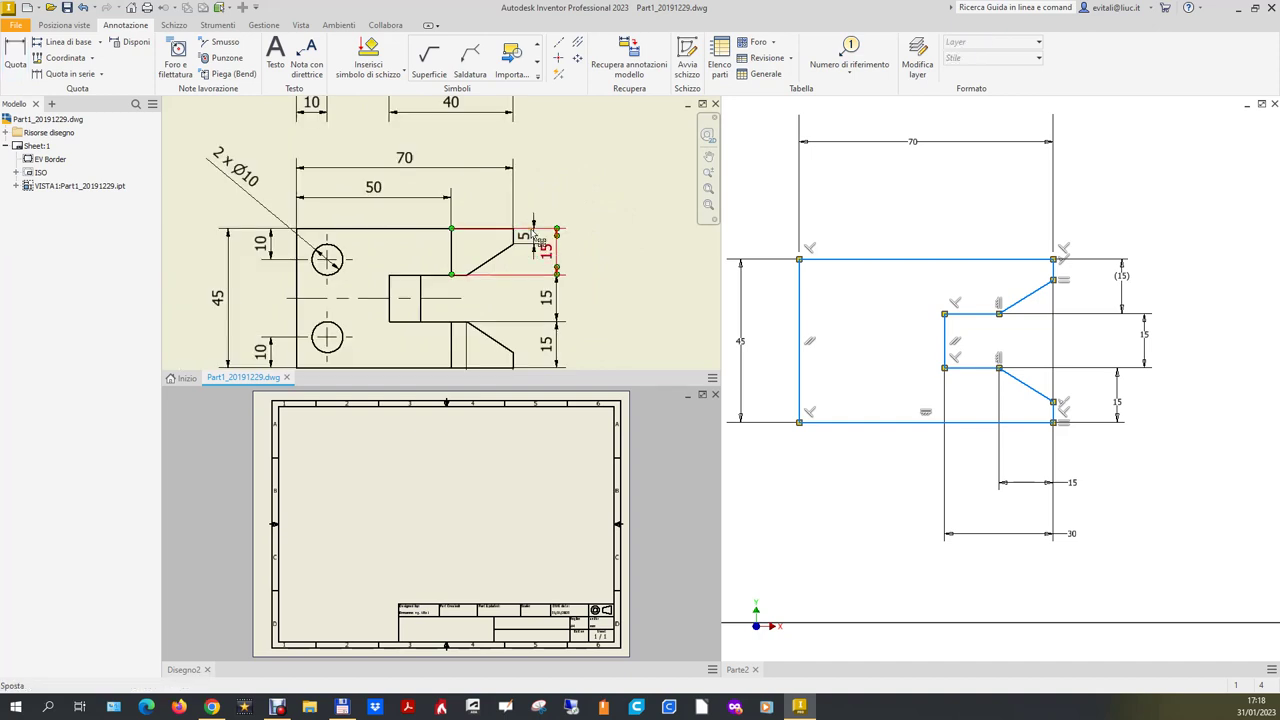
left_click_drag(536, 245, 533, 208)
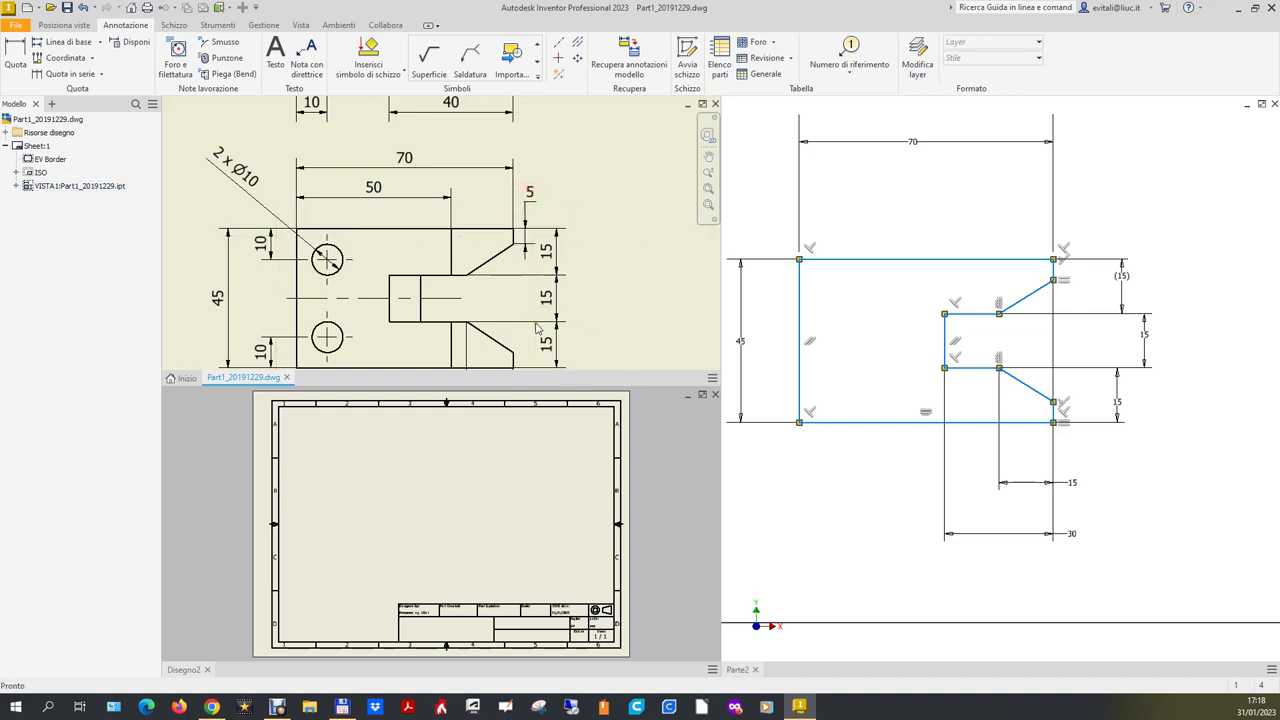
scroll(535, 345, "down", 3)
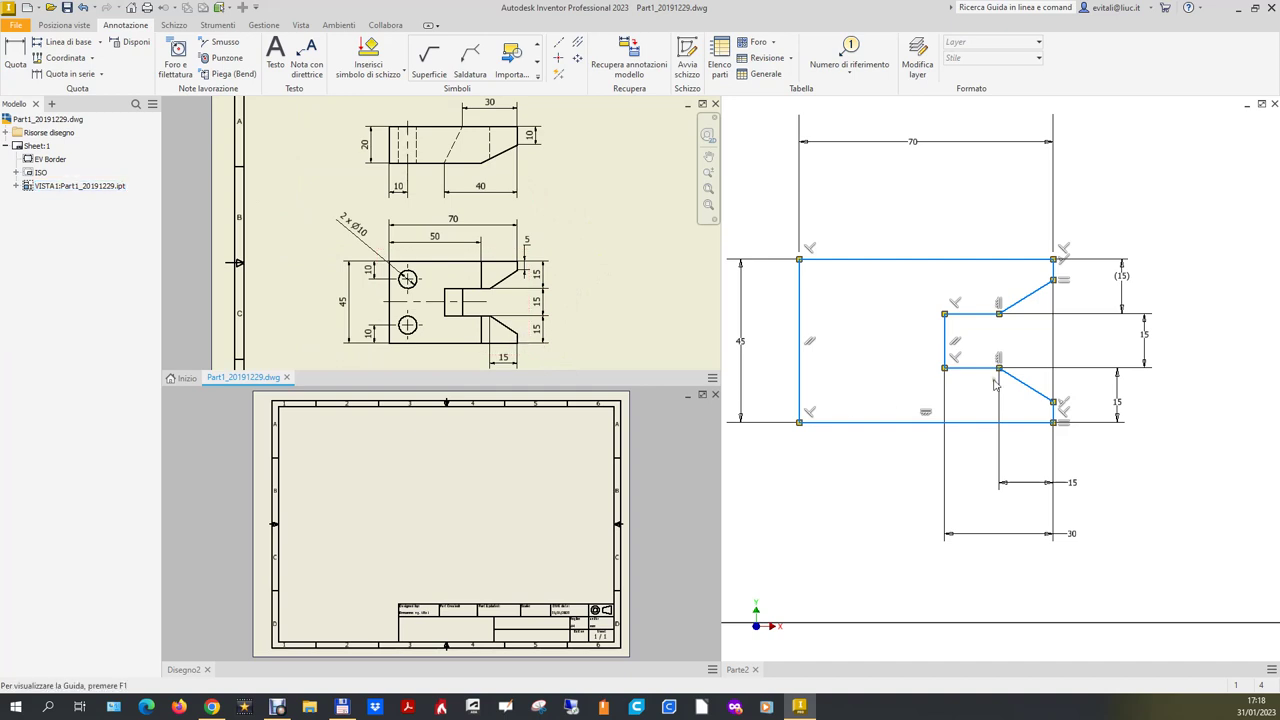
scroll(1075, 296, "up", 3)
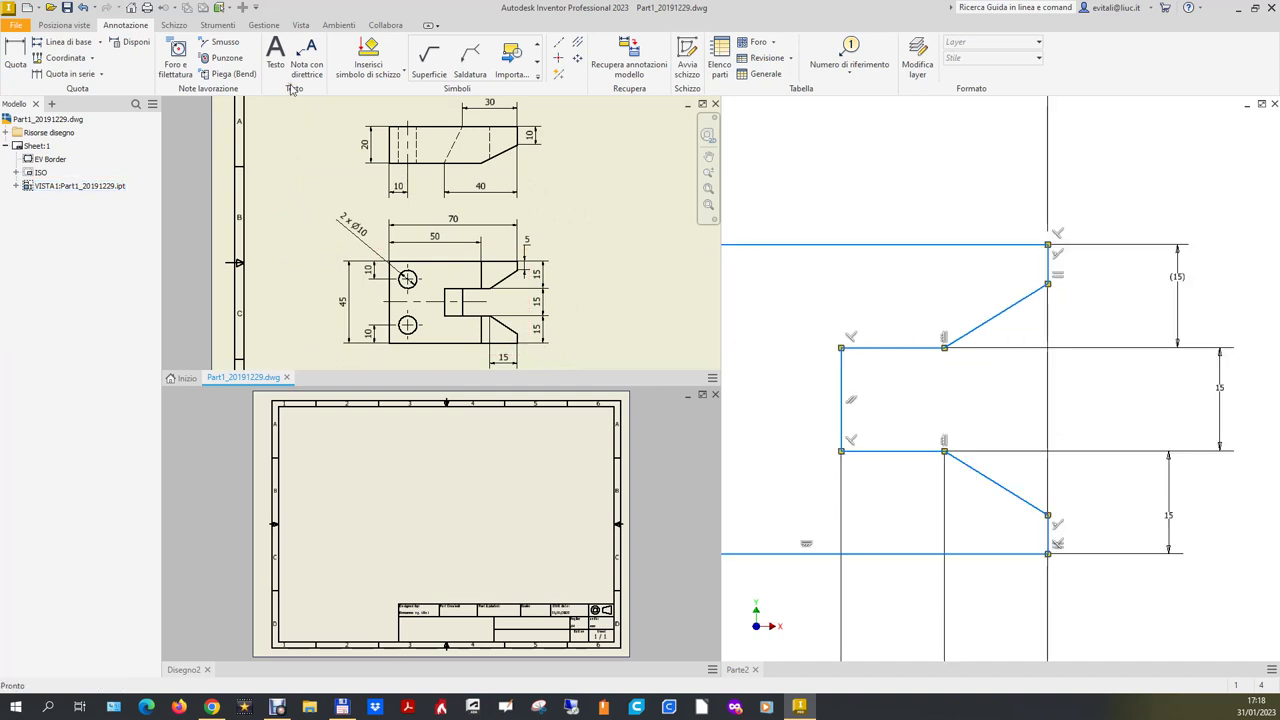
left_click(849, 200)
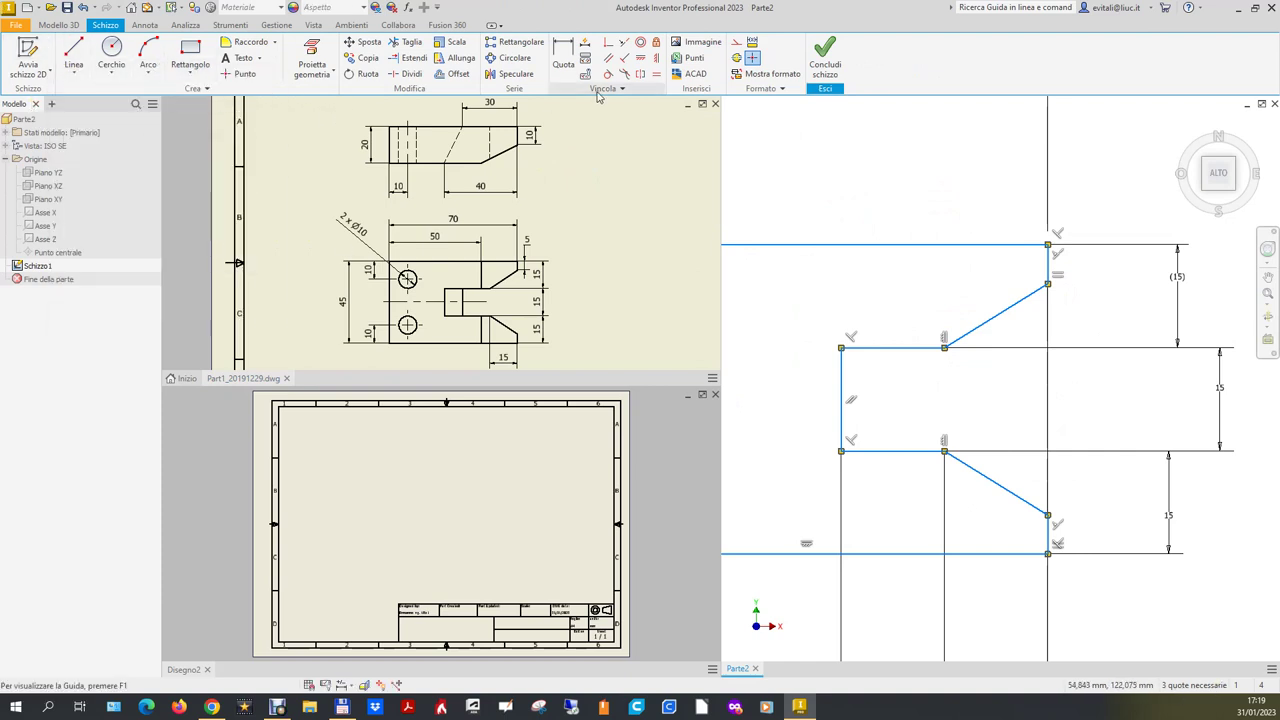
Dimension the short vertical edge above the upper chamfer to 5 in the Parte2 sketch.
left_click(562, 55)
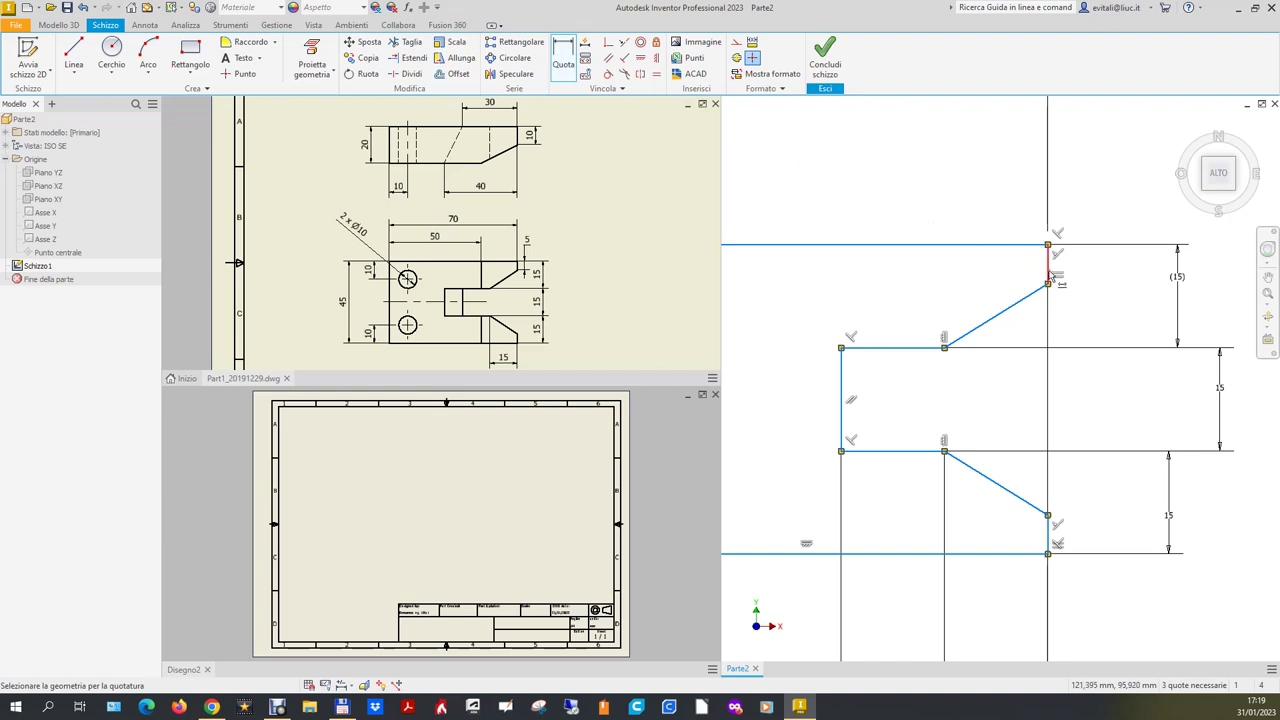
left_click(1049, 264)
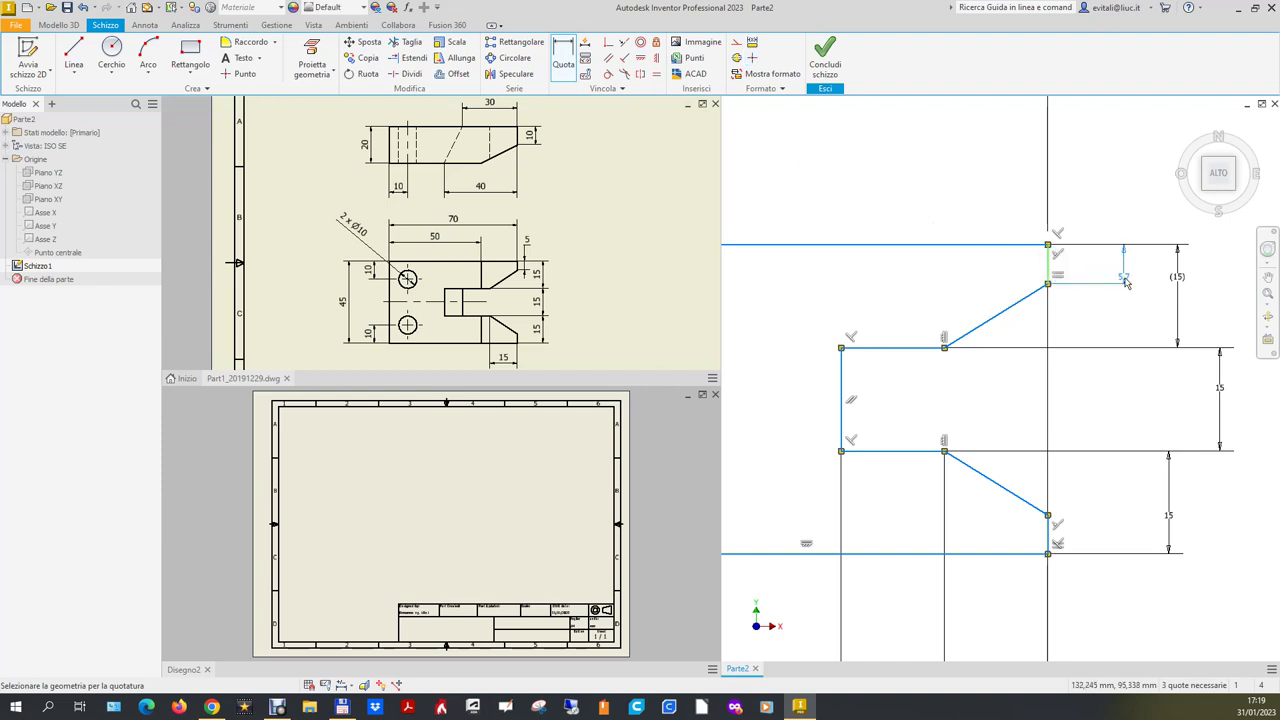
left_click(1131, 270)
type("5")
key("Return")
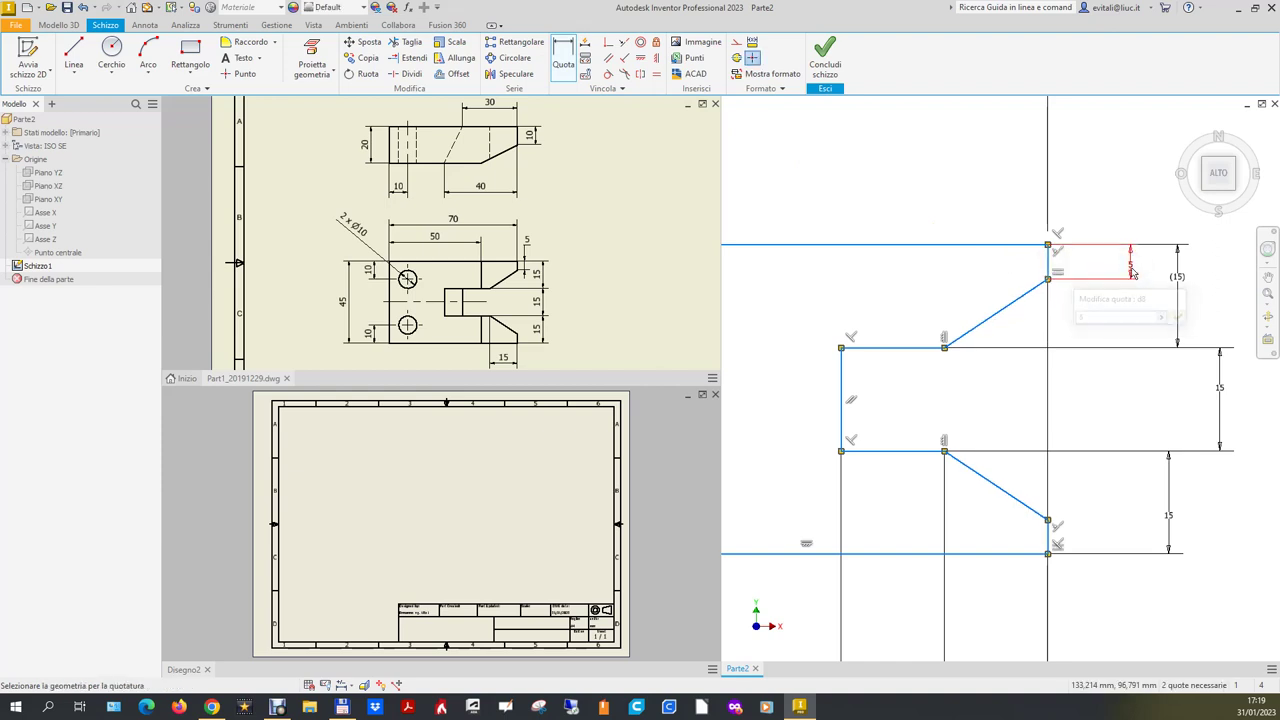
scroll(1120, 486, "down", 2)
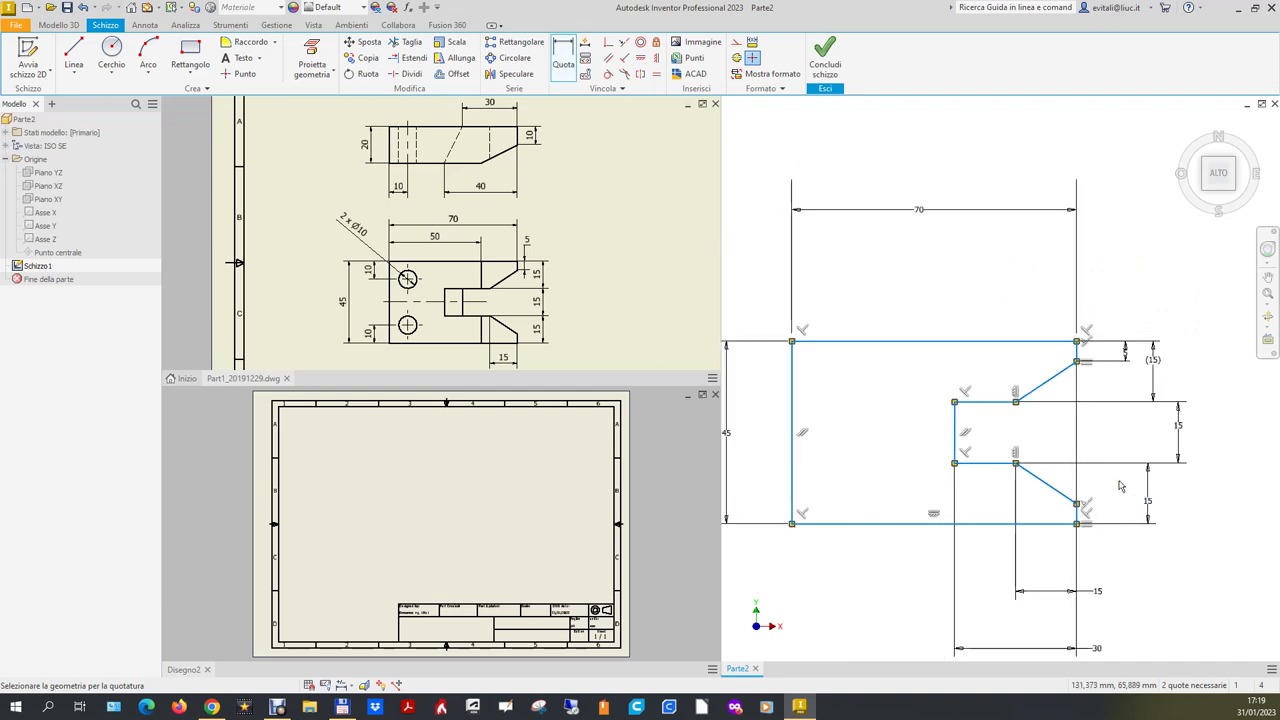
Drag the profile by its left edge so it sits next to the origin.
scroll(1120, 486, "down", 2)
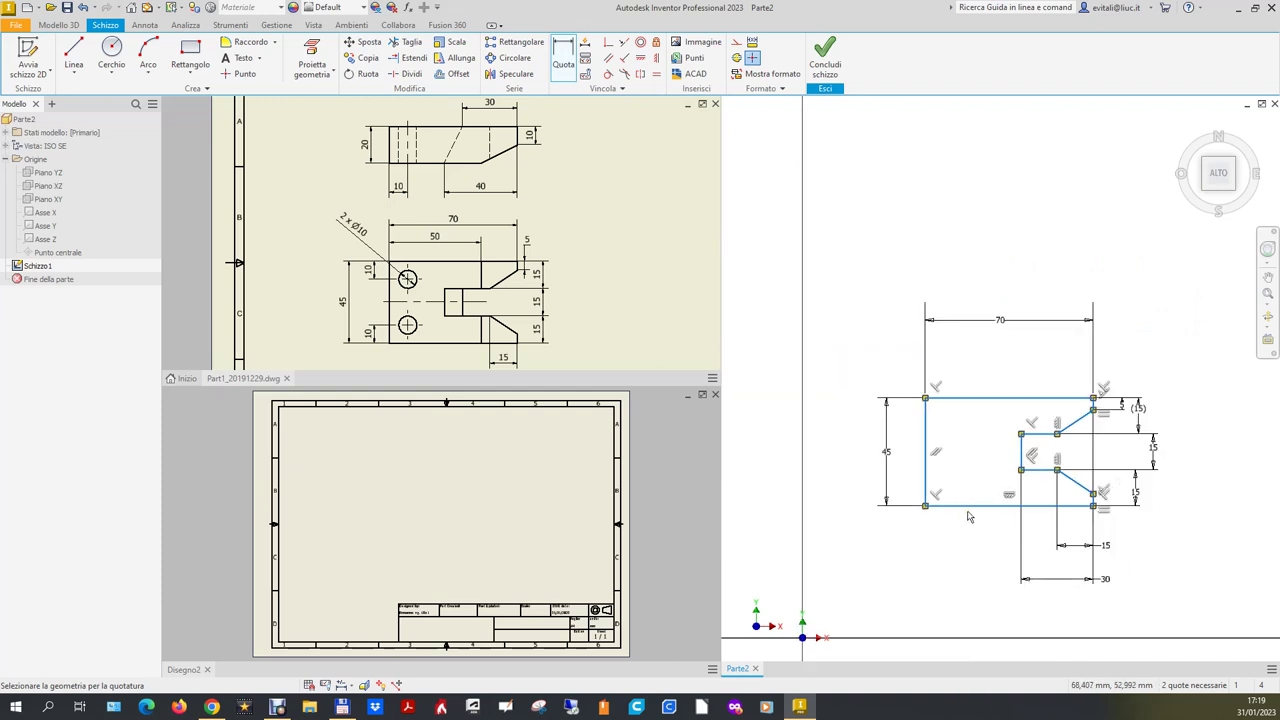
key("Escape")
left_click_drag(969, 513, 983, 675)
left_click_drag(920, 615, 847, 604)
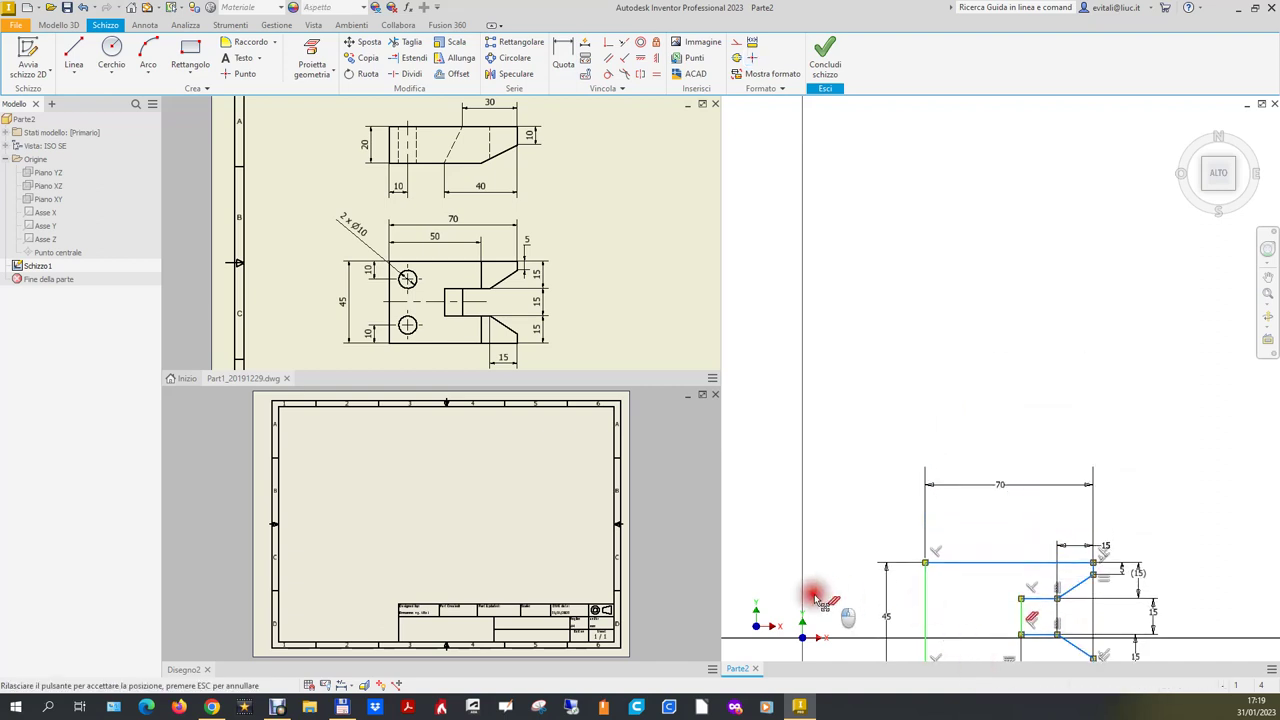
left_click(928, 597)
left_click_drag(928, 597, 780, 598)
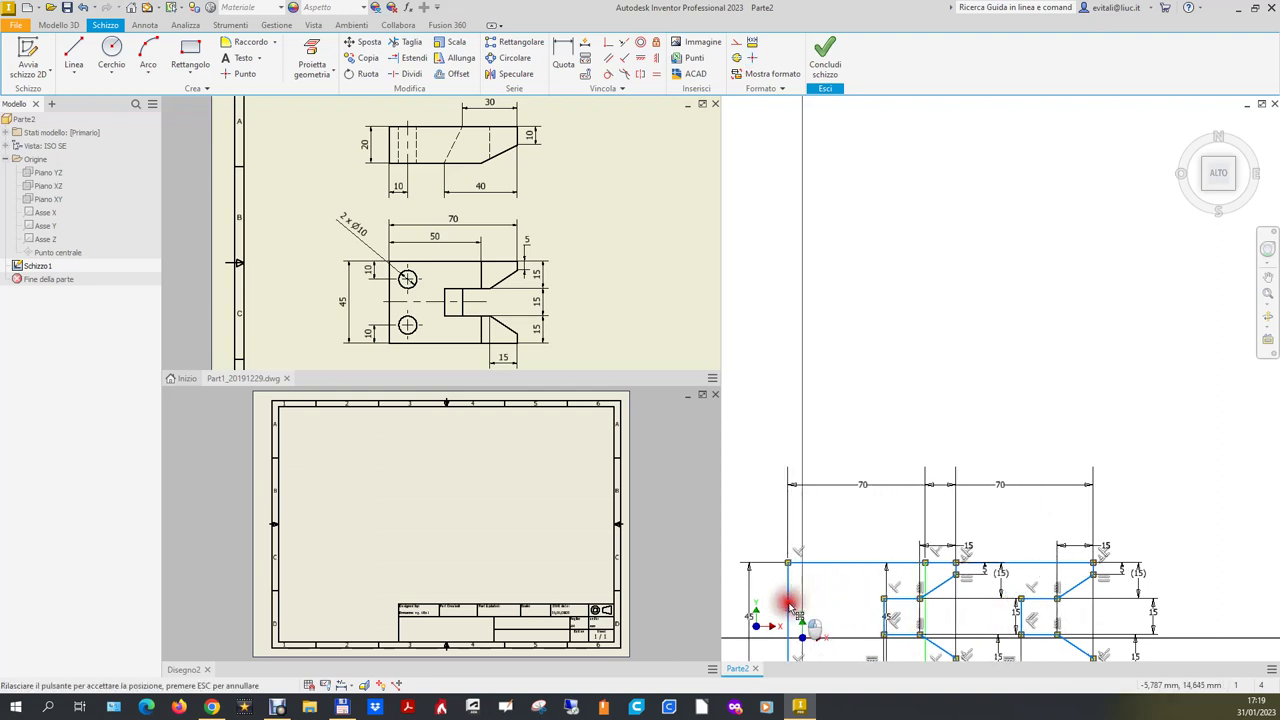
scroll(829, 389, "up", 3)
scroll(862, 458, "down", 3)
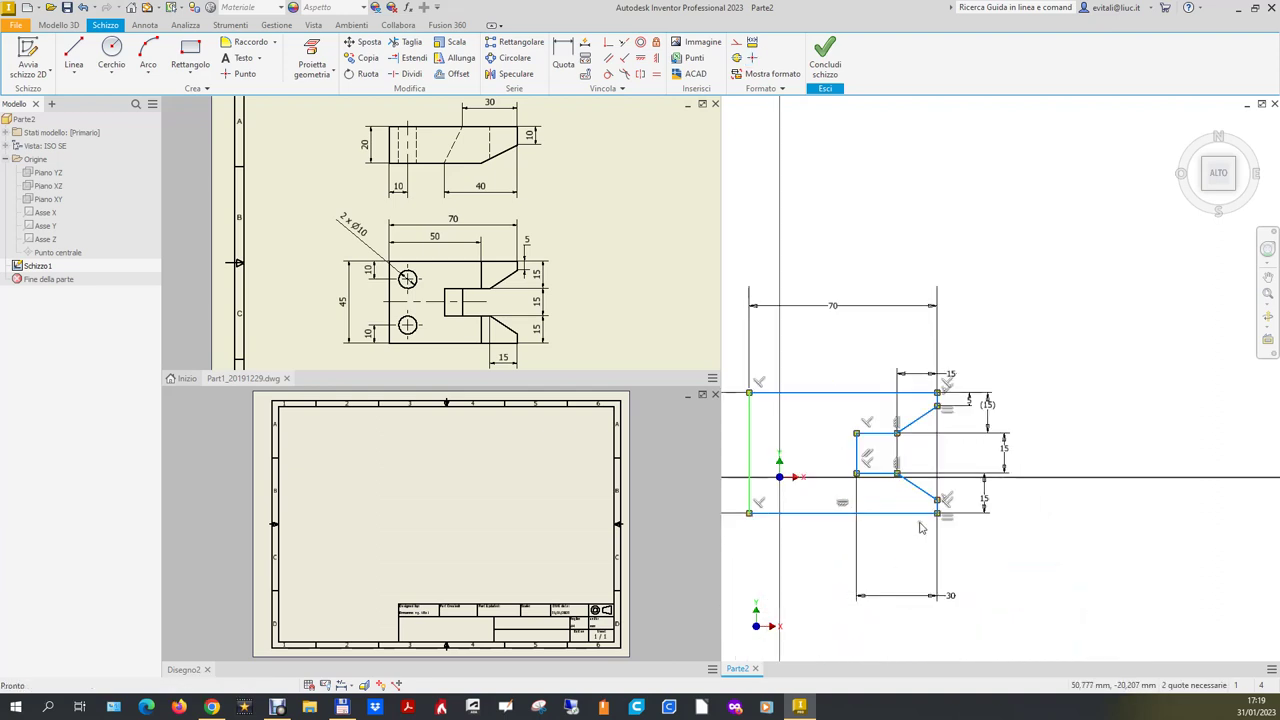
Cancel the overconstrained notch-edge constraint and begin aligning the left edge's midpoint with the origin.
left_click(860, 460)
left_click(640, 62)
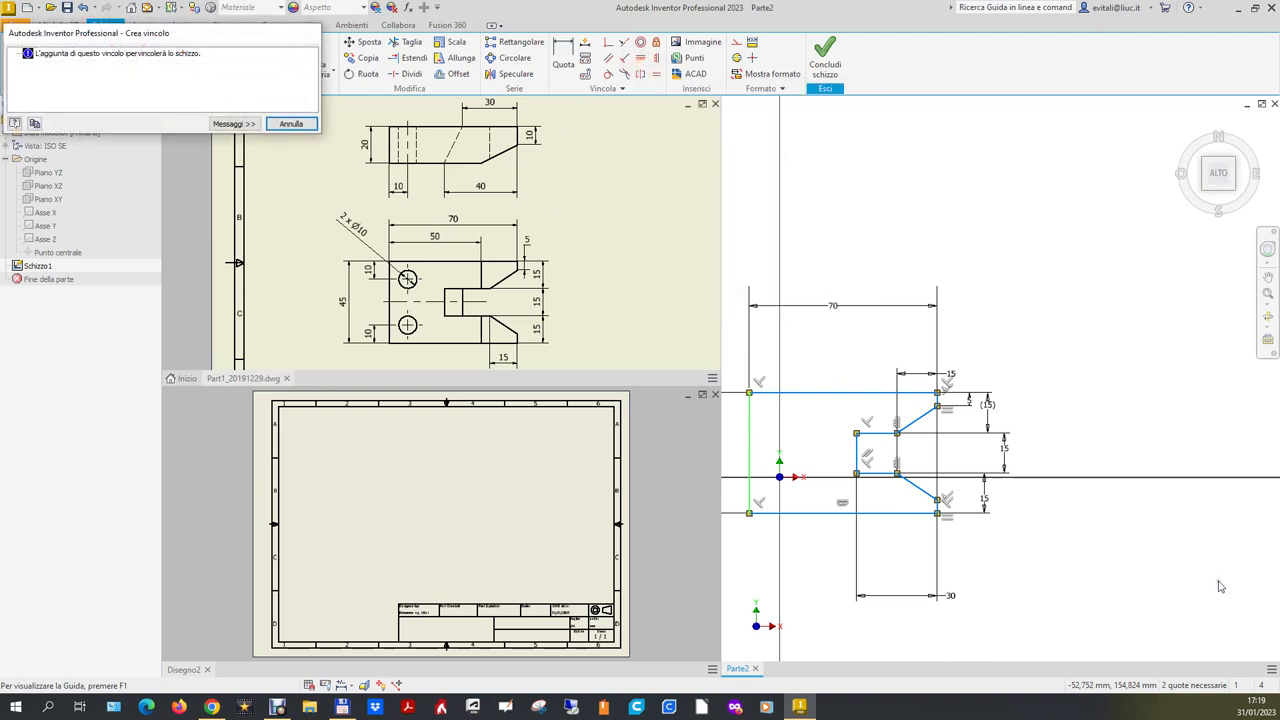
left_click(291, 123)
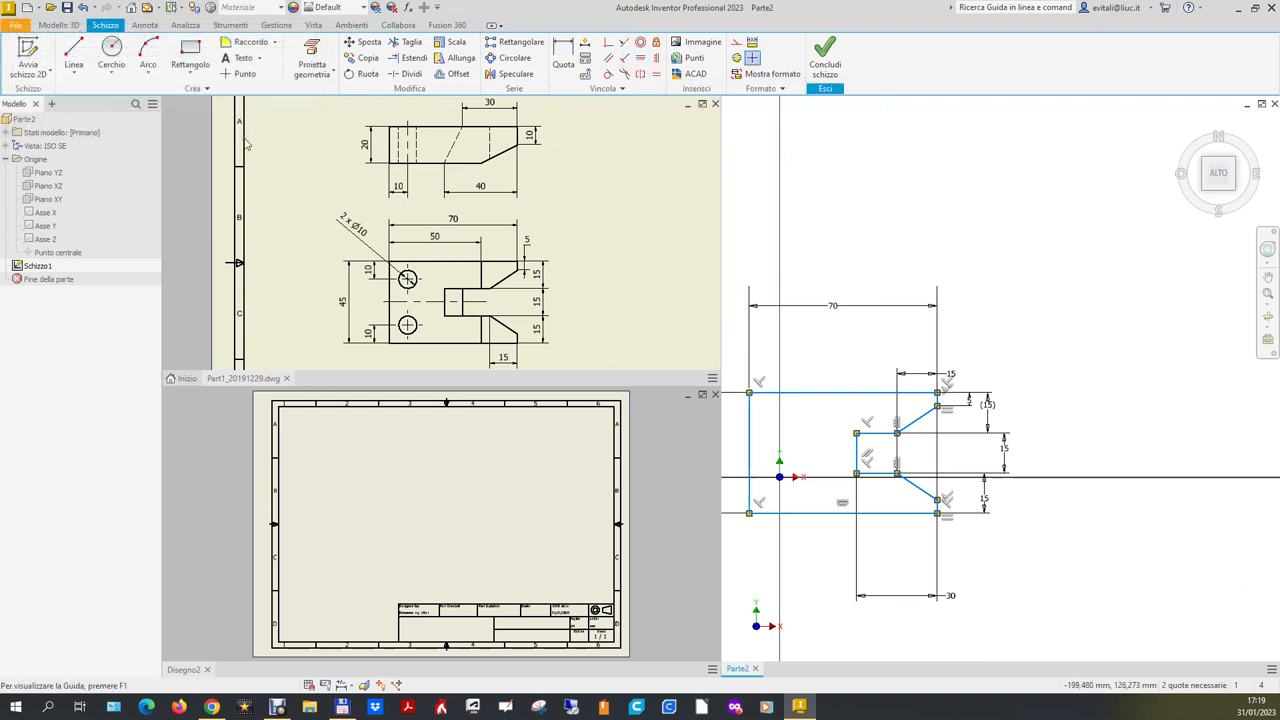
left_click(640, 57)
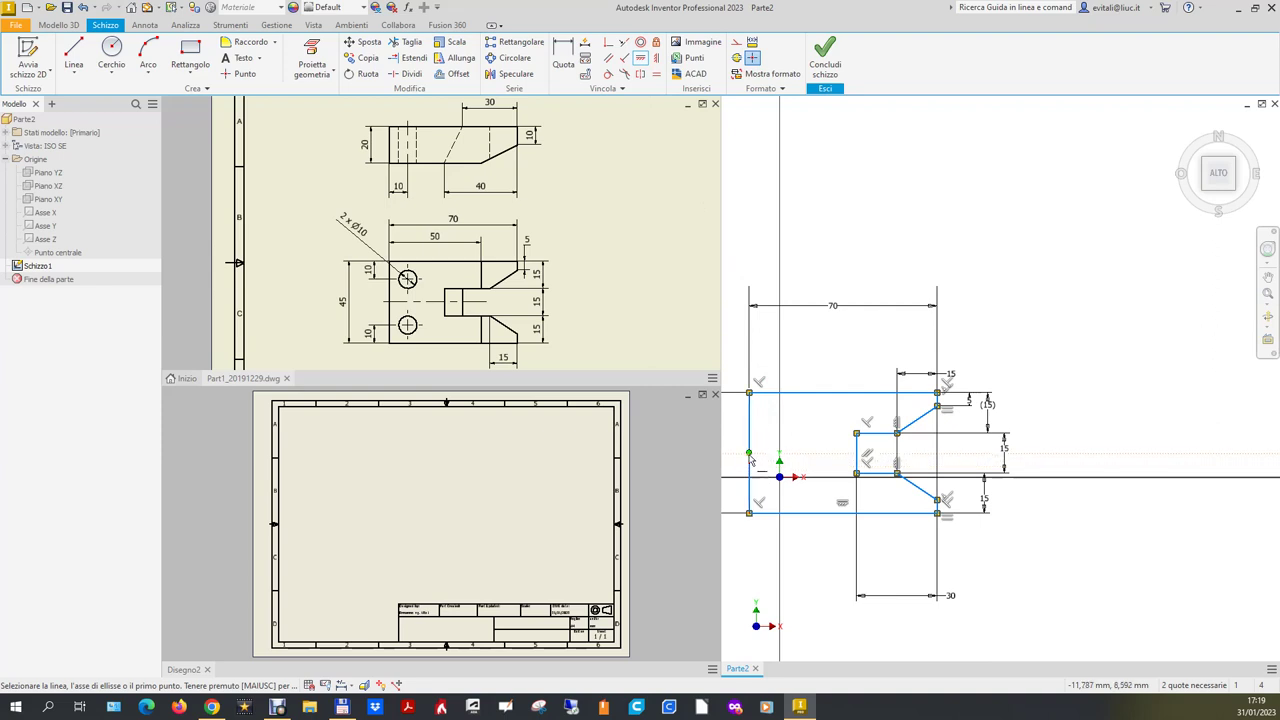
left_click(750, 455)
Align the left and top edge midpoints with the origin and finish the fully constrained sketch.
left_click(52, 252)
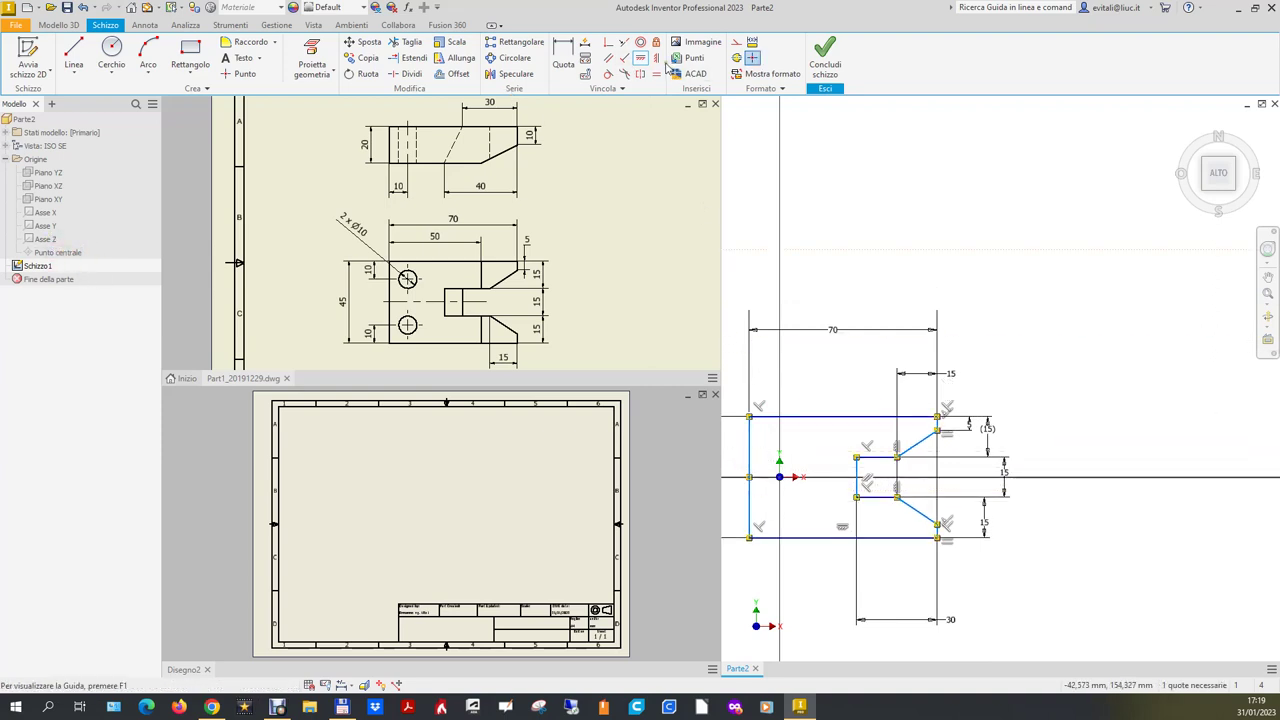
left_click(657, 60)
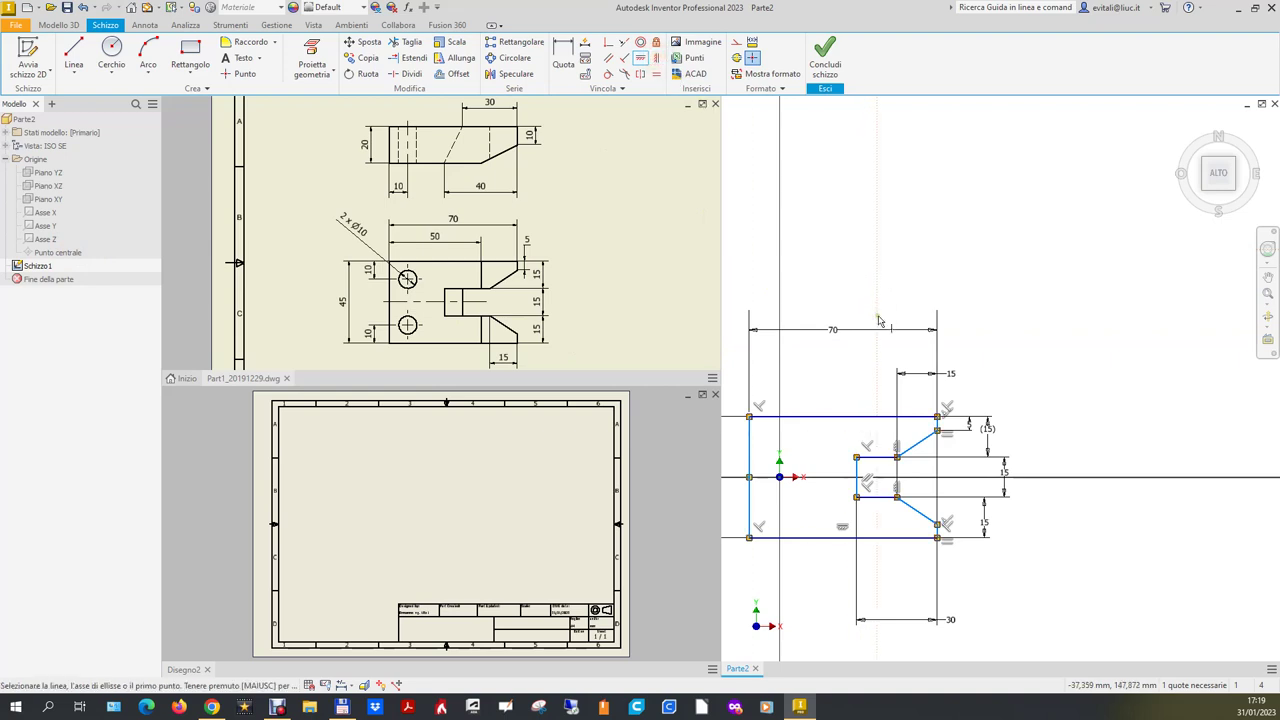
left_click(846, 418)
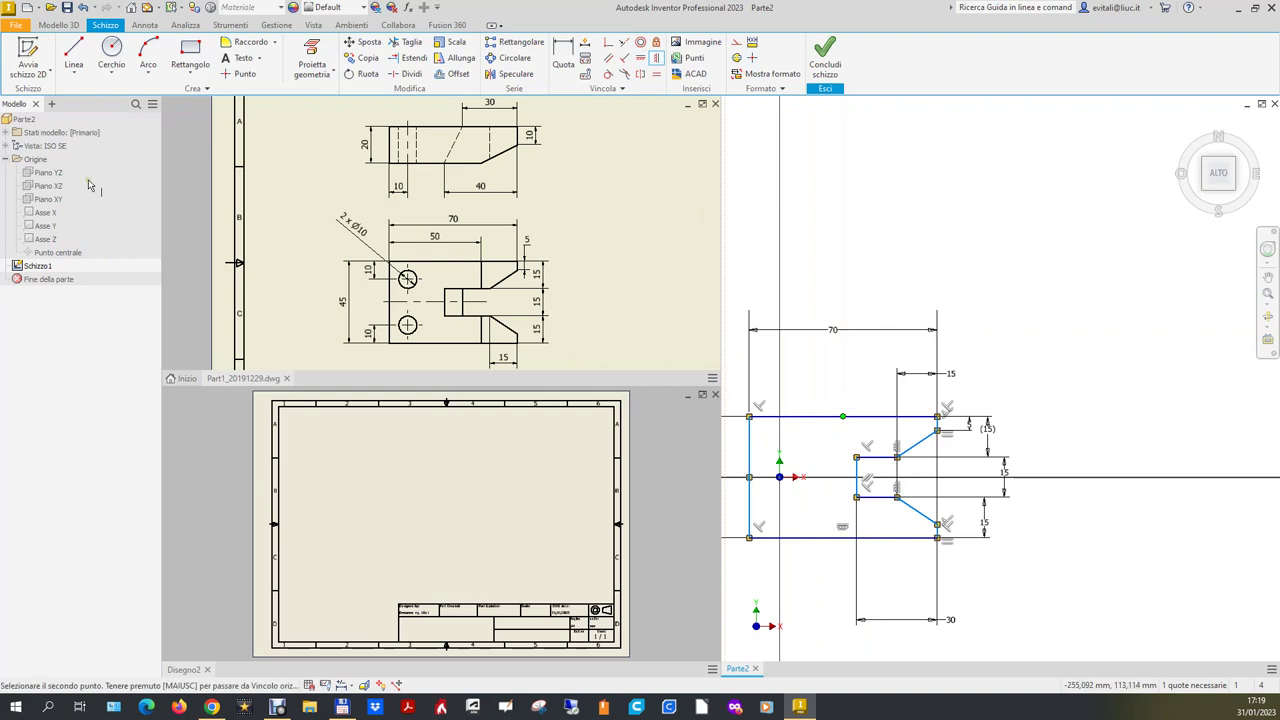
left_click(62, 252)
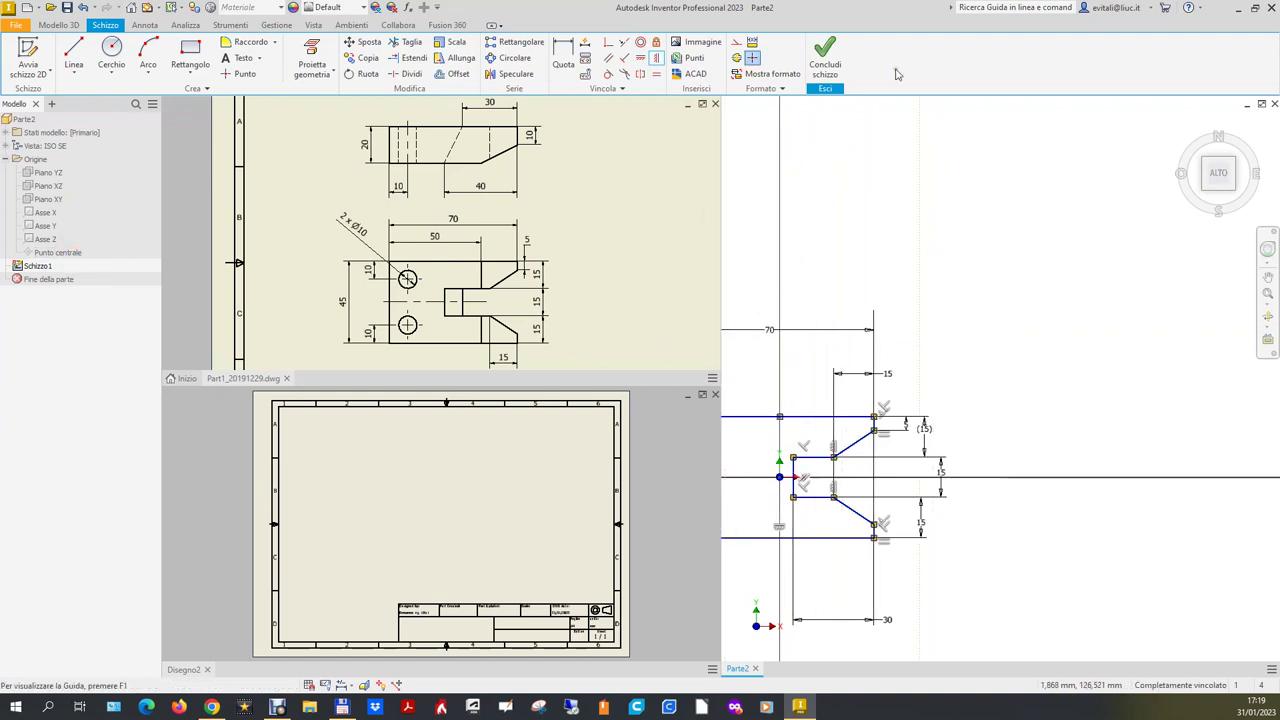
scroll(1200, 510, "down", 3)
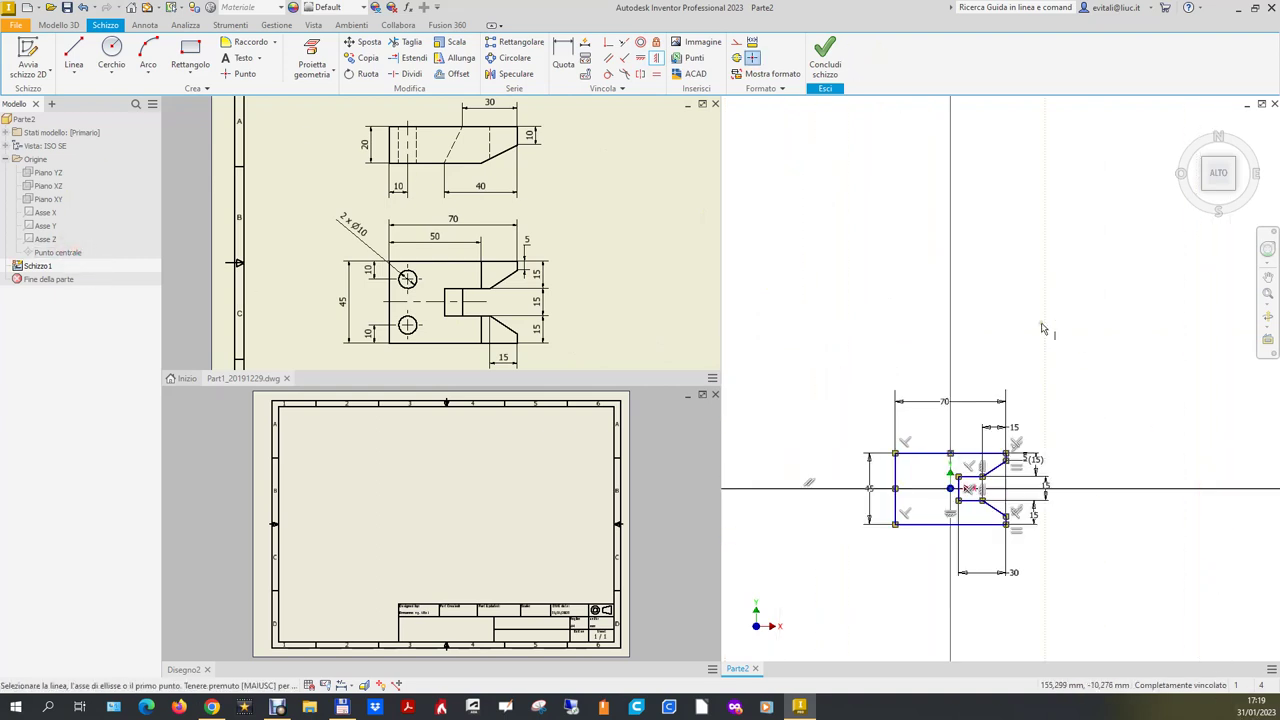
left_click(825, 60)
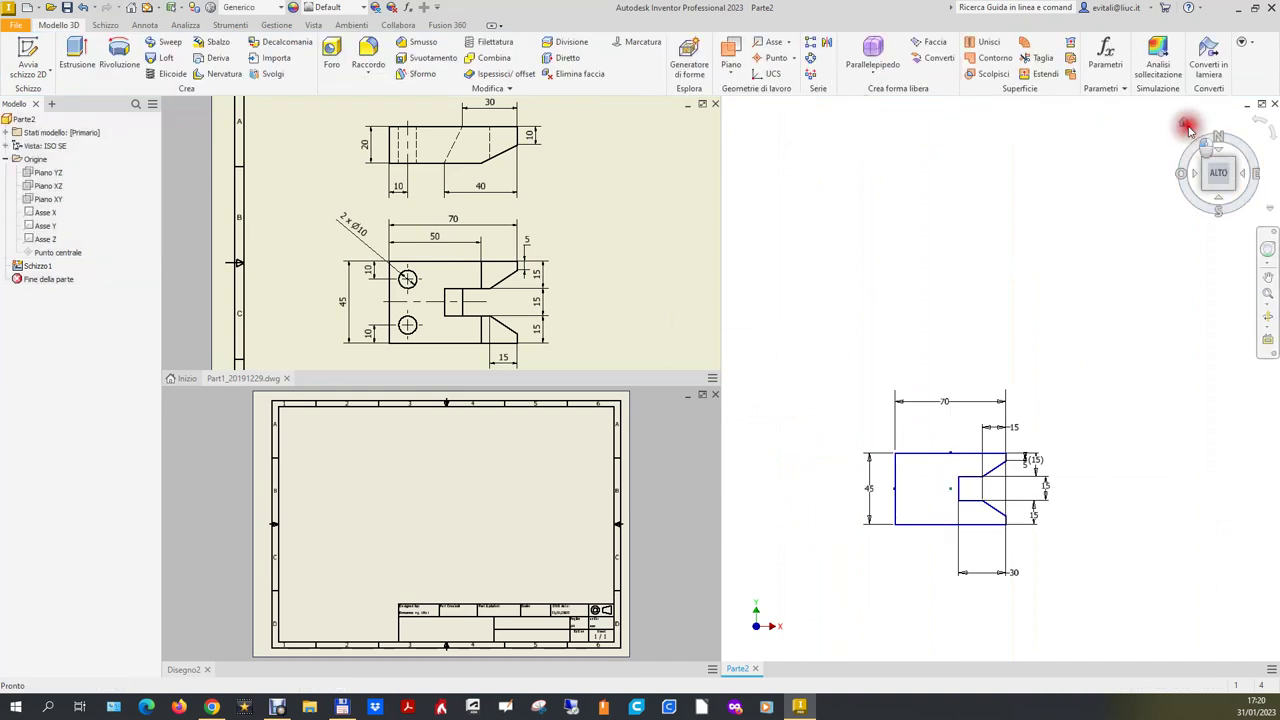
Check the profile in isometric view, then reopen Schizzo1 for editing.
left_click(1187, 126)
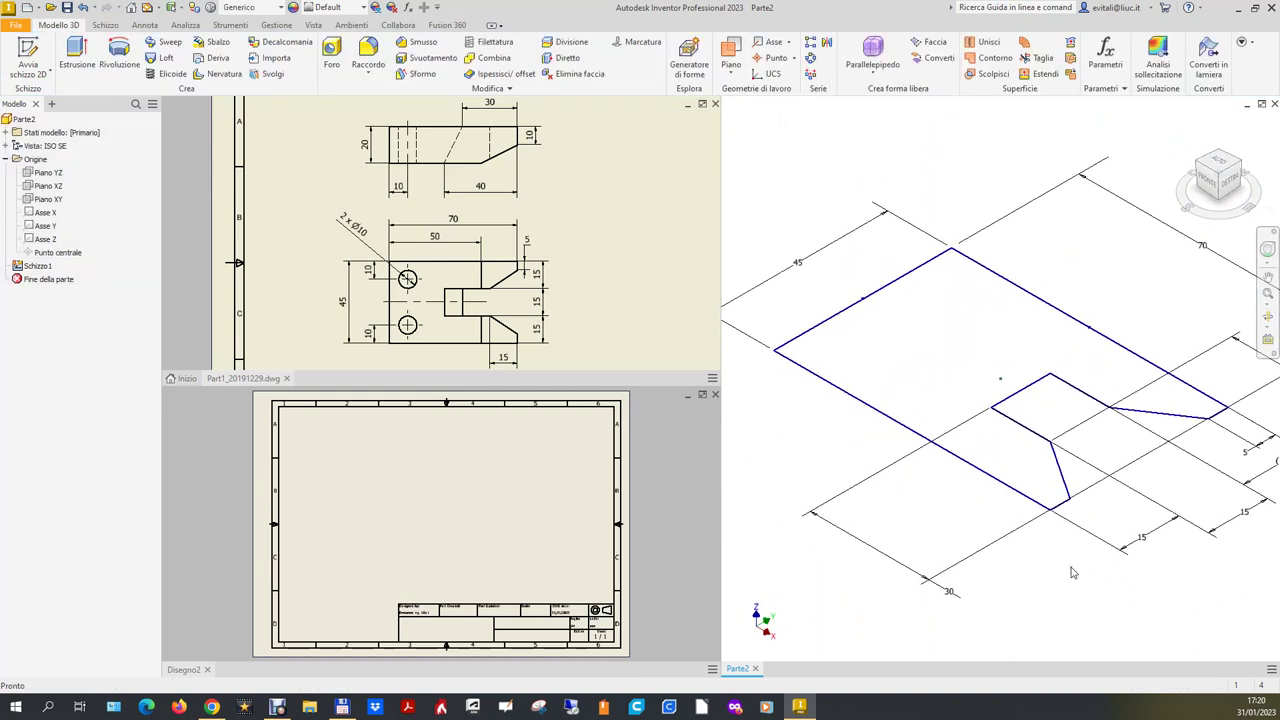
scroll(1073, 572, "up", 3)
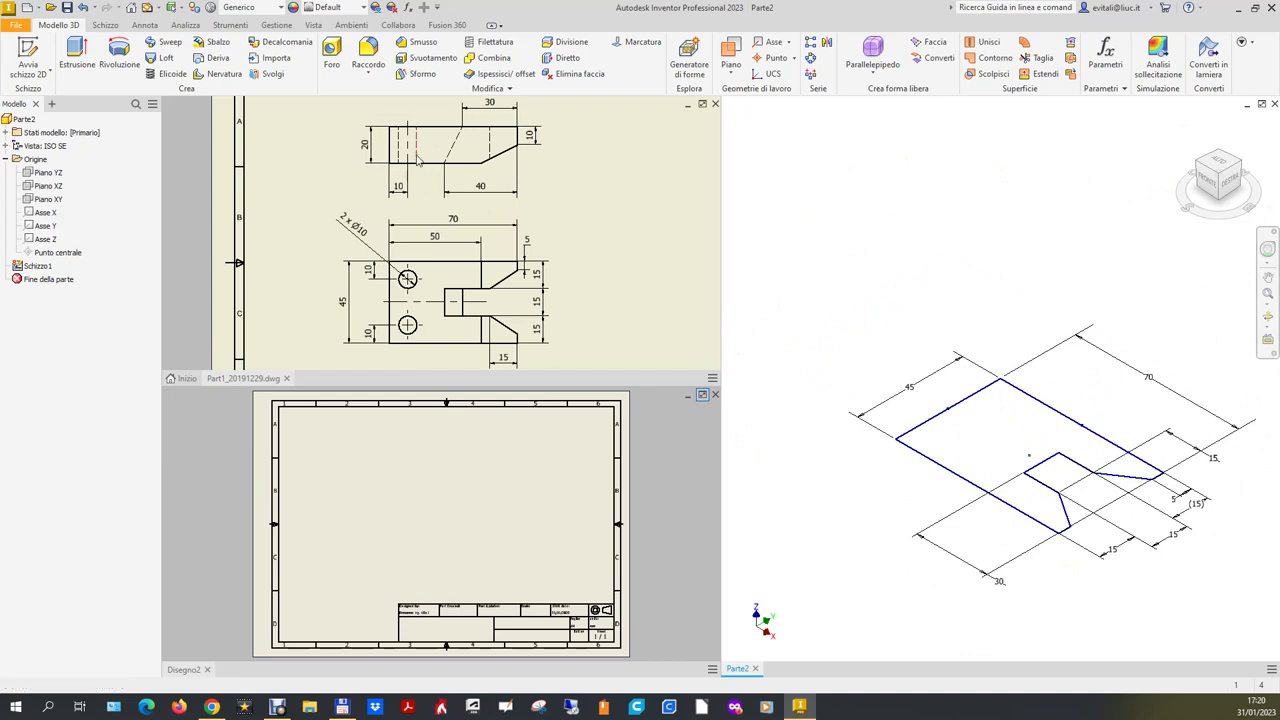
double_click(38, 266)
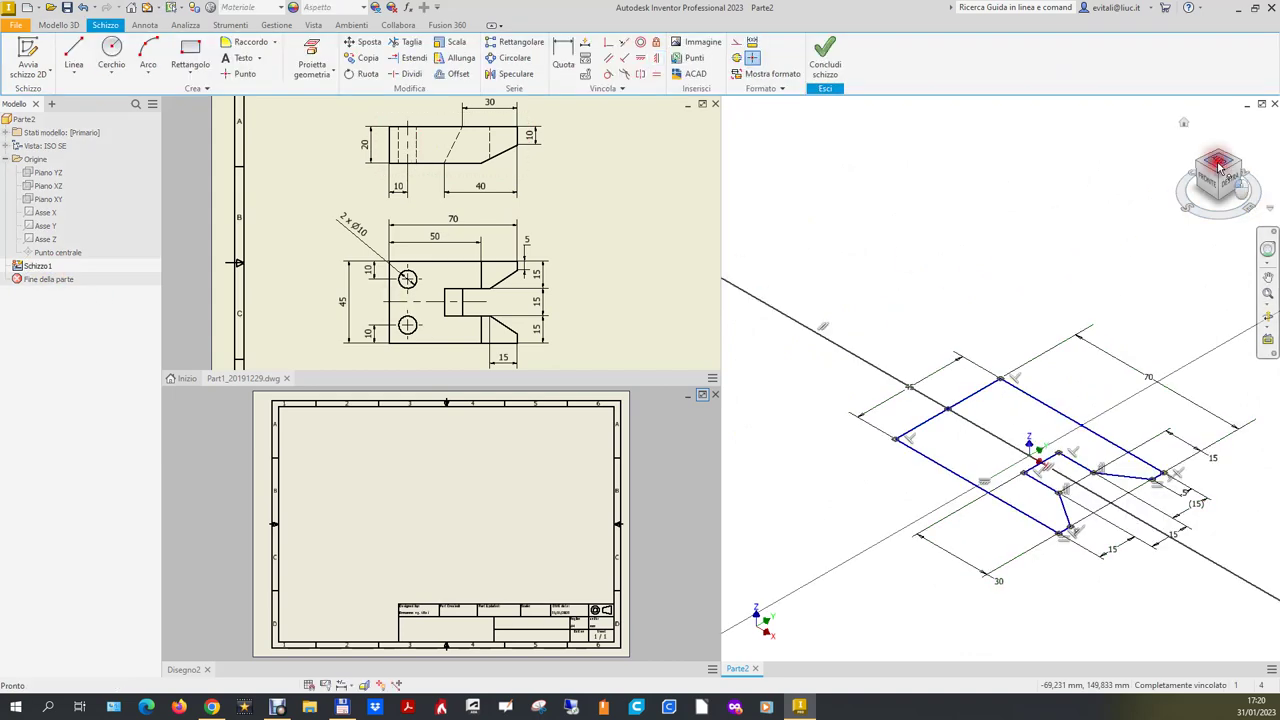
In top view, draw two hole circles, one above the other, in the profile's left part.
left_click(1218, 162)
left_click(111, 50)
left_click(907, 347)
left_click(911, 339)
left_click(907, 434)
left_click(913, 421)
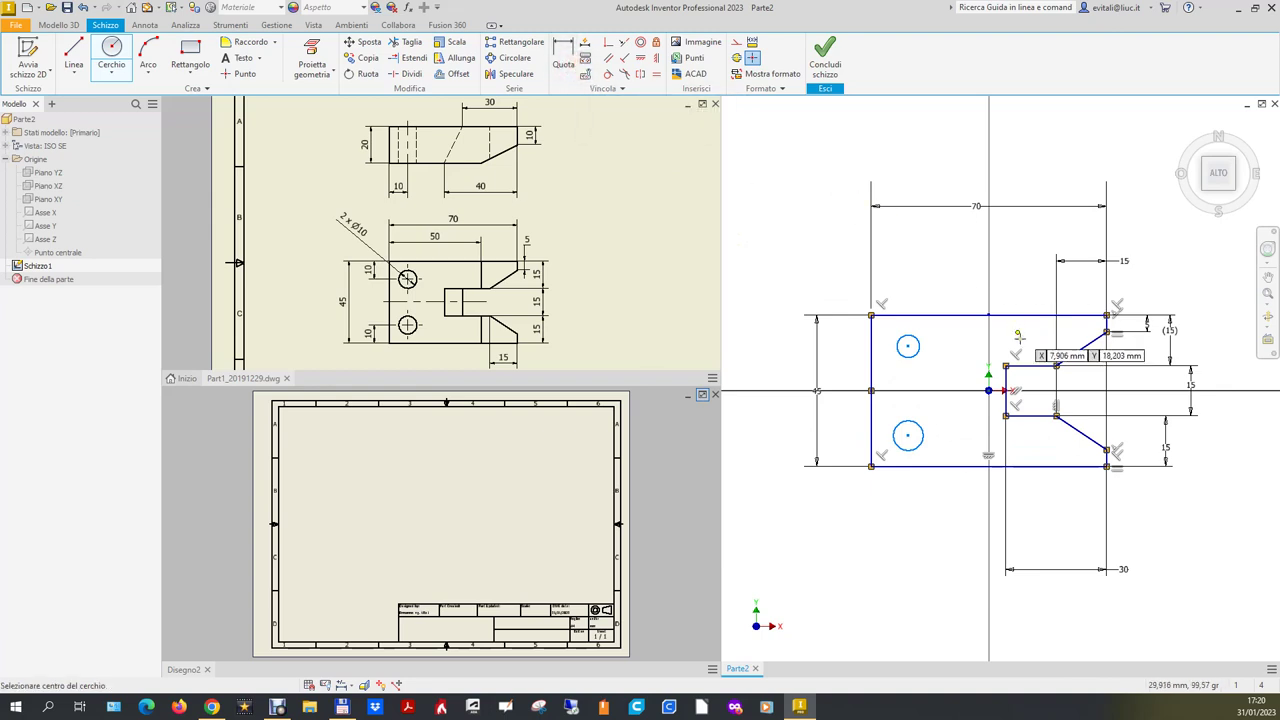
key("Escape")
Give the upper circle a diameter of 10 and make both circles equal.
left_click(563, 50)
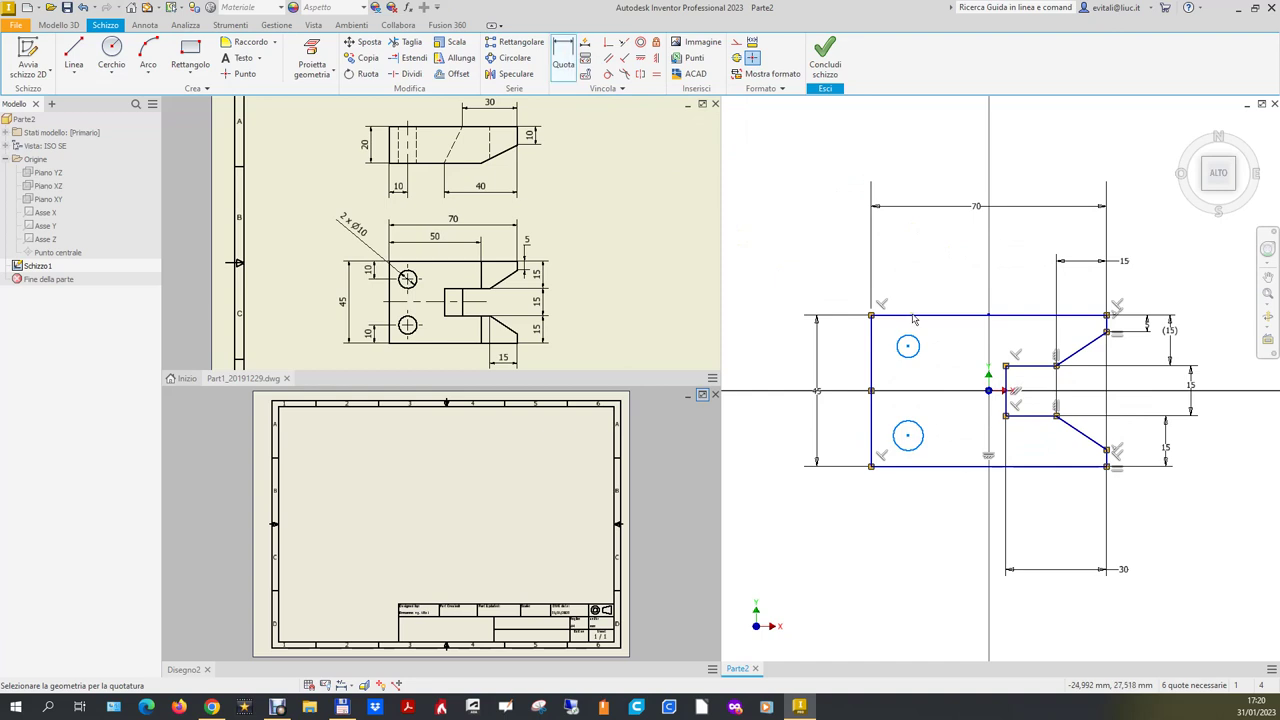
left_click(916, 339)
left_click(930, 272)
type("10")
key("Return")
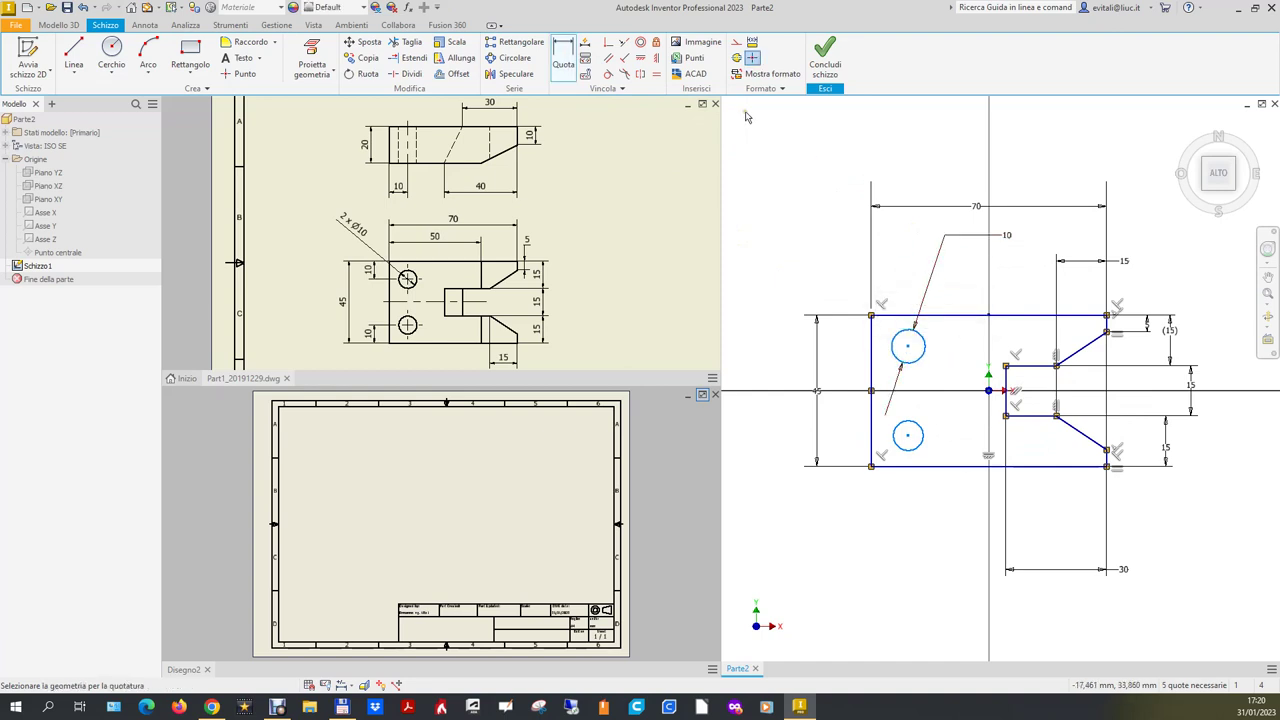
left_click(655, 74)
left_click(912, 428)
left_click(920, 366)
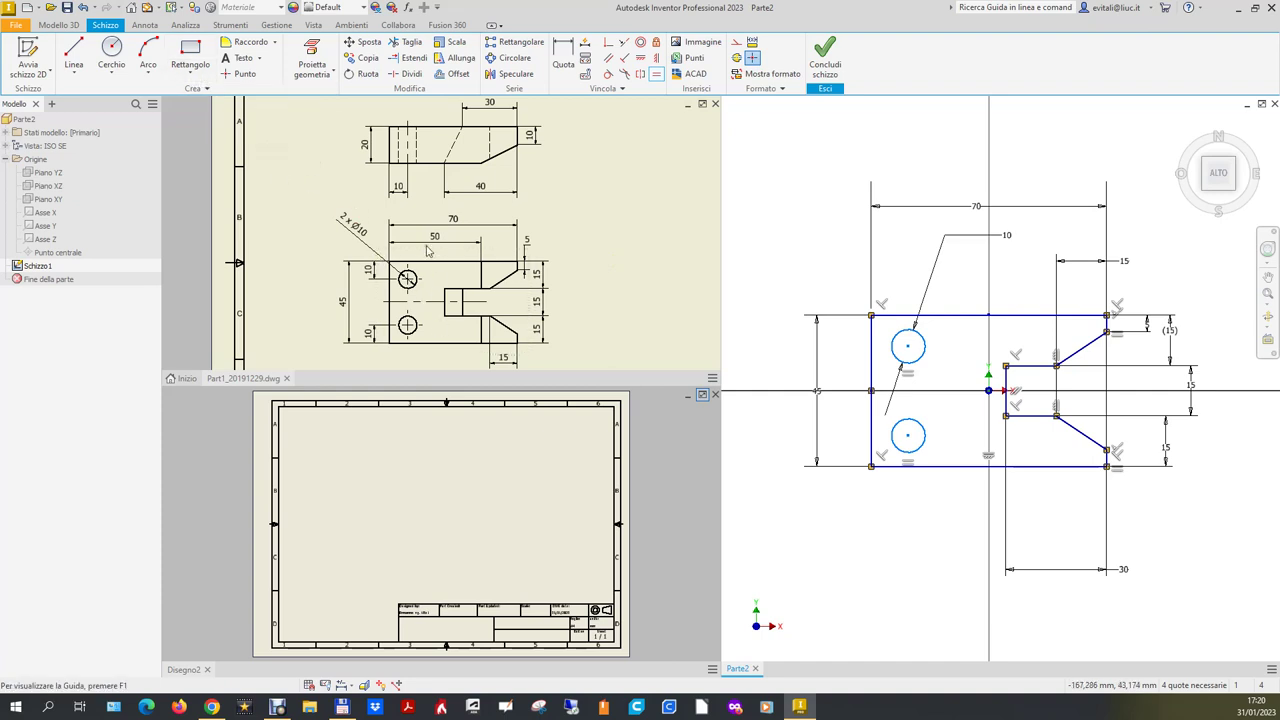
left_click(560, 52)
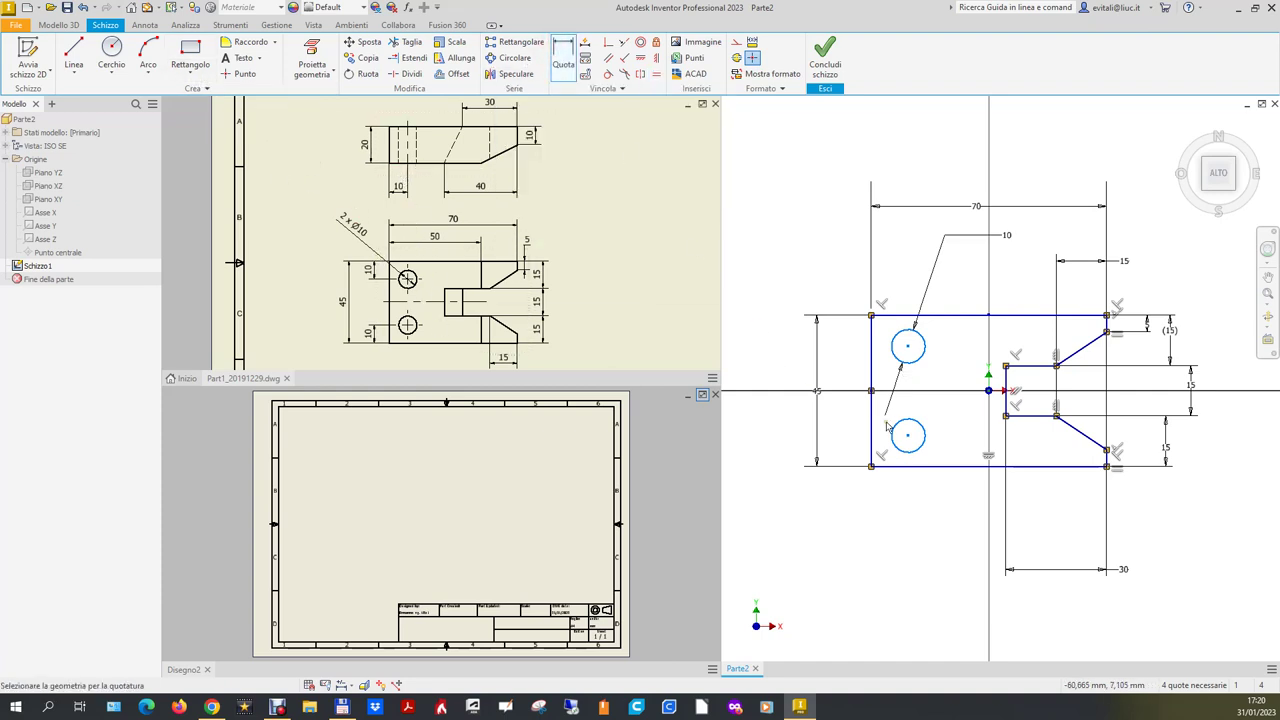
Dimension the upper hole centre 10 from the left edge.
left_click(871, 355)
left_click(832, 278)
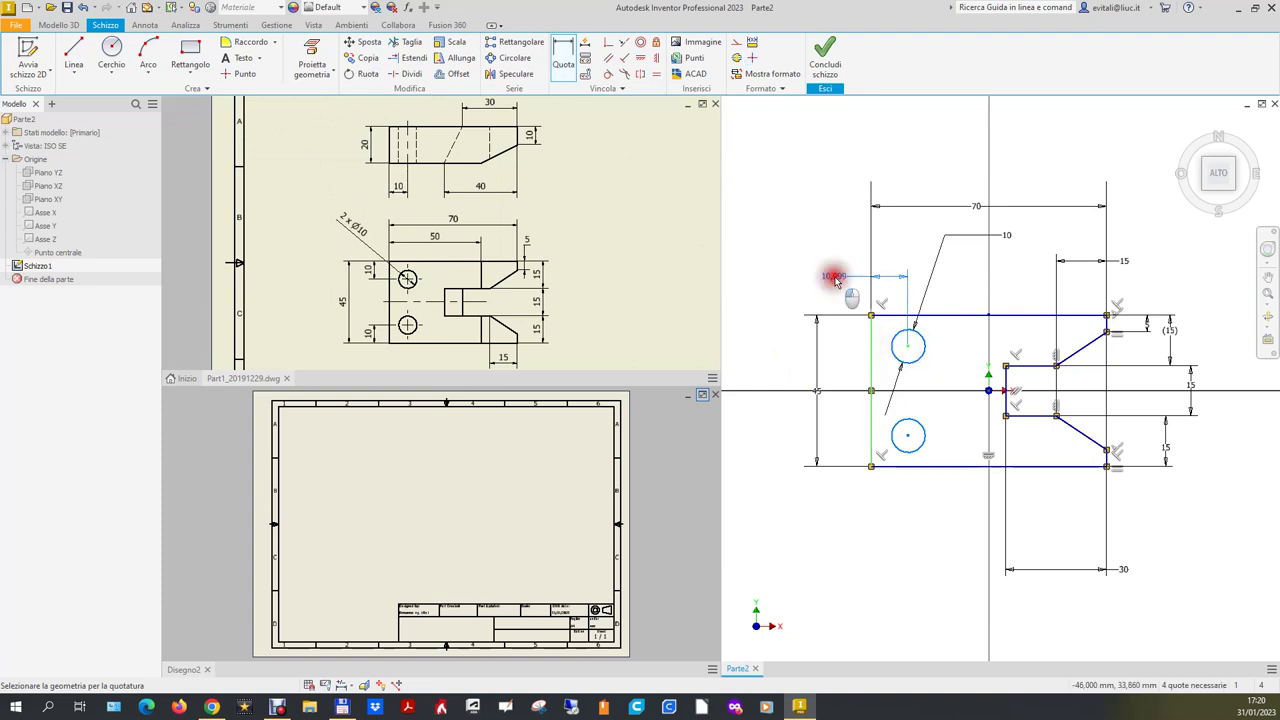
type("10")
key("Return")
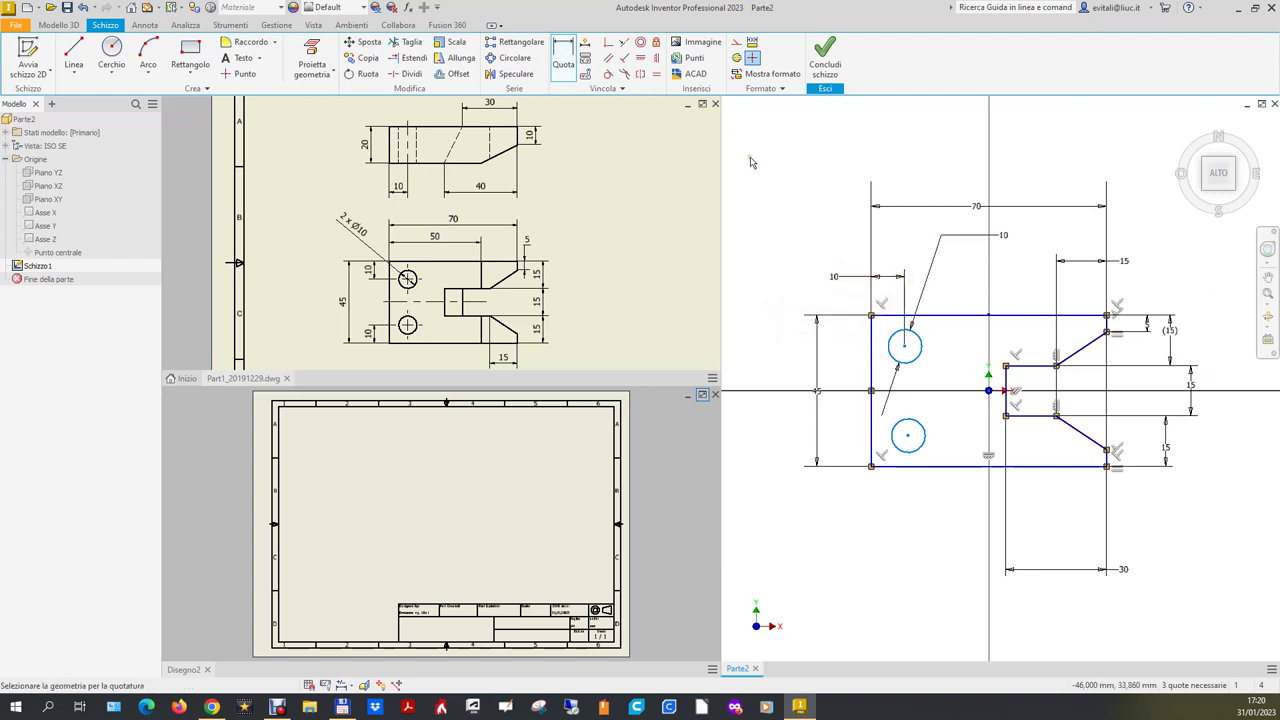
Align the upper and lower hole centres with a Vertical constraint.
key("i")
left_click(906, 347)
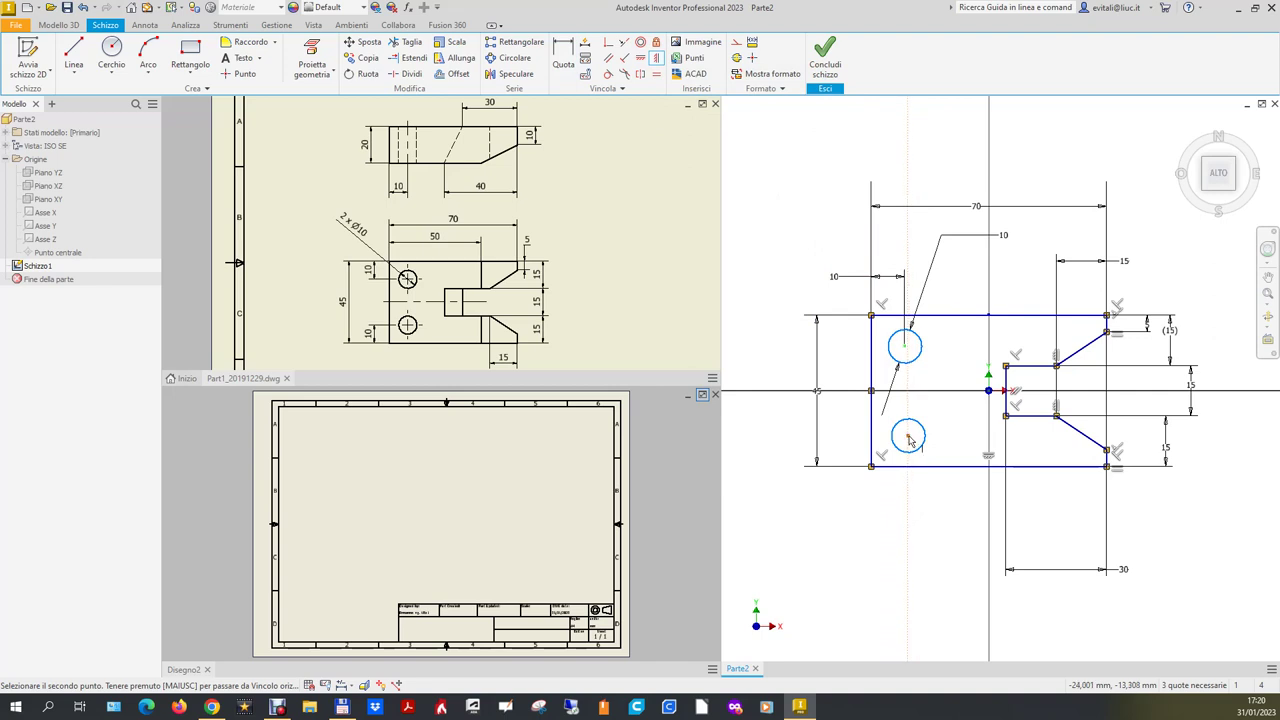
left_click(909, 438)
left_click(908, 437)
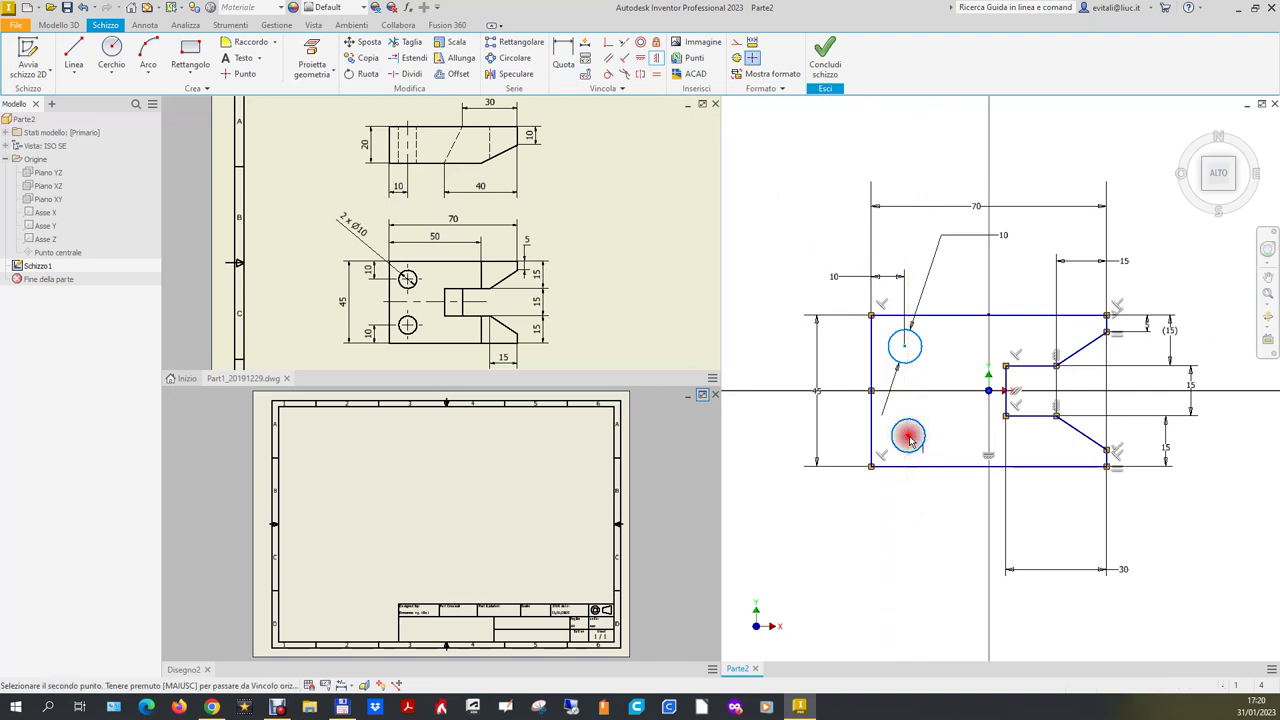
left_click(906, 347)
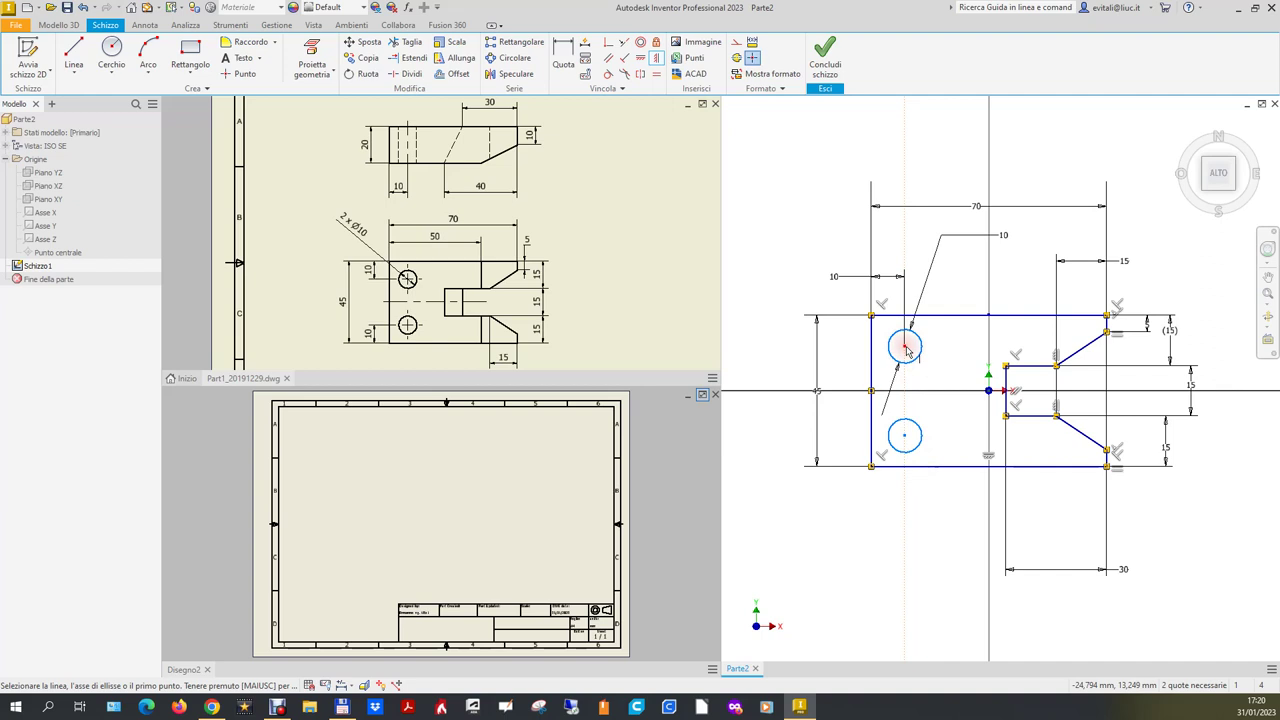
Set the upper hole 10 from the top edge and the lower hole 10 from the bottom, then finish the sketch.
left_click(566, 58)
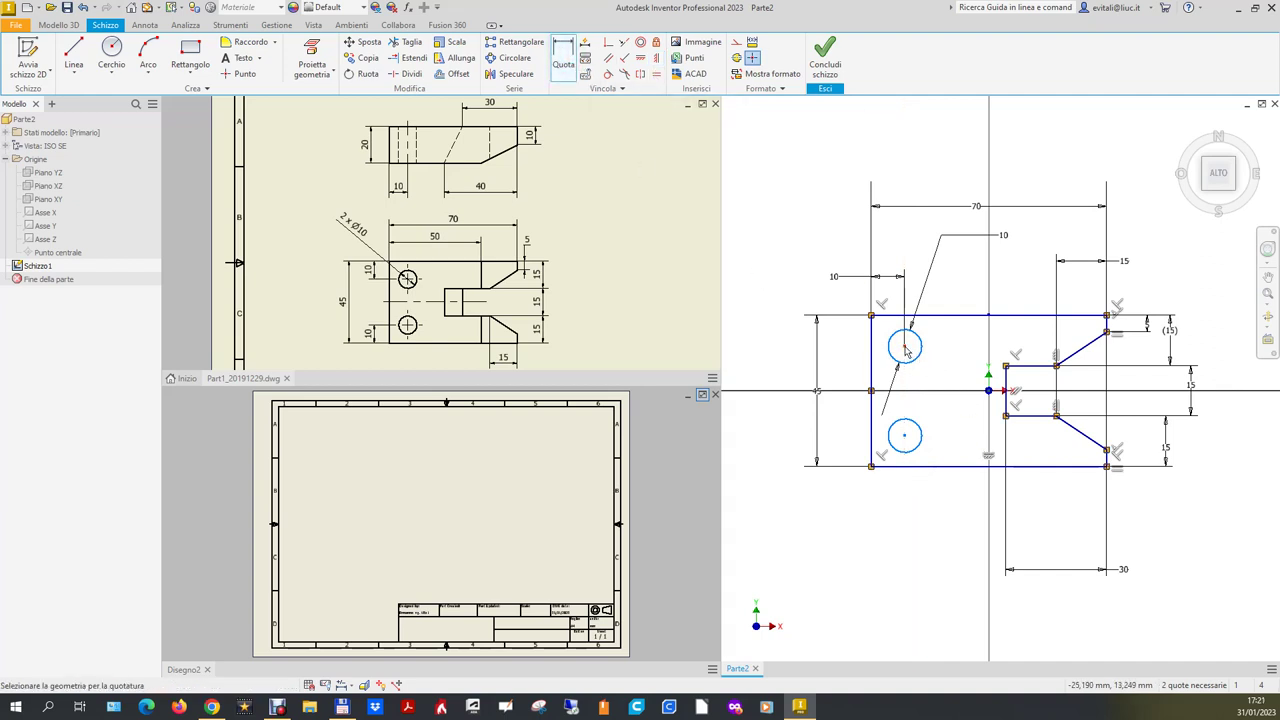
left_click(944, 315)
left_click(905, 332)
left_click(778, 296)
type("10")
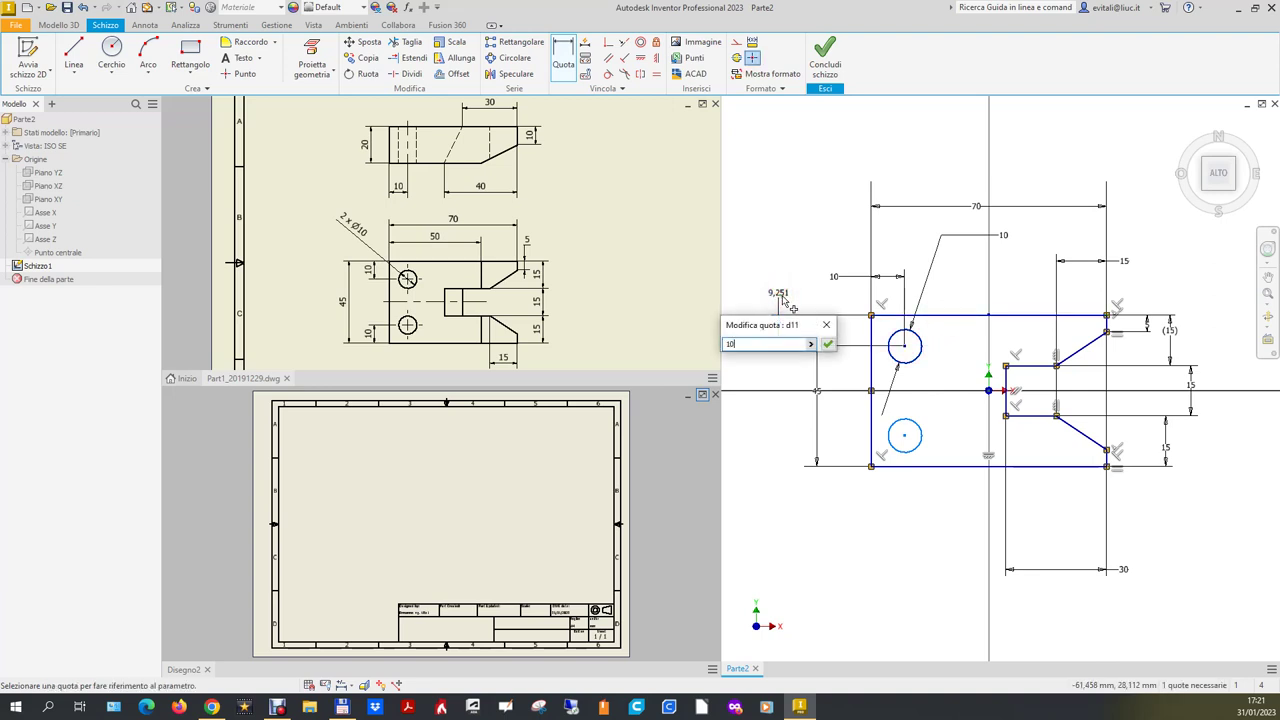
key("Return")
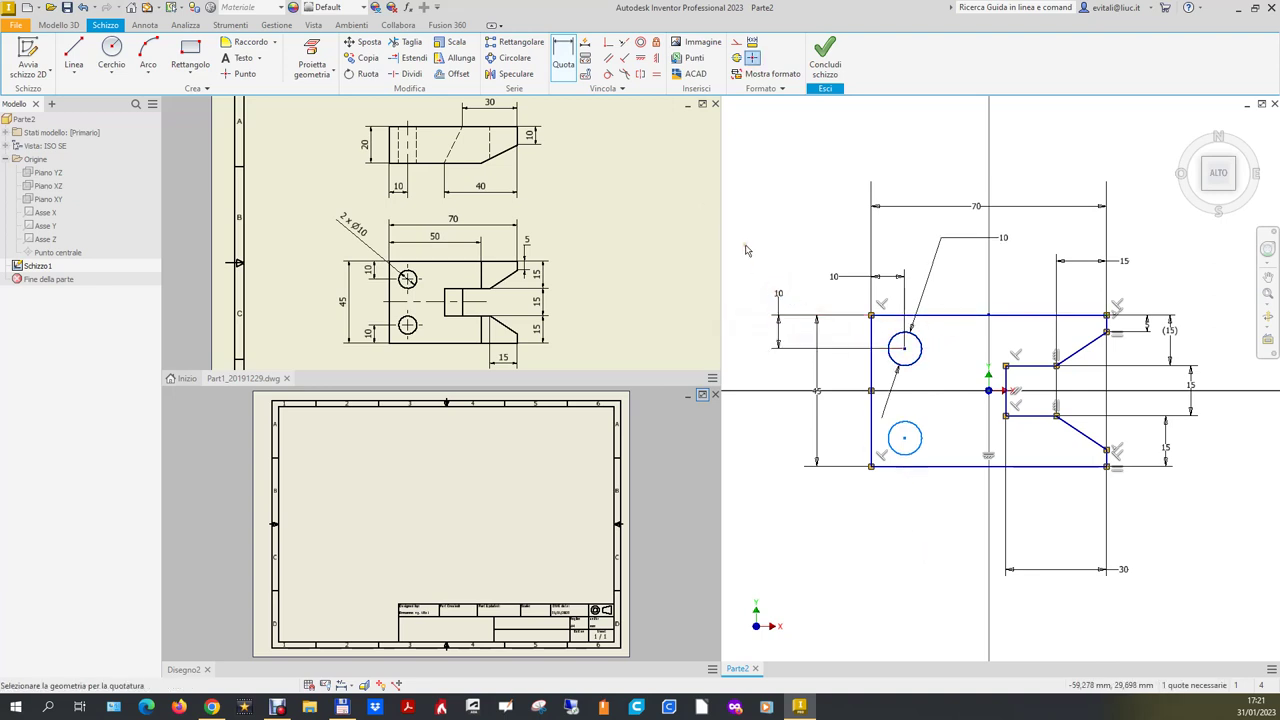
left_click(905, 440)
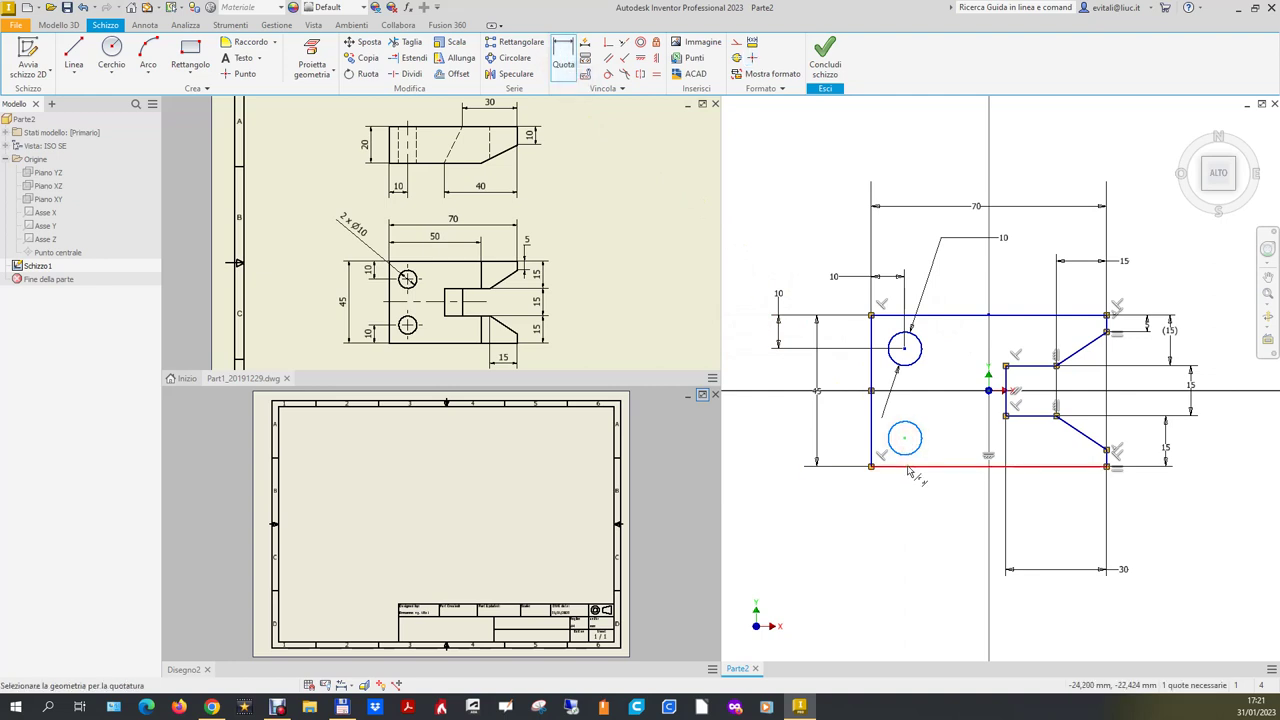
left_click(900, 465)
left_click(791, 450)
type("1")
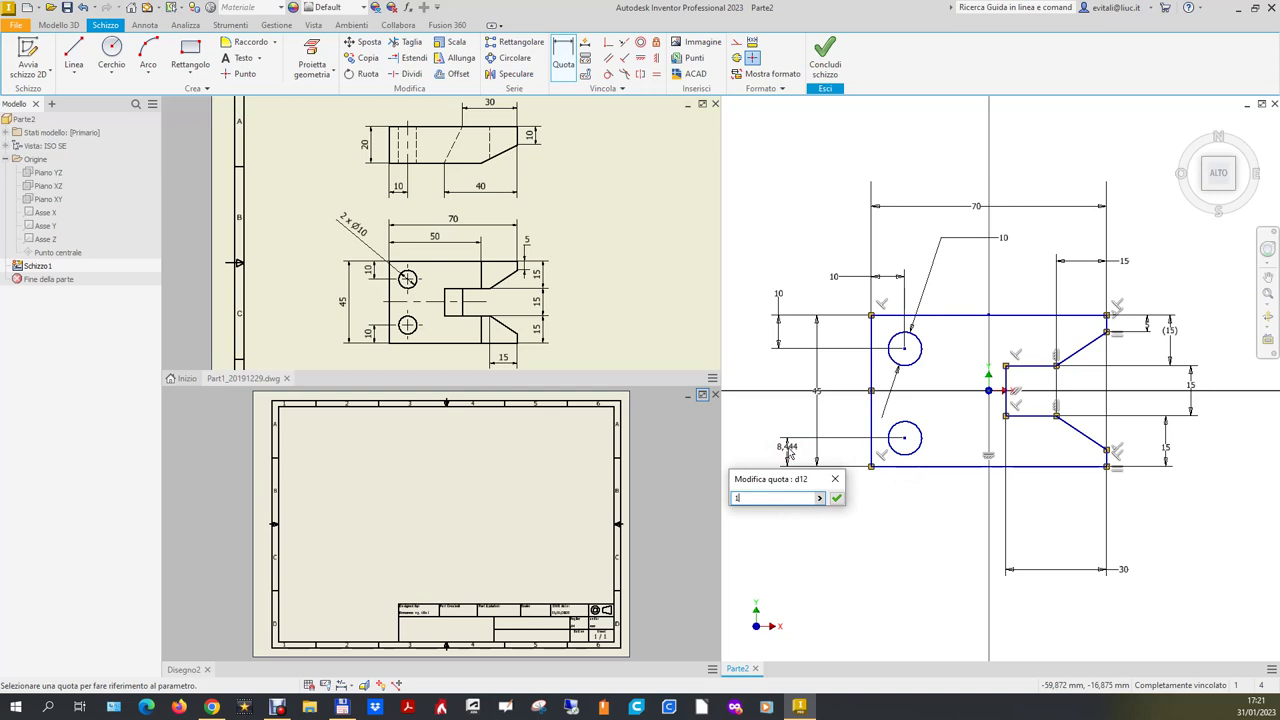
key("Return")
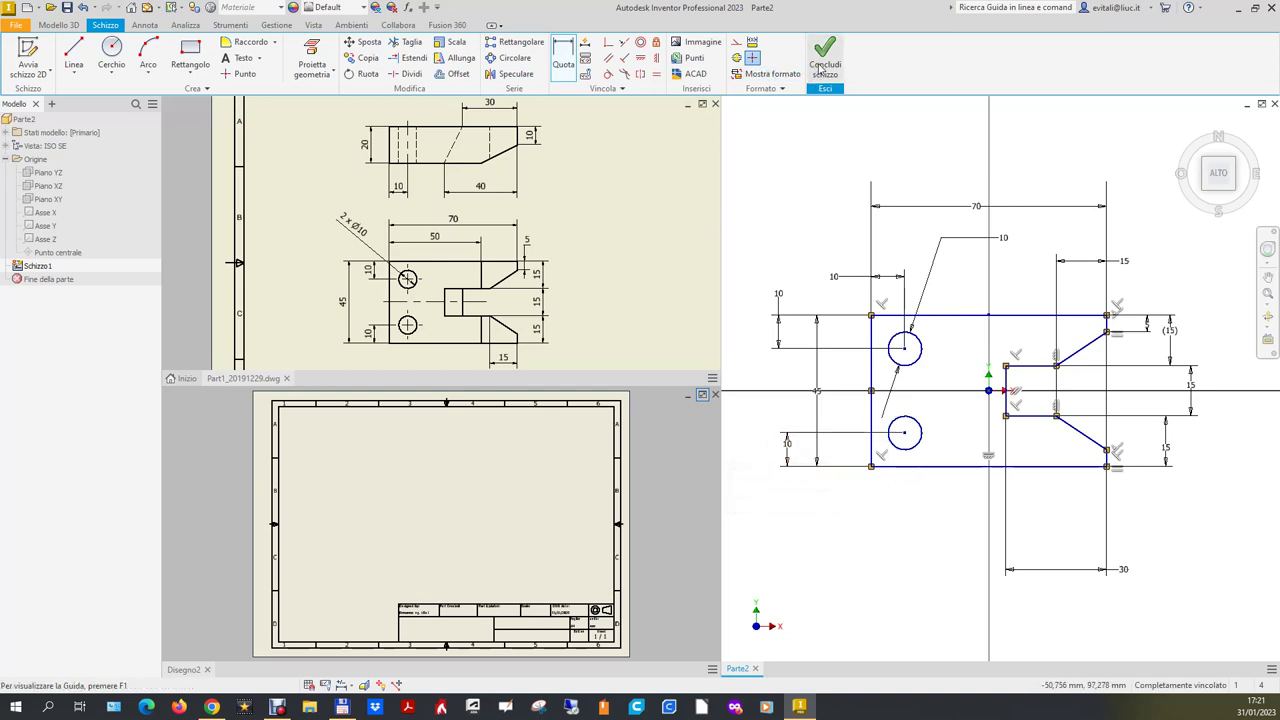
left_click(825, 55)
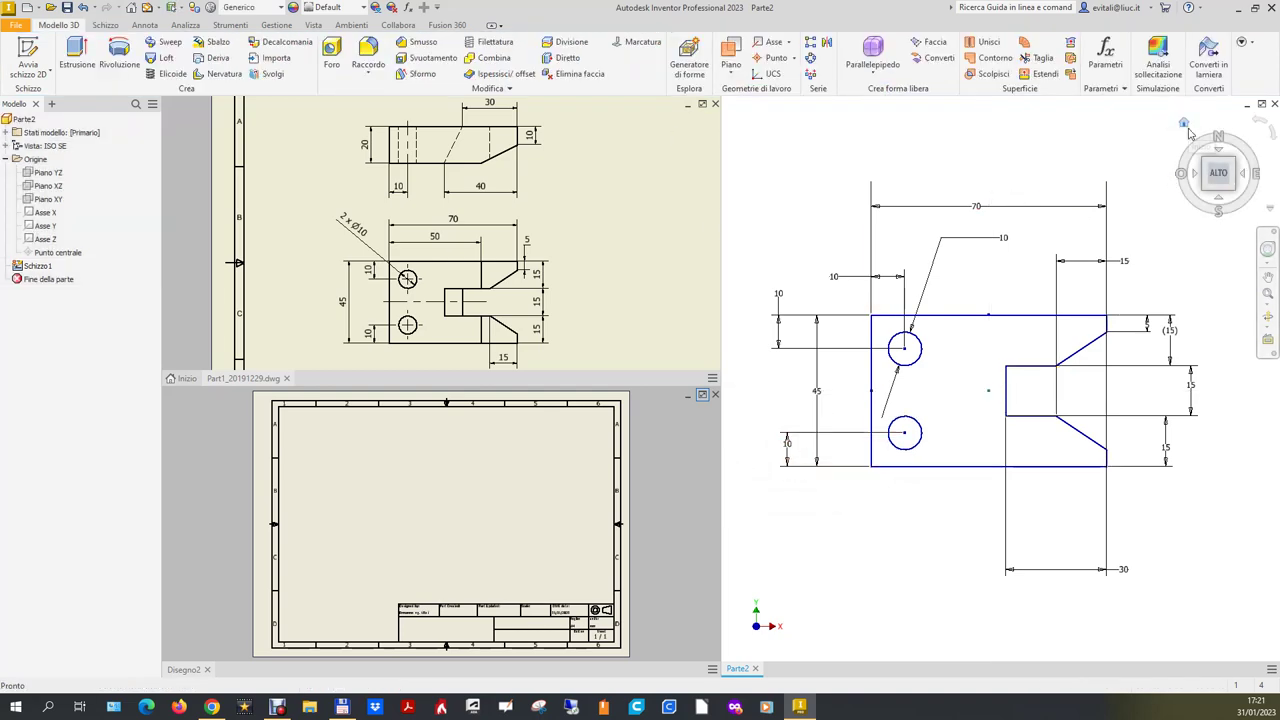
Extrude the bracket profile 20 mm in the Invertito direction, creating Estrusione1.
left_click(1185, 125)
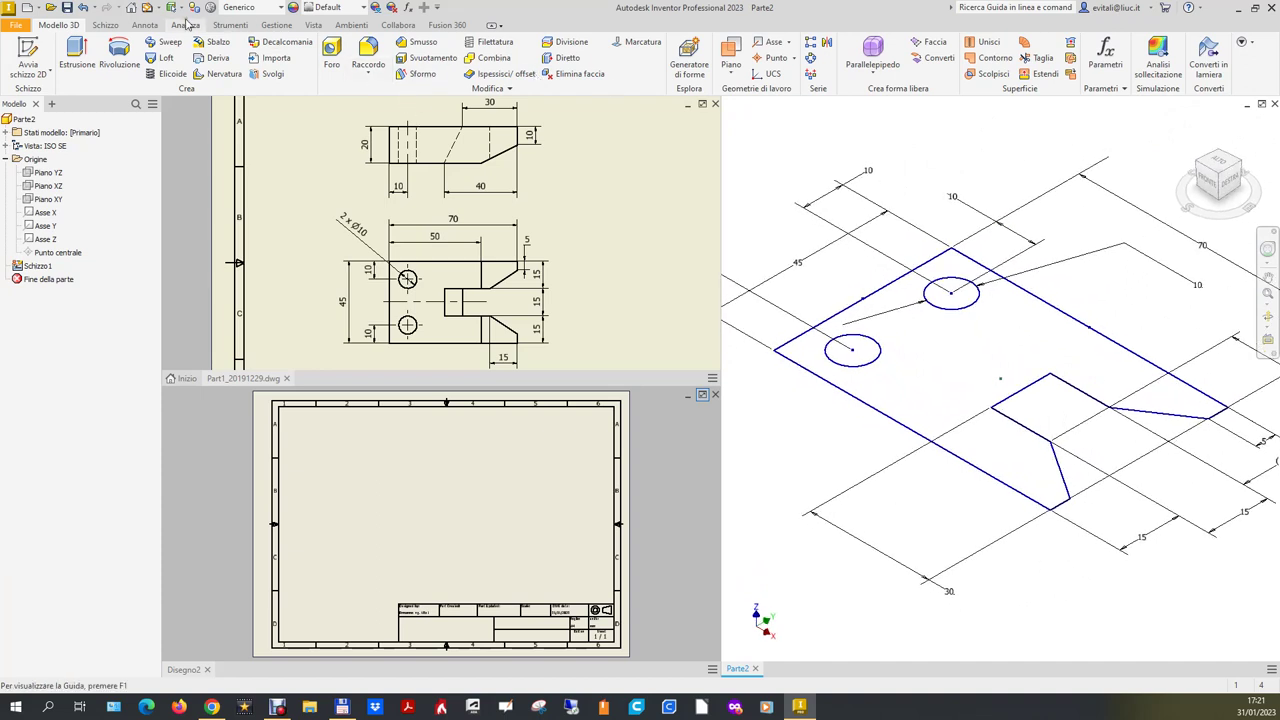
left_click(76, 52)
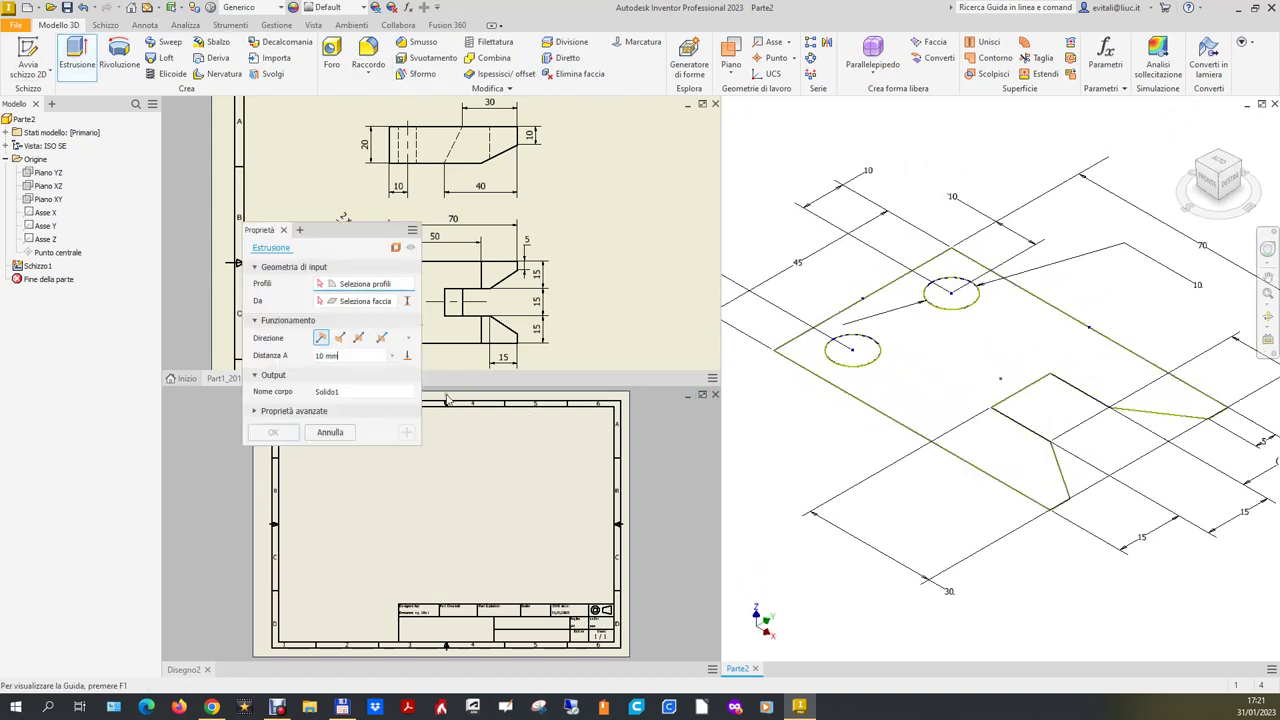
left_click(330, 355)
type("20")
left_click(339, 339)
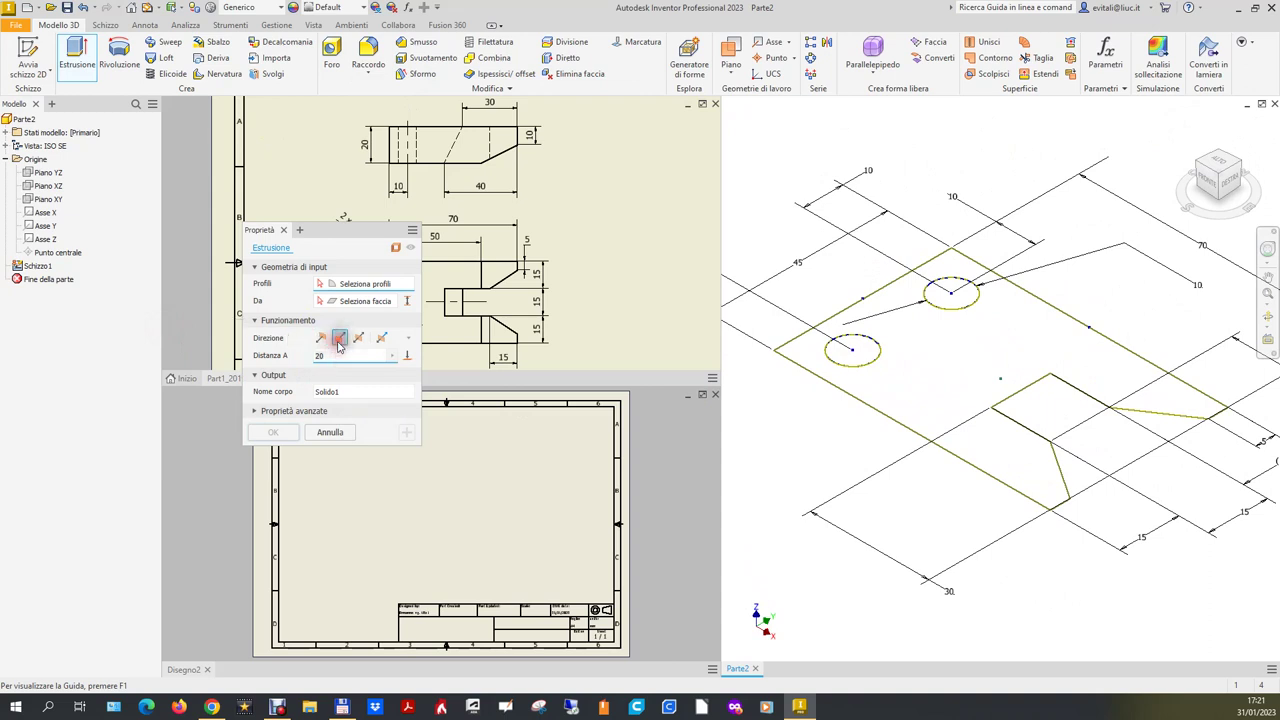
left_click(985, 381)
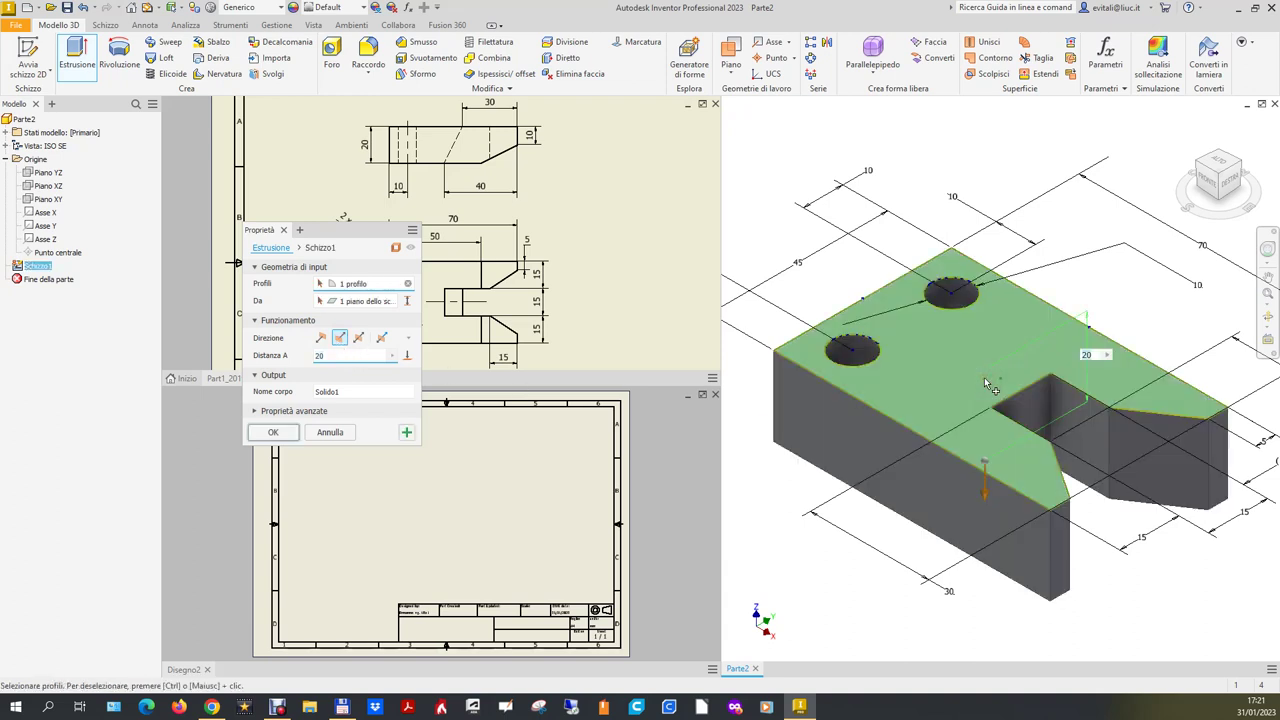
left_click(278, 434)
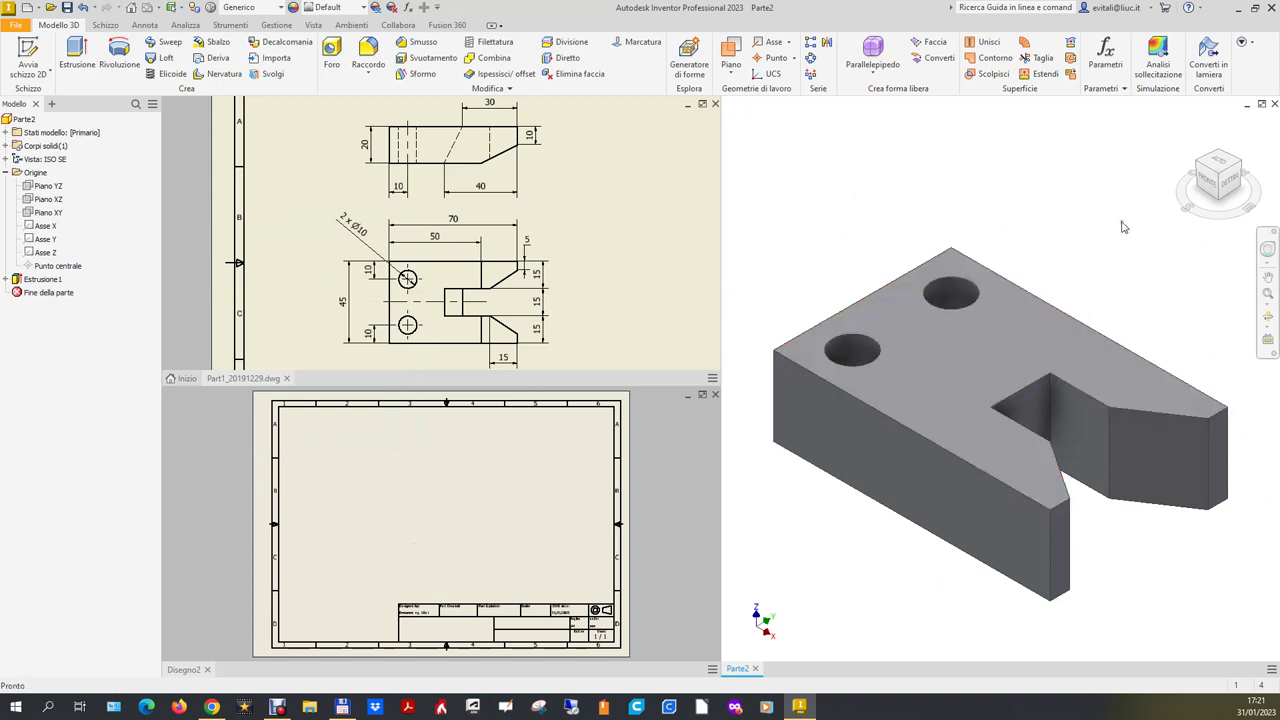
left_click(1183, 124)
Save the part over Part1_20191229Filmato.ipt, confirm the replacement, and bring Disegno2 forward.
left_click(15, 27)
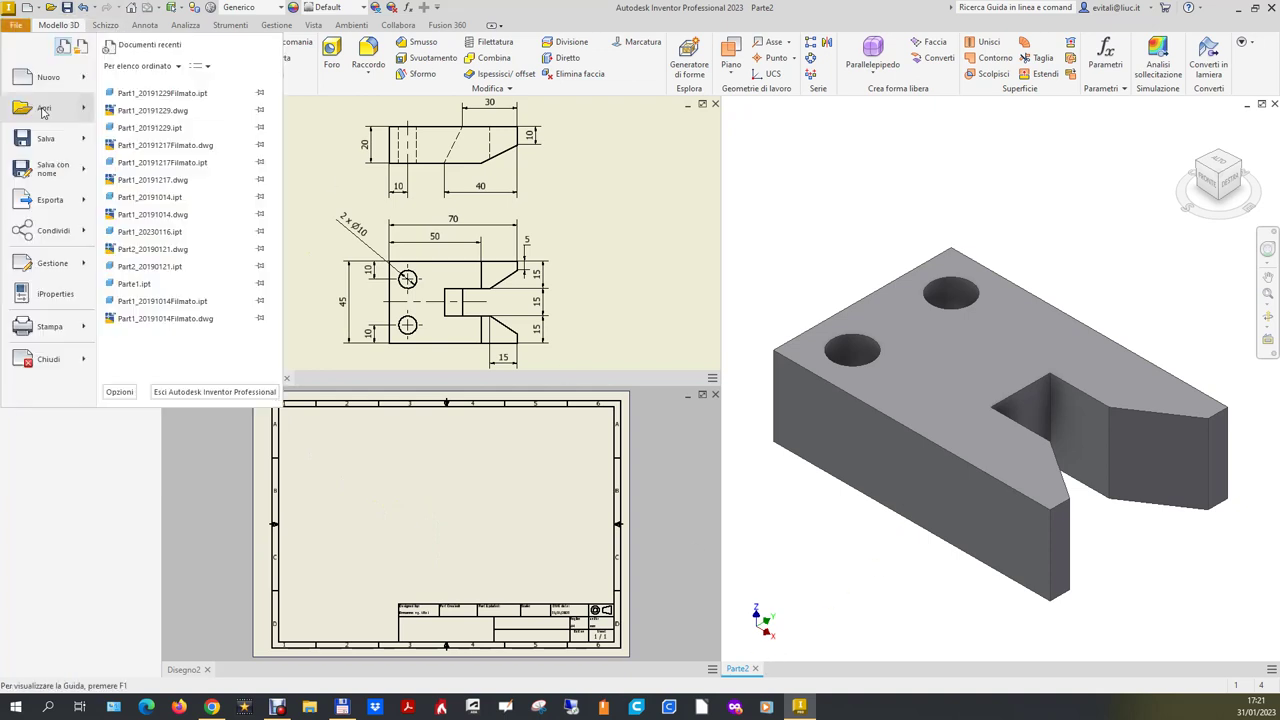
left_click(66, 174)
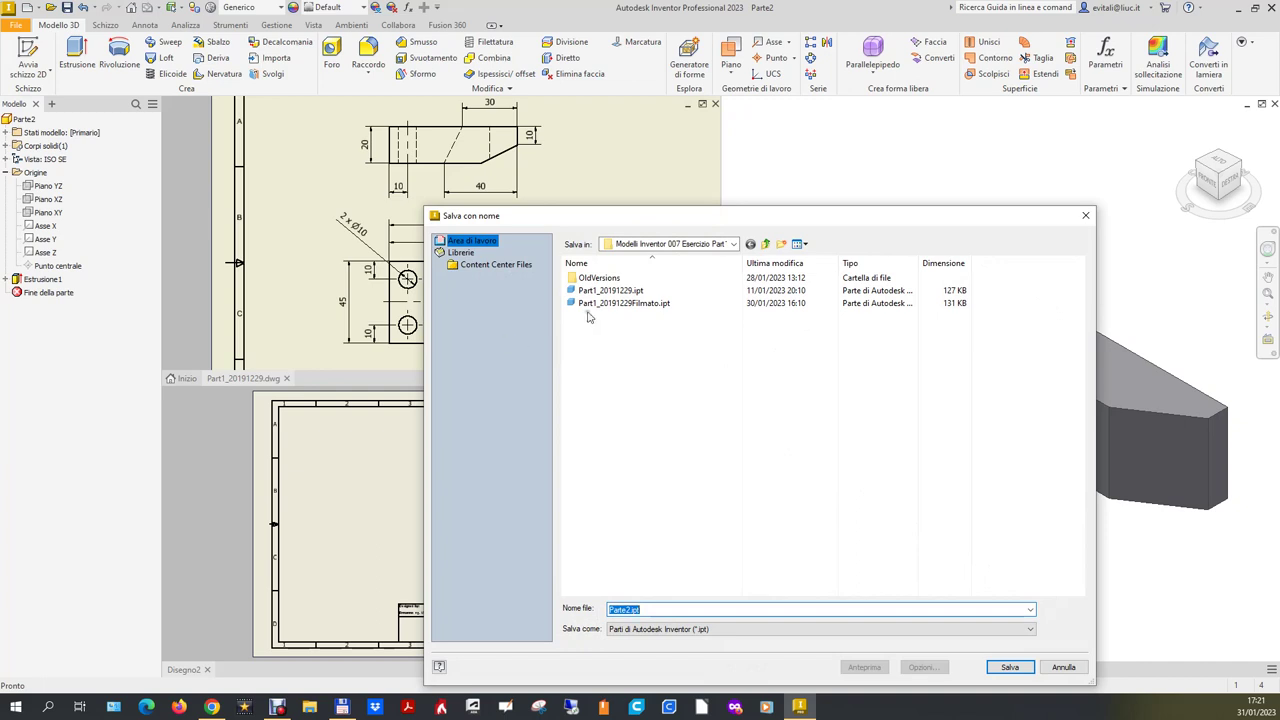
left_click(632, 304)
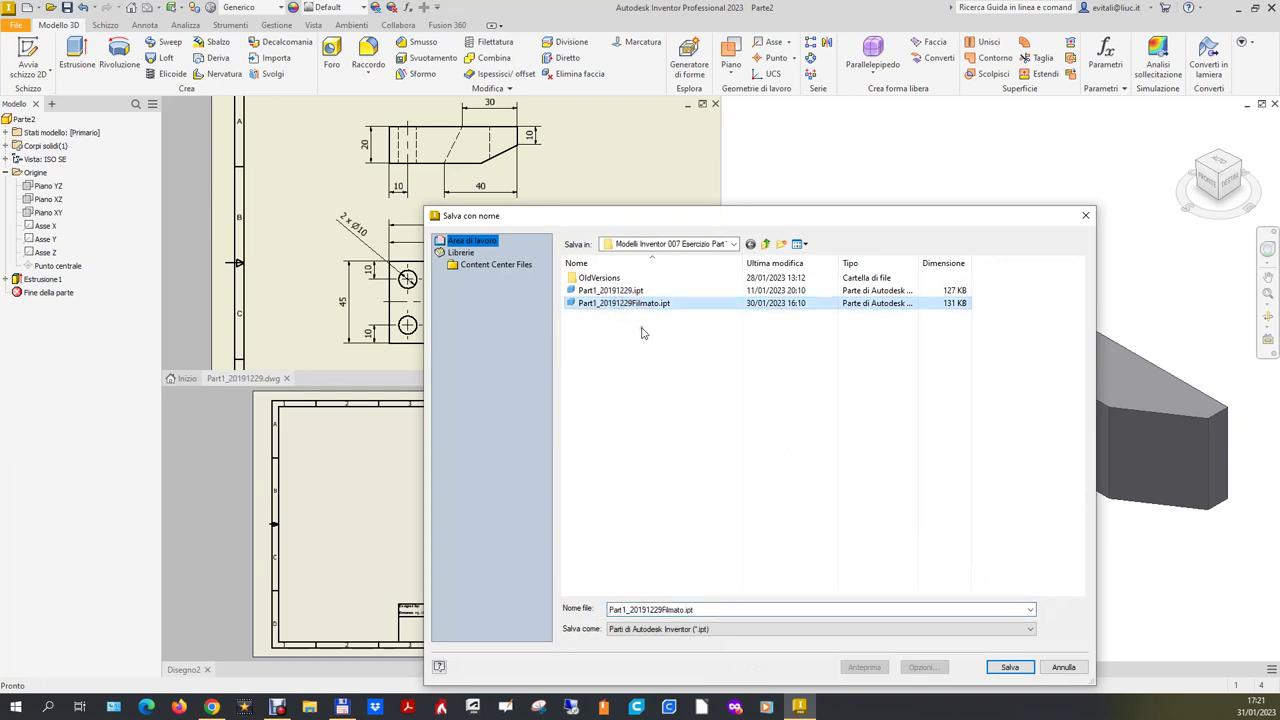
left_click_drag(646, 218, 767, 159)
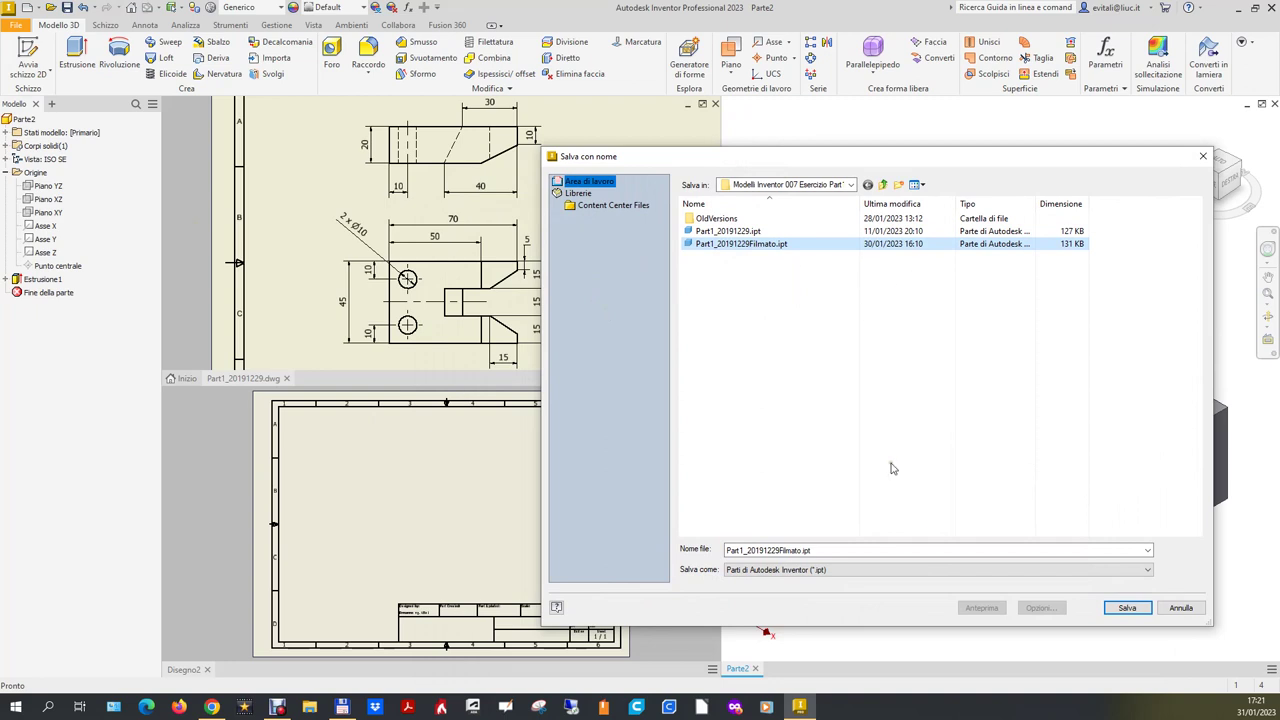
left_click(1127, 608)
left_click(662, 355)
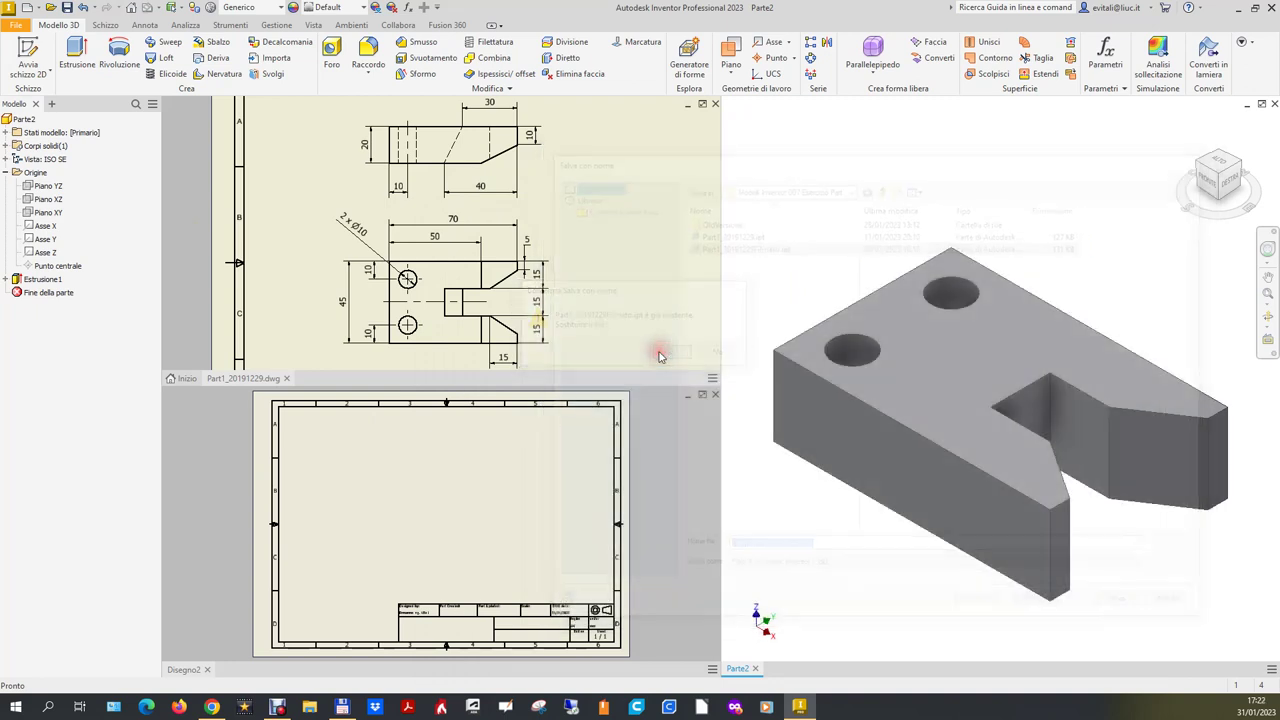
left_click(437, 564)
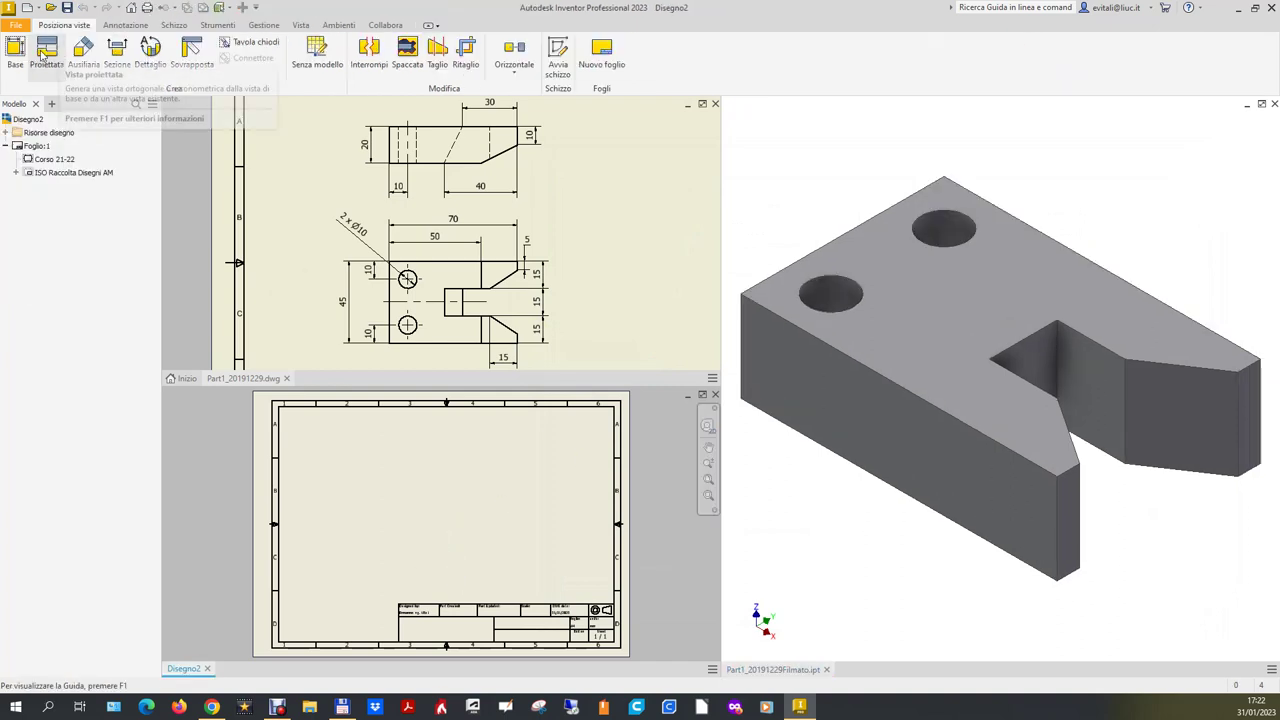
Place a 1:1 base view of the bracket with a projected view above it.
left_click(22, 54)
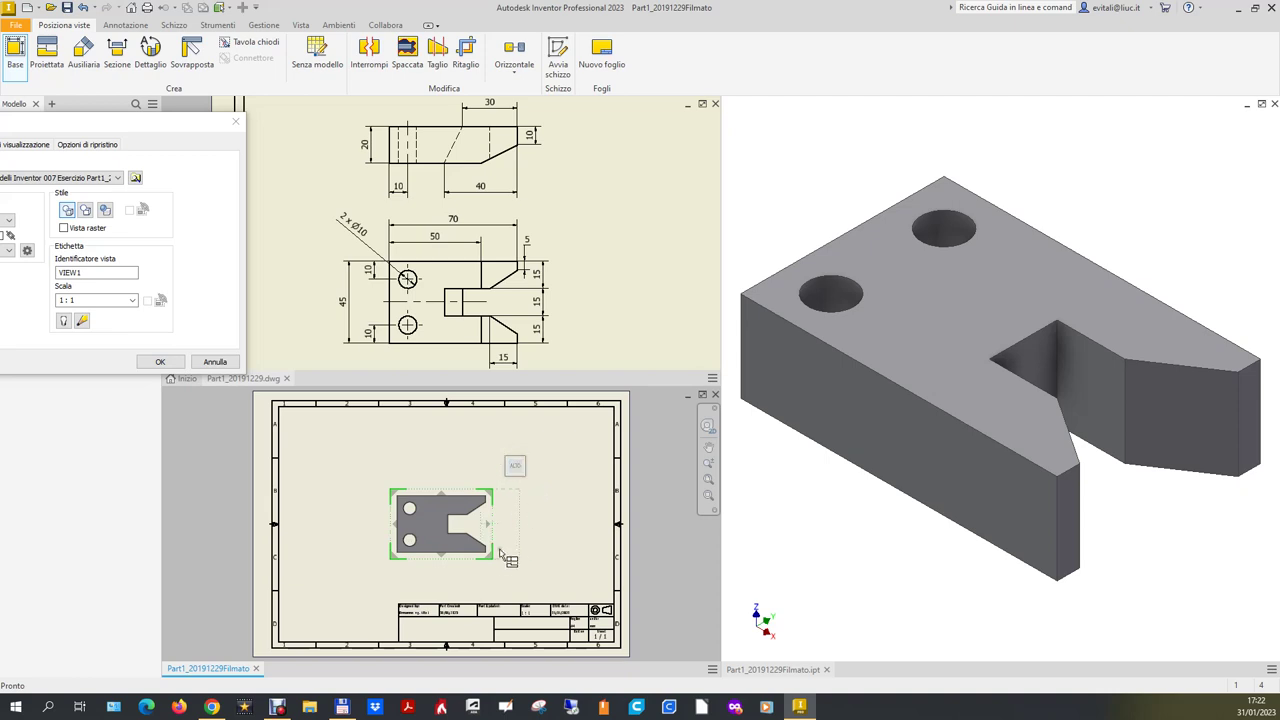
mouse_move(447, 535)
left_mouse_down()
mouse_move(445, 547)
mouse_move(436, 457)
left_mouse_up()
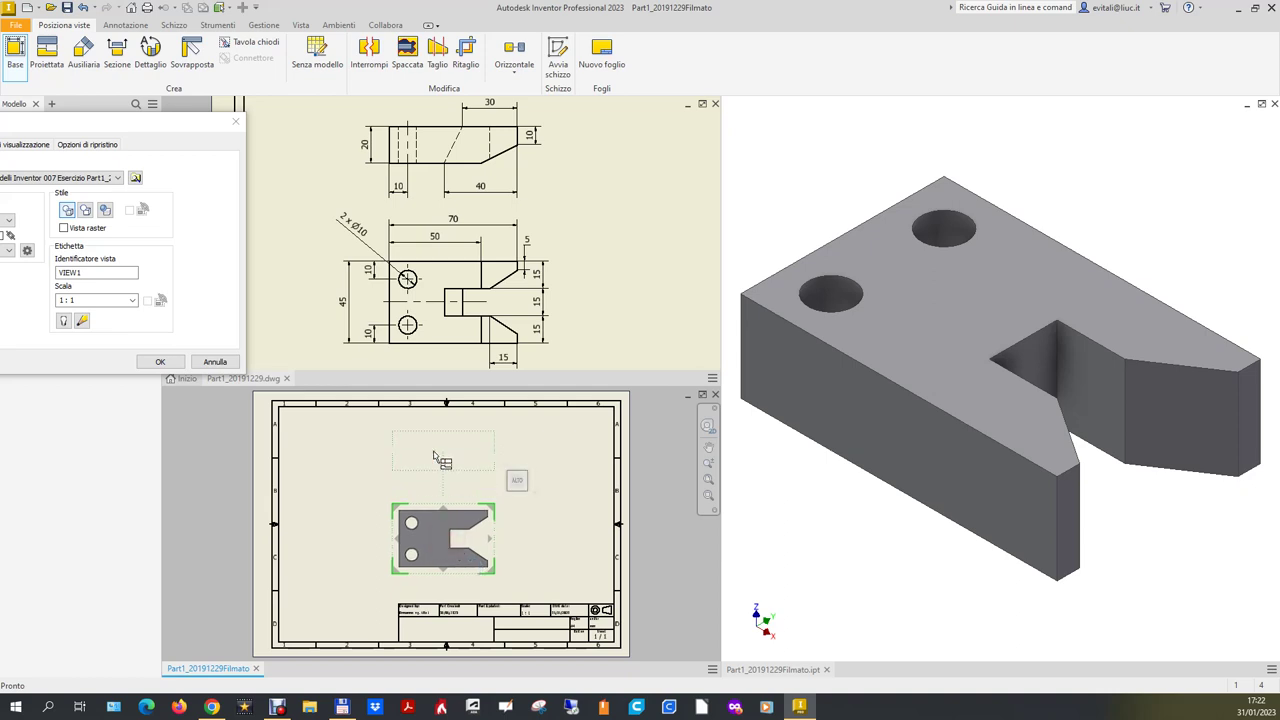
left_click(433, 450)
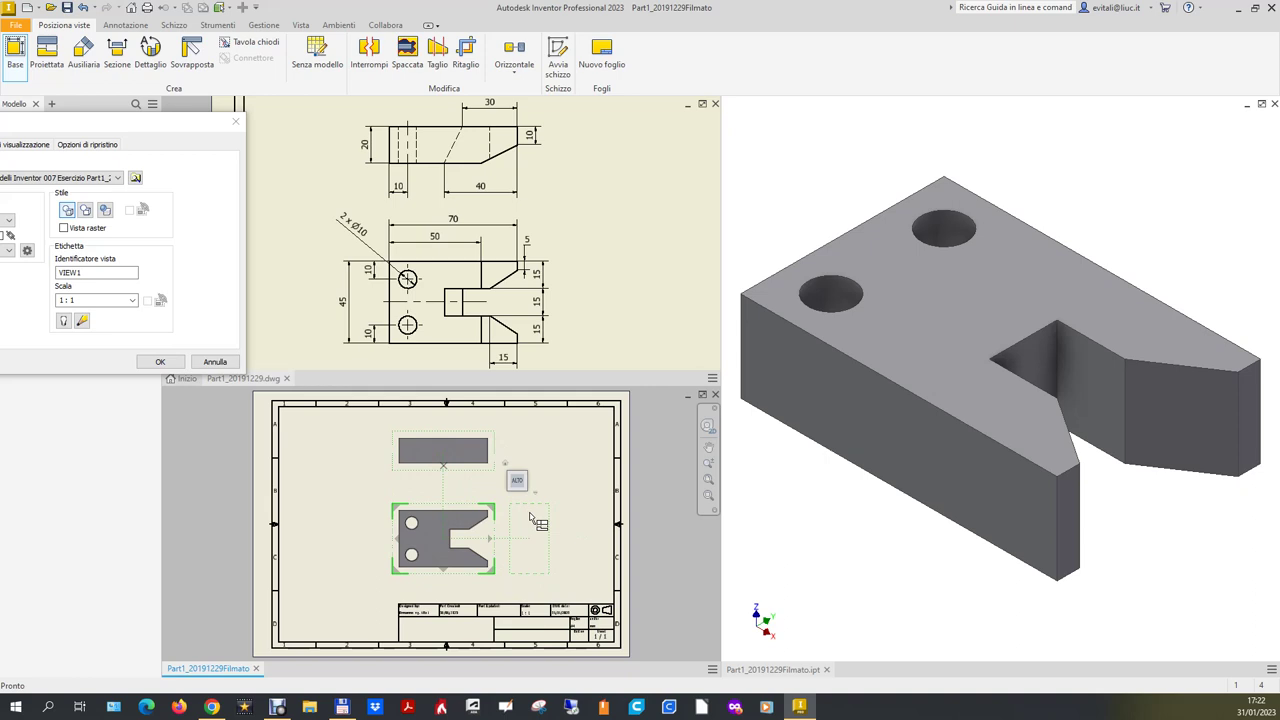
left_click(159, 363)
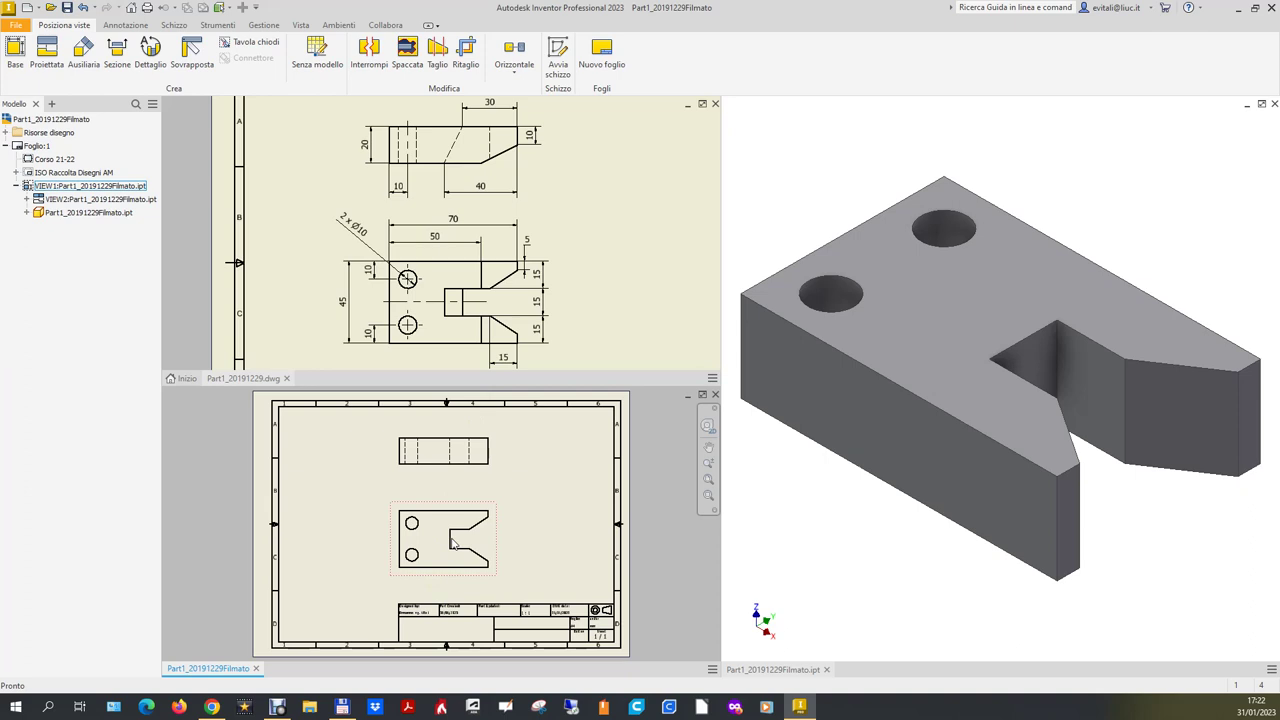
Open Schizzo1 under Estrusione1 for editing, viewing the part from the top.
left_click(1140, 277)
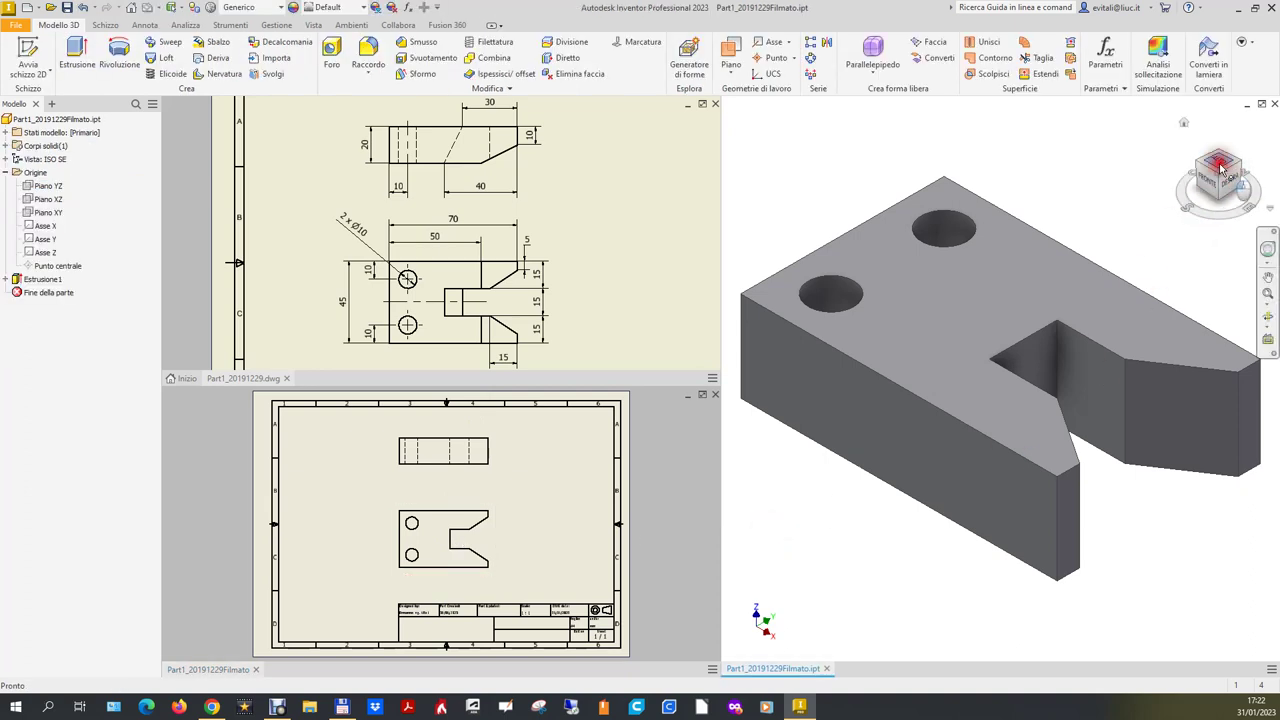
left_click(1220, 168)
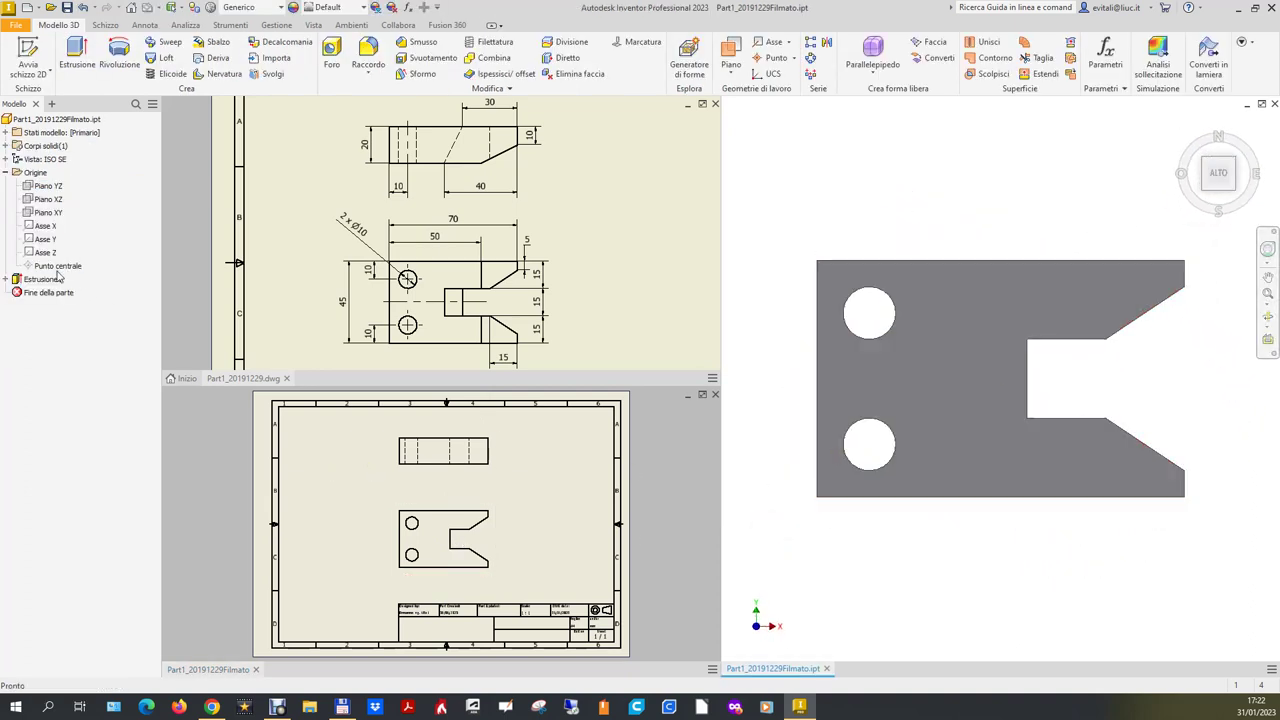
left_click(5, 280)
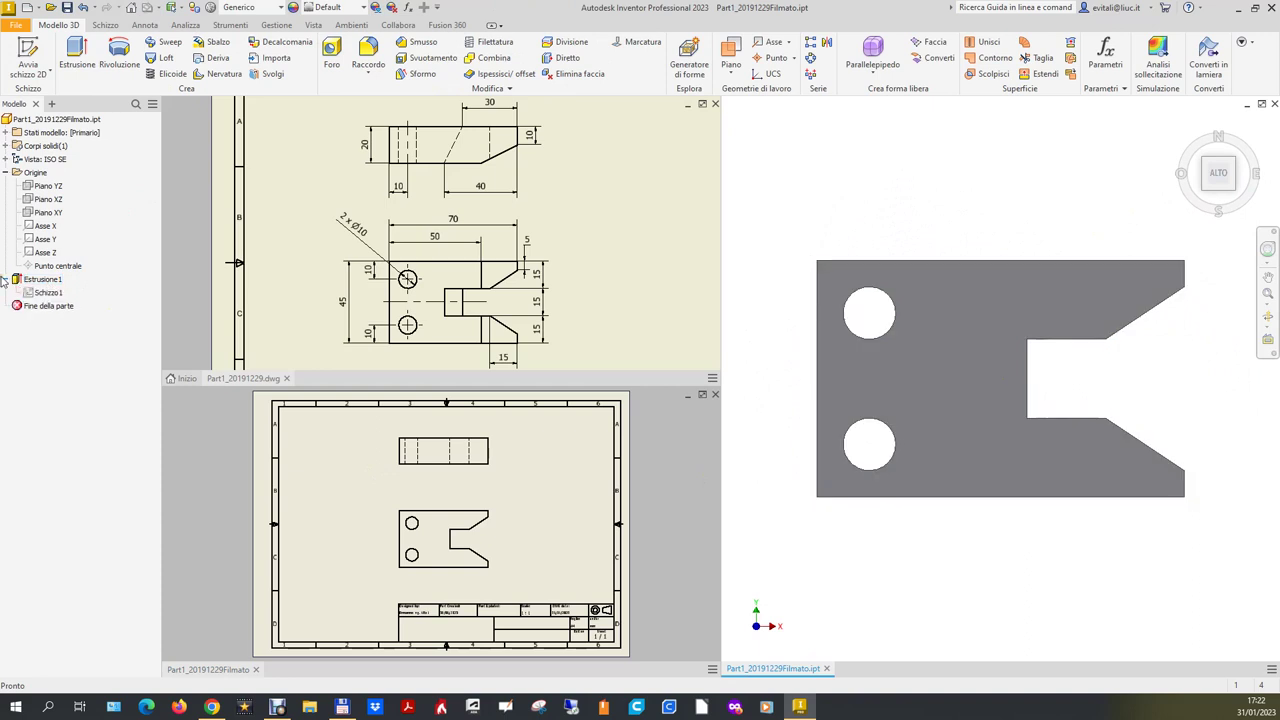
double_click(40, 292)
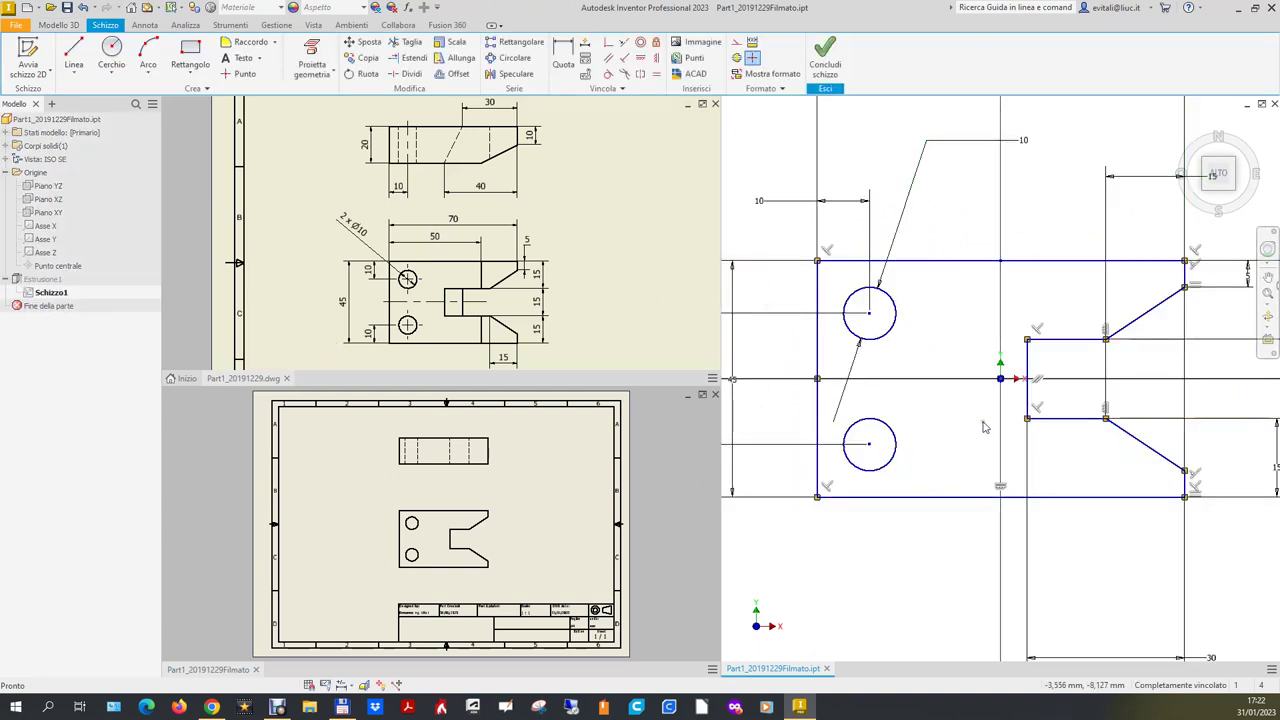
scroll(986, 428, "up", 2)
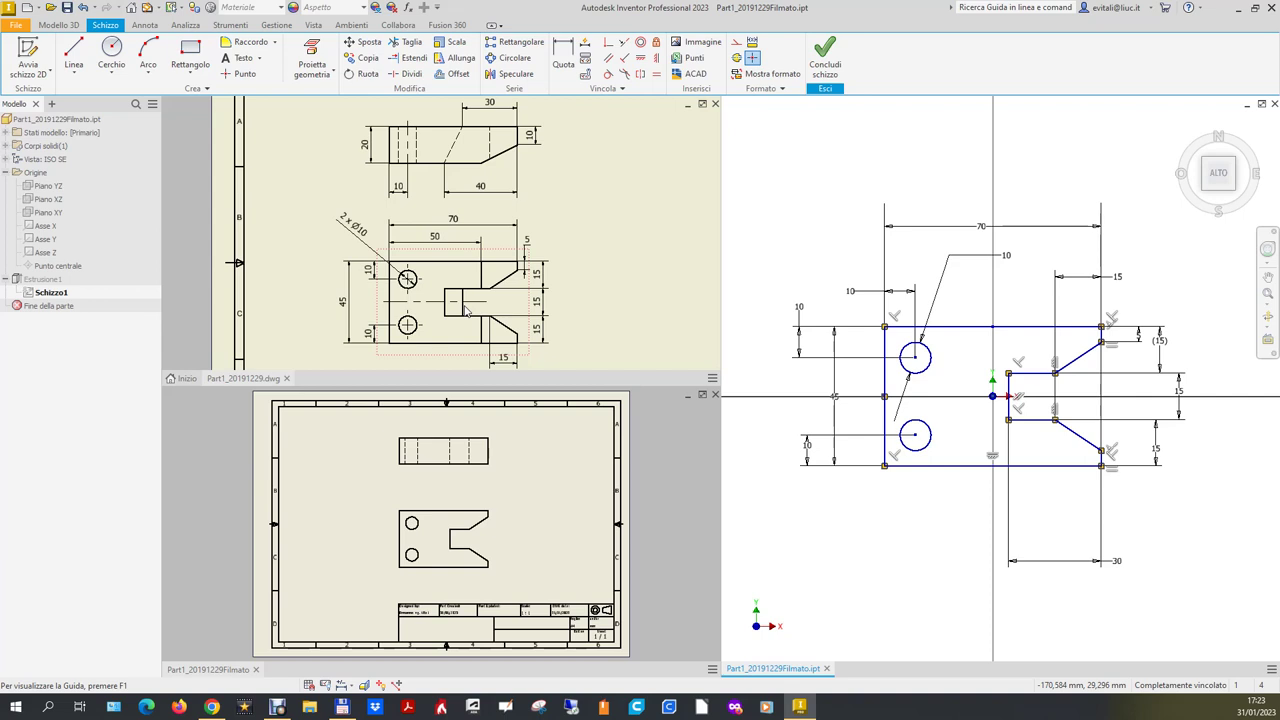
Move the top view slightly lower on the drawing sheet.
left_click(447, 442)
left_click(438, 440)
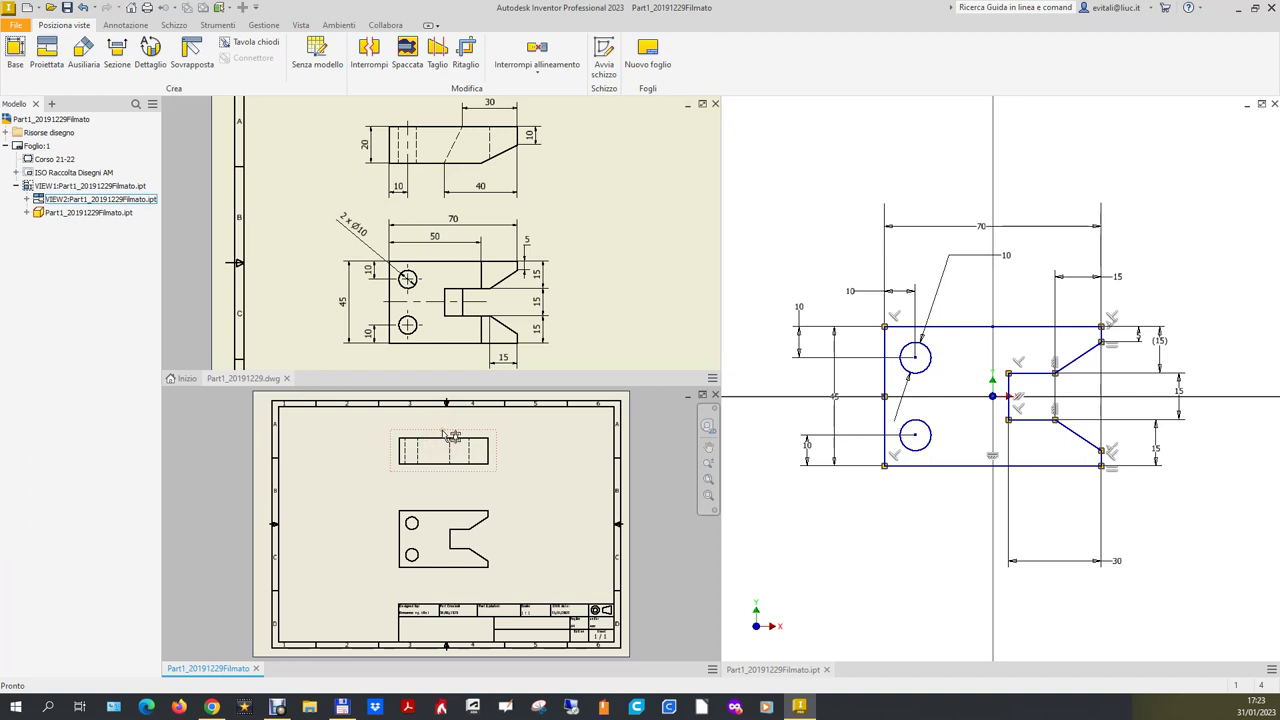
left_click_drag(443, 440, 454, 460)
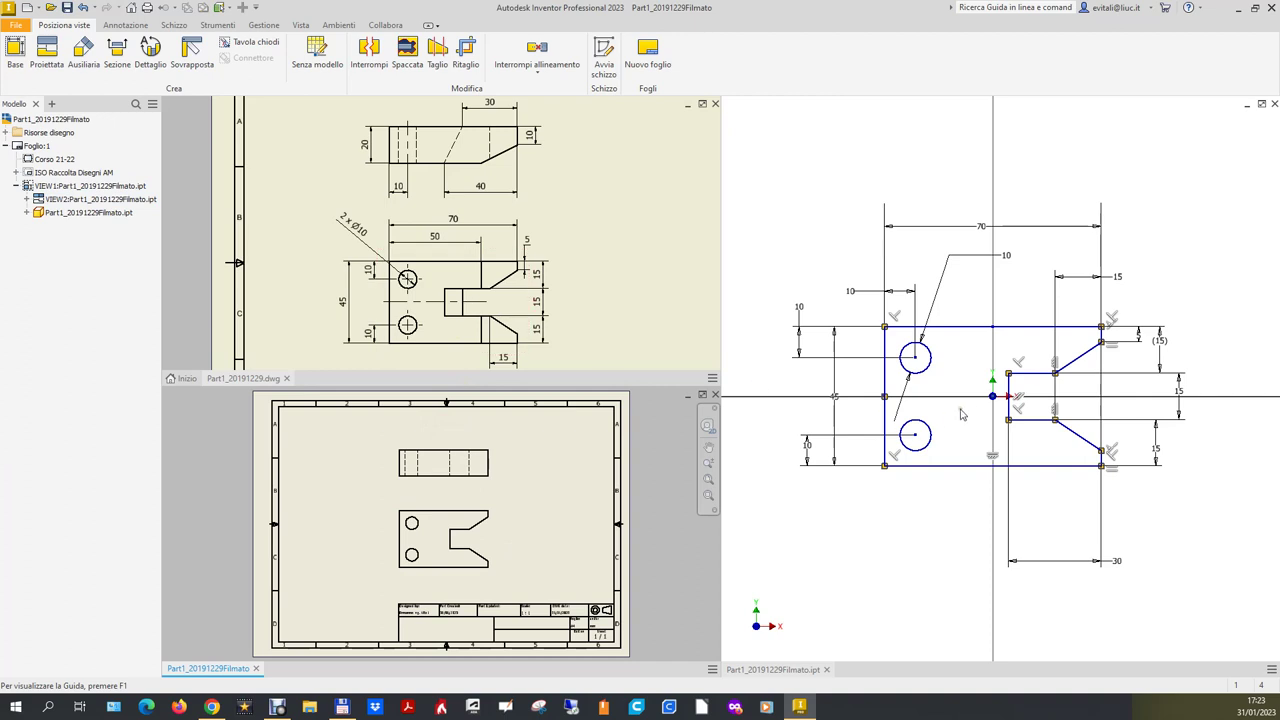
Finish the profile sketch in the part and return to the 3D home view.
left_click(1097, 209)
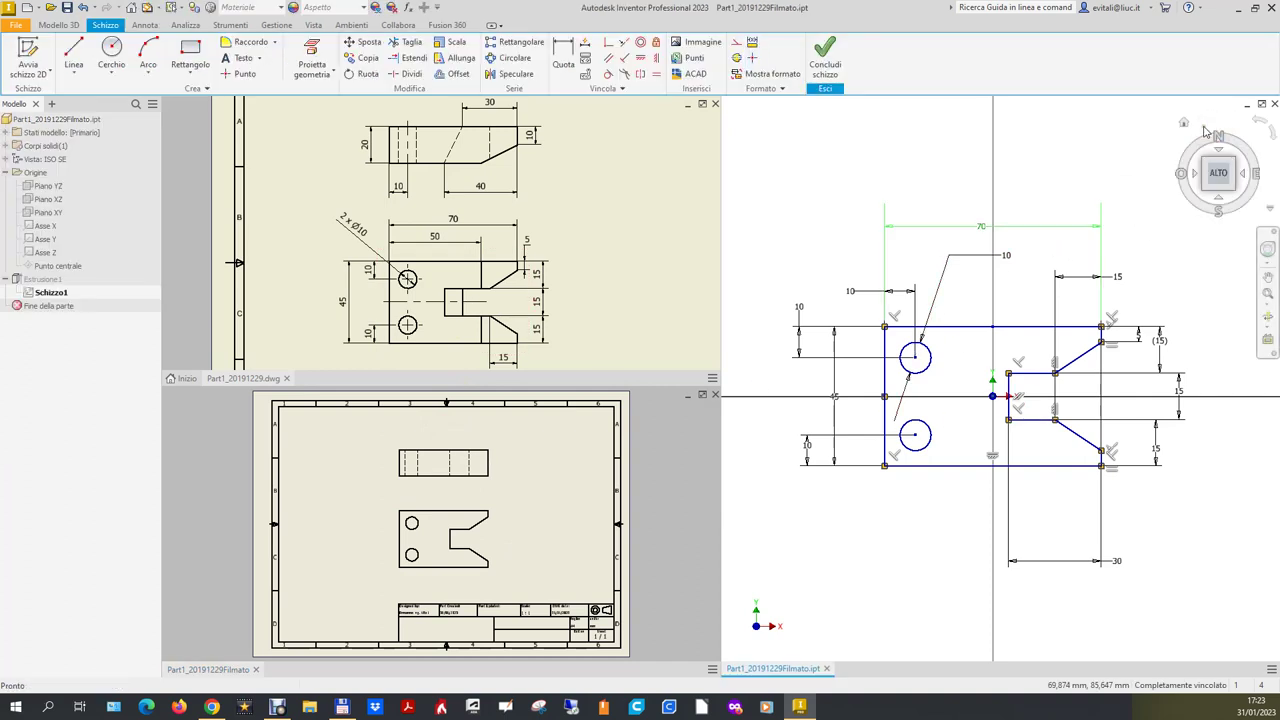
left_click(825, 55)
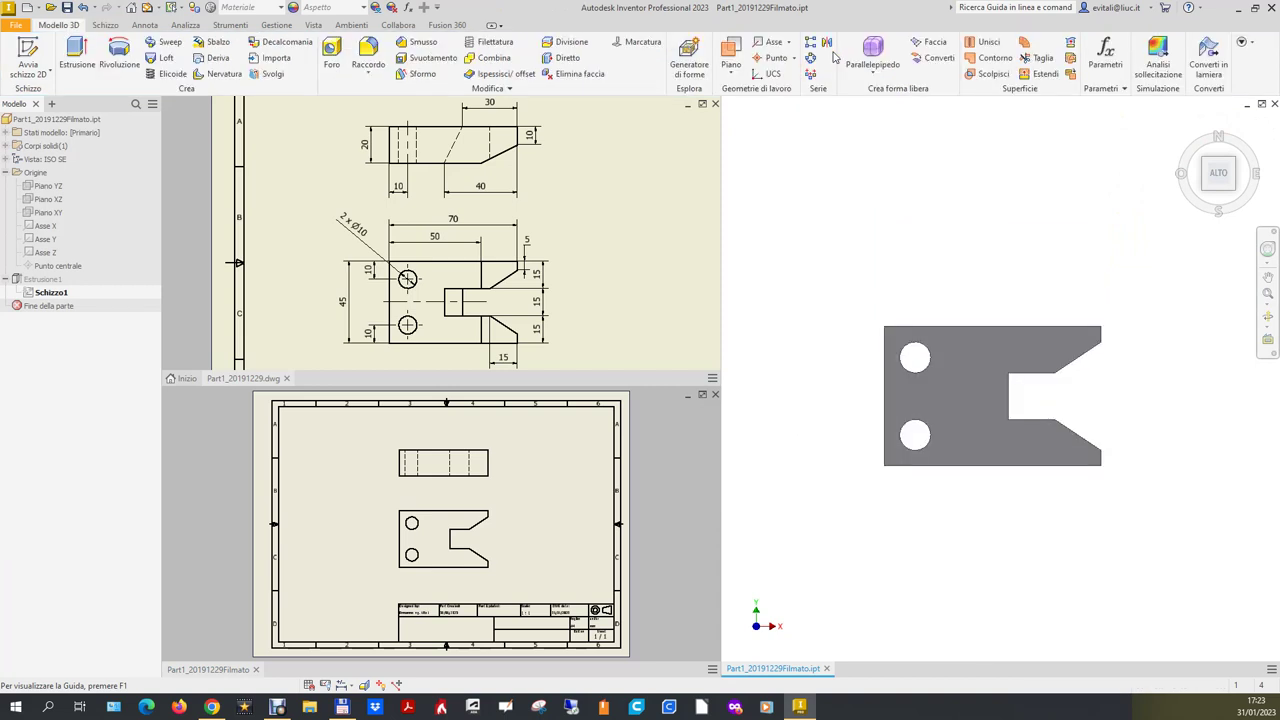
left_click(1184, 124)
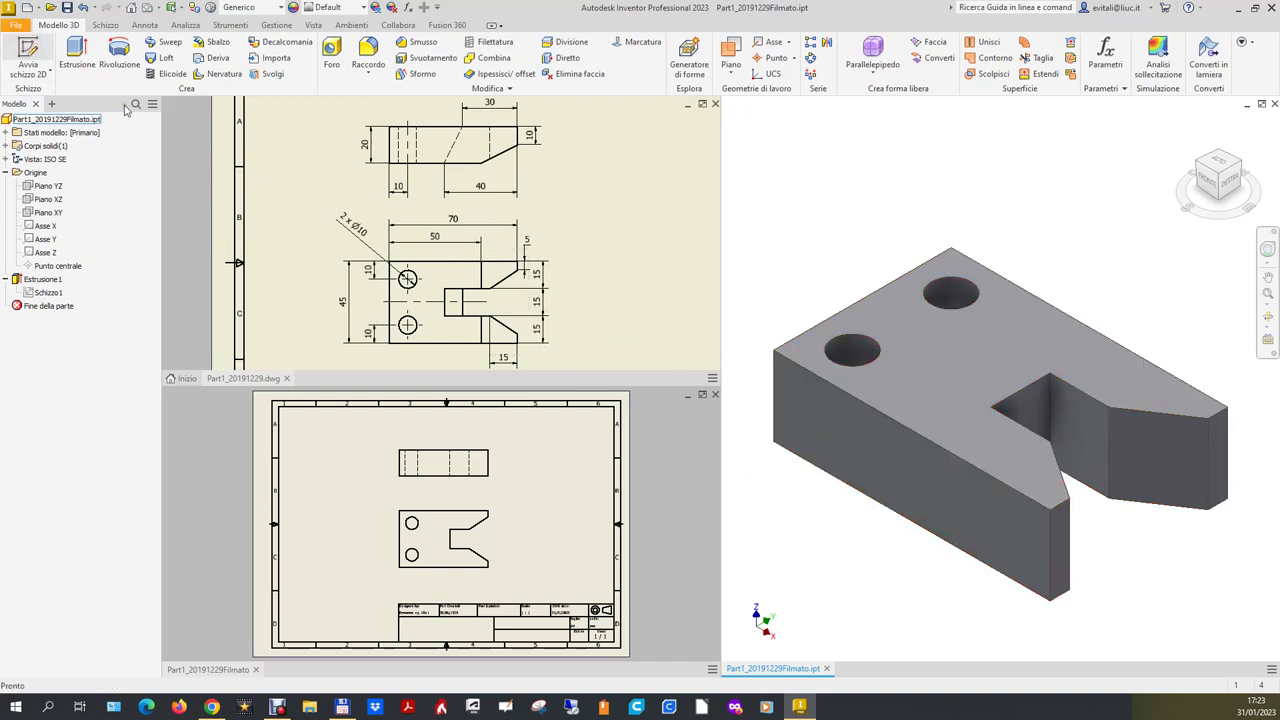
Start a new 2D sketch, Schizzo2, on the bracket's front face.
left_click(28, 50)
left_click(892, 468)
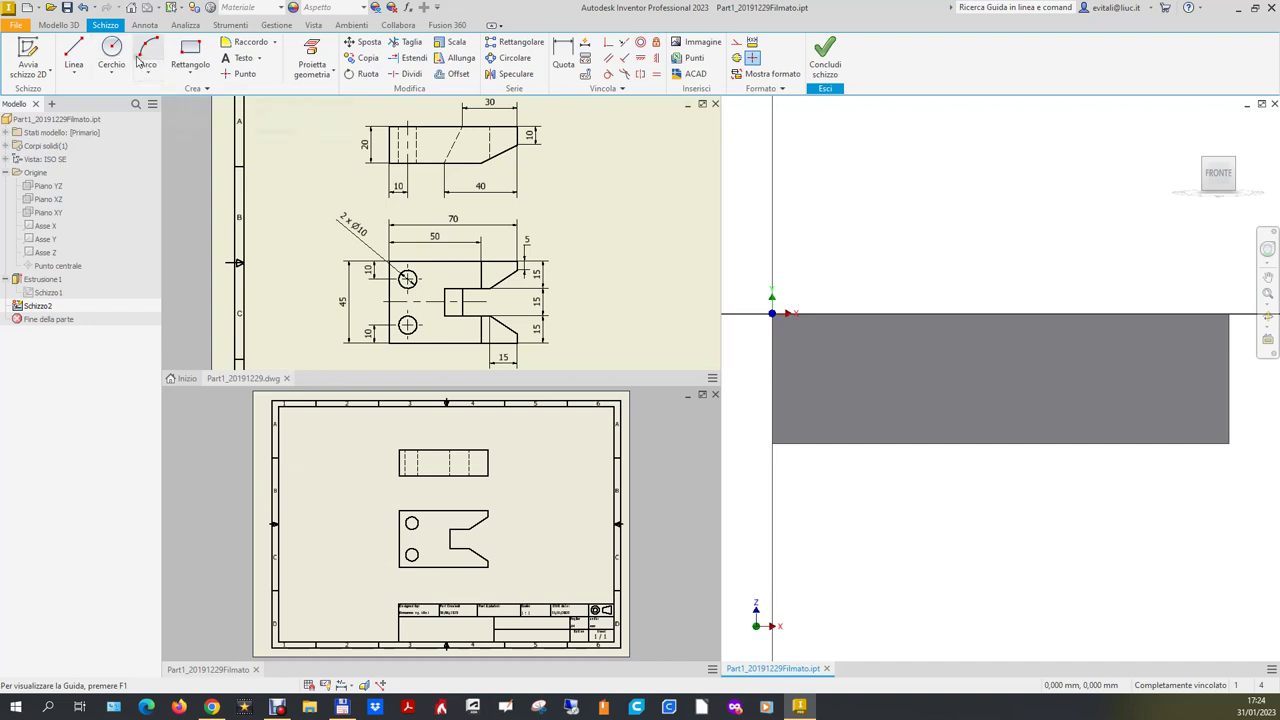
left_click(74, 55)
Draw a closed triangle of sloped, horizontal and vertical lines at the face's bottom-right corner.
left_click(1221, 371)
left_click(1108, 434)
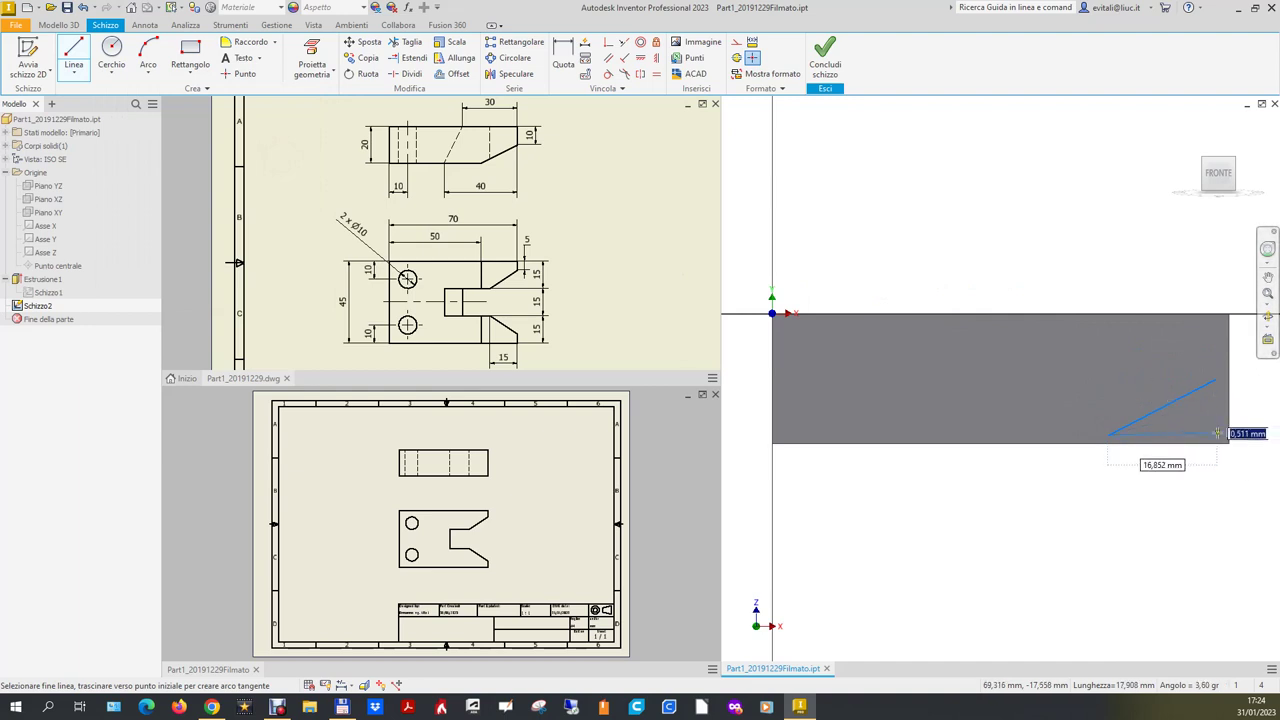
left_click(1216, 434)
left_click(1216, 381)
key("Escape")
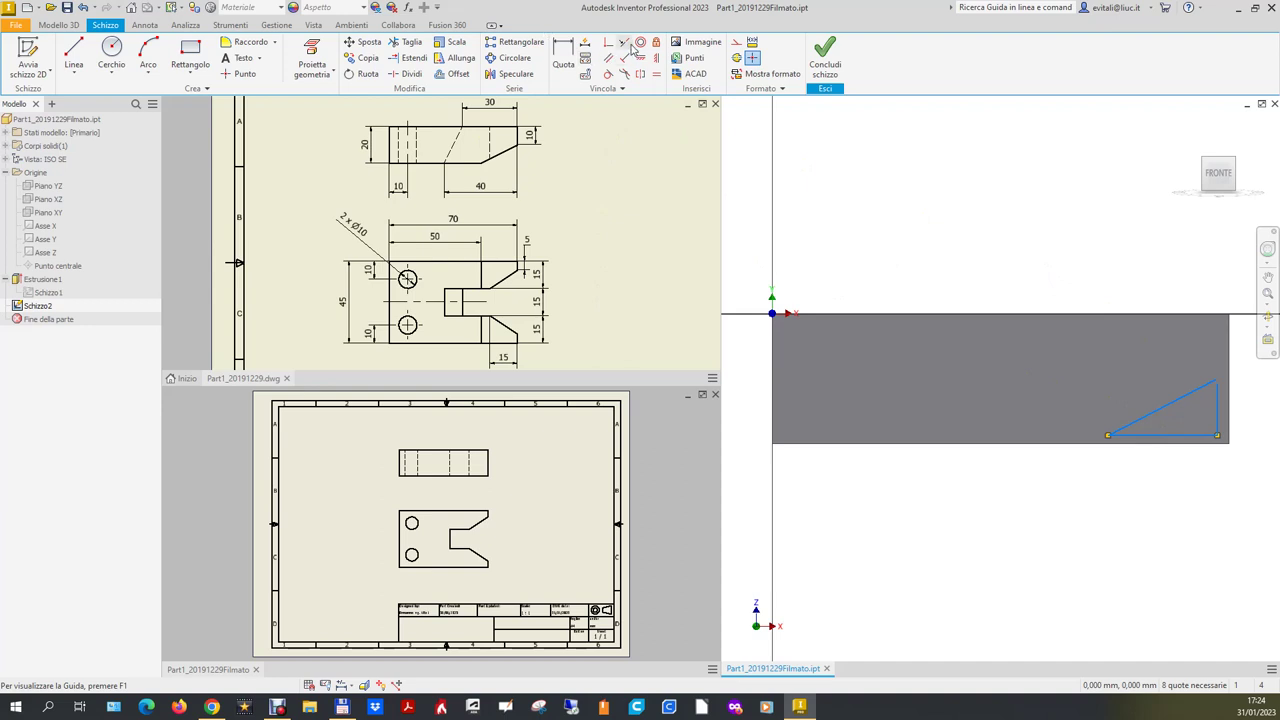
left_click(628, 44)
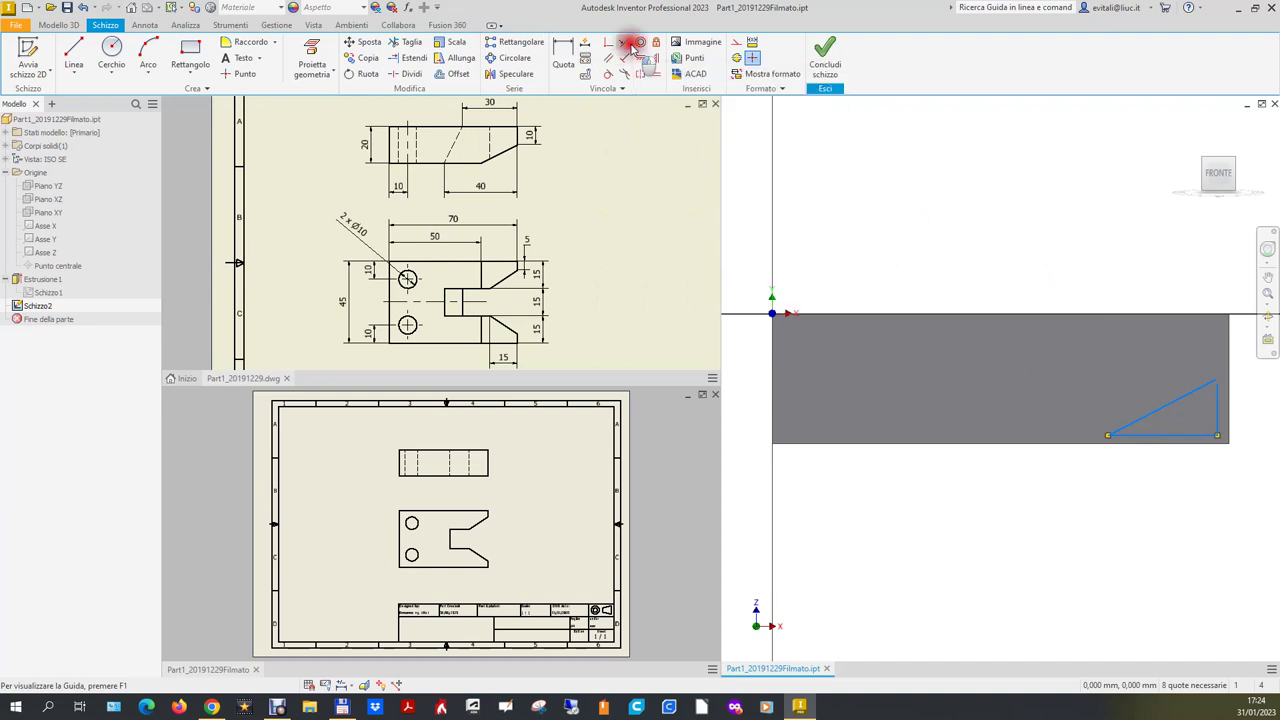
Make the triangle's bottom and vertical sides collinear with the face edges and its top corner coincident.
left_click(1180, 438)
left_click(1185, 446)
left_click(1217, 420)
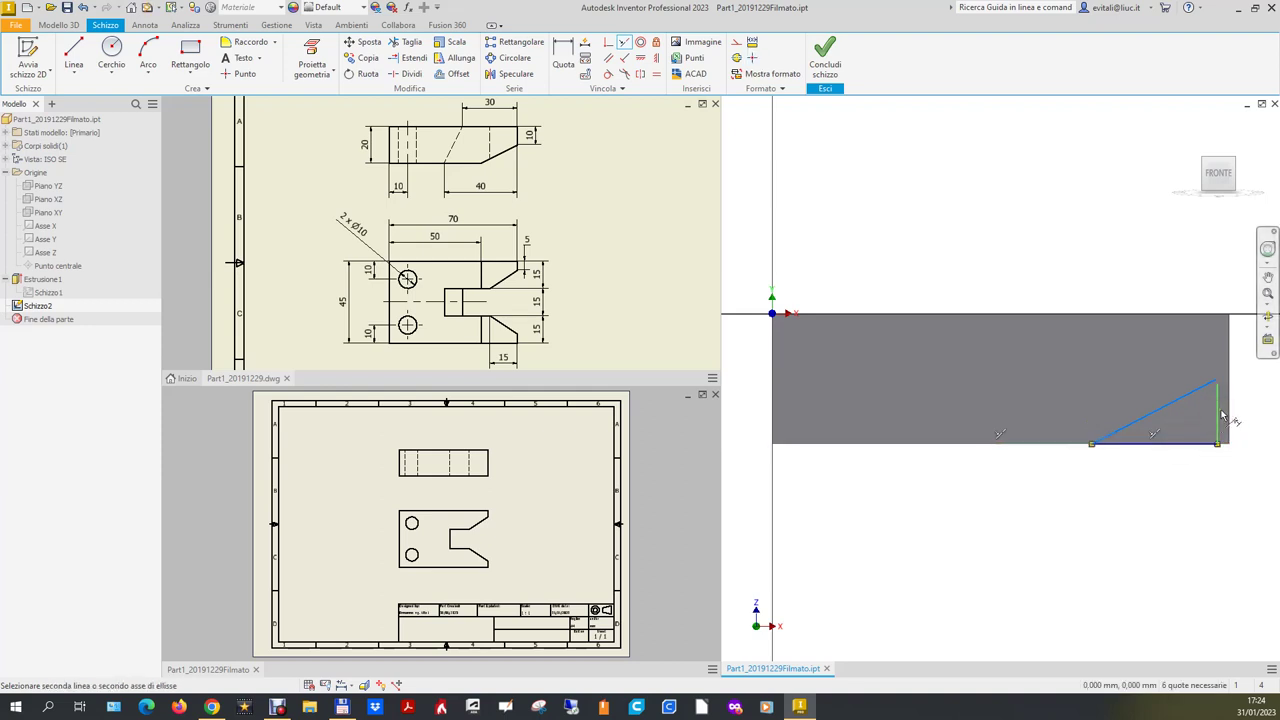
left_click(1228, 402)
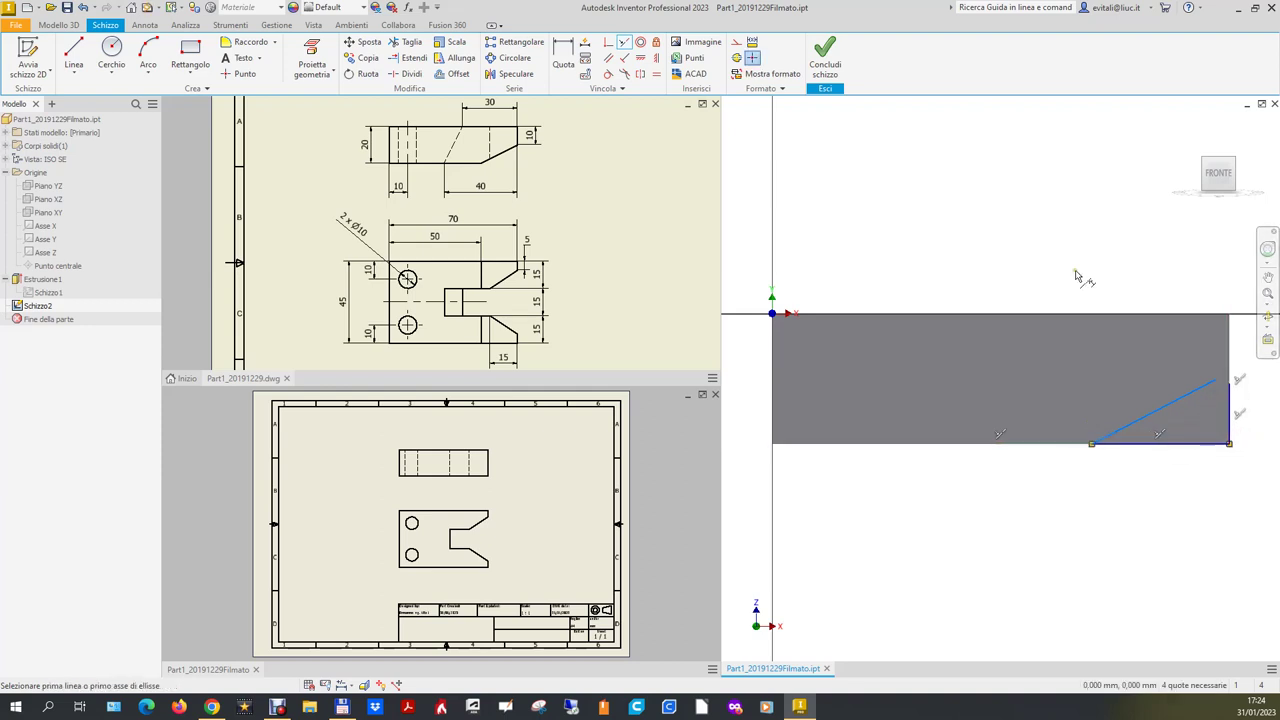
left_click(608, 42)
left_click(1231, 408)
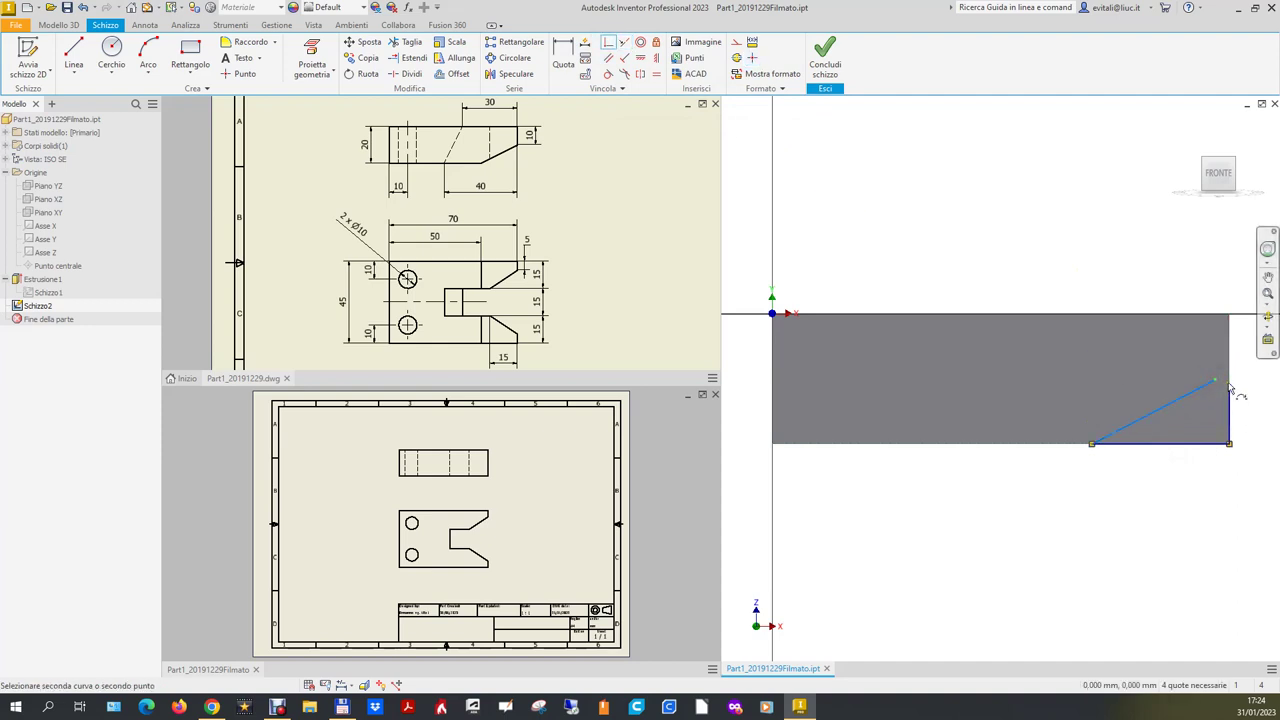
left_click(1216, 382)
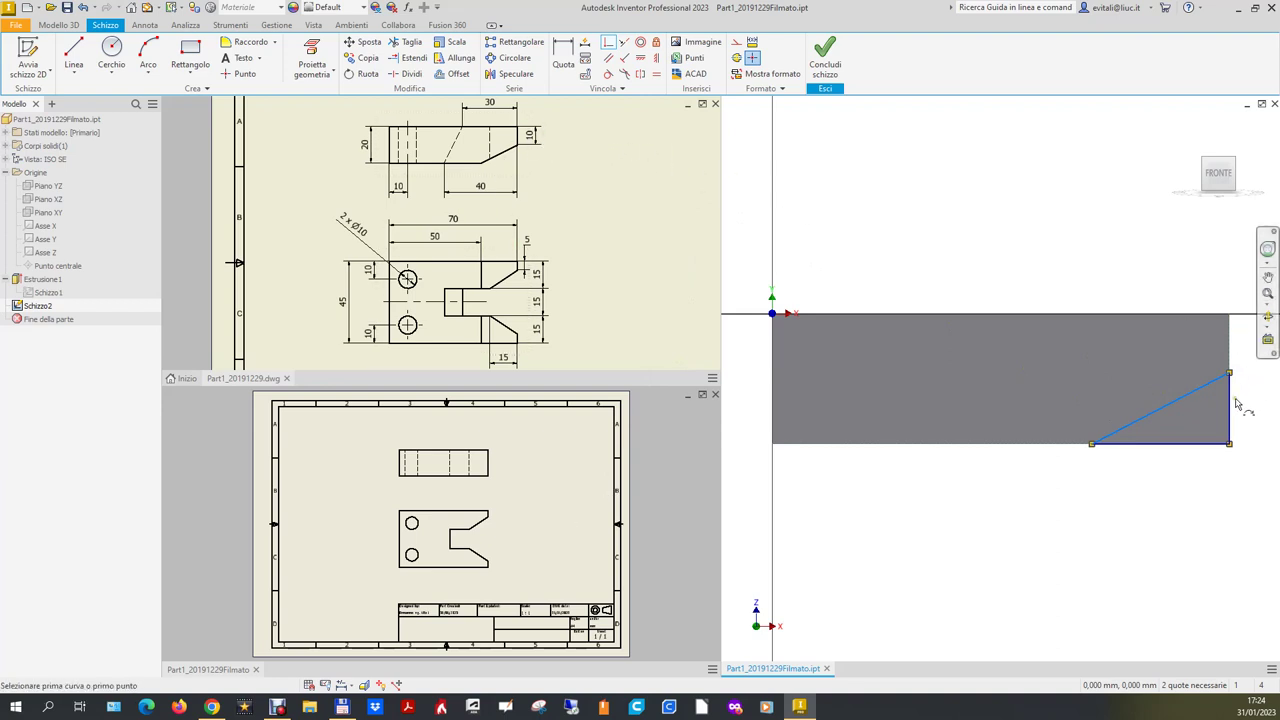
left_click(563, 55)
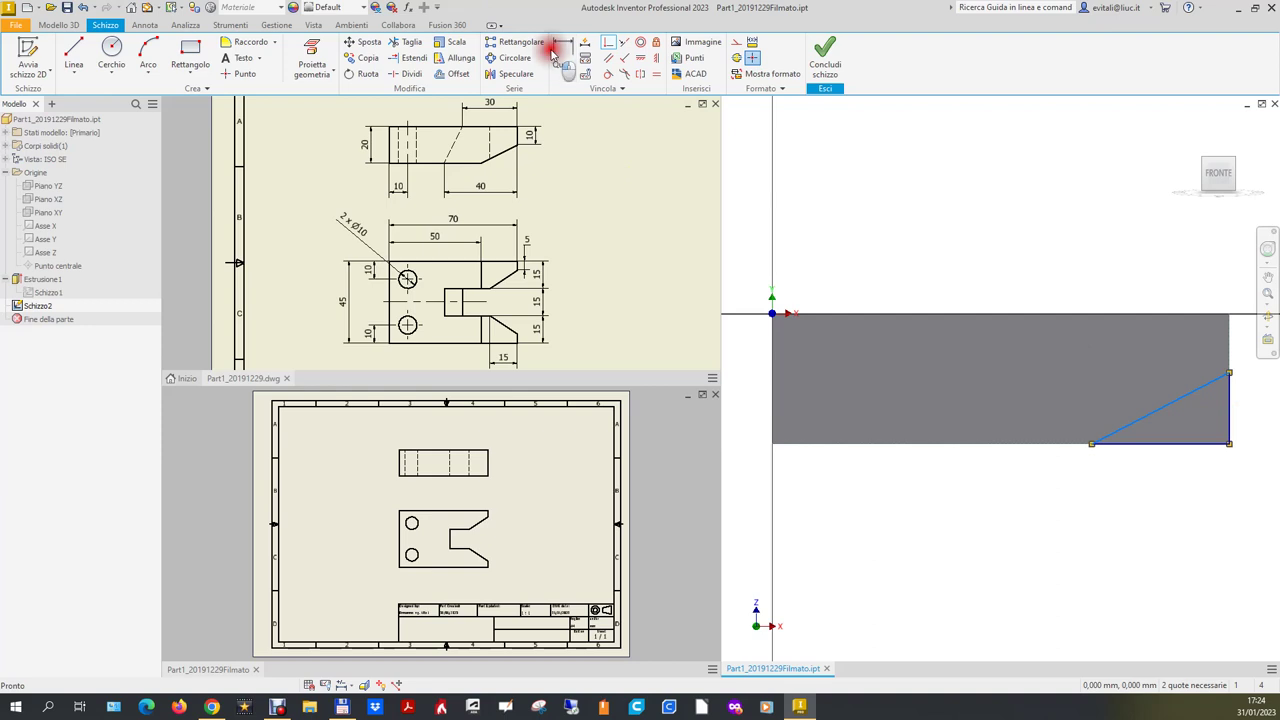
Dimension the triangle's vertical side to 10 and bottom side to 20, then finish Schizzo2.
left_click(1230, 408)
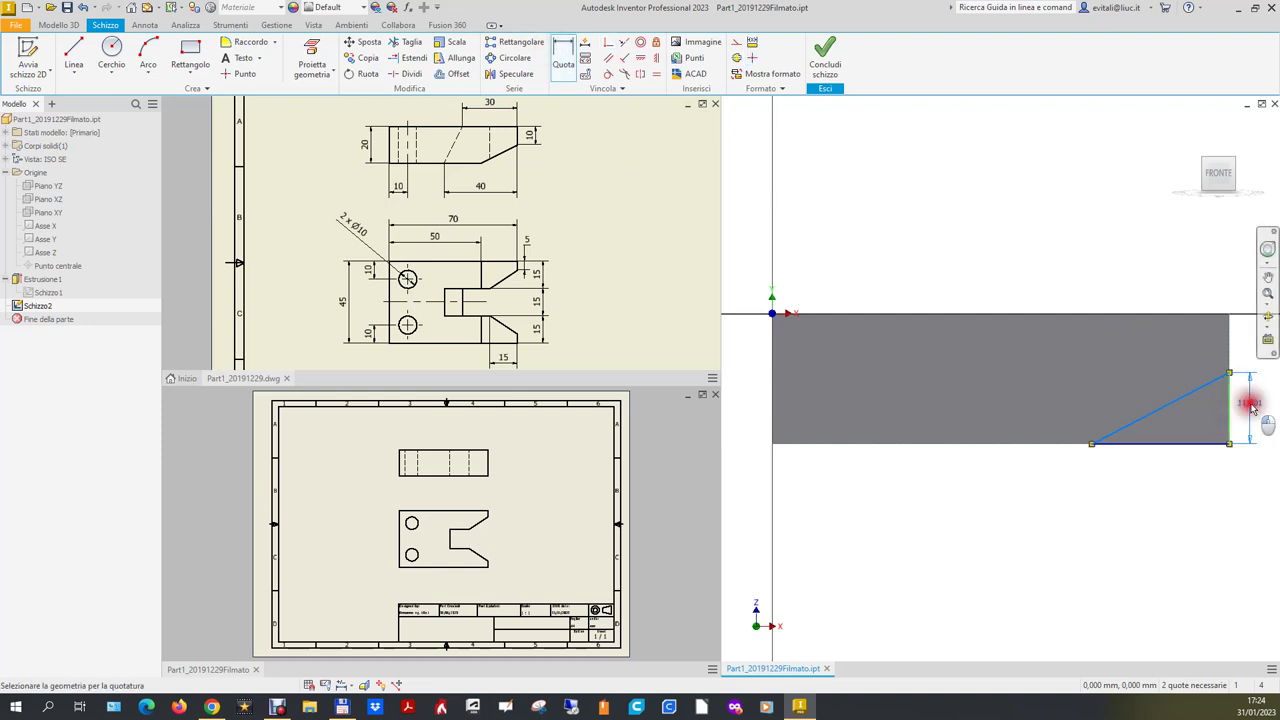
left_click(1250, 409)
type("1")
key("Return")
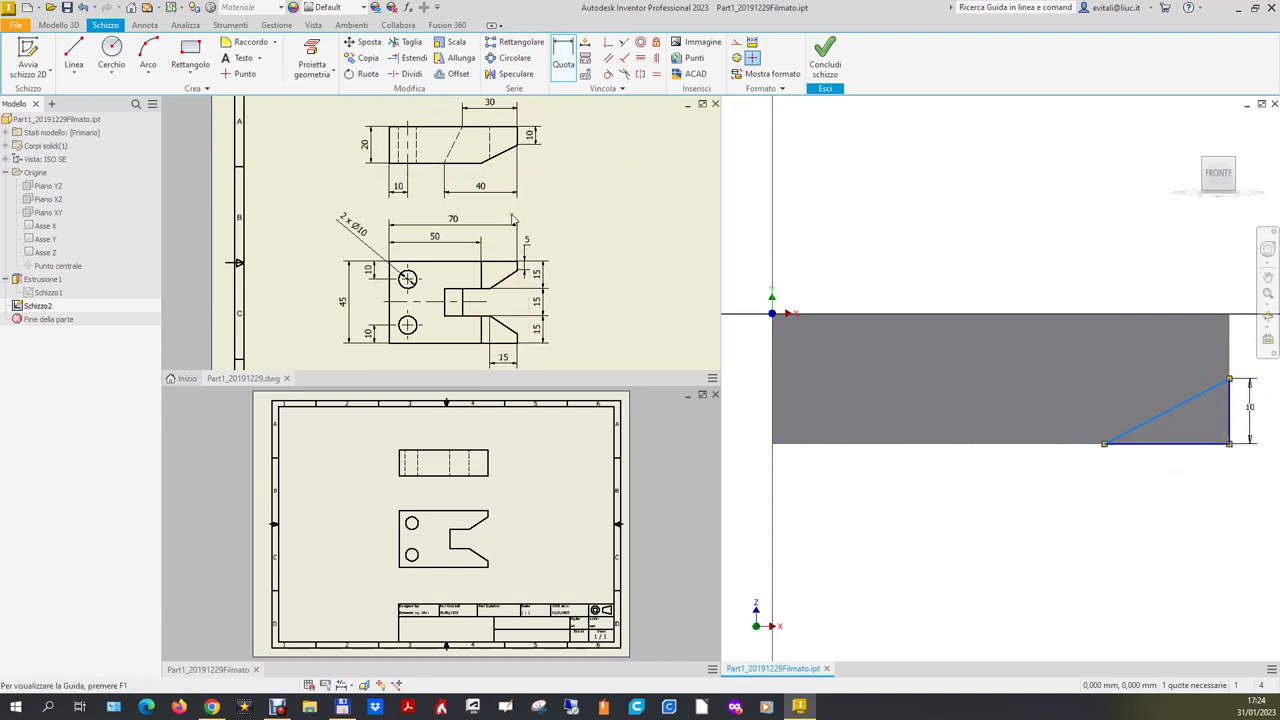
key("Escape")
left_click(563, 55)
left_click(1174, 449)
left_click(1199, 518)
type("20")
key("Return")
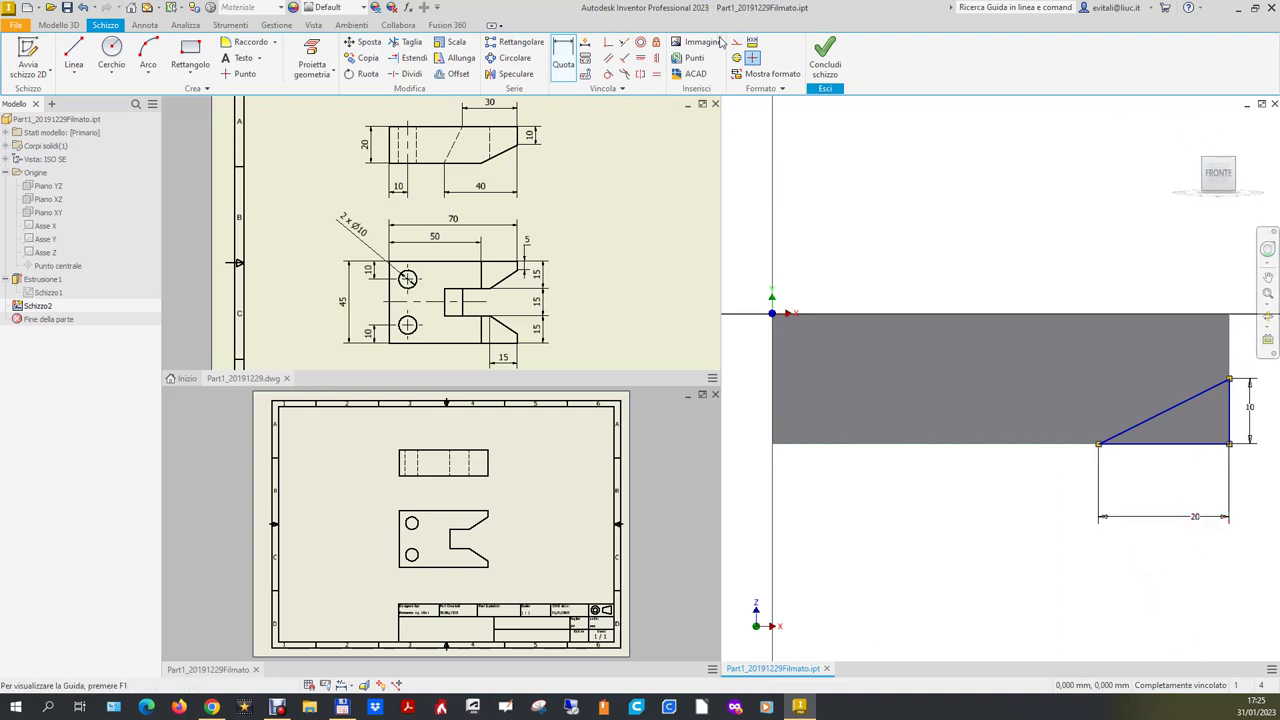
left_click(808, 68)
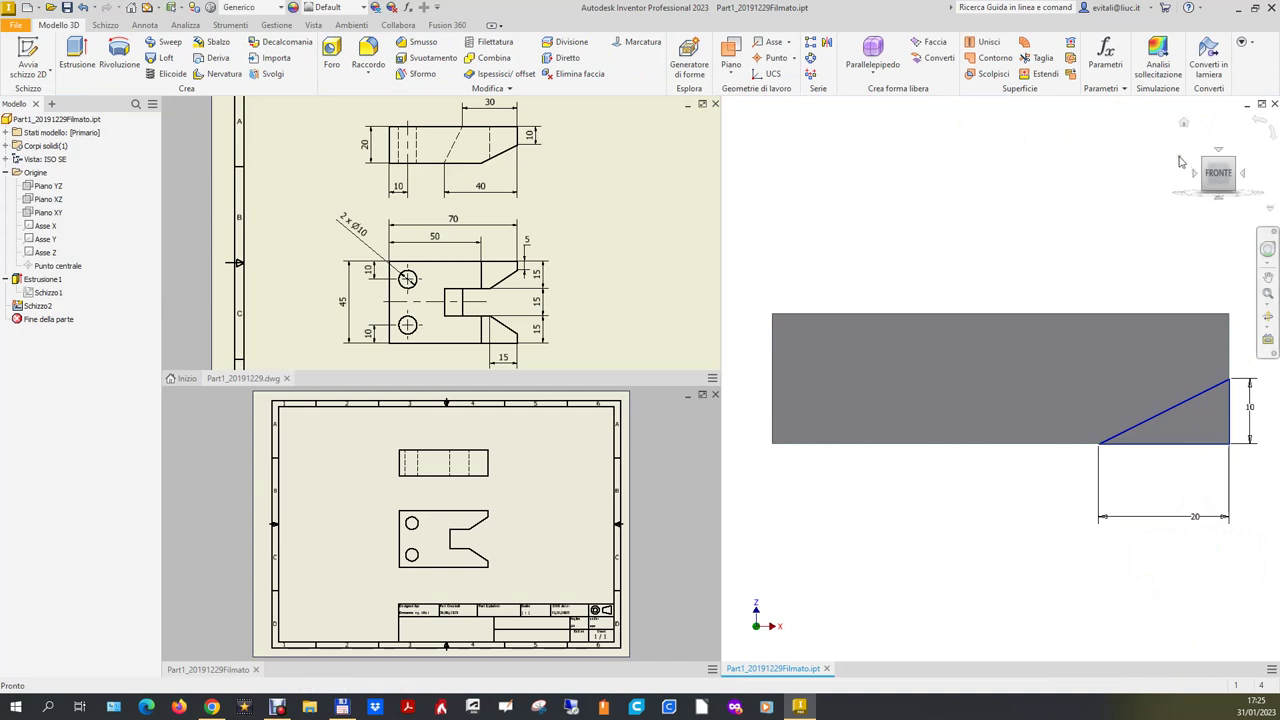
left_click(1186, 125)
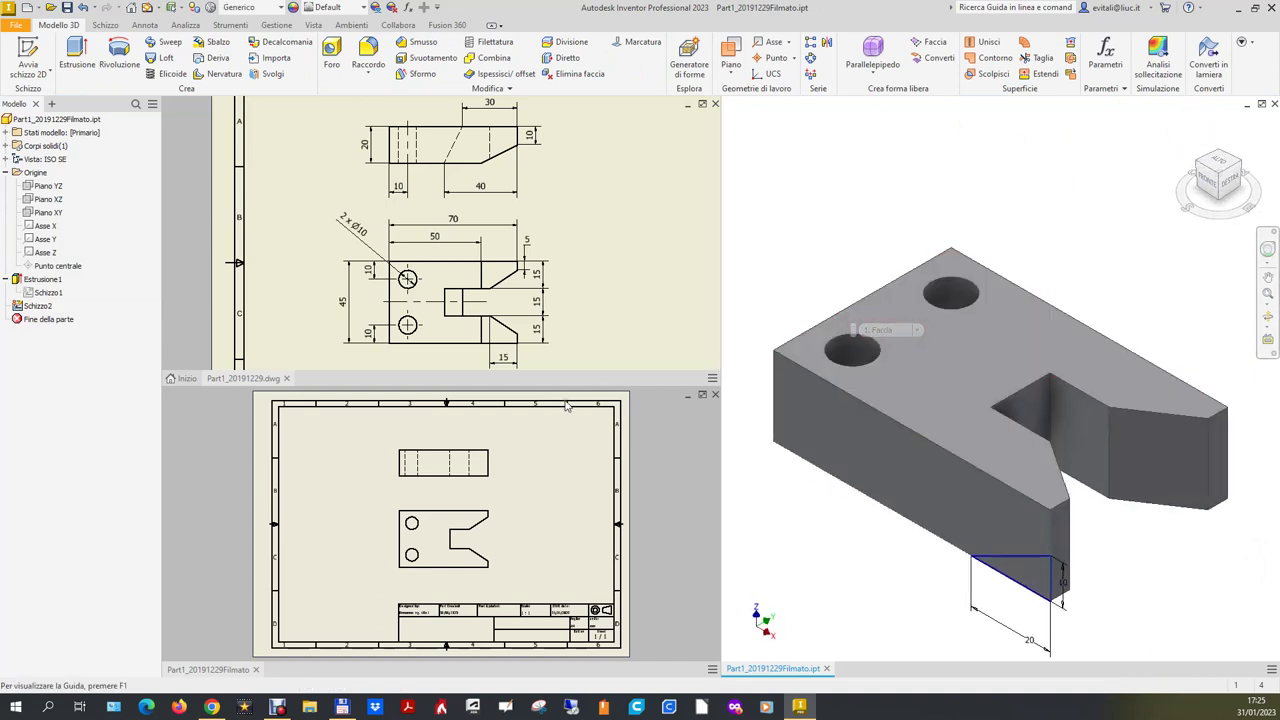
Cut the triangle through all faces of the bracket with a flipped-direction extrusion, Estrusione2.
left_click(77, 50)
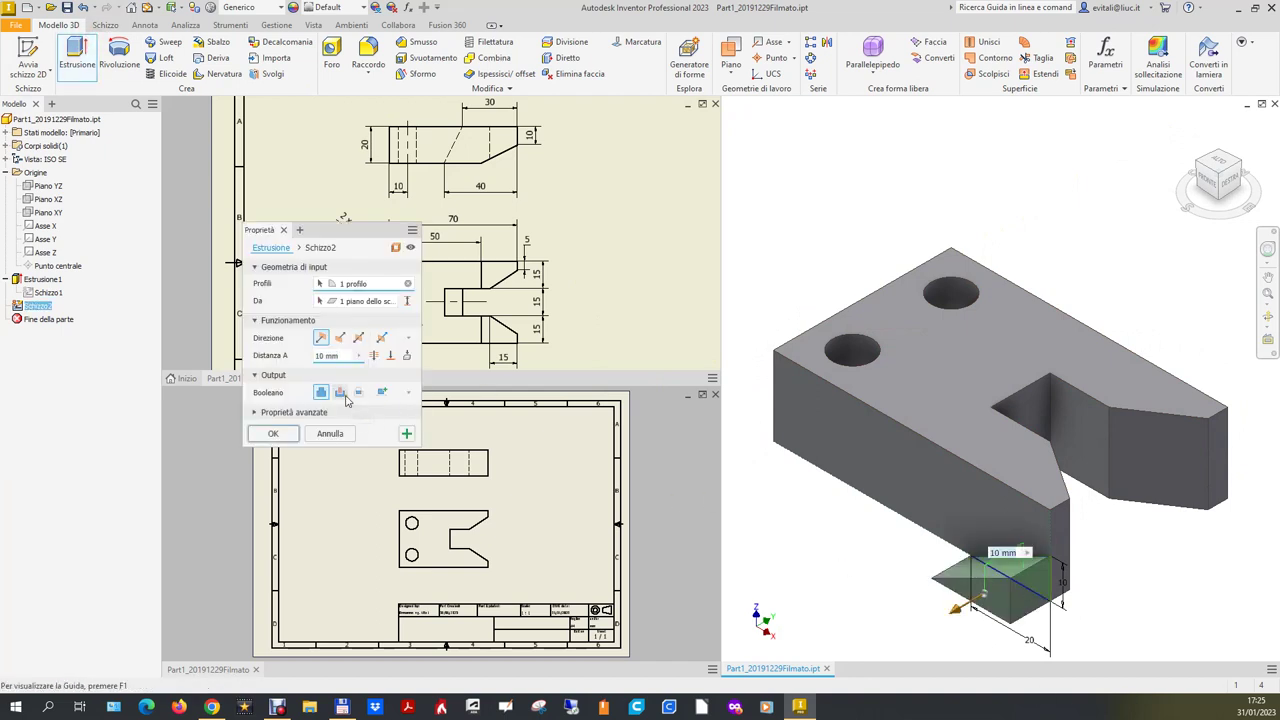
left_click(340, 337)
left_click(358, 356)
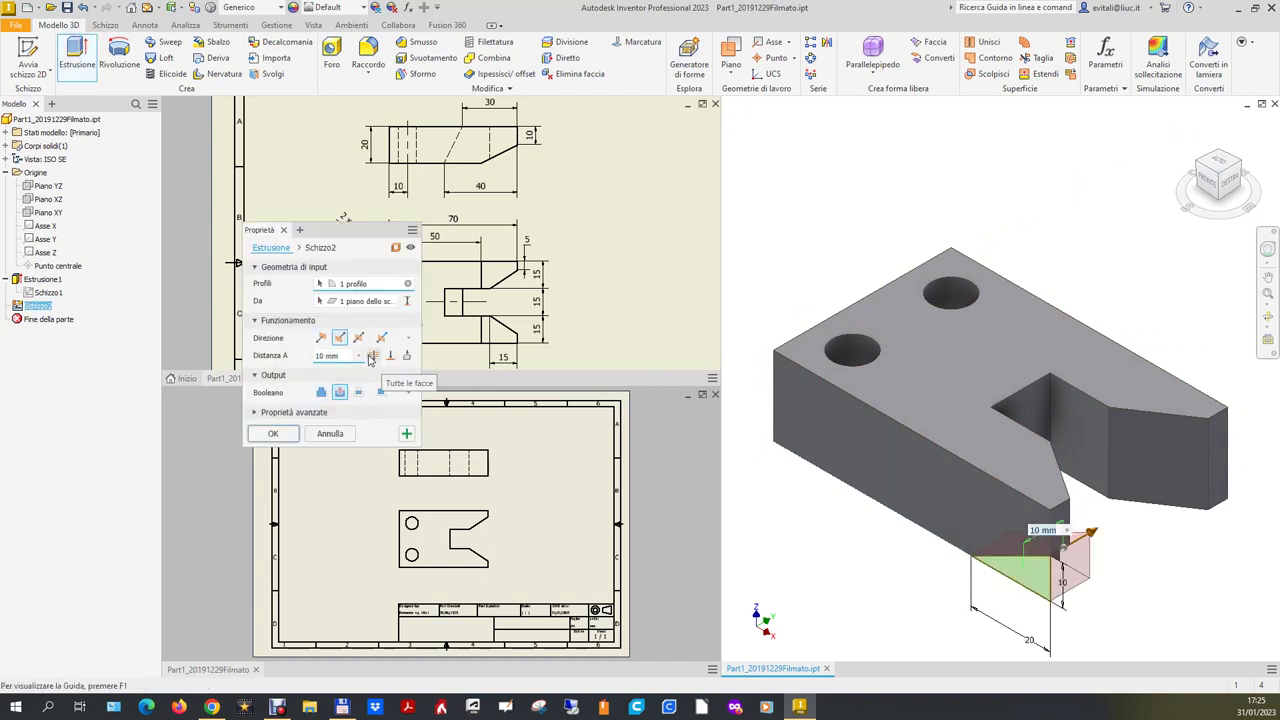
left_click(370, 358)
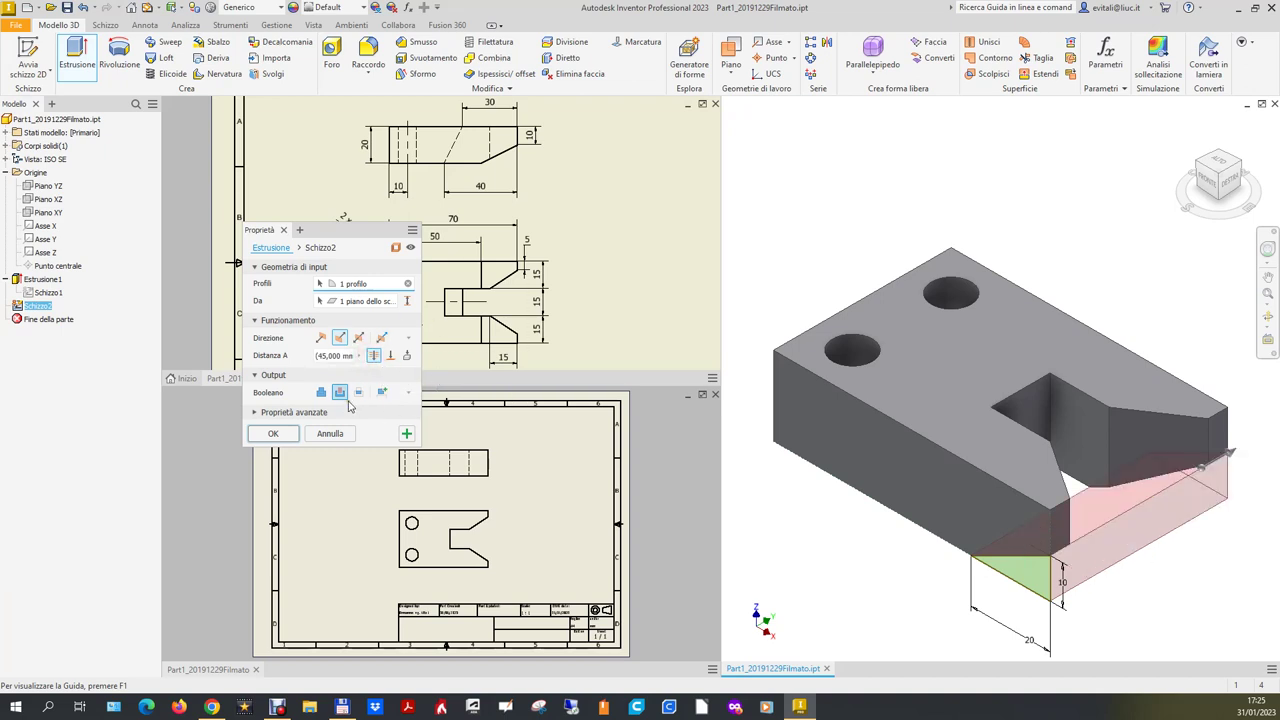
left_click(284, 434)
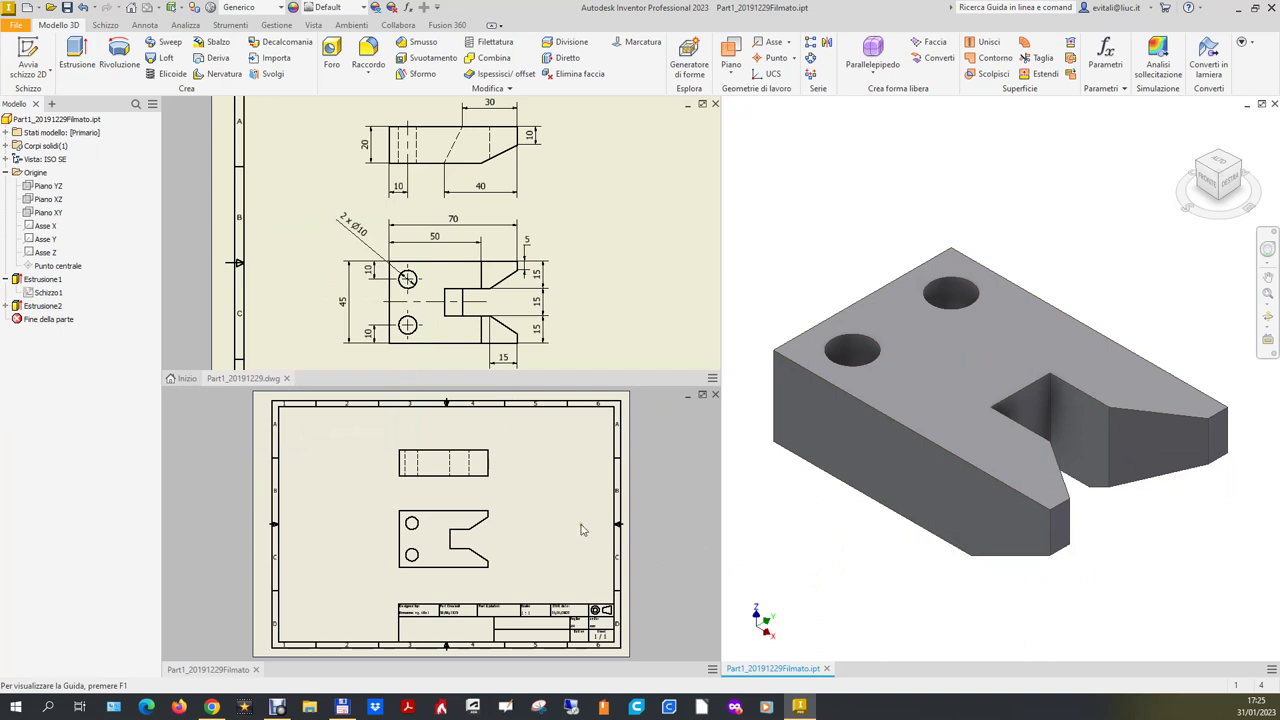
left_click(547, 513)
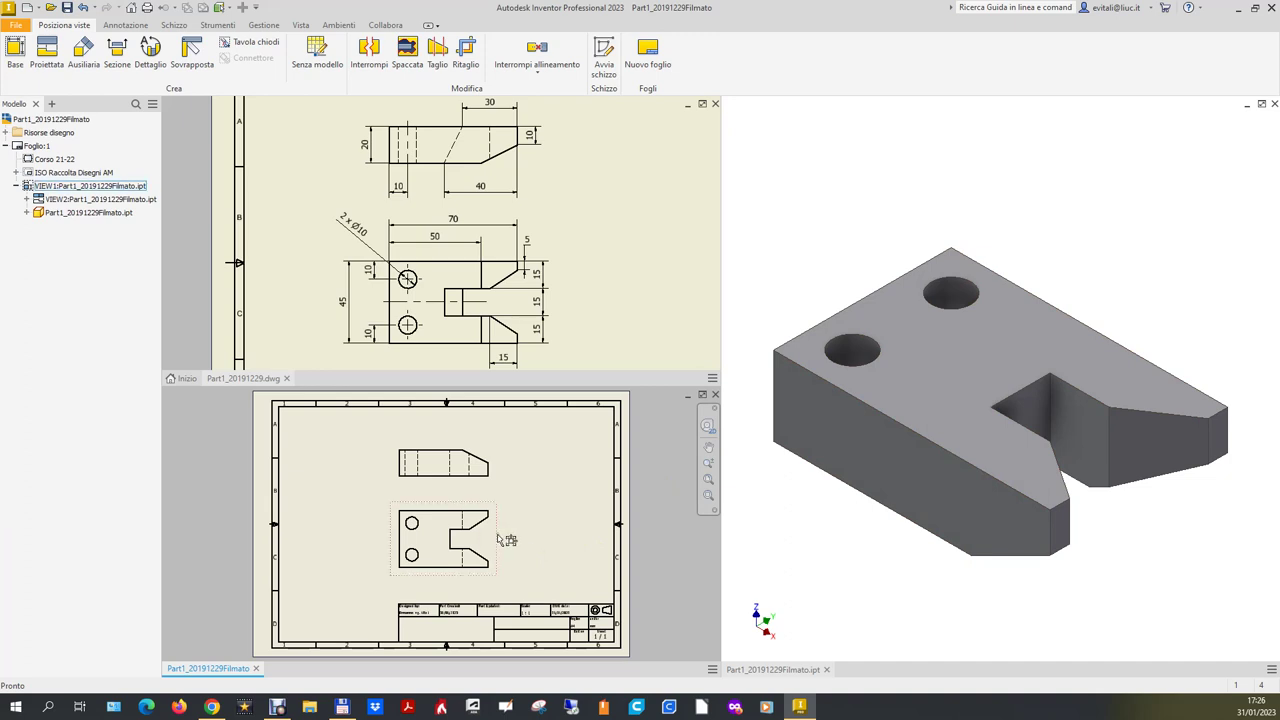
Reorient the front drawing view to show the part from above, update the dependent view, then return to the part window.
right_click(498, 538)
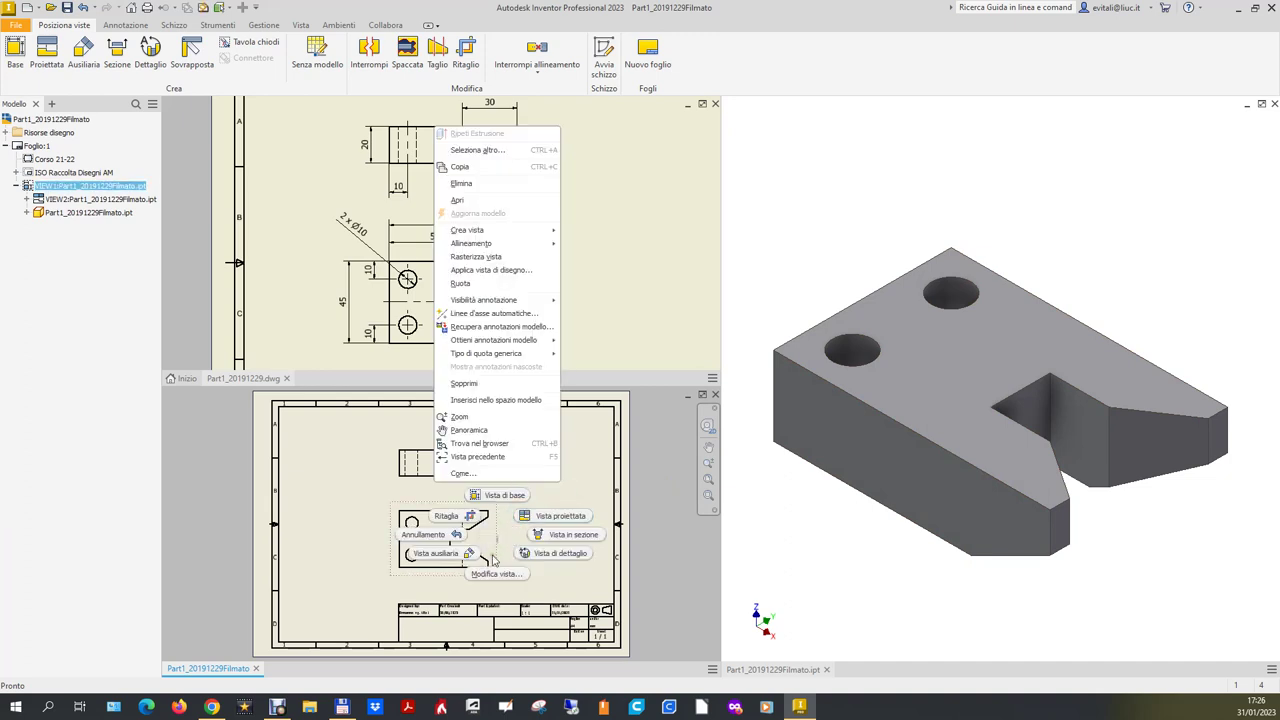
left_click(494, 573)
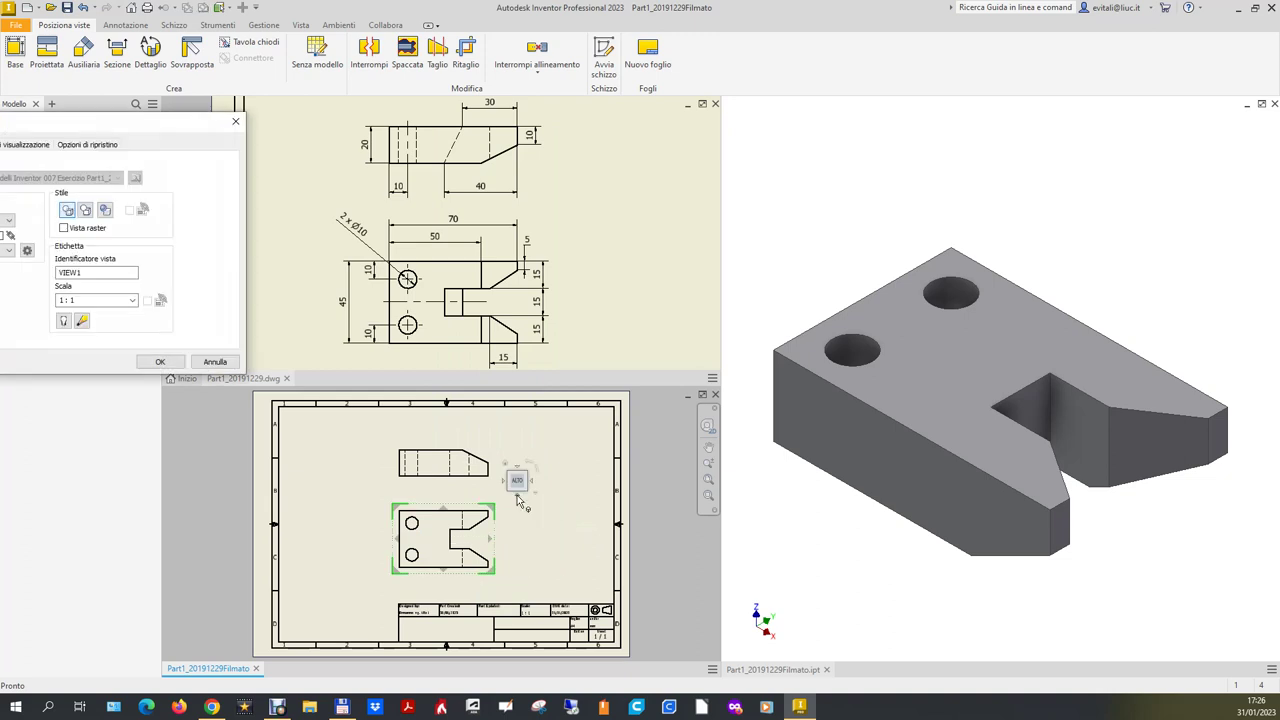
left_click(518, 498)
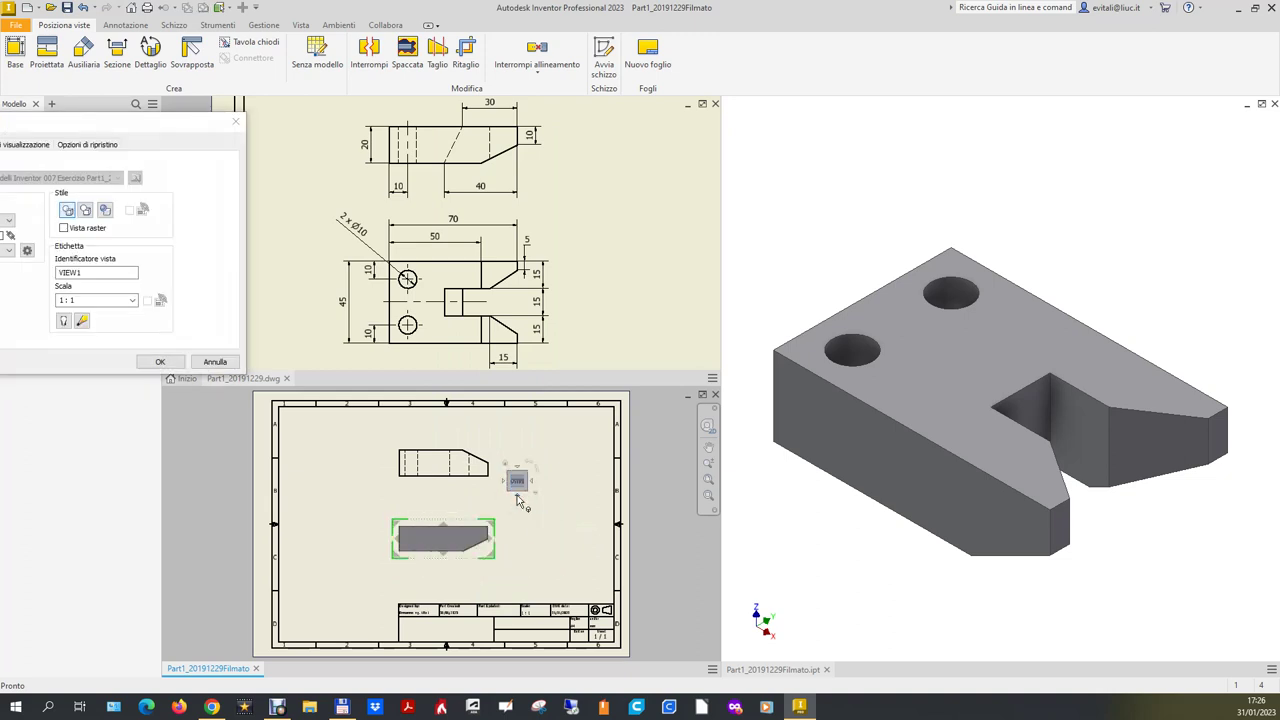
left_click(519, 500)
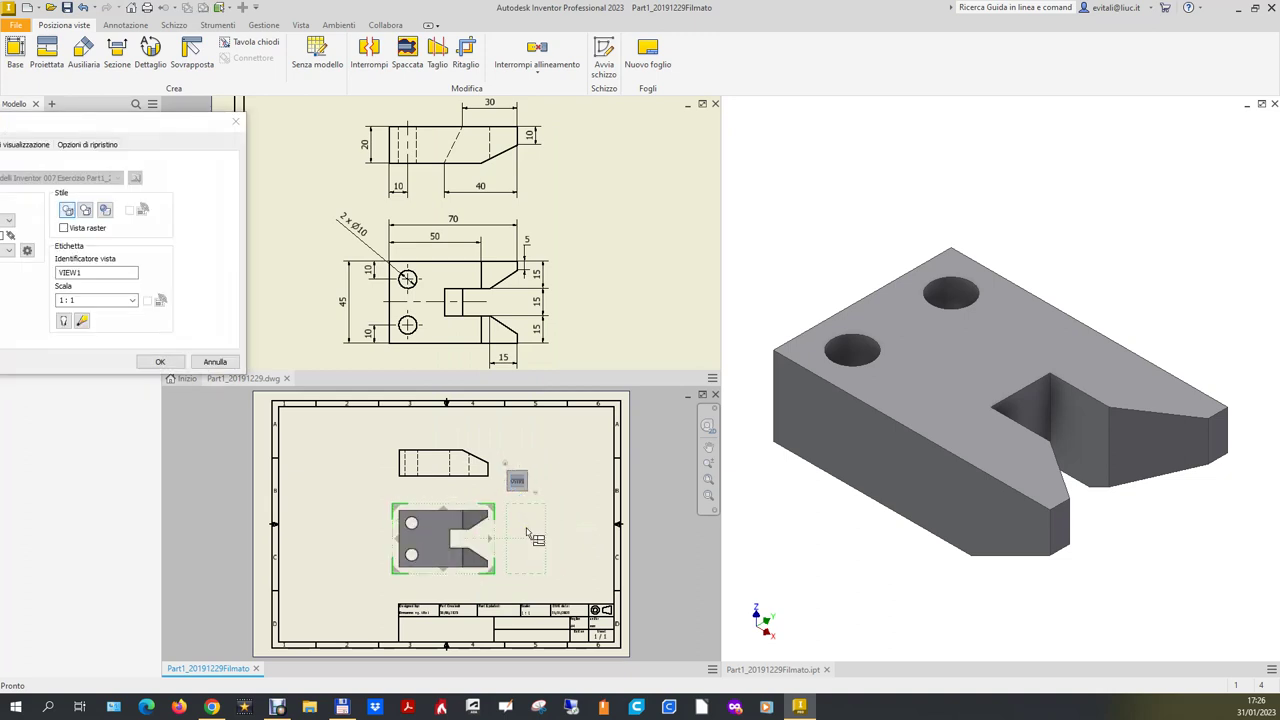
right_click(528, 535)
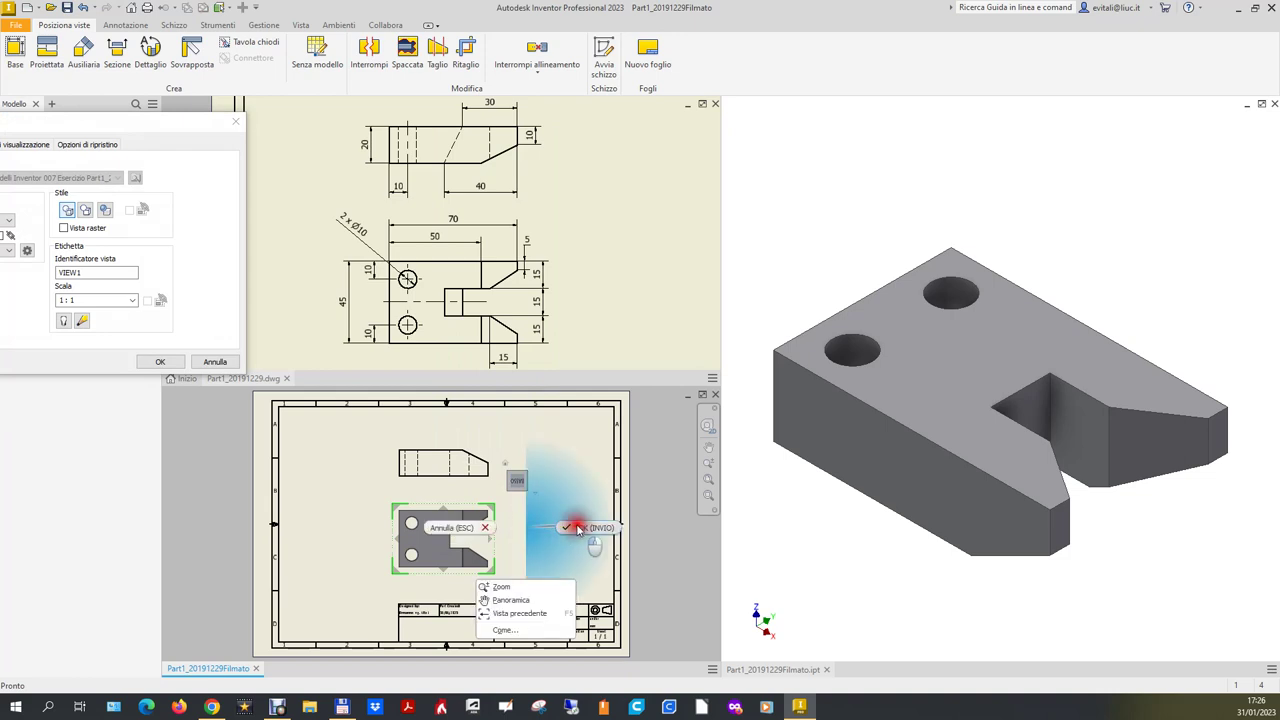
left_click(571, 523)
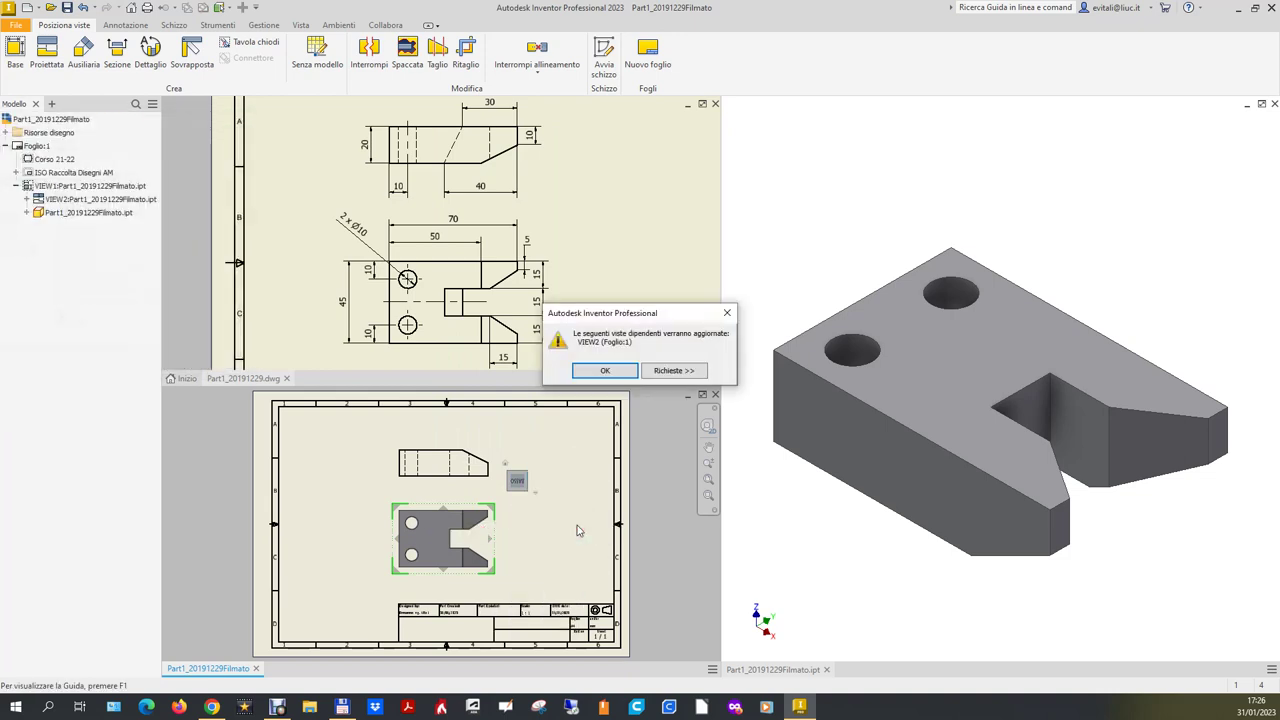
left_click(606, 371)
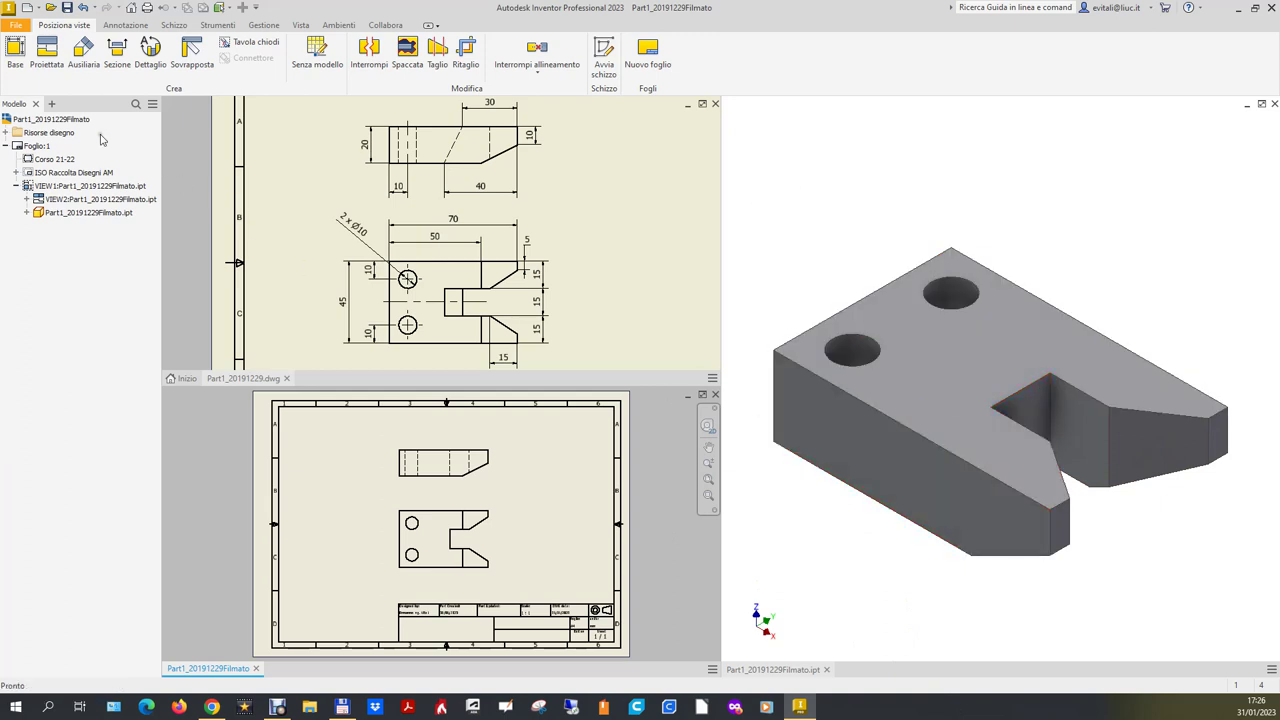
left_click(908, 578)
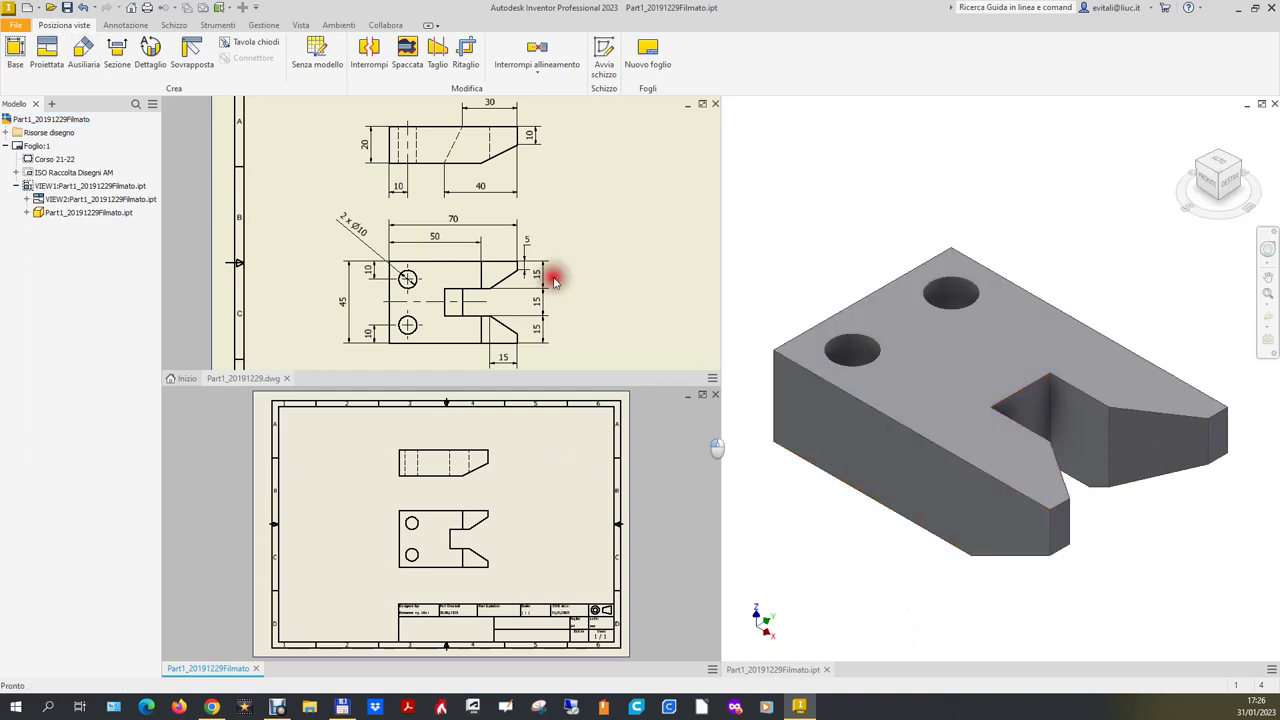
left_click(229, 24)
left_click(20, 55)
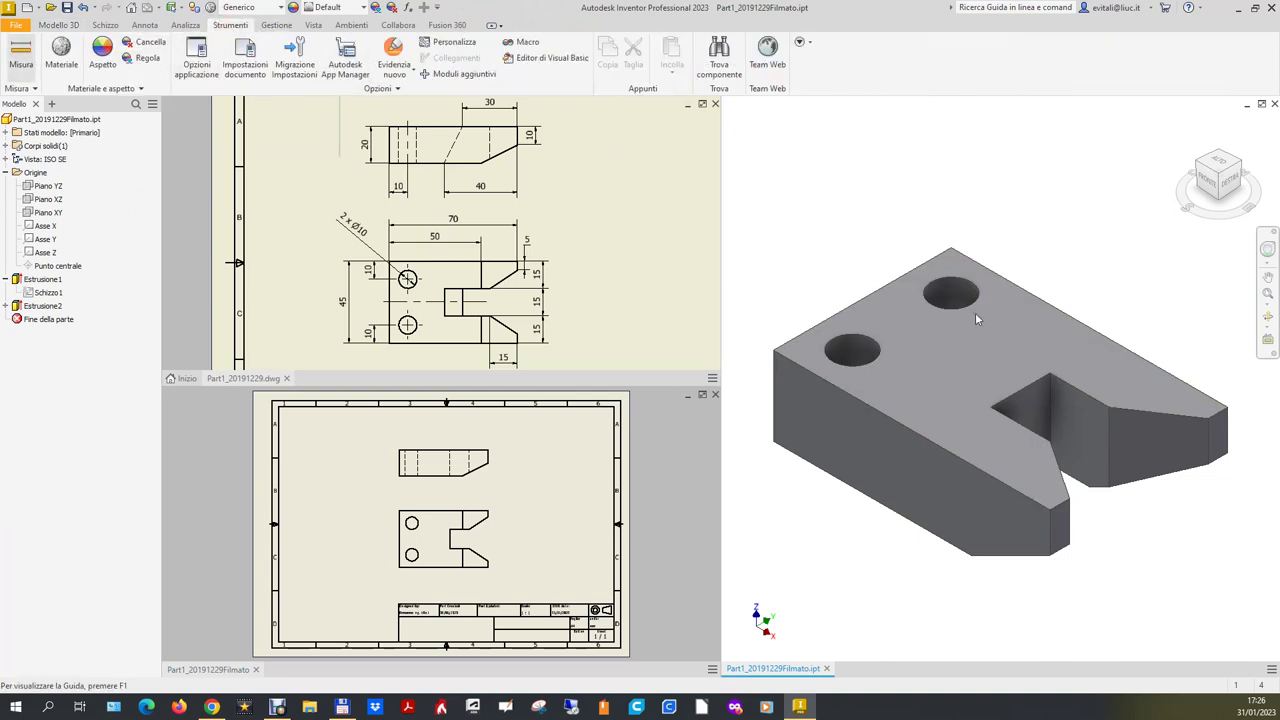
left_click(1028, 392)
left_click(1219, 419)
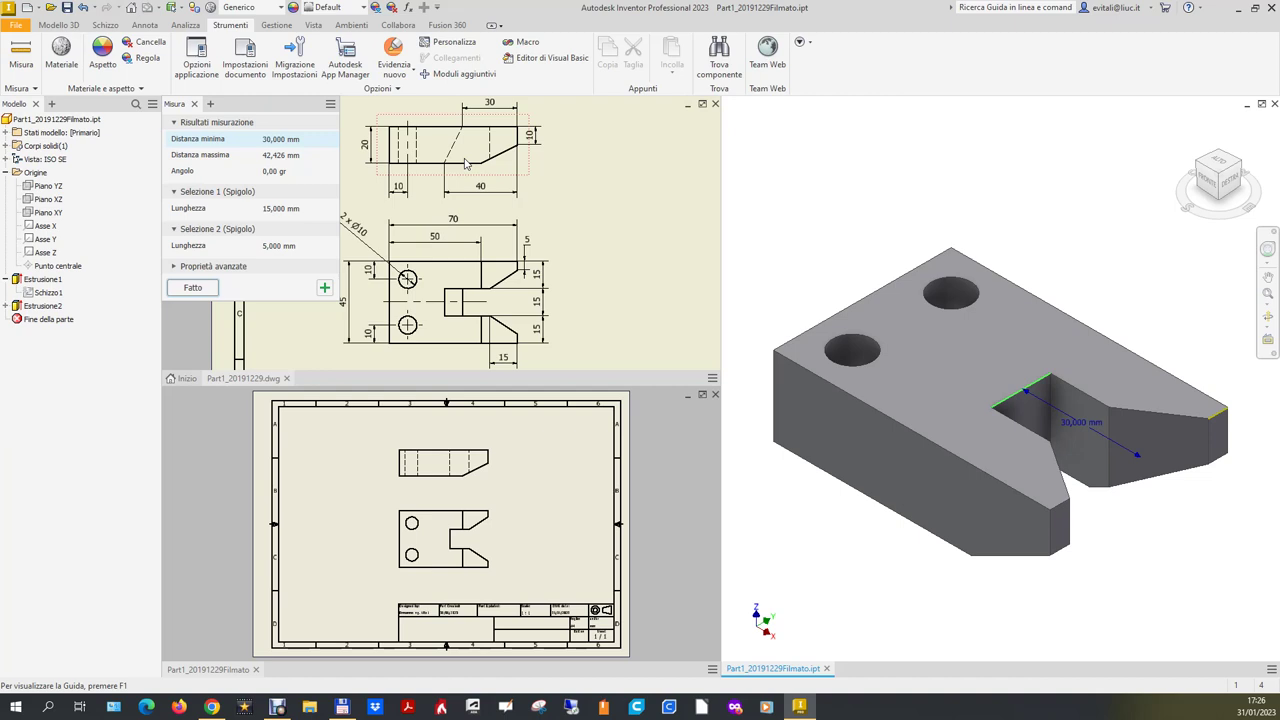
left_click(843, 231)
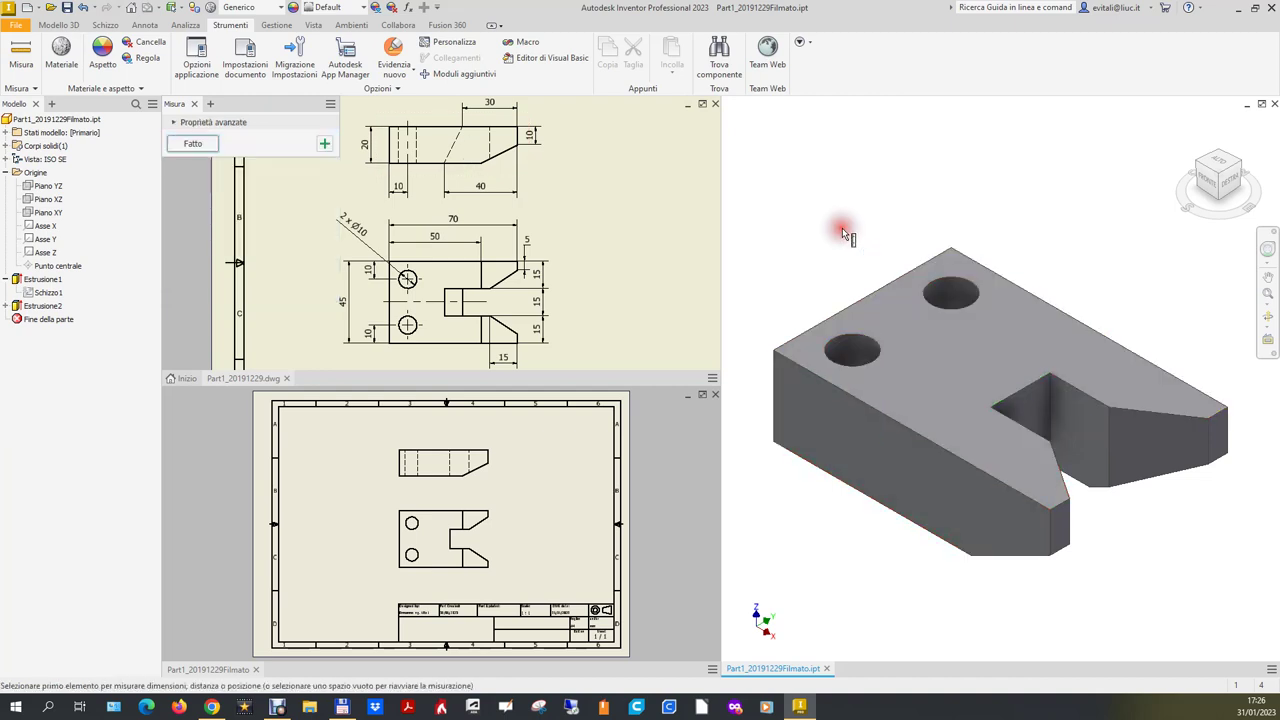
key("Escape")
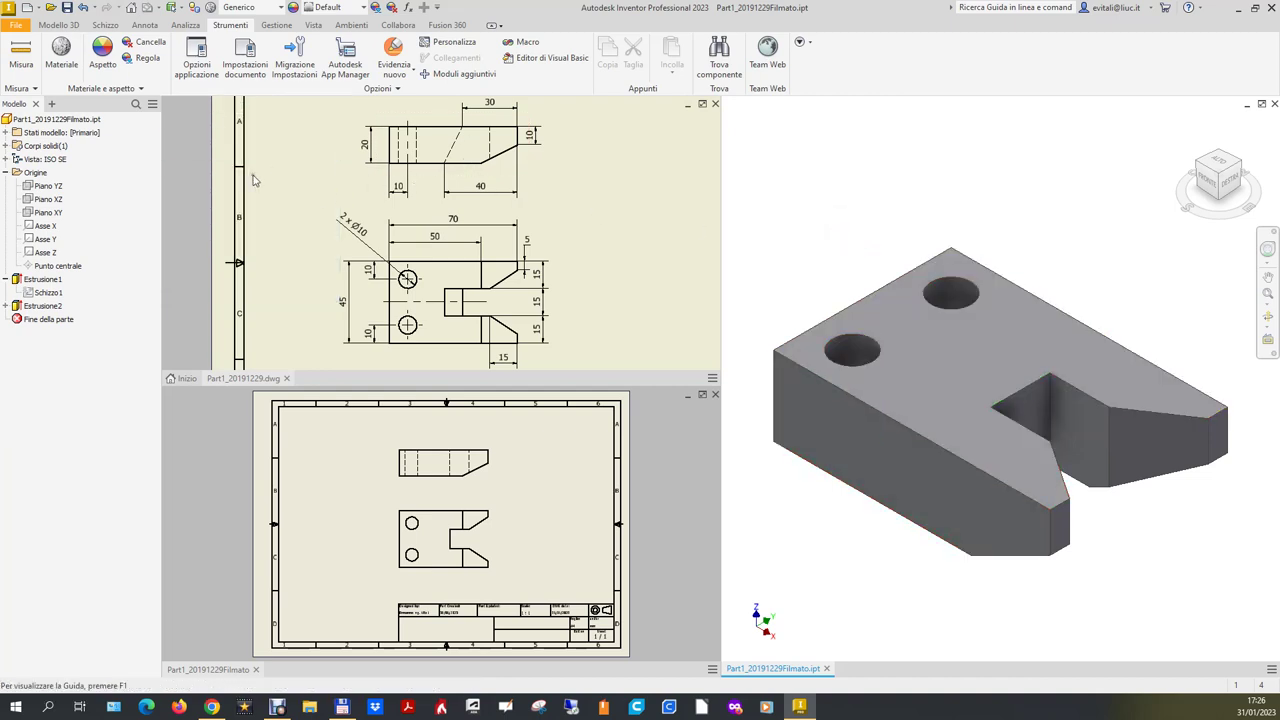
left_click(48, 199)
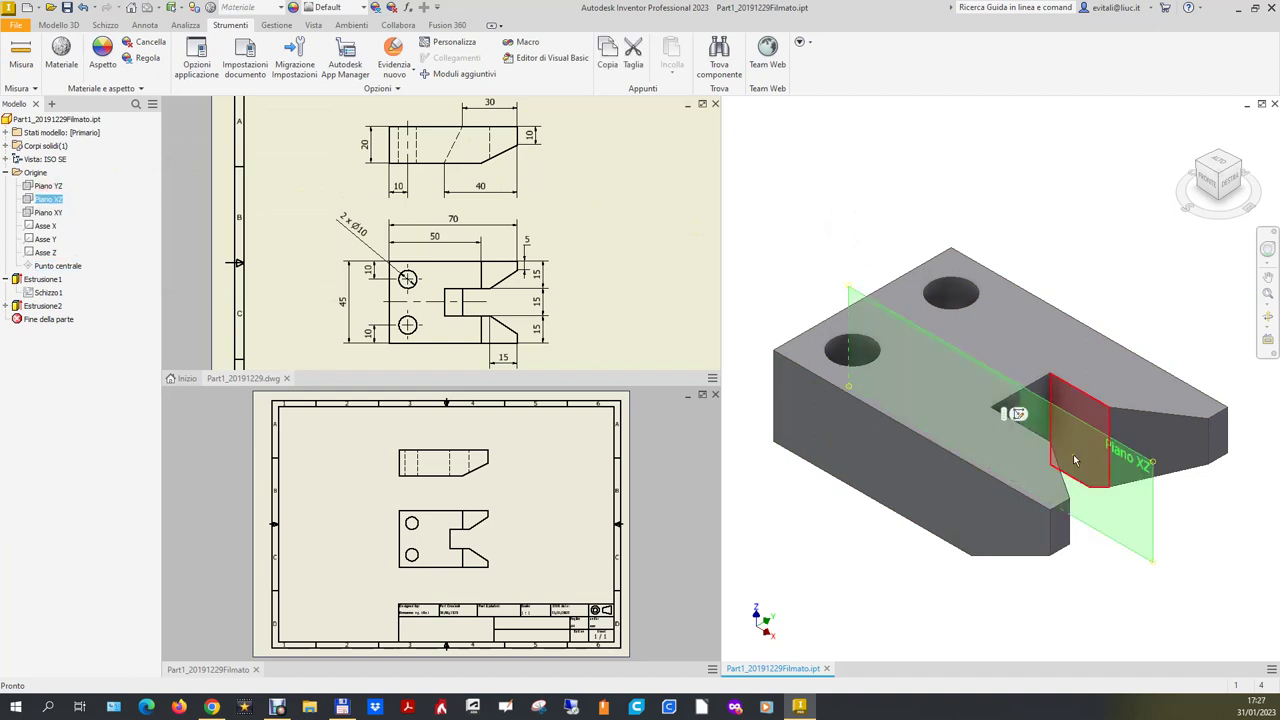
Start a sketch on the XZ plane with the part sliced and viewed from the front.
key("s")
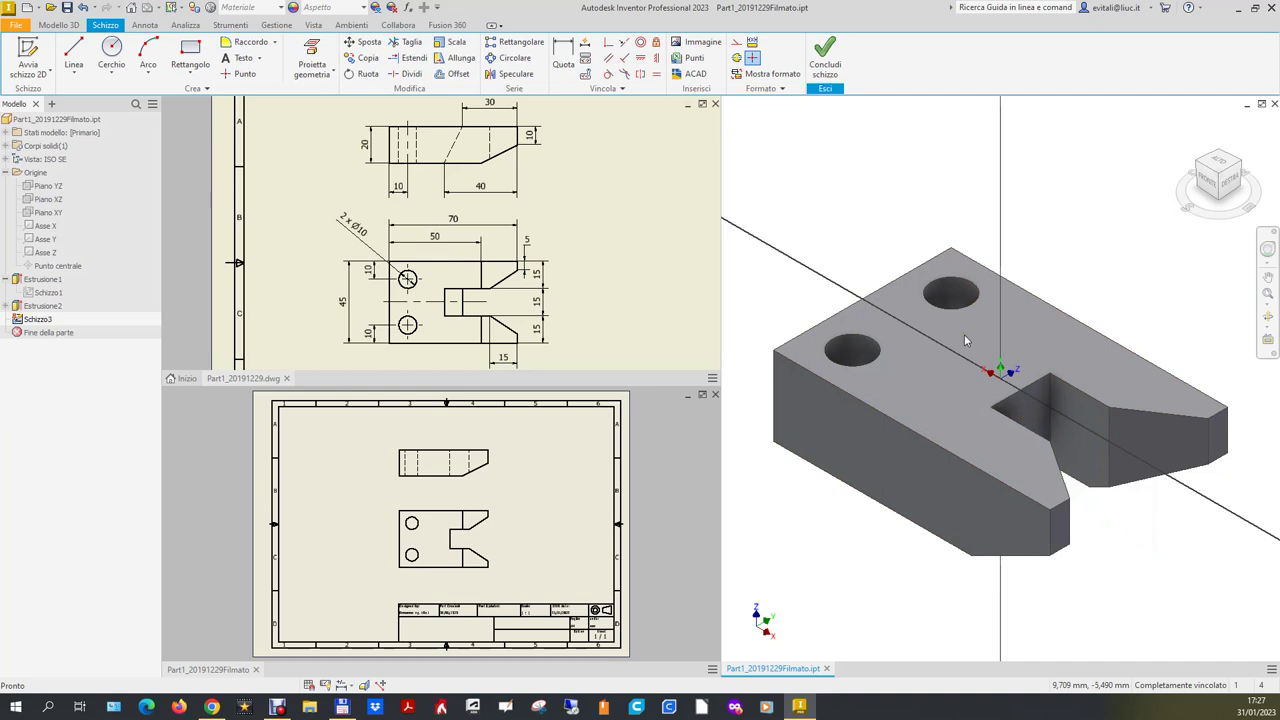
left_click(365, 685)
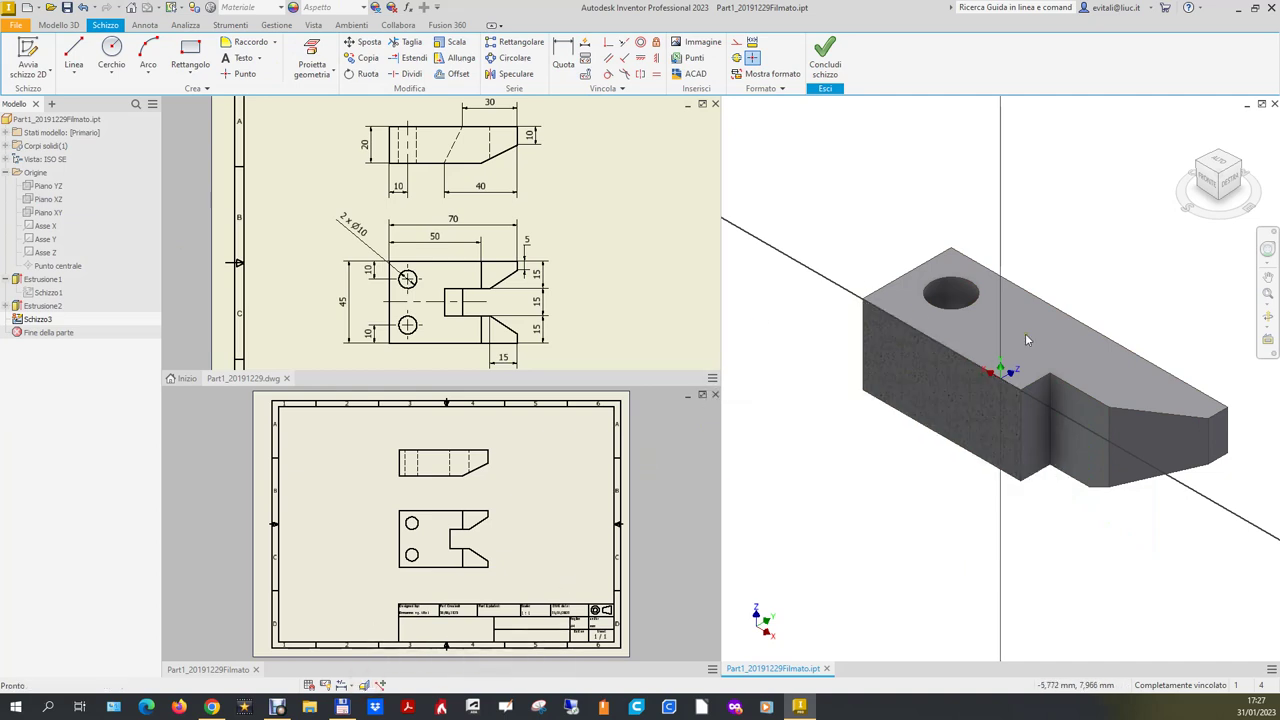
left_click(1208, 181)
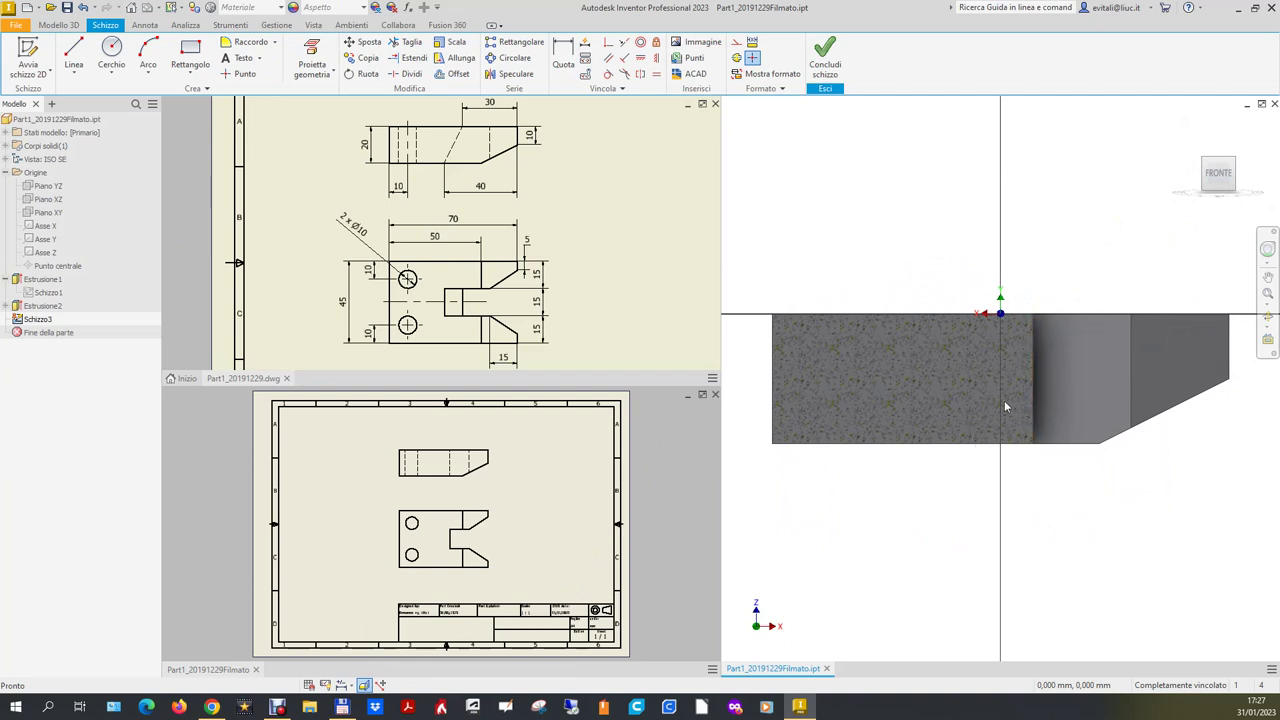
Draw a rough three-line triangle inside the notch.
left_click(73, 52)
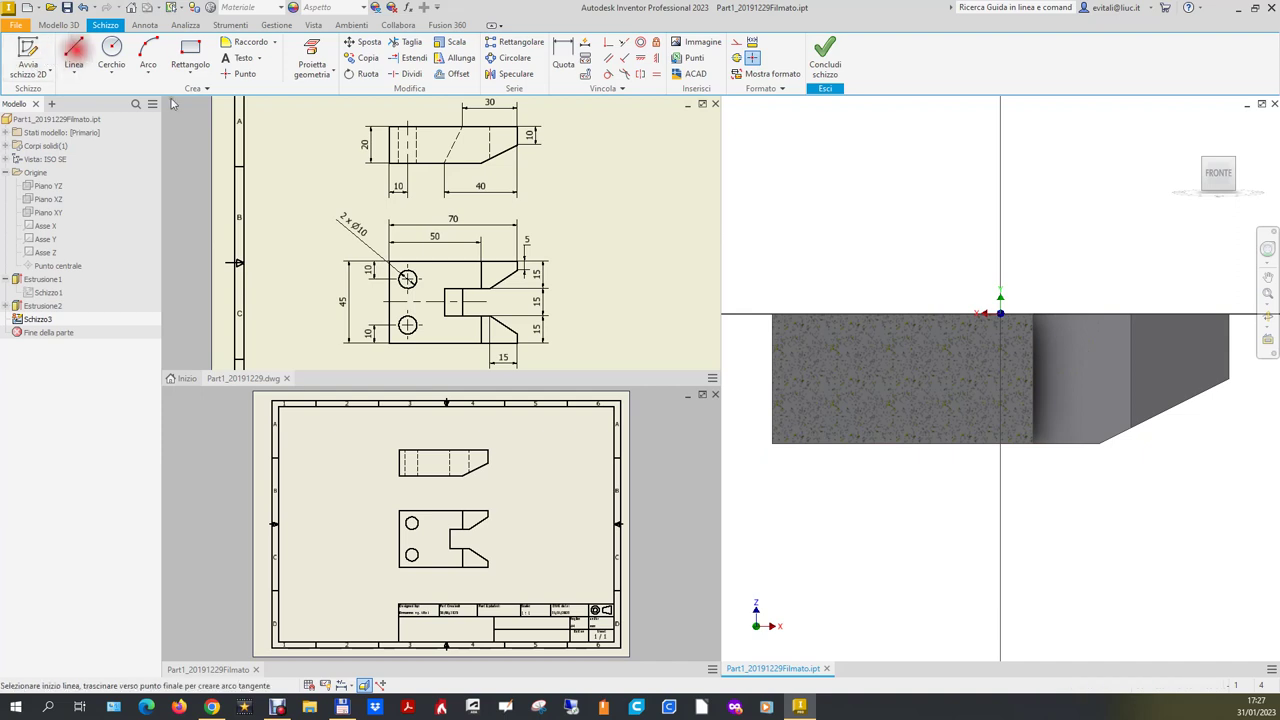
left_click(1020, 333)
left_click(966, 420)
left_click(1016, 427)
left_click(1021, 362)
right_click(1021, 362)
left_click(1050, 361)
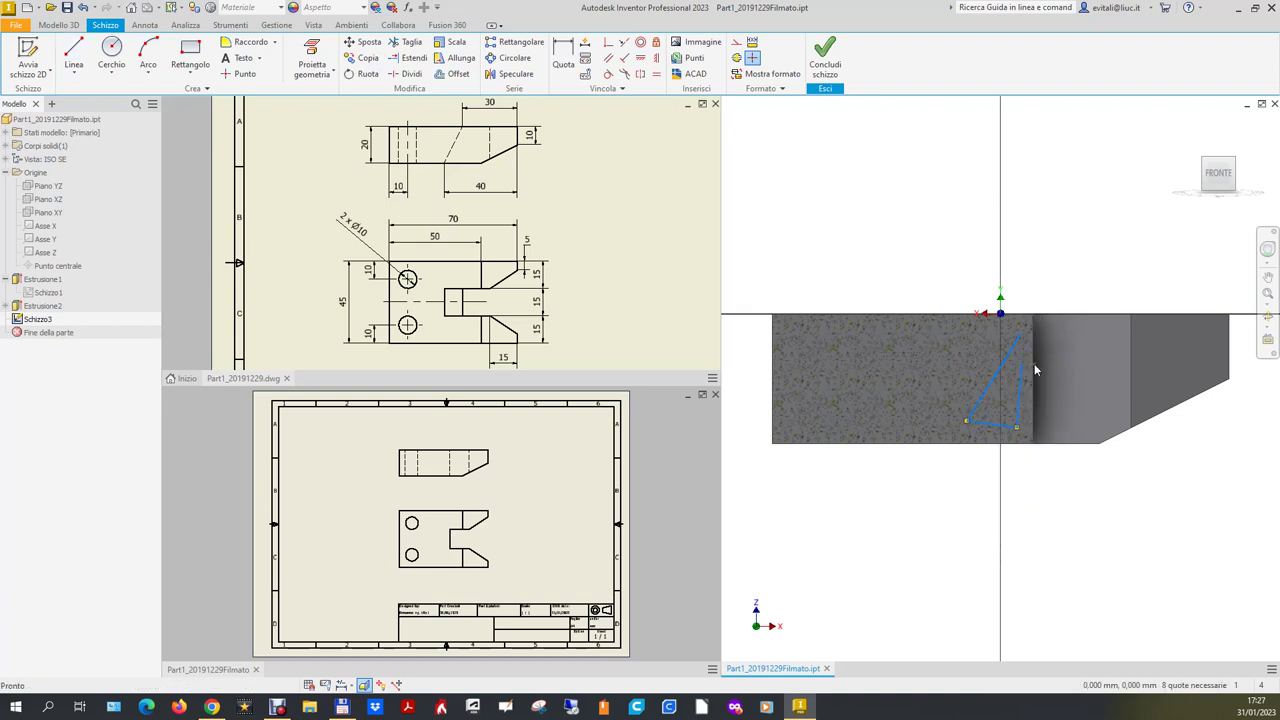
left_click(608, 42)
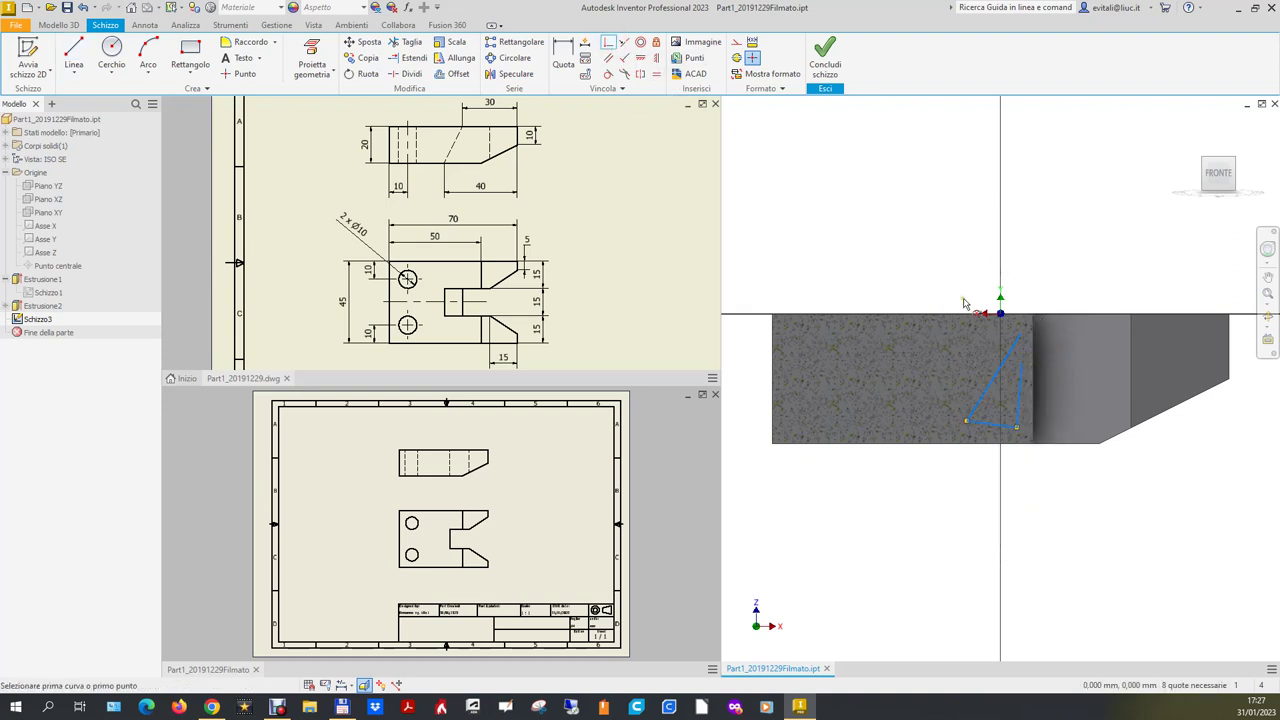
Close the triangle and make its vertical and bottom sides collinear with the part's right and bottom edges.
scroll(1021, 377, "down", 5)
left_click(1024, 349)
left_click(1021, 243)
left_click(625, 44)
left_click(1024, 340)
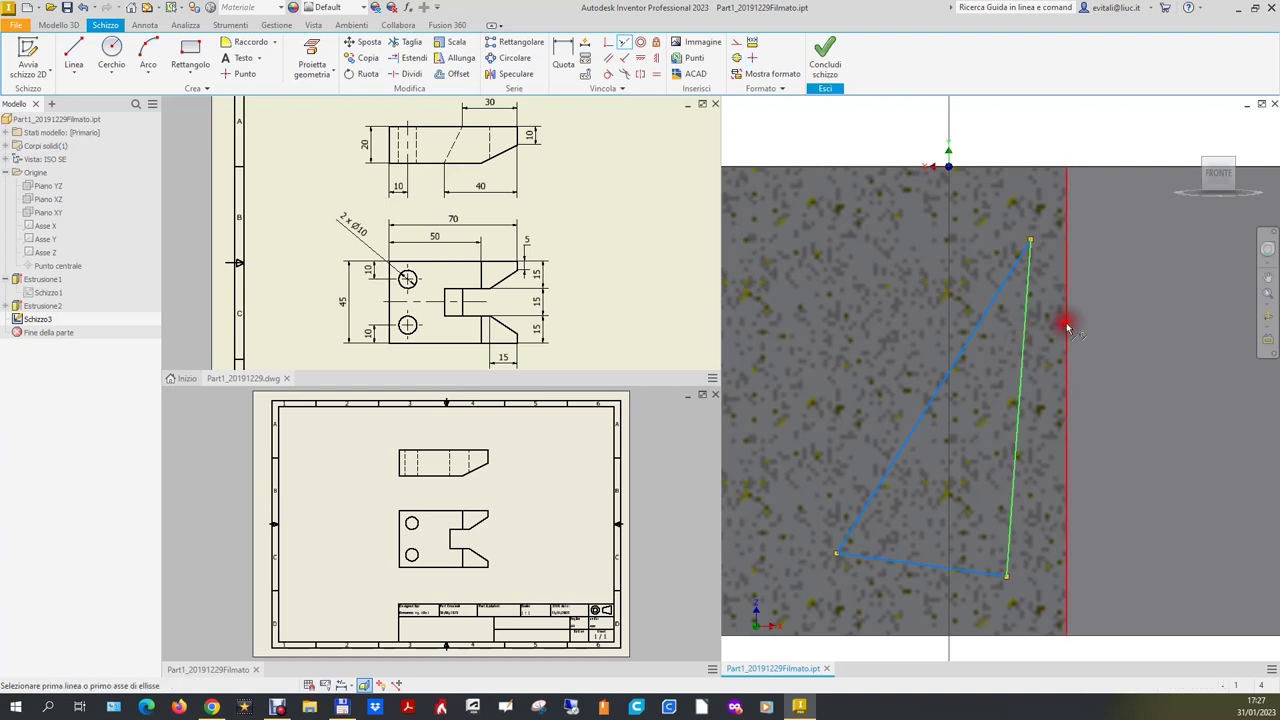
left_click(1066, 330)
scroll(1040, 335, "down", 2)
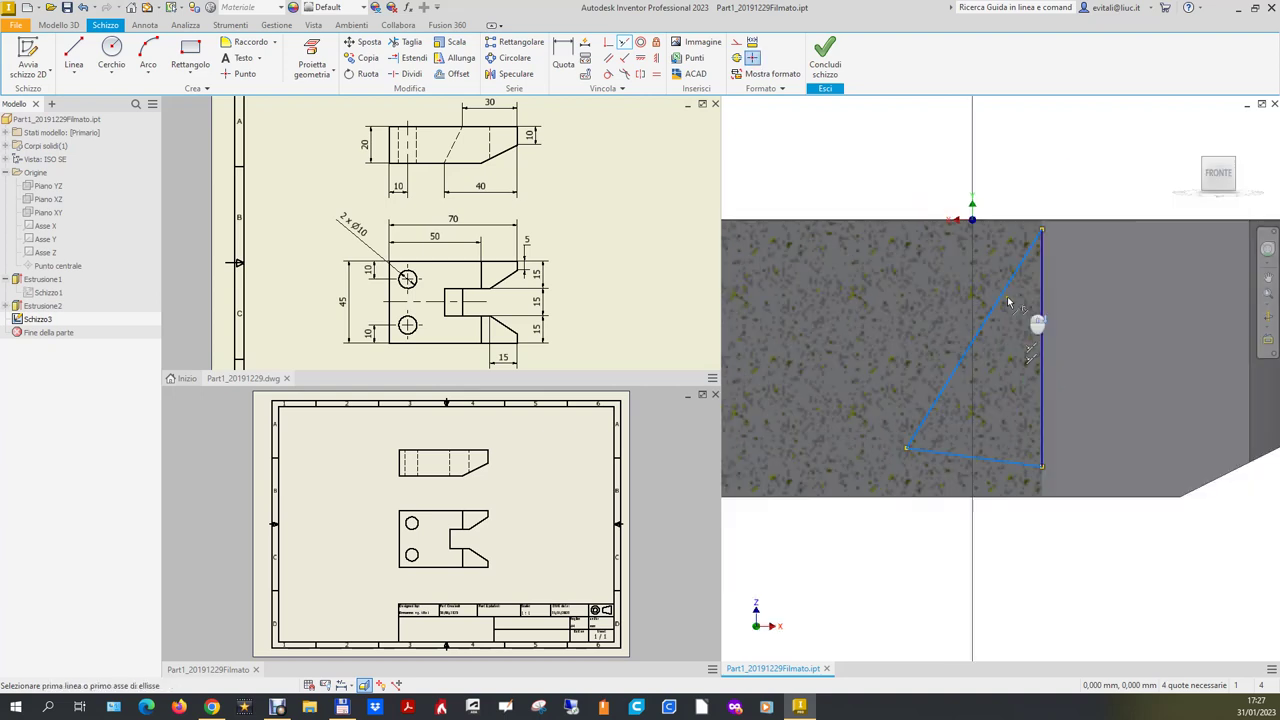
left_click(1000, 462)
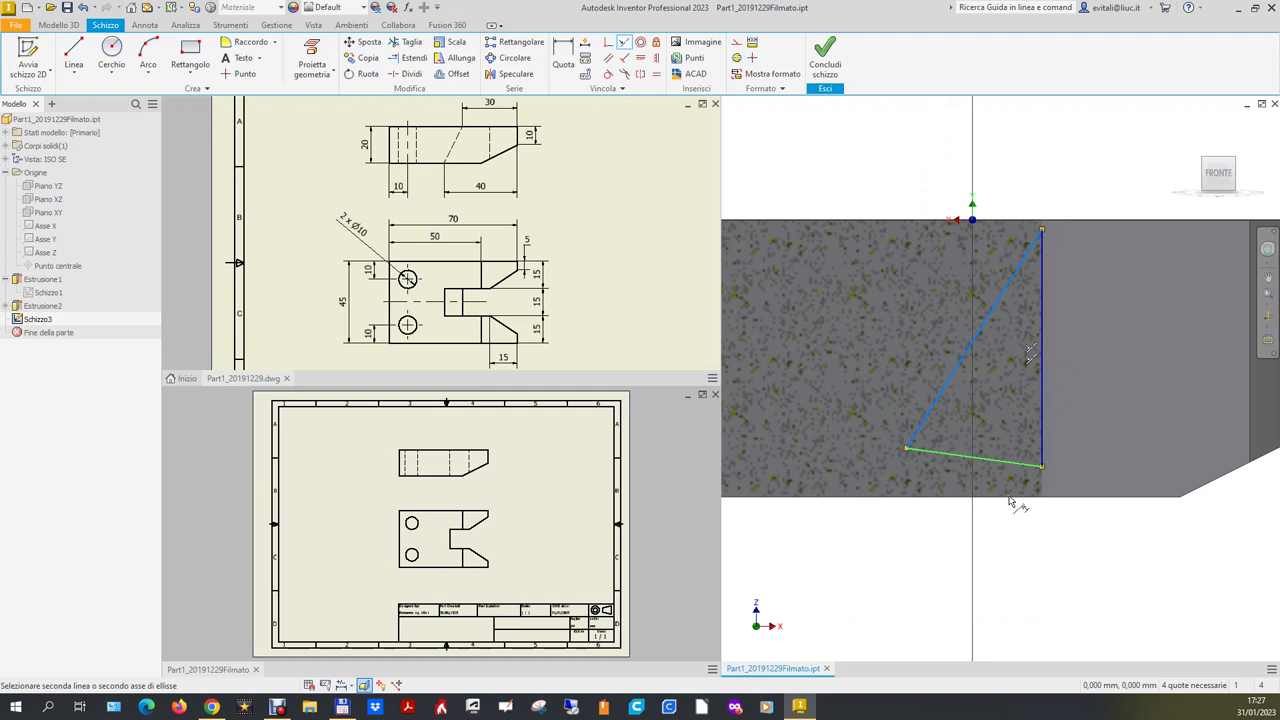
left_click(1010, 497)
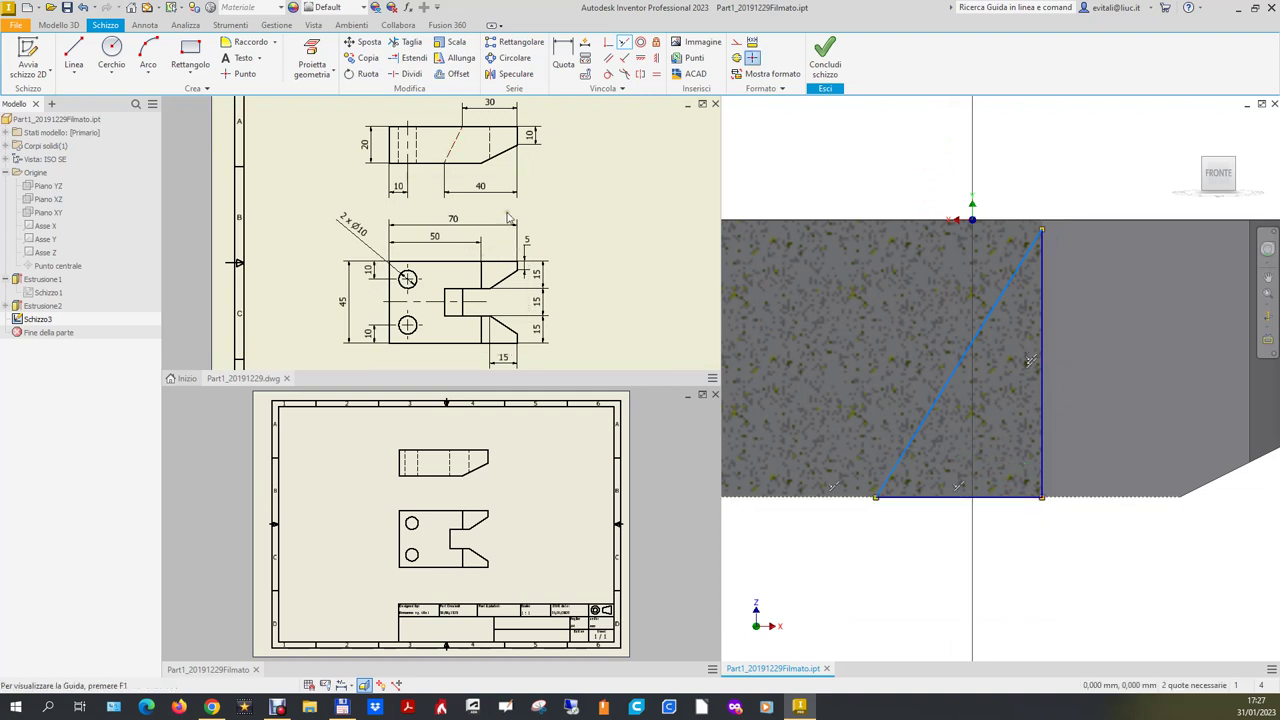
Dimension the triangle's base at 10 mm.
left_click(563, 55)
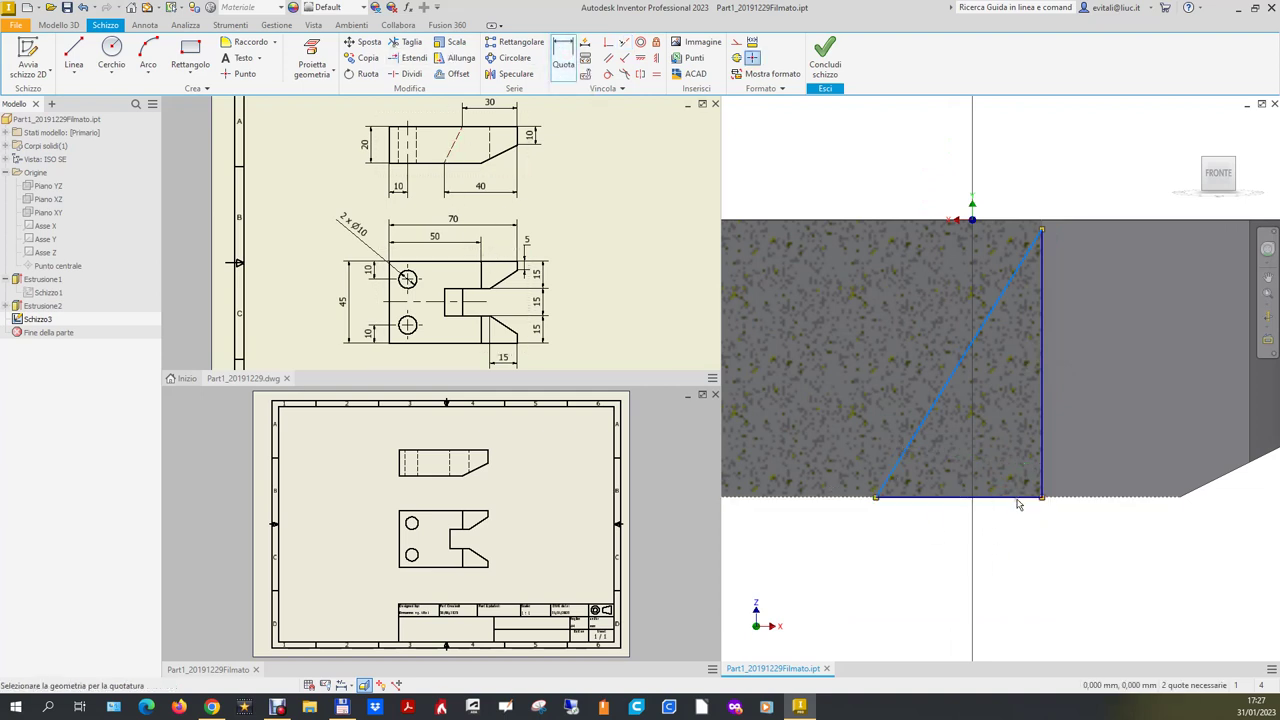
left_click(1008, 497)
left_click(983, 558)
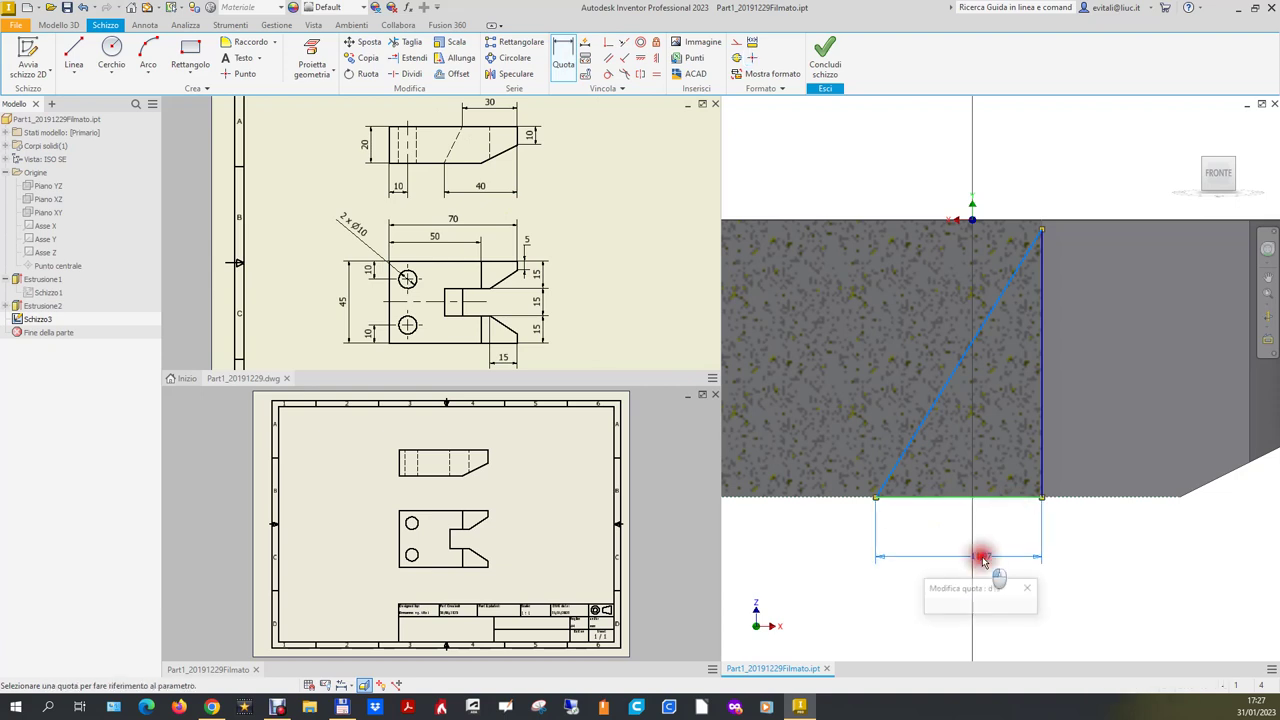
type("10")
key("Return")
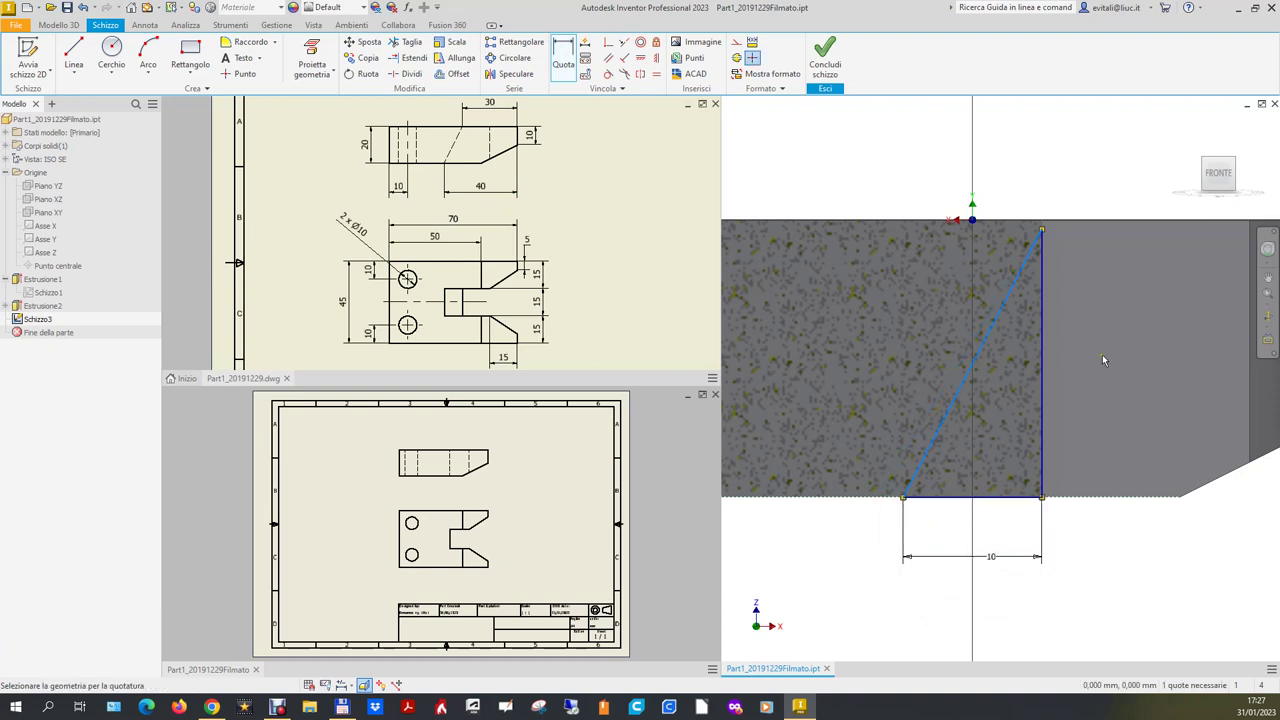
Constrain the triangle's top corner onto the part's top edge and finish the sketch.
left_click(624, 42)
left_click(1042, 231)
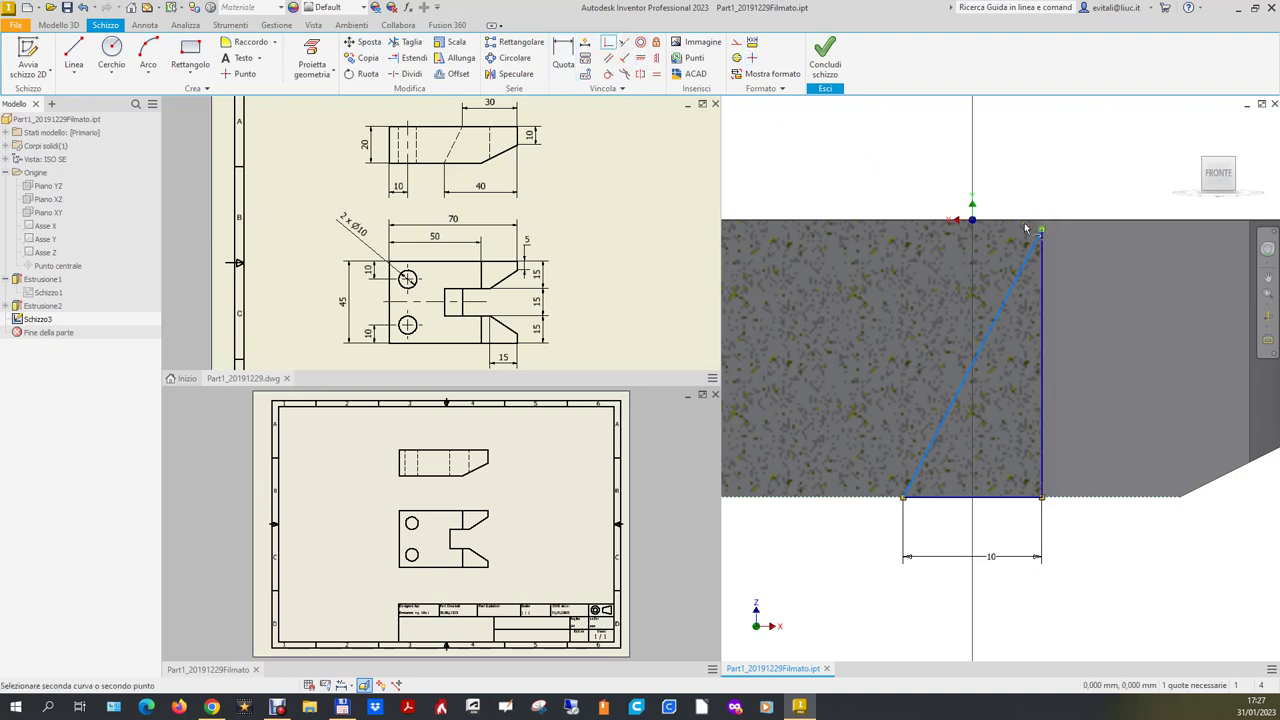
left_click(1025, 220)
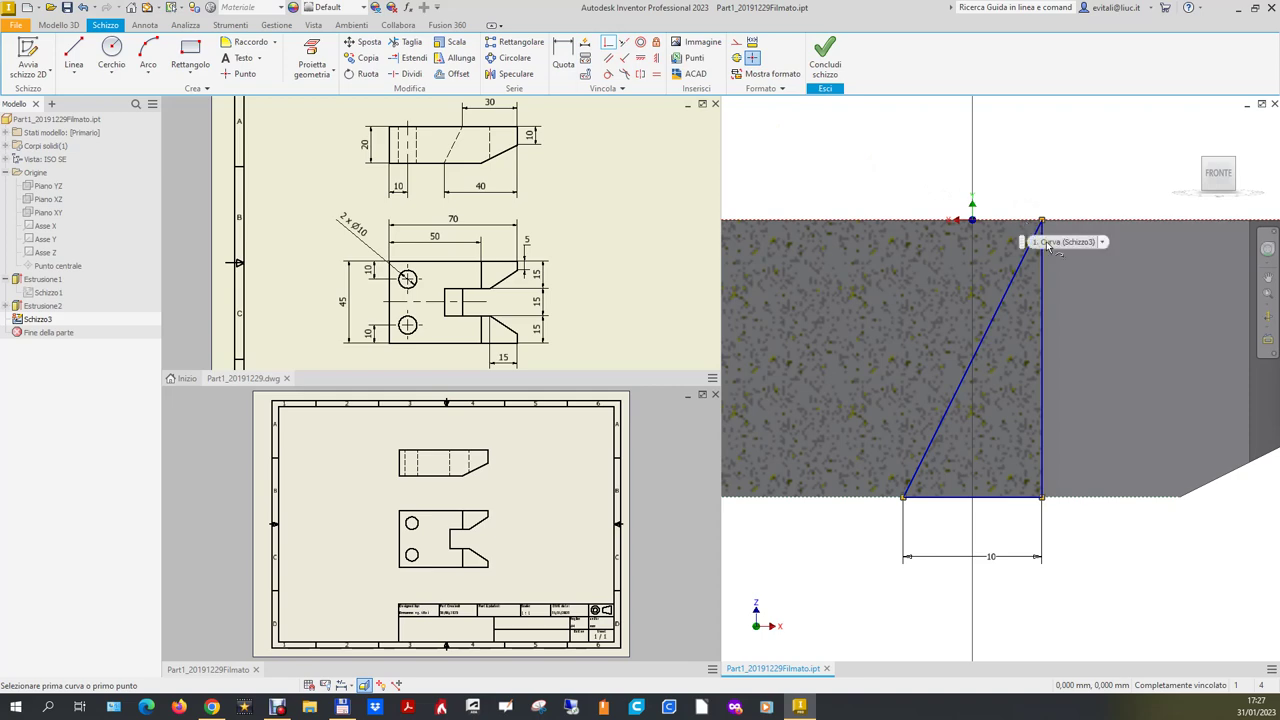
left_click(825, 62)
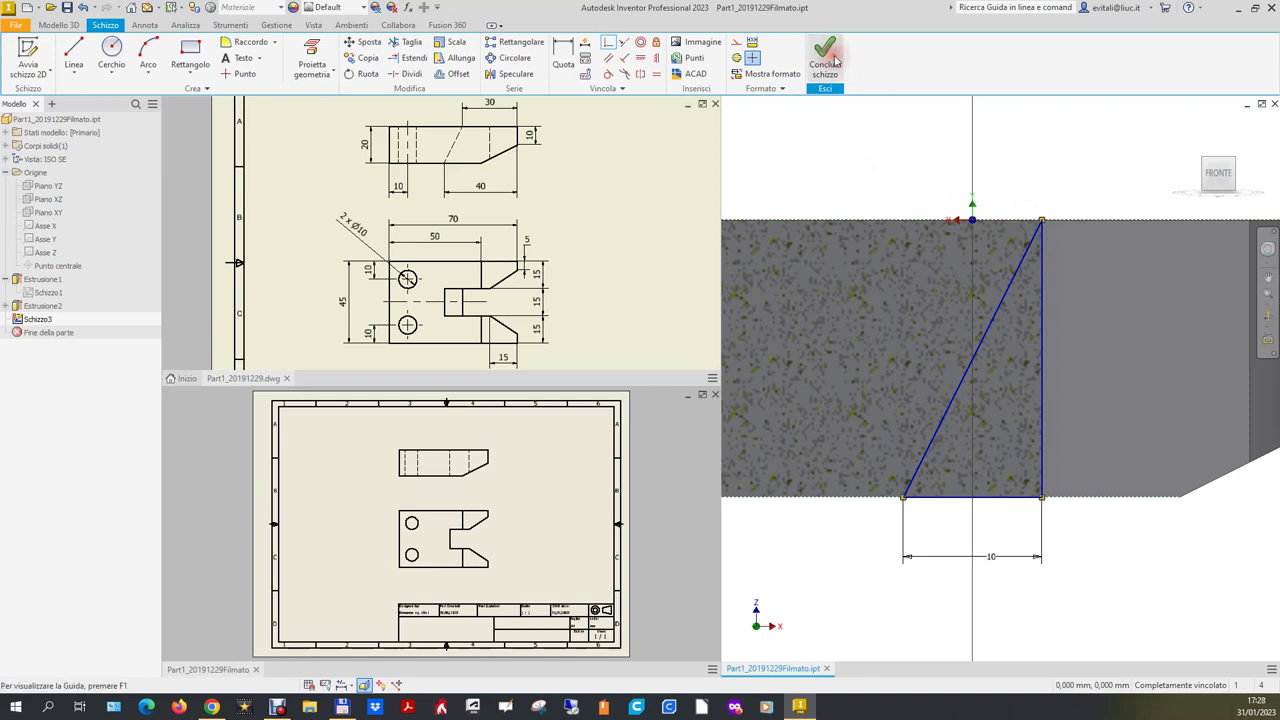
left_click(1183, 125)
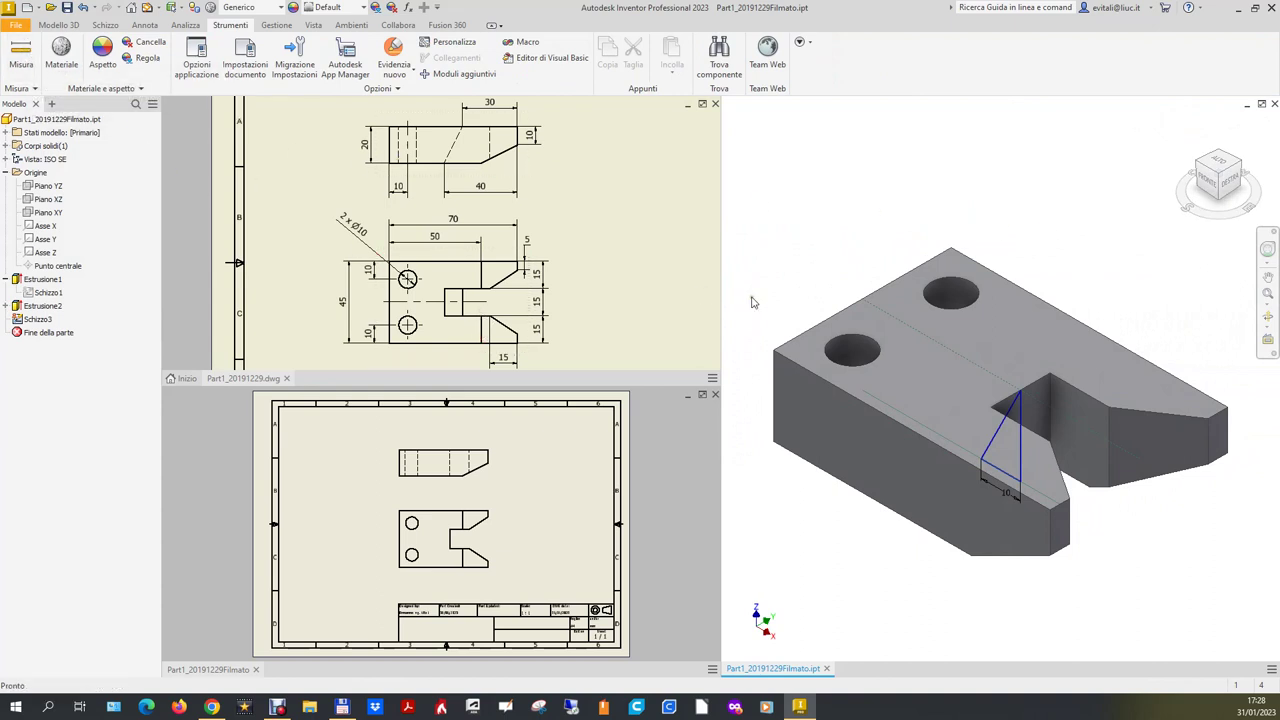
Extrude Schizzo3 as a symmetric 15 mm cut, then return to the drawing to see updated views.
left_click(60, 25)
left_click(77, 52)
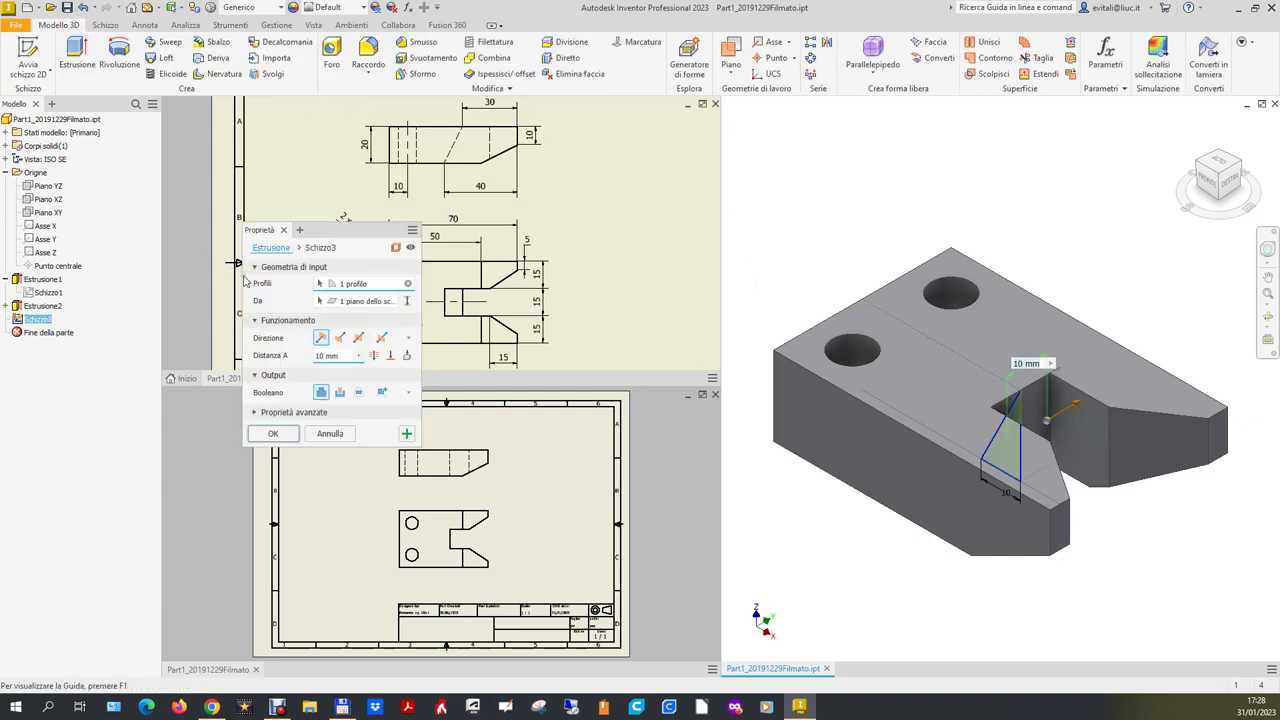
left_click(340, 391)
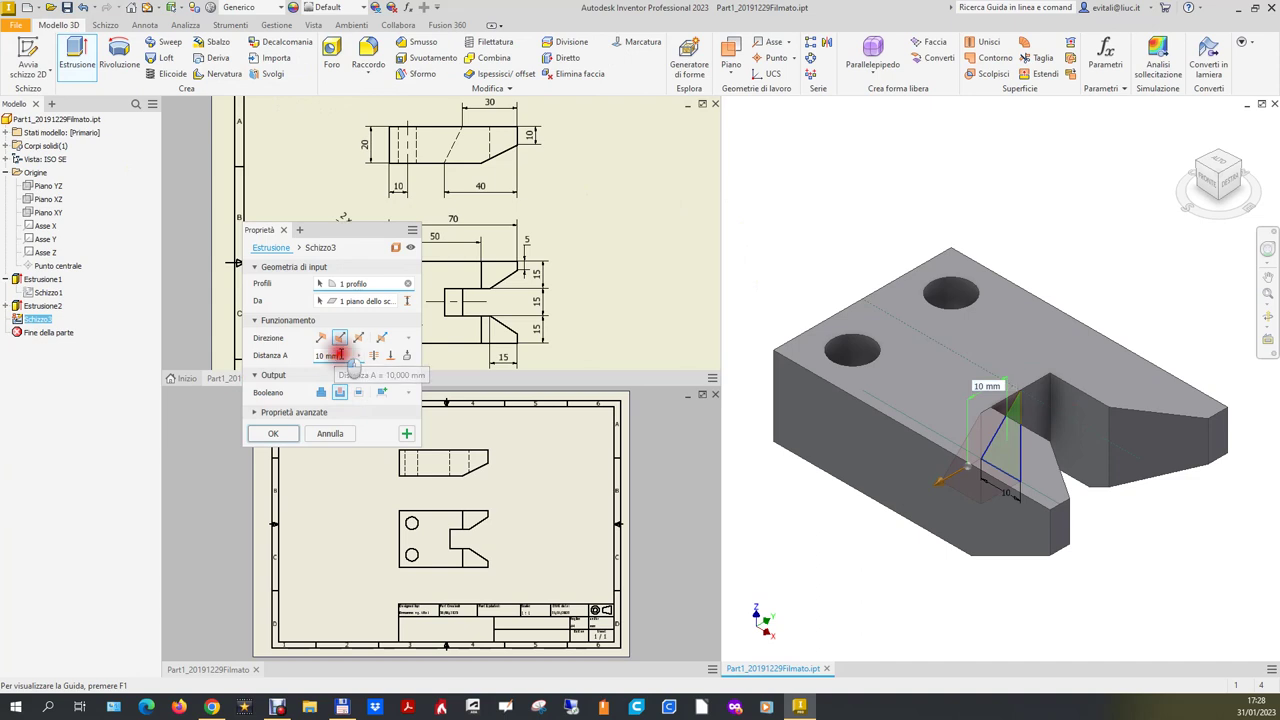
type("15")
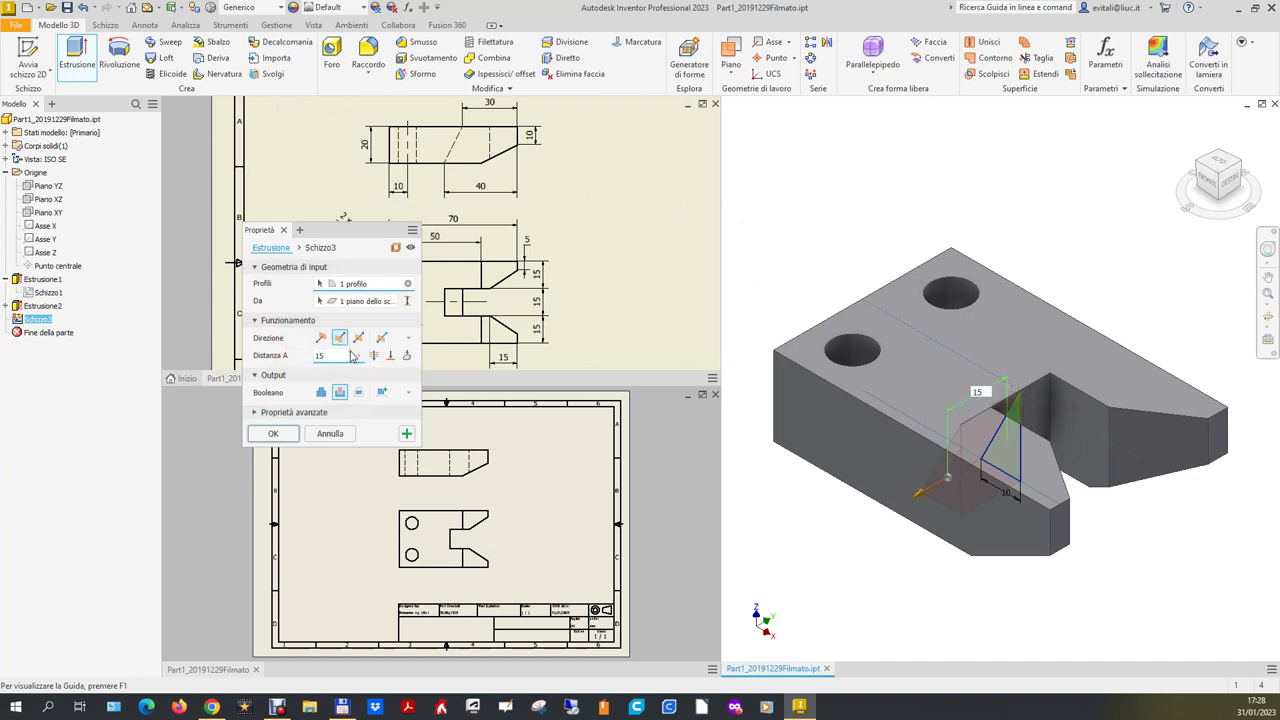
left_click(359, 337)
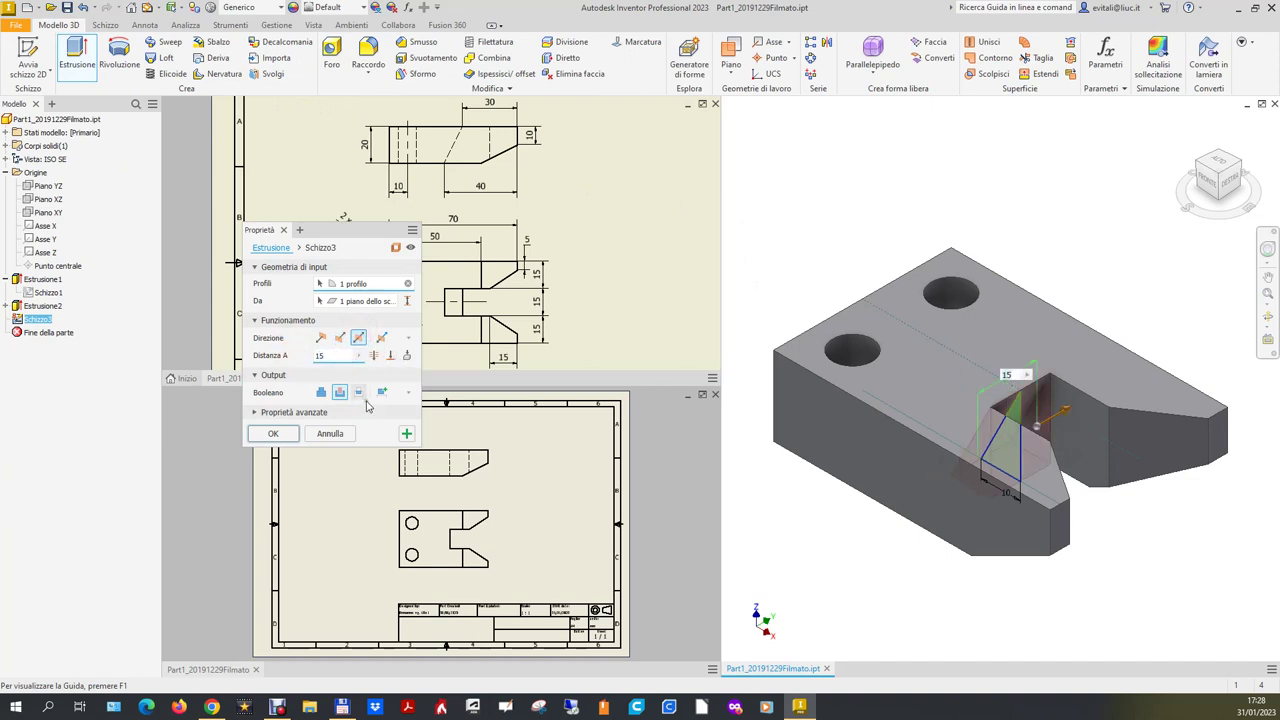
left_click(273, 433)
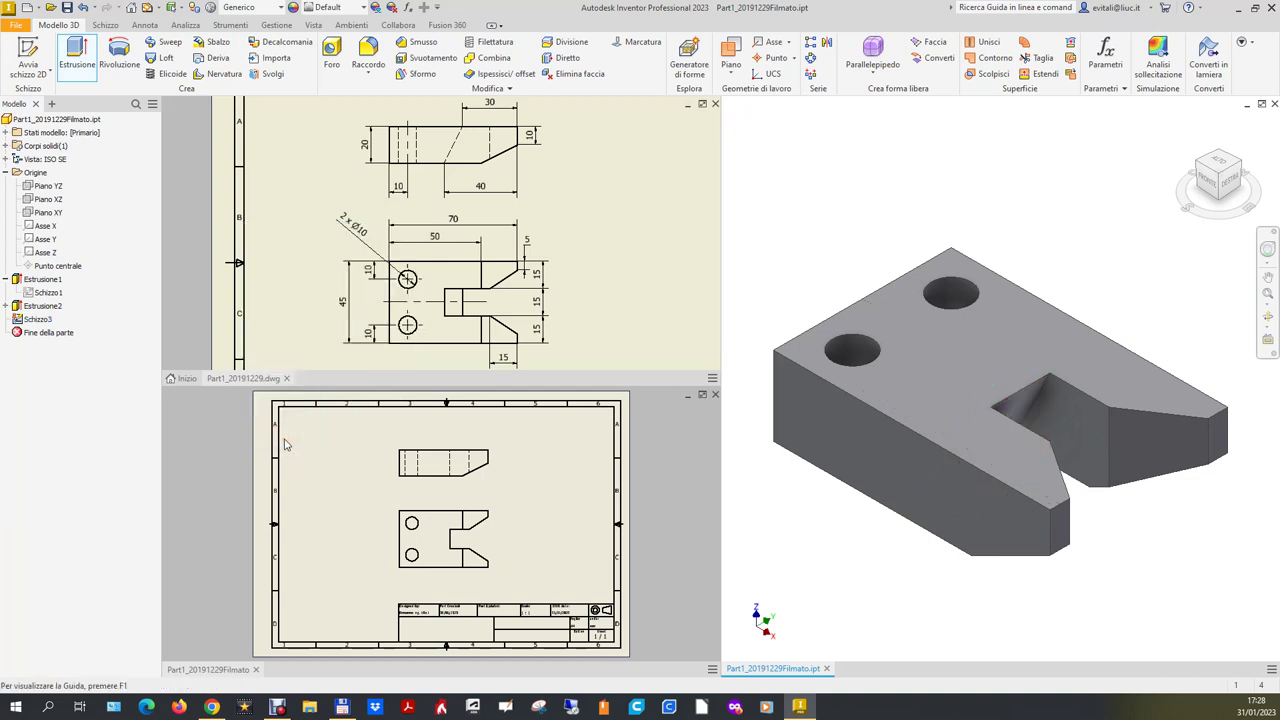
left_click(523, 502)
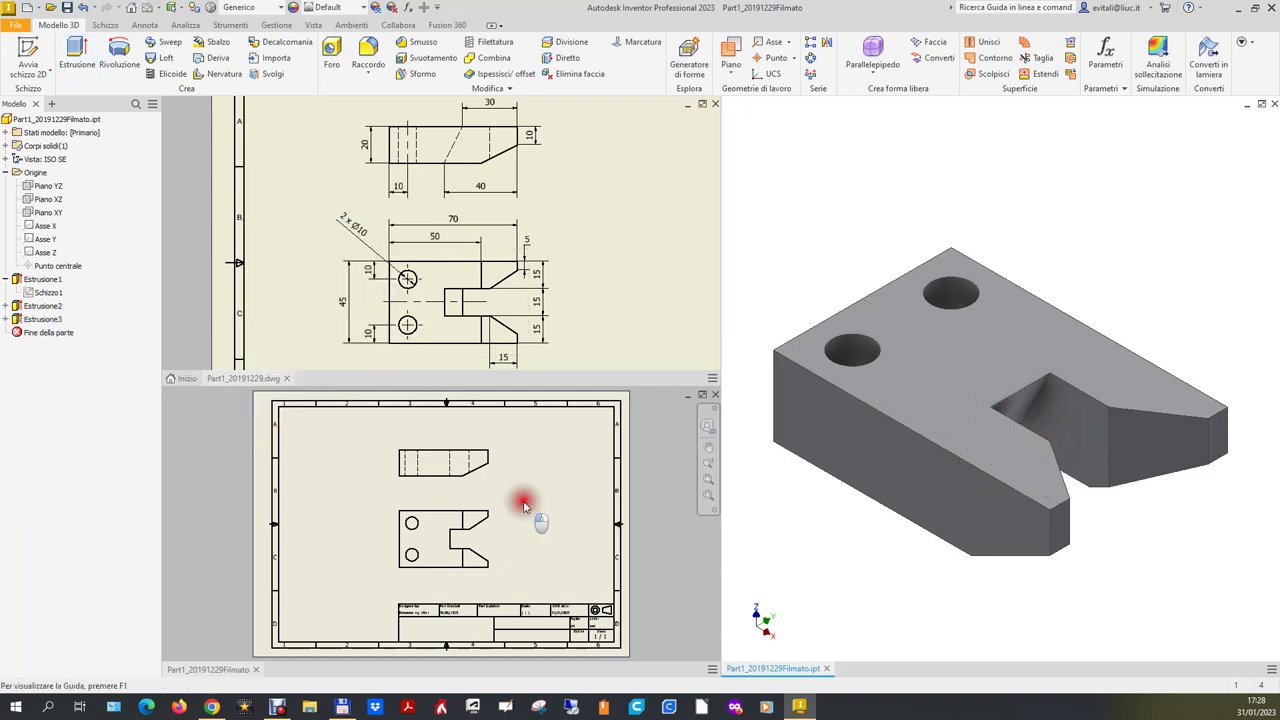
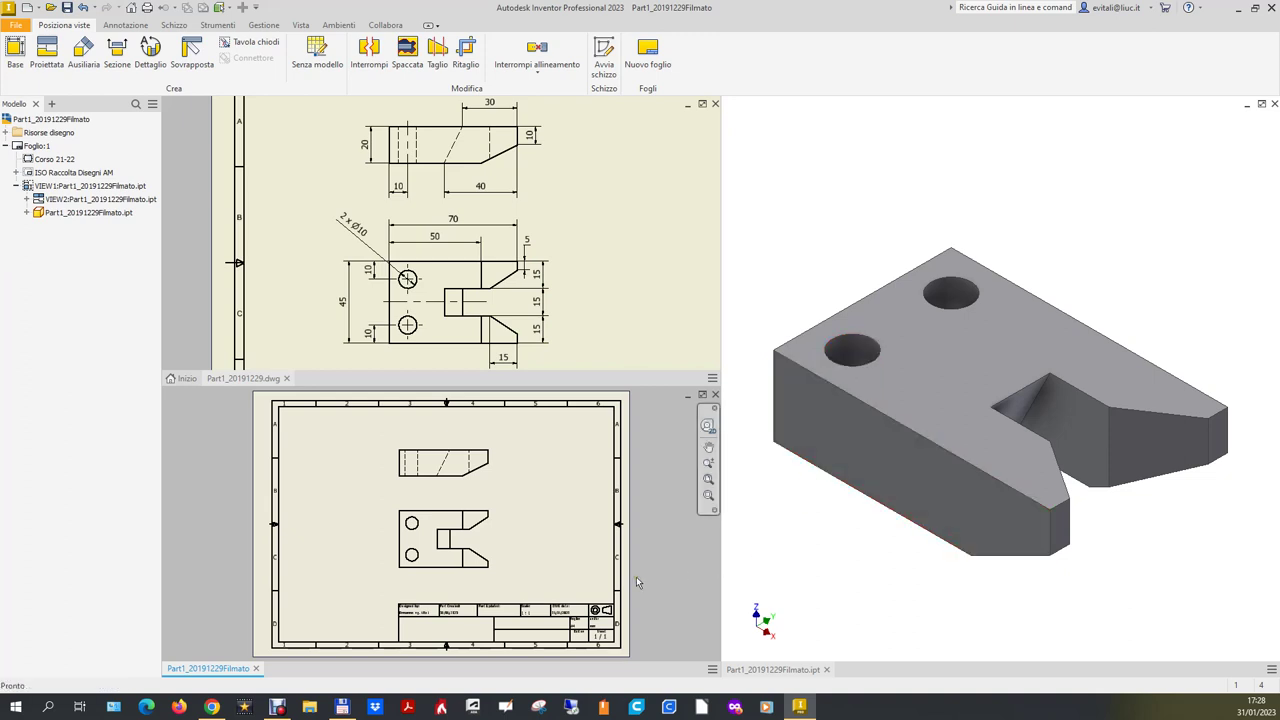
Add centre marks to the upper and lower hole circles.
scroll(438, 598, "down", 3)
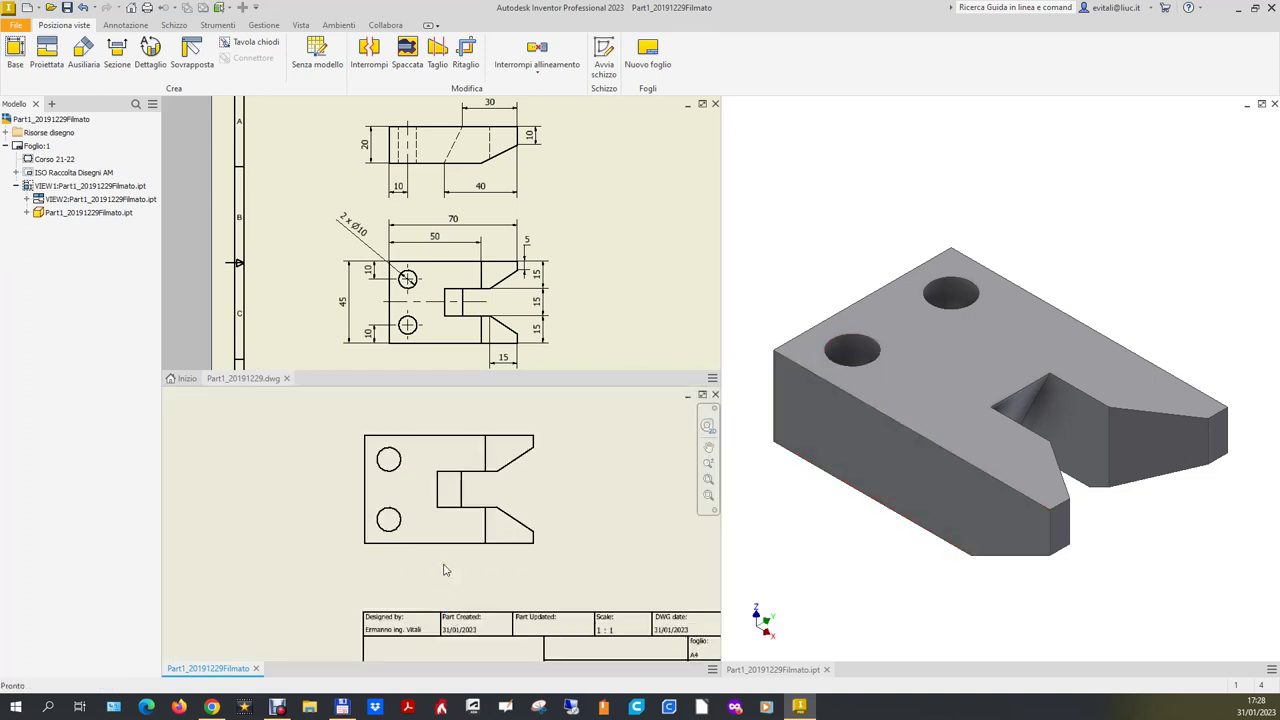
scroll(446, 570, "up", 3)
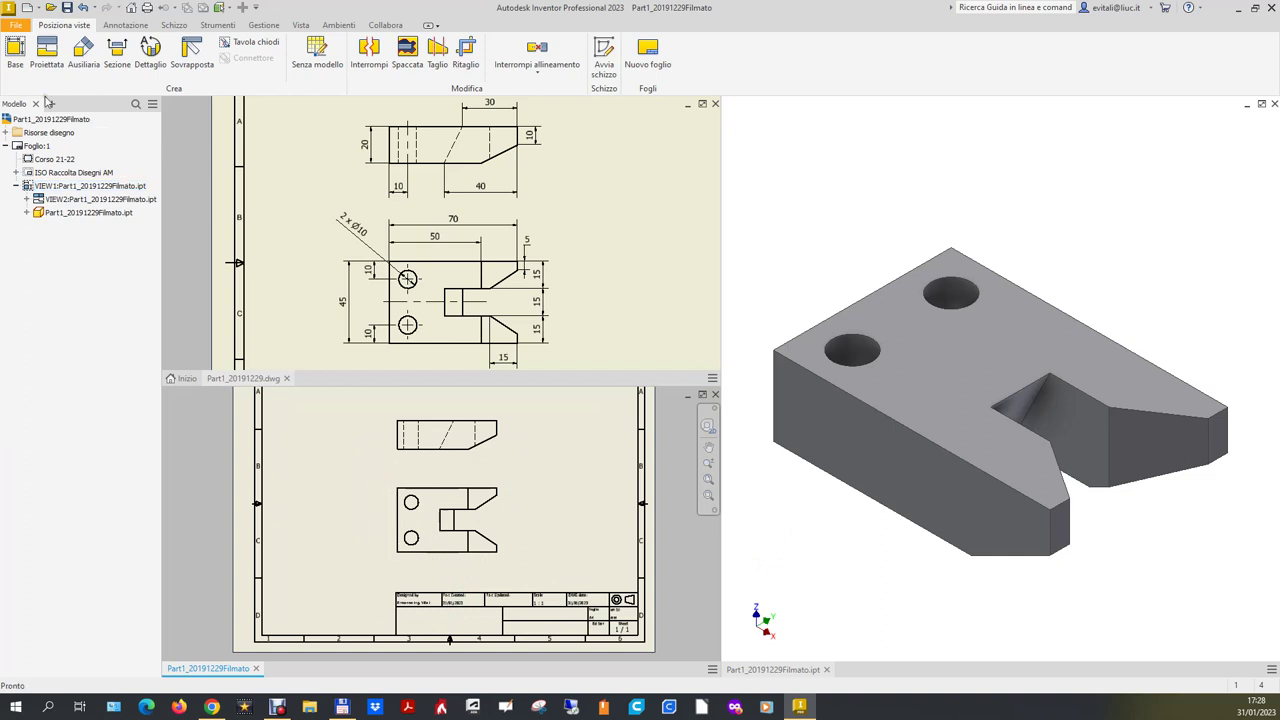
left_click(125, 25)
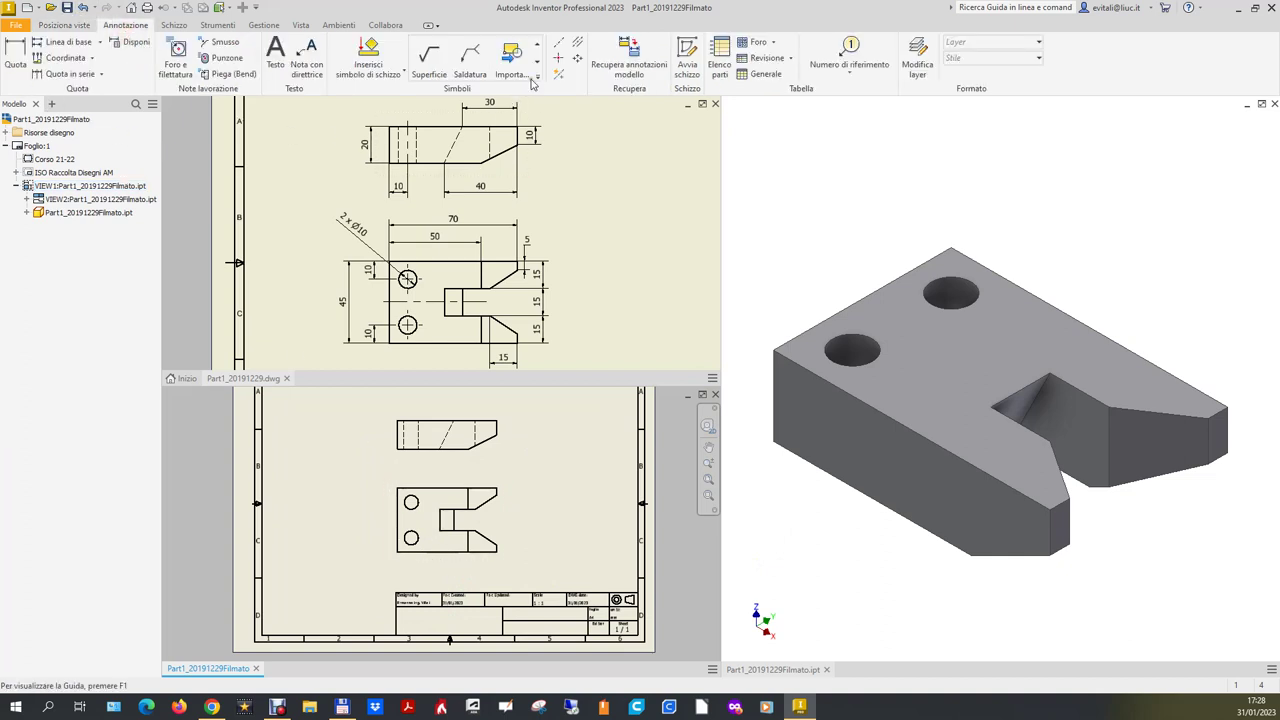
left_click(560, 59)
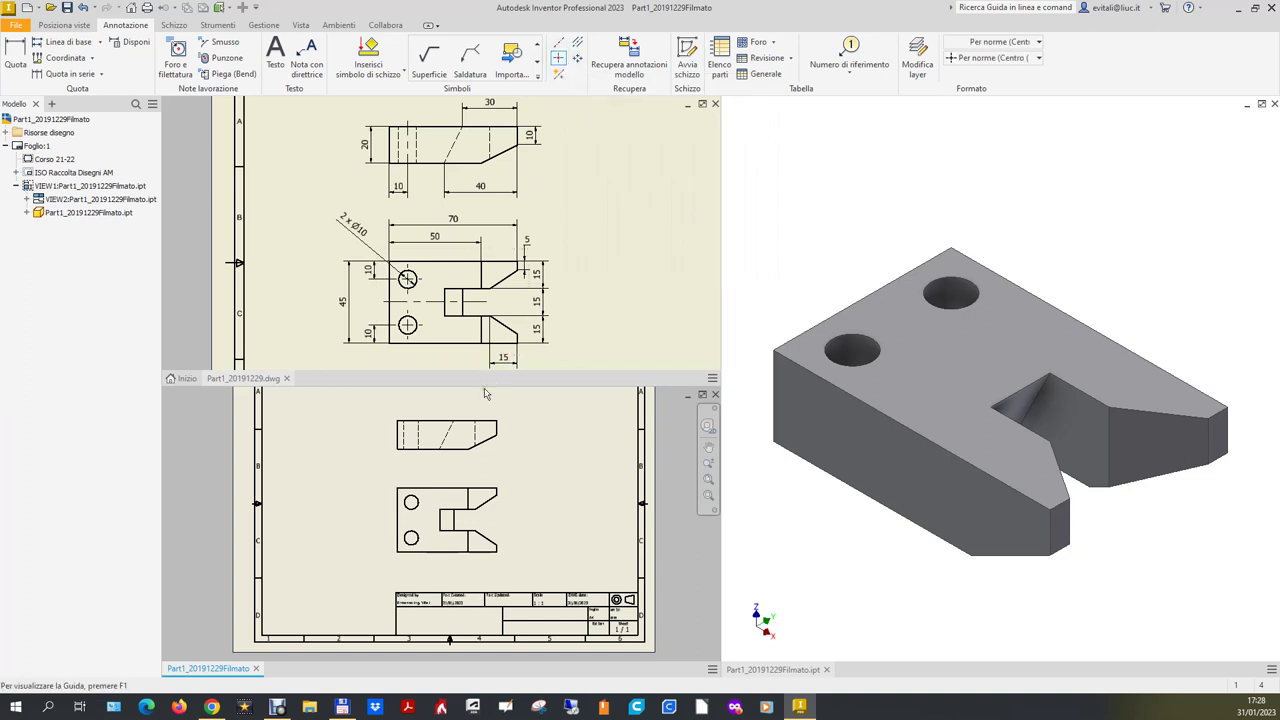
left_click(414, 504)
left_click(422, 538)
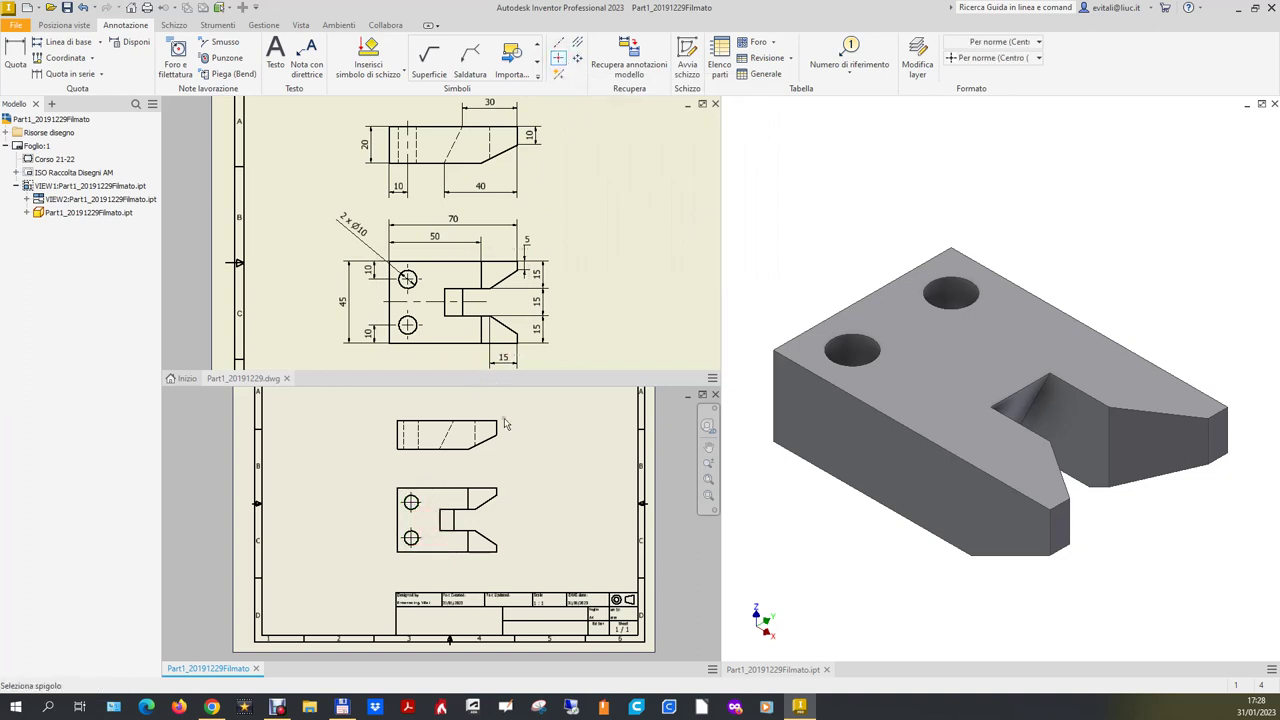
Add a horizontal bisector centreline between the top and bottom edges, lengthened past the slot.
left_click(578, 45)
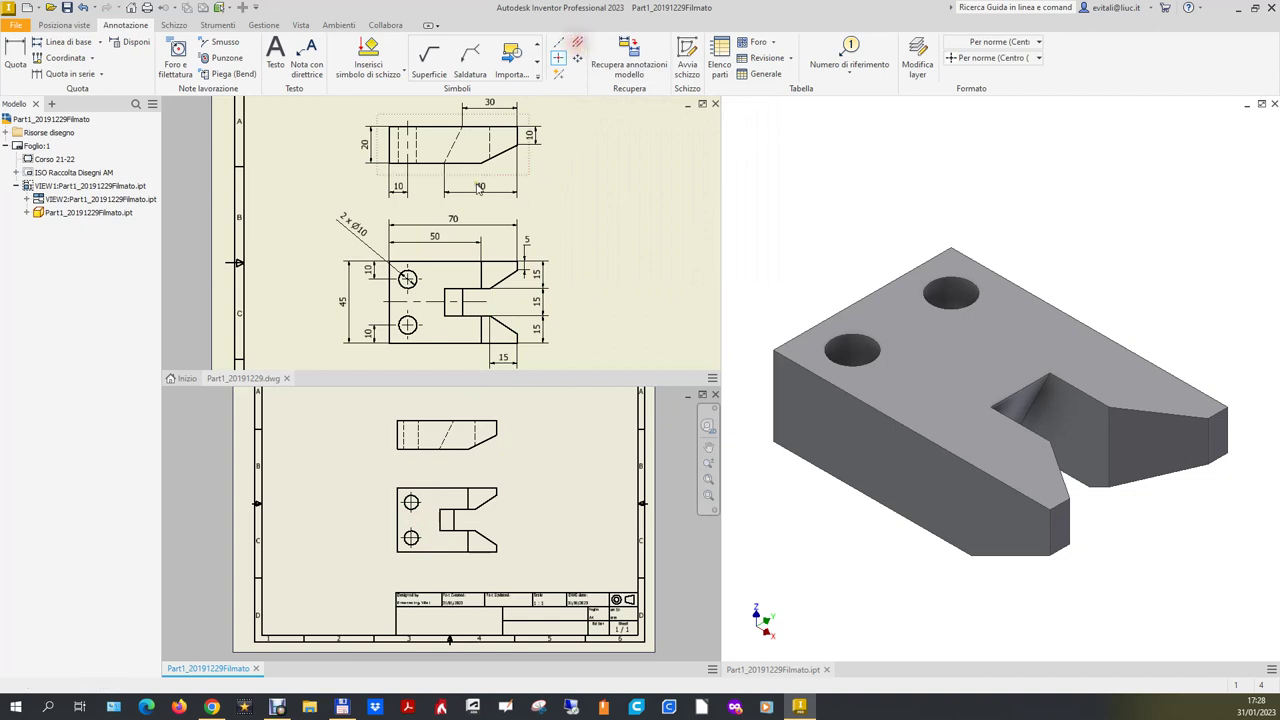
left_click(406, 435)
left_click(414, 425)
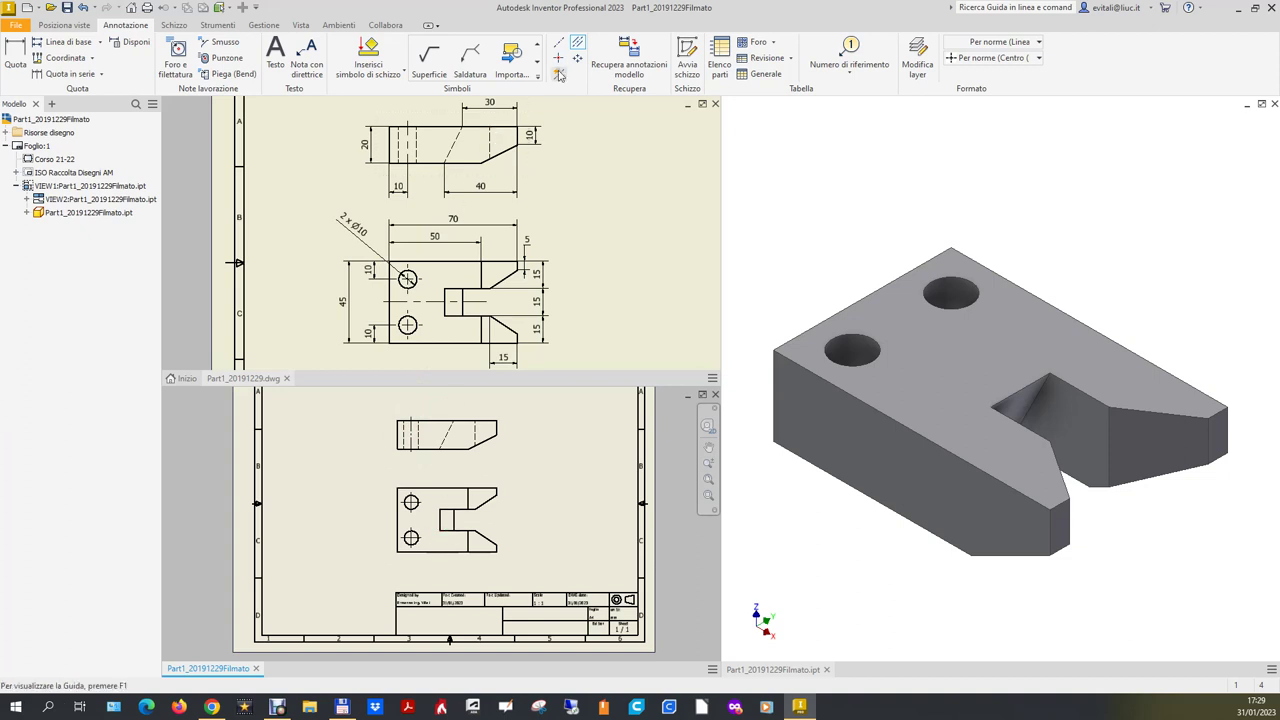
left_click(430, 489)
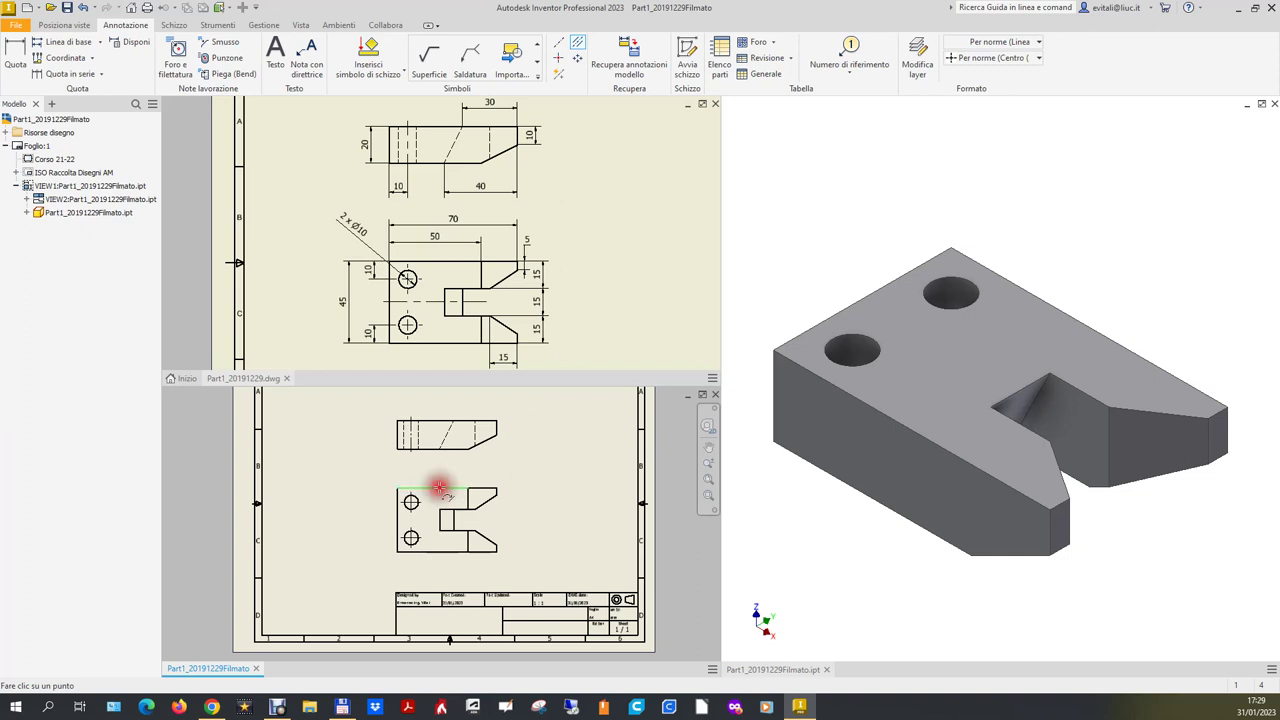
left_click(454, 551)
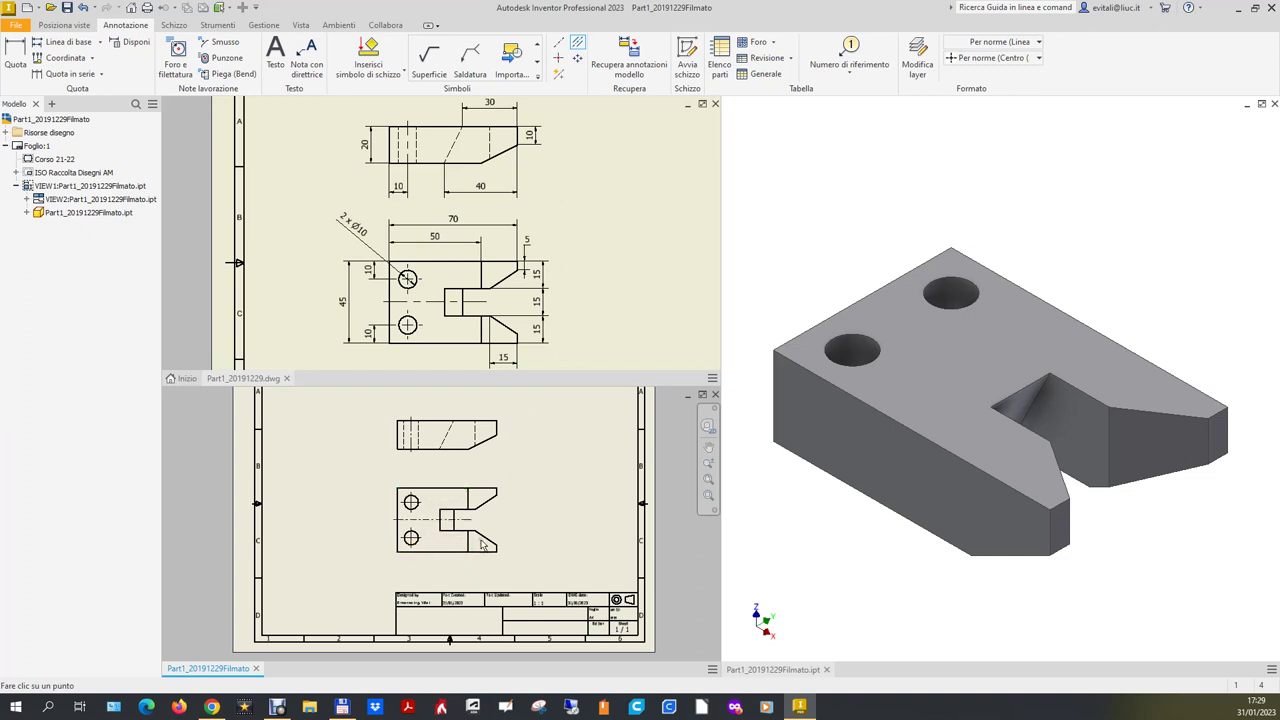
key("Escape")
left_click(472, 520)
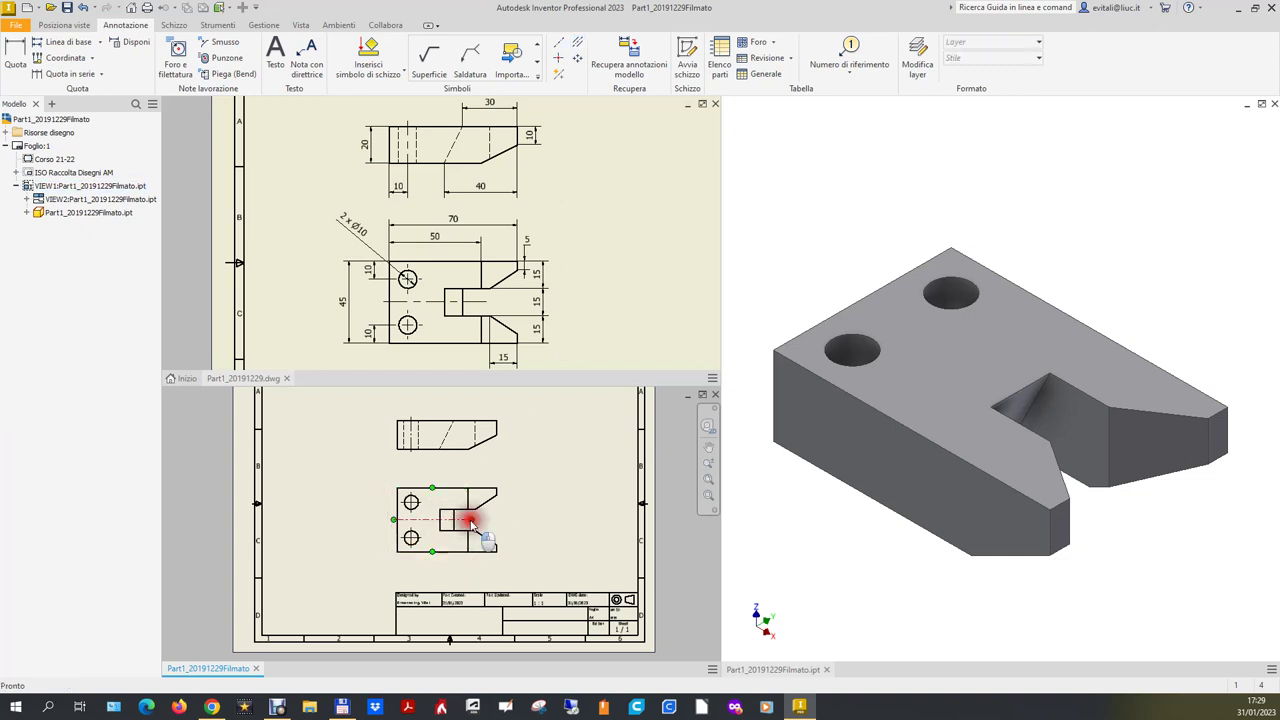
left_click(471, 519)
left_click_drag(471, 519, 503, 519)
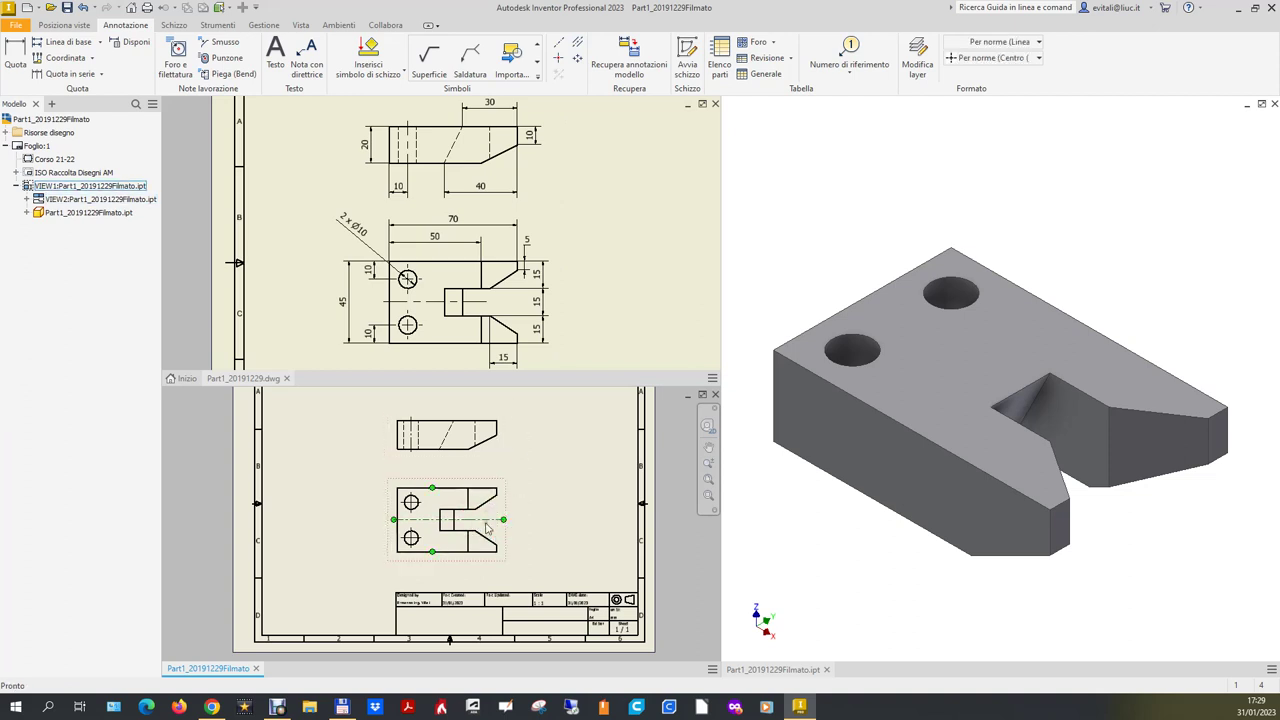
left_click_drag(452, 420, 452, 408)
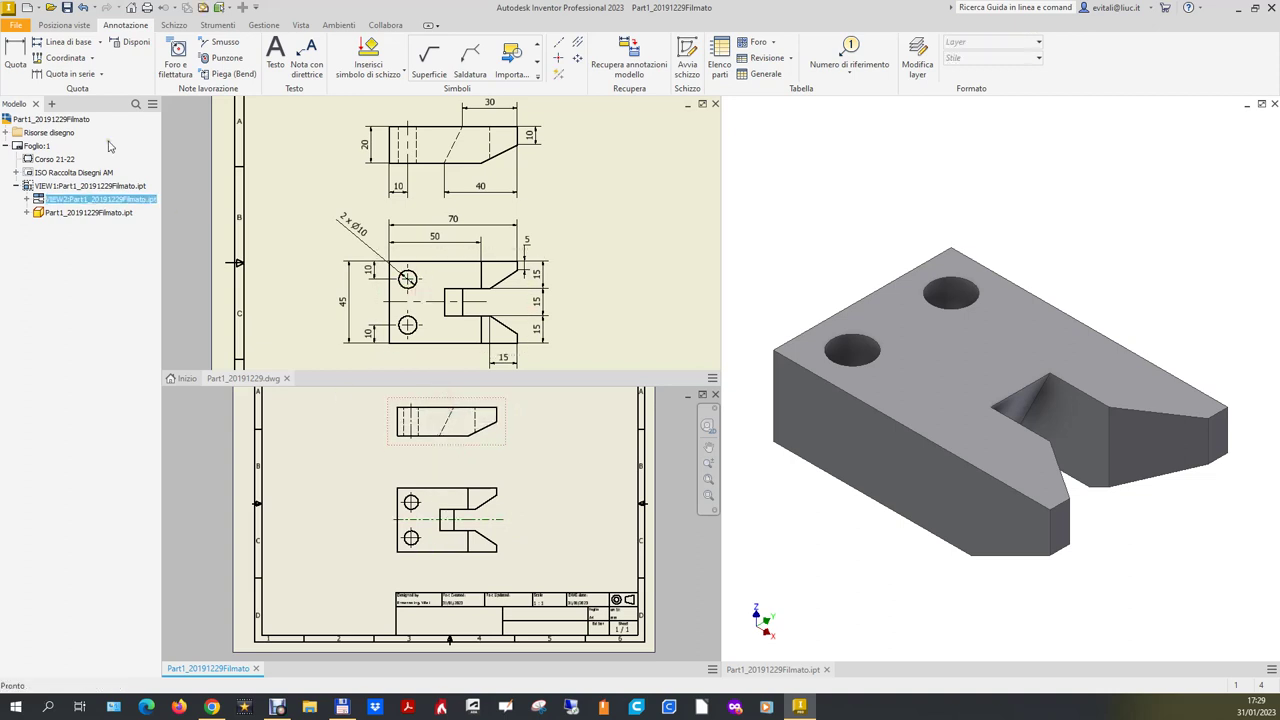
left_click(15, 55)
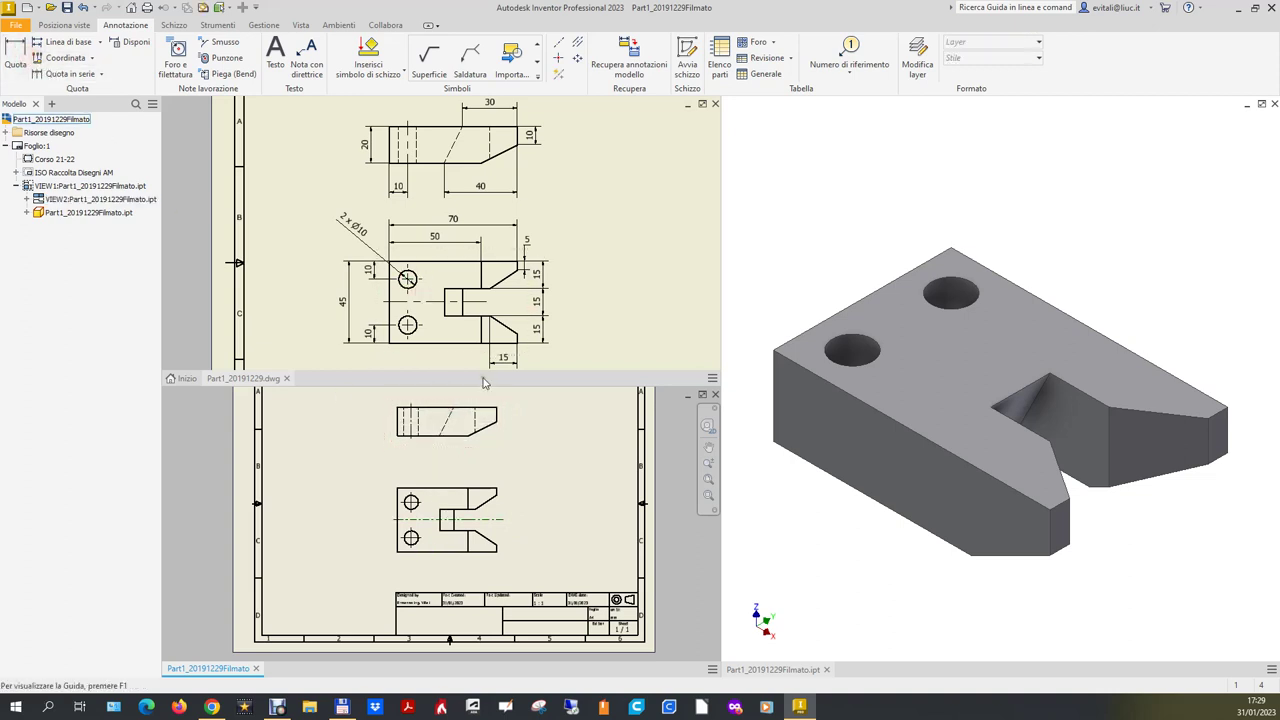
Dimension the holed view's top edge as 50,00 and open the Style and Standard Editor.
left_click(435, 489)
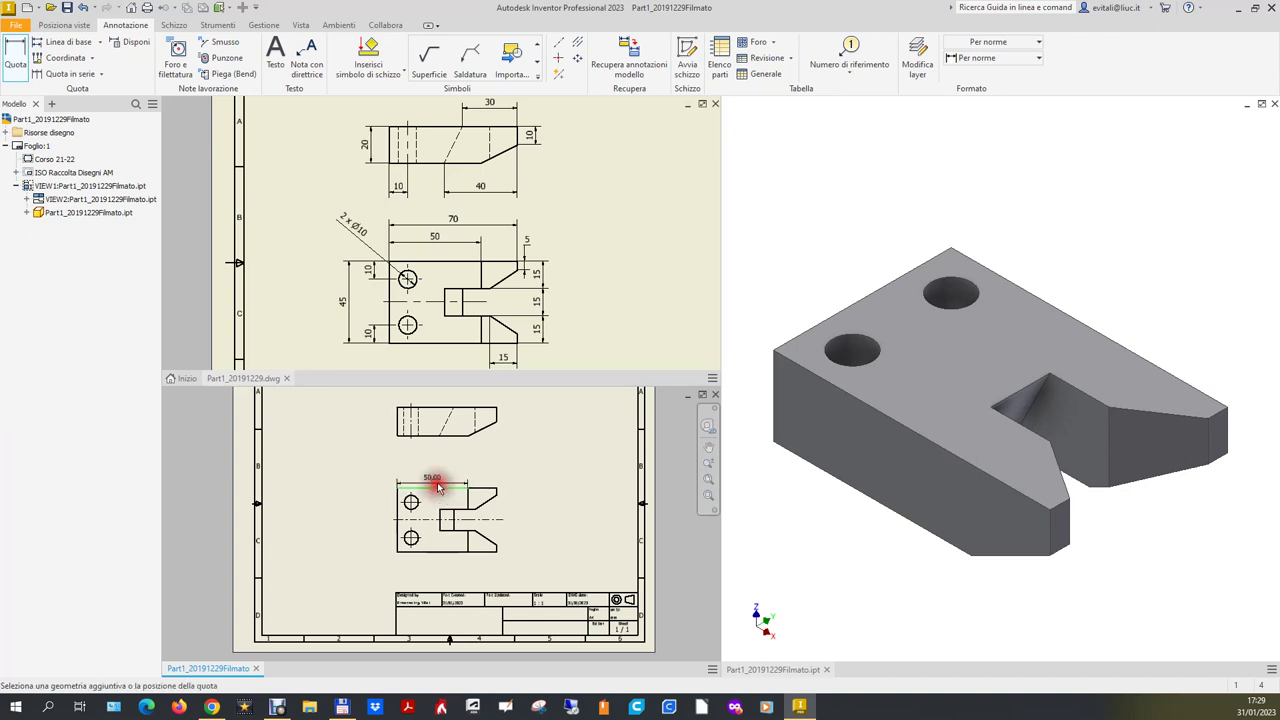
left_click(430, 475)
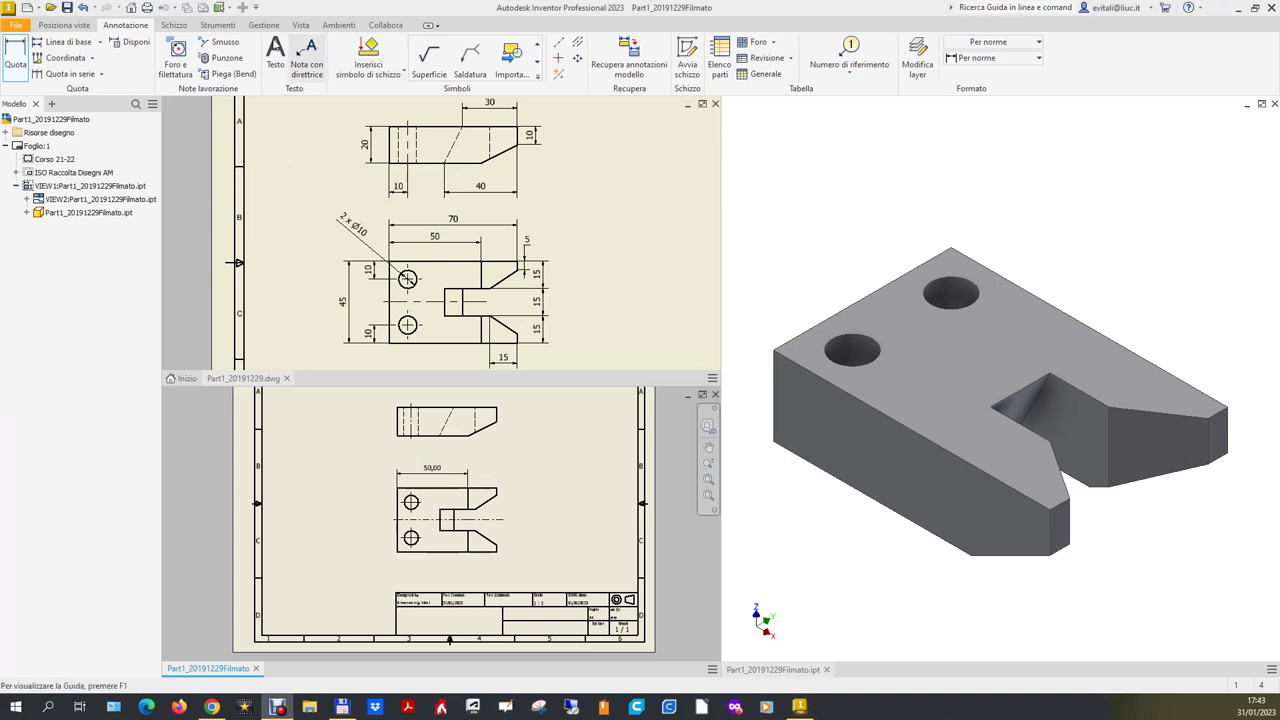
left_click(215, 26)
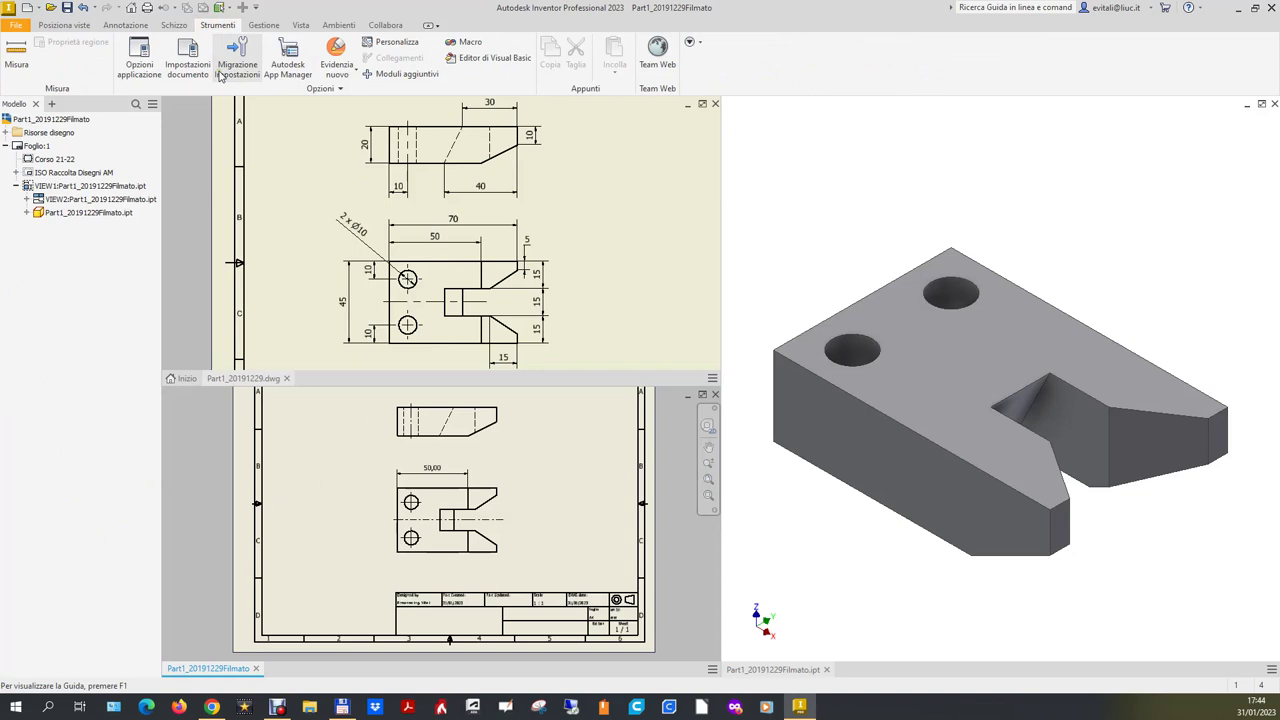
left_click(262, 25)
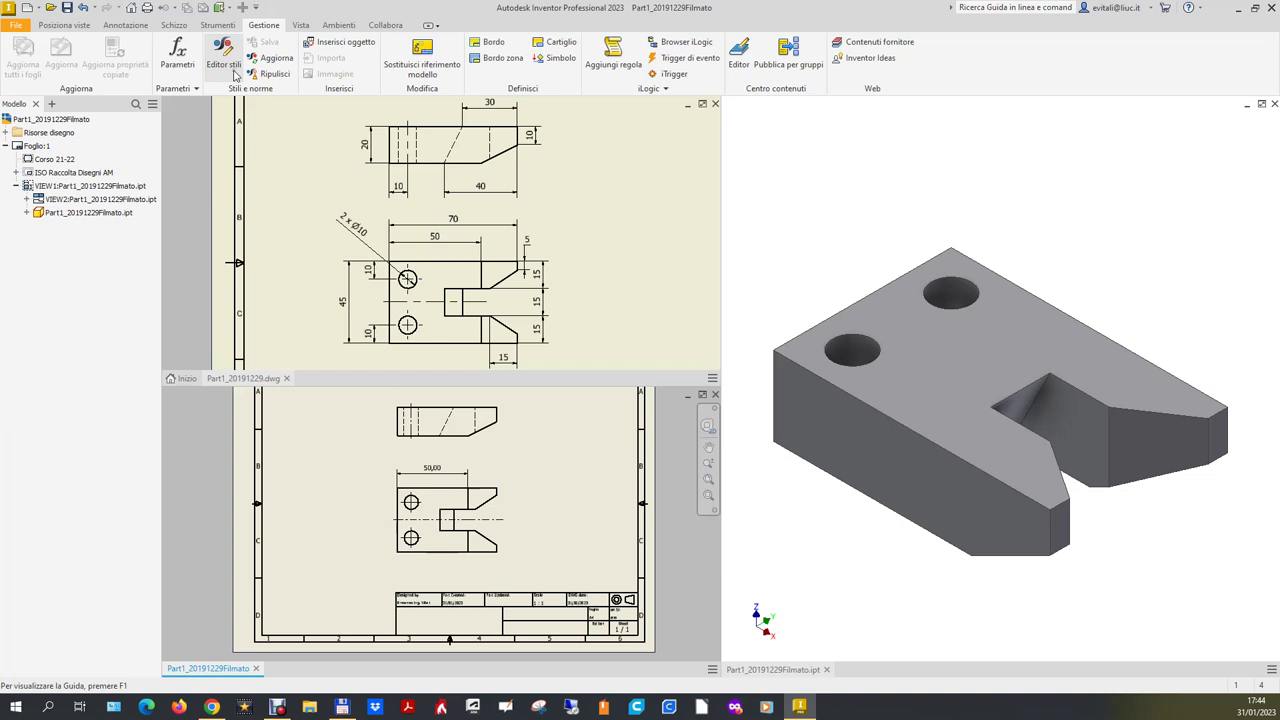
left_click(226, 60)
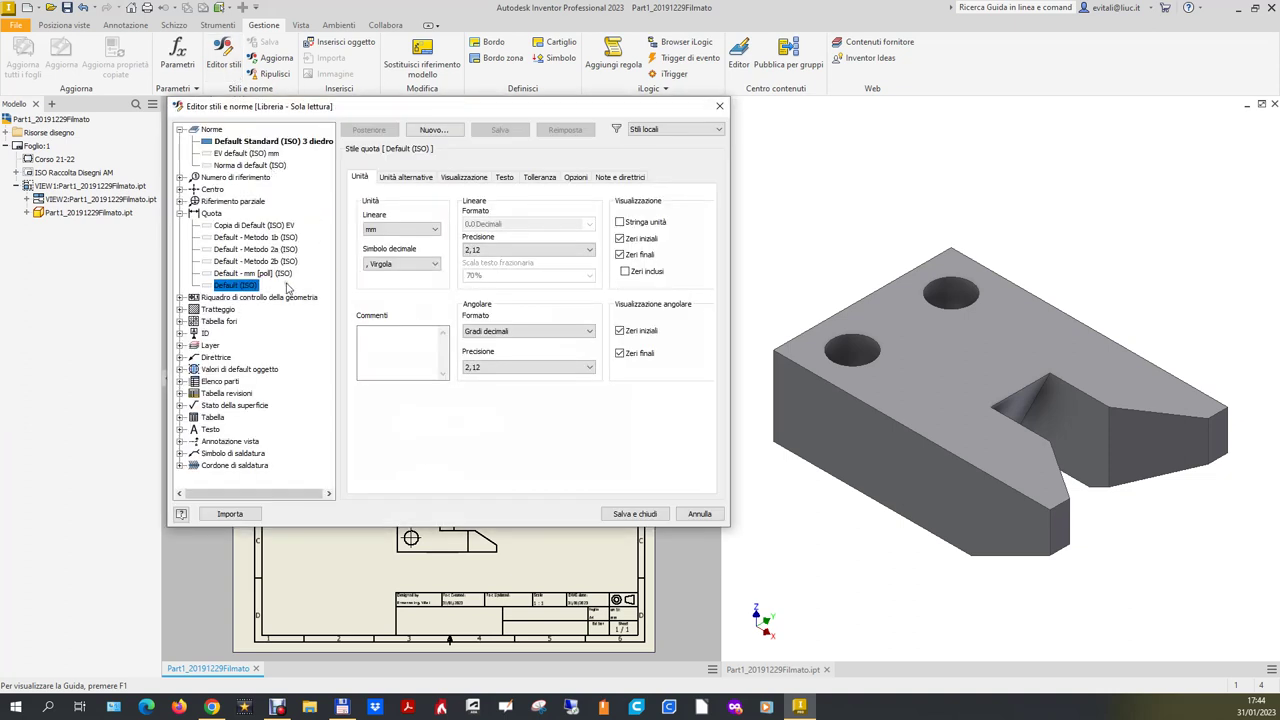
Untick linear trailing zeros in the Default (ISO) dimension style and save.
left_click(498, 251)
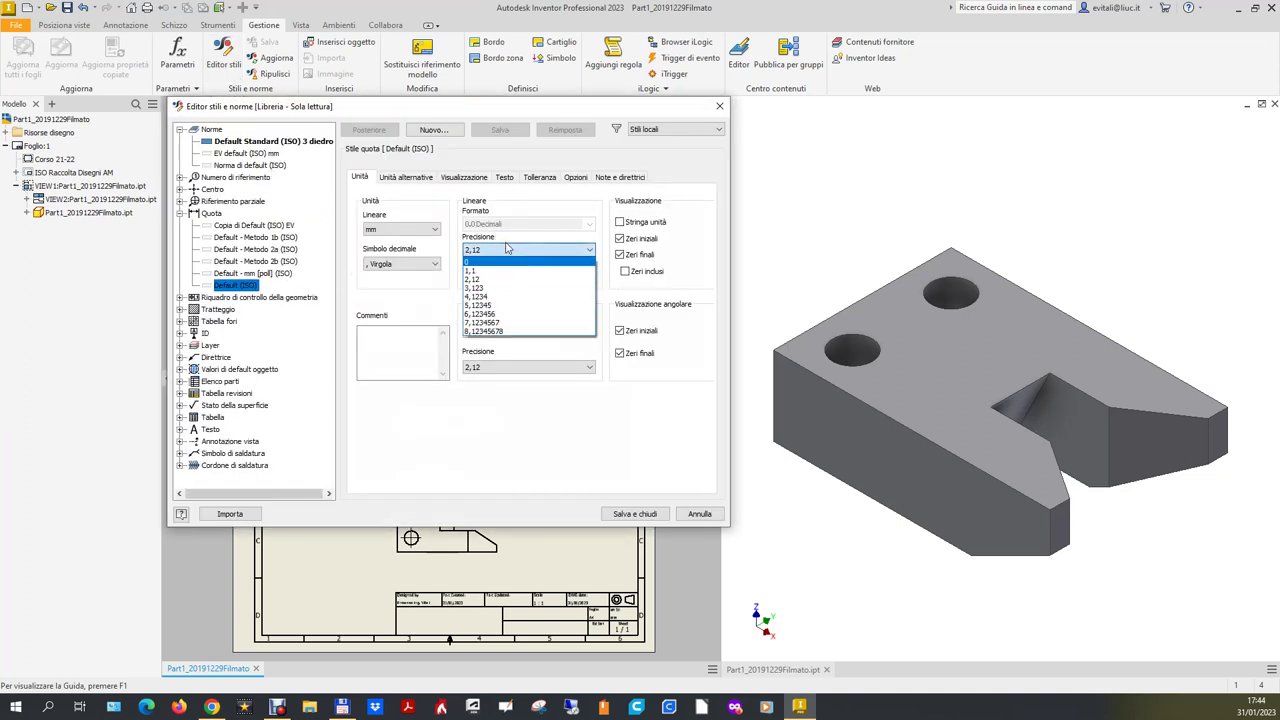
left_click(508, 249)
left_click(620, 255)
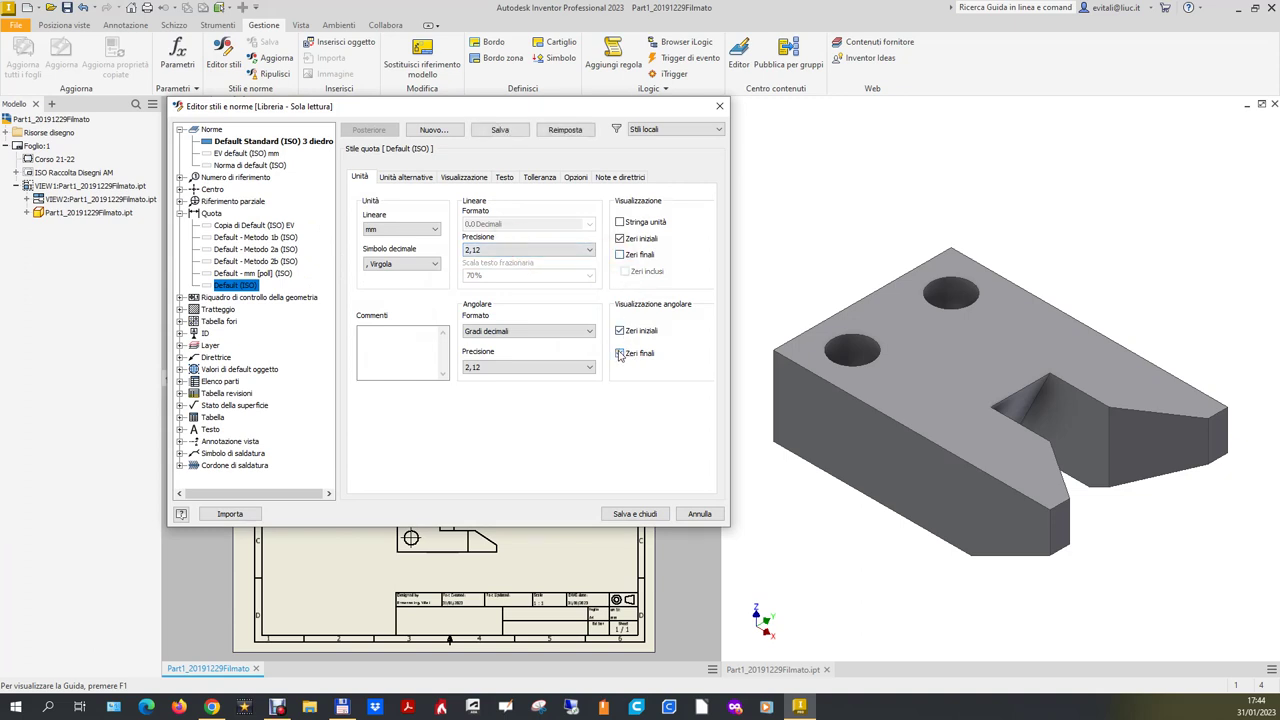
left_click(636, 514)
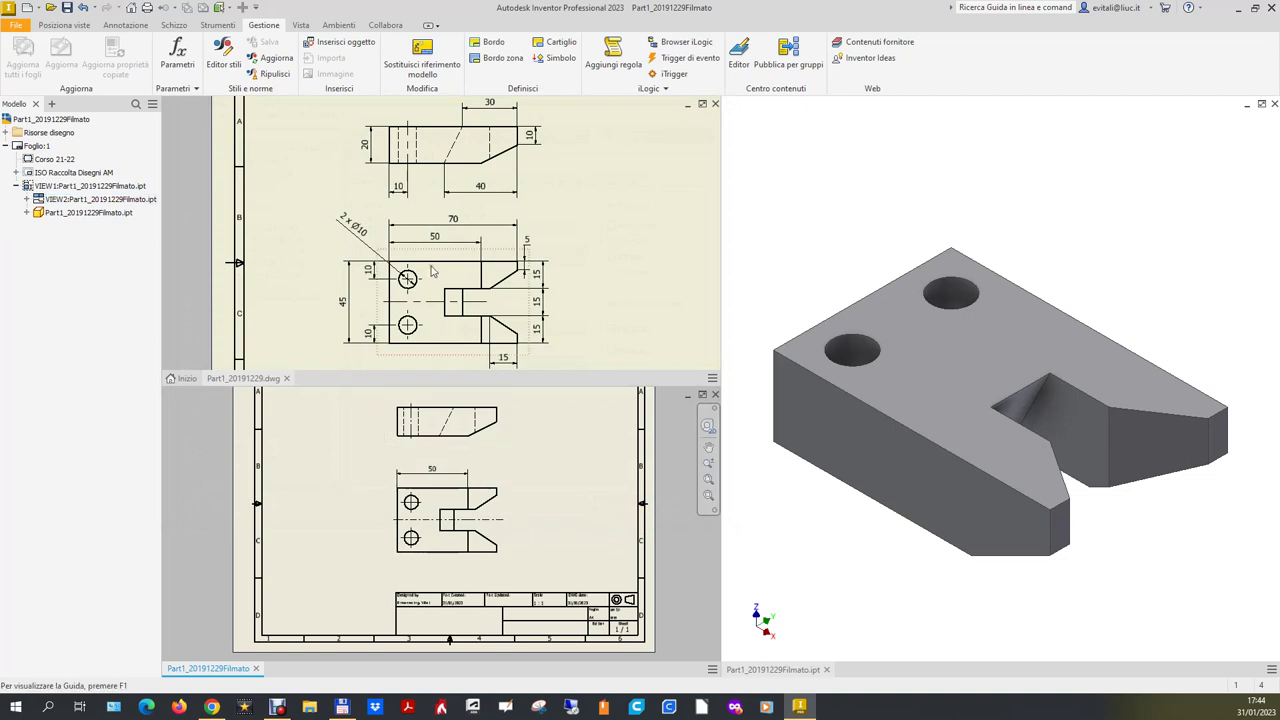
Add the 70 overall width dimension above the 50.
left_click(612, 502)
left_click(125, 25)
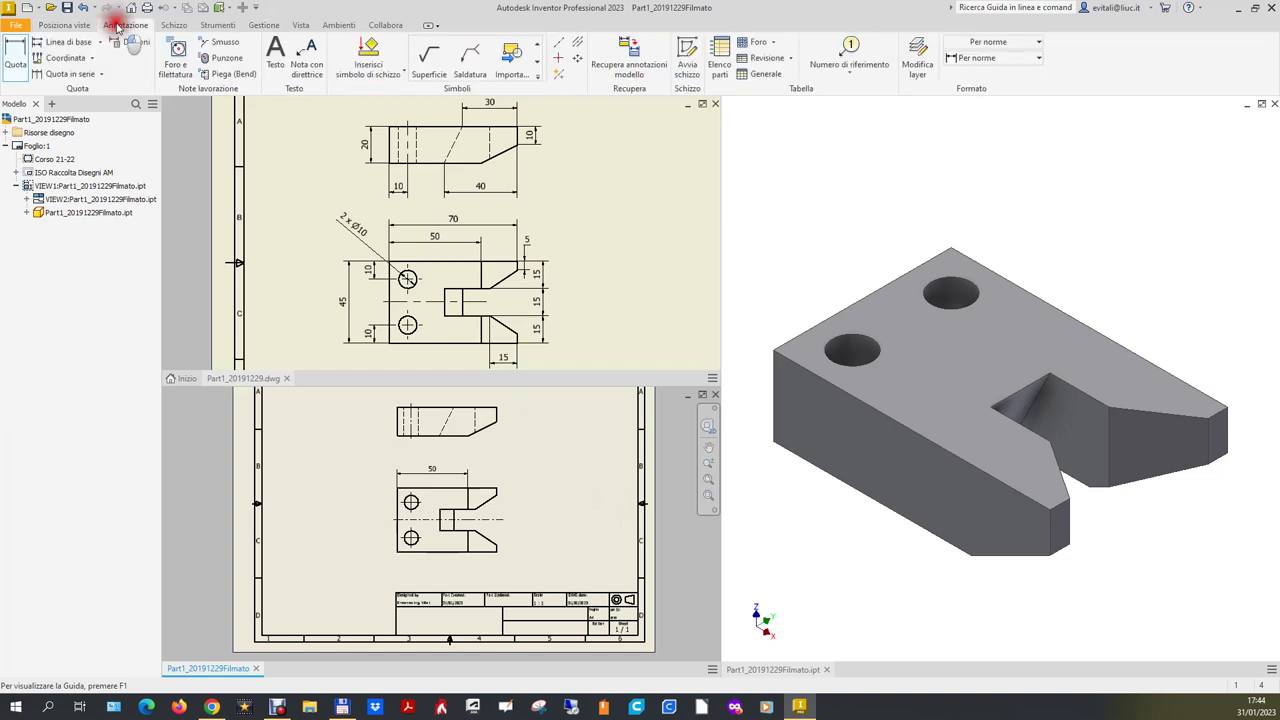
left_click(16, 56)
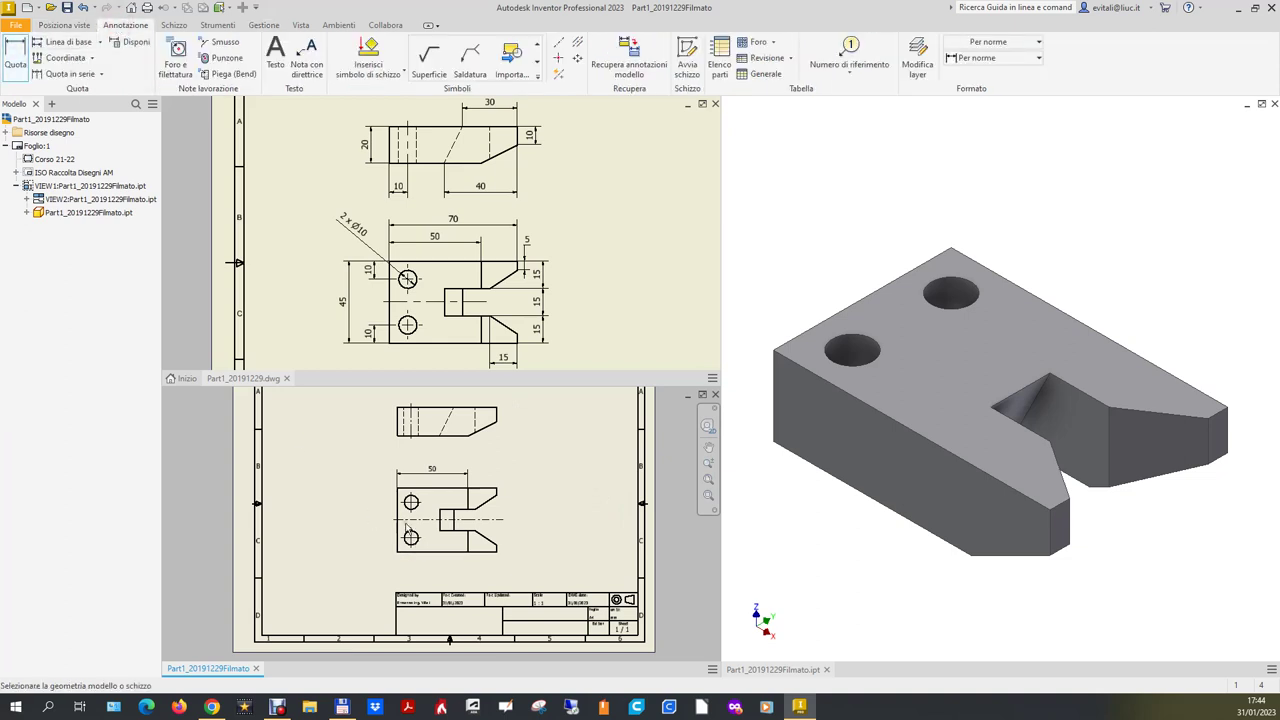
left_click(399, 520)
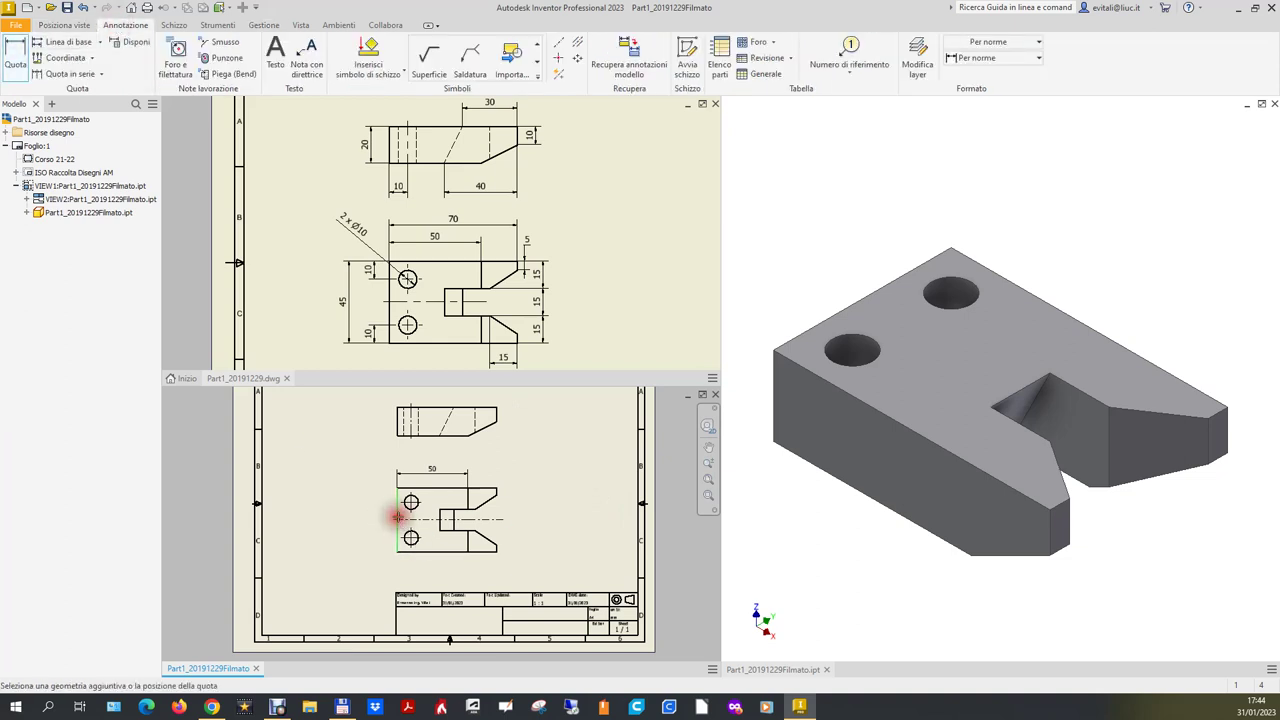
left_click(498, 495)
left_click(488, 457)
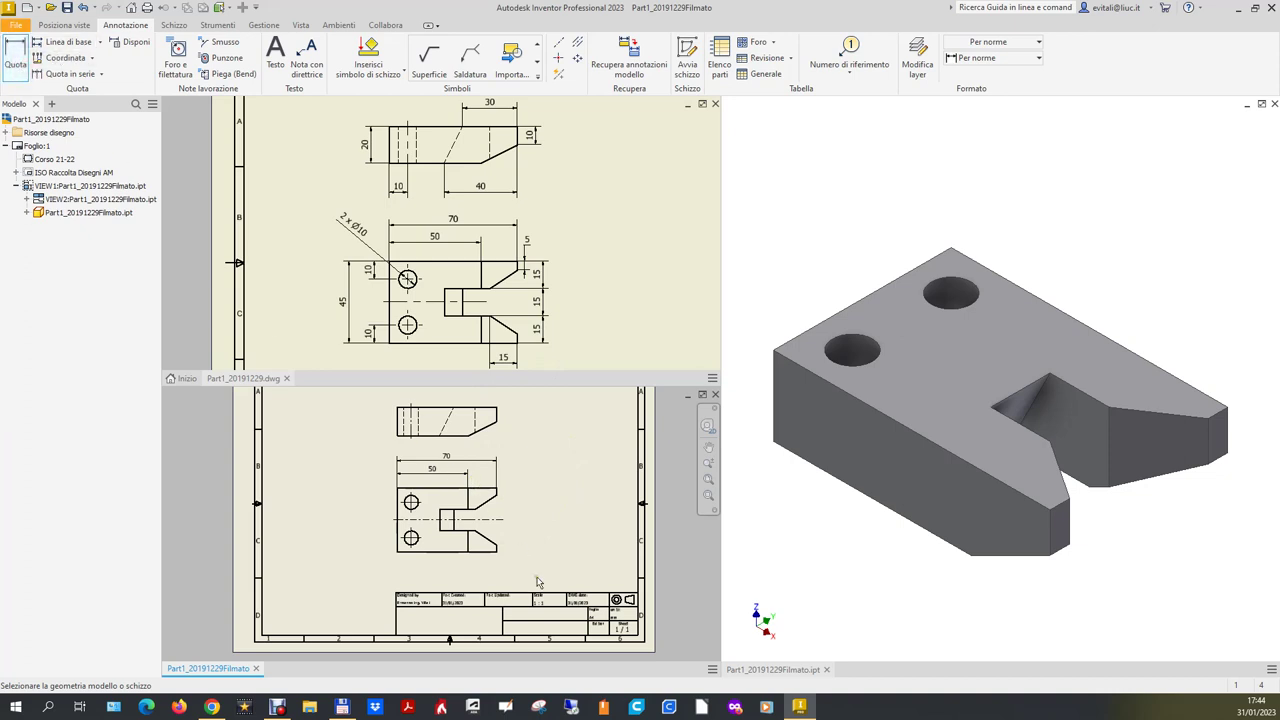
Dimension the right side with the vertical 5, 15, 15, 15 chain.
scroll(505, 521, "up", 5)
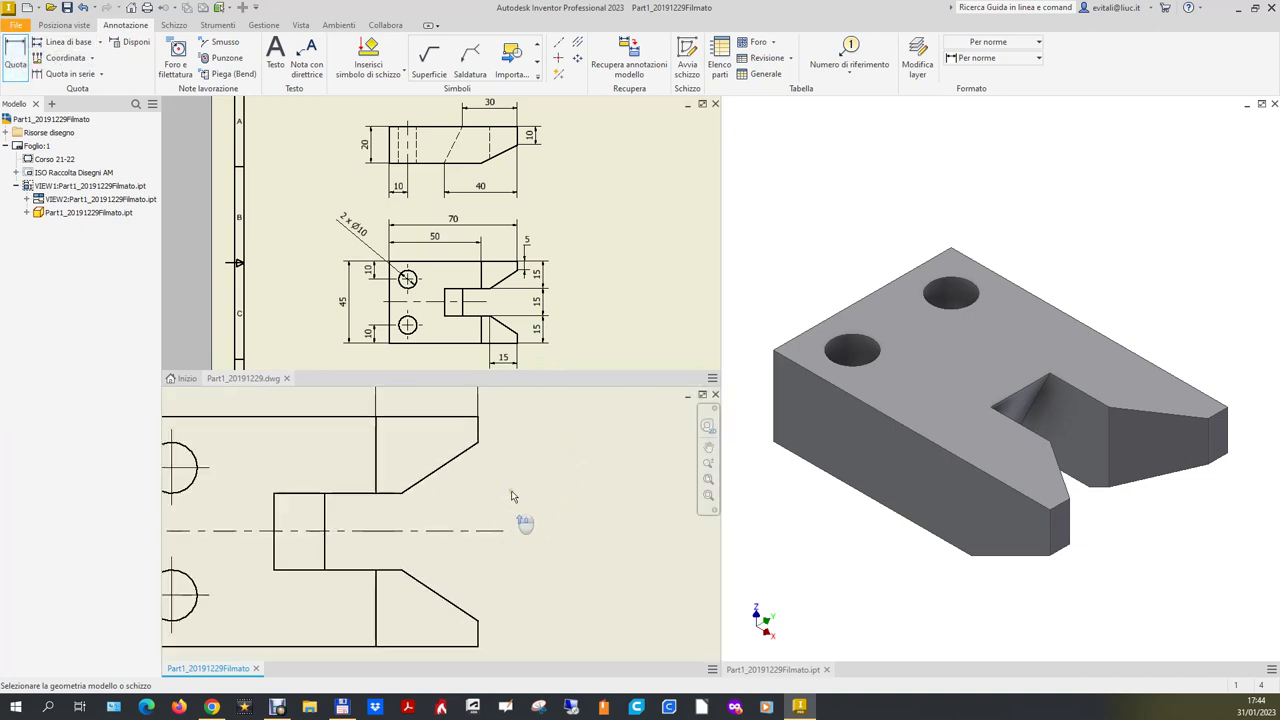
left_click(479, 432)
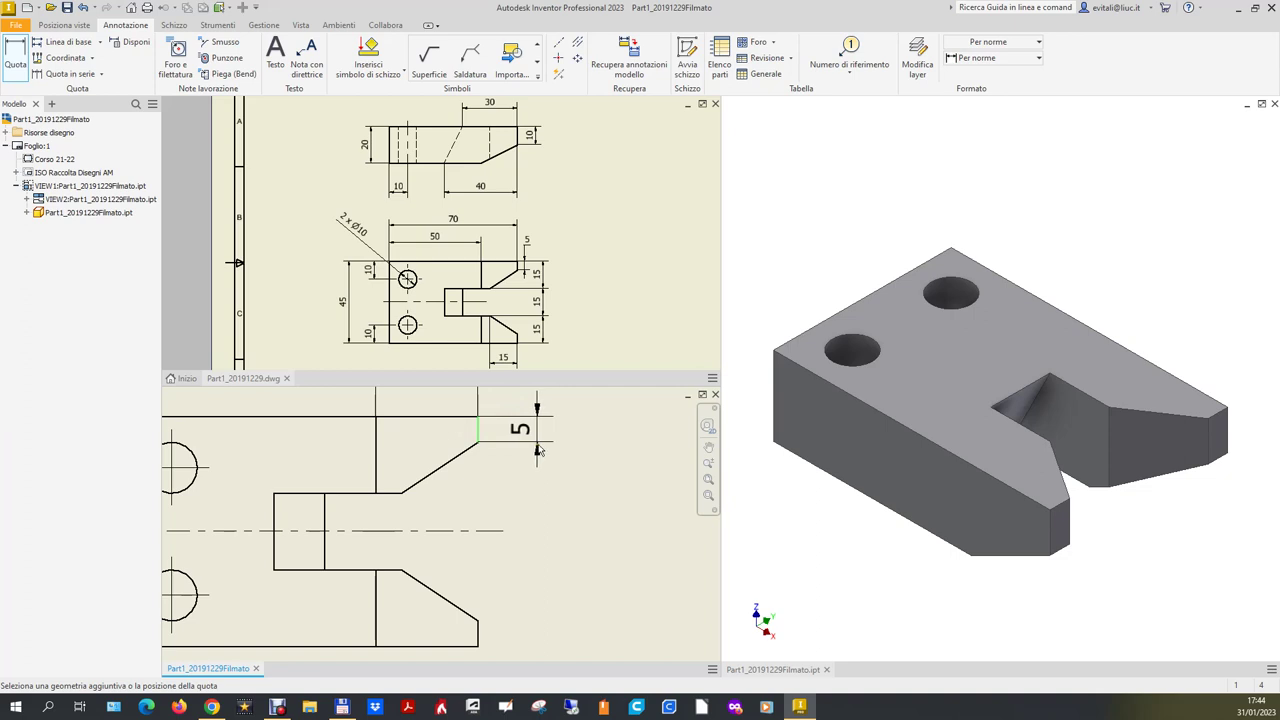
left_click(528, 448)
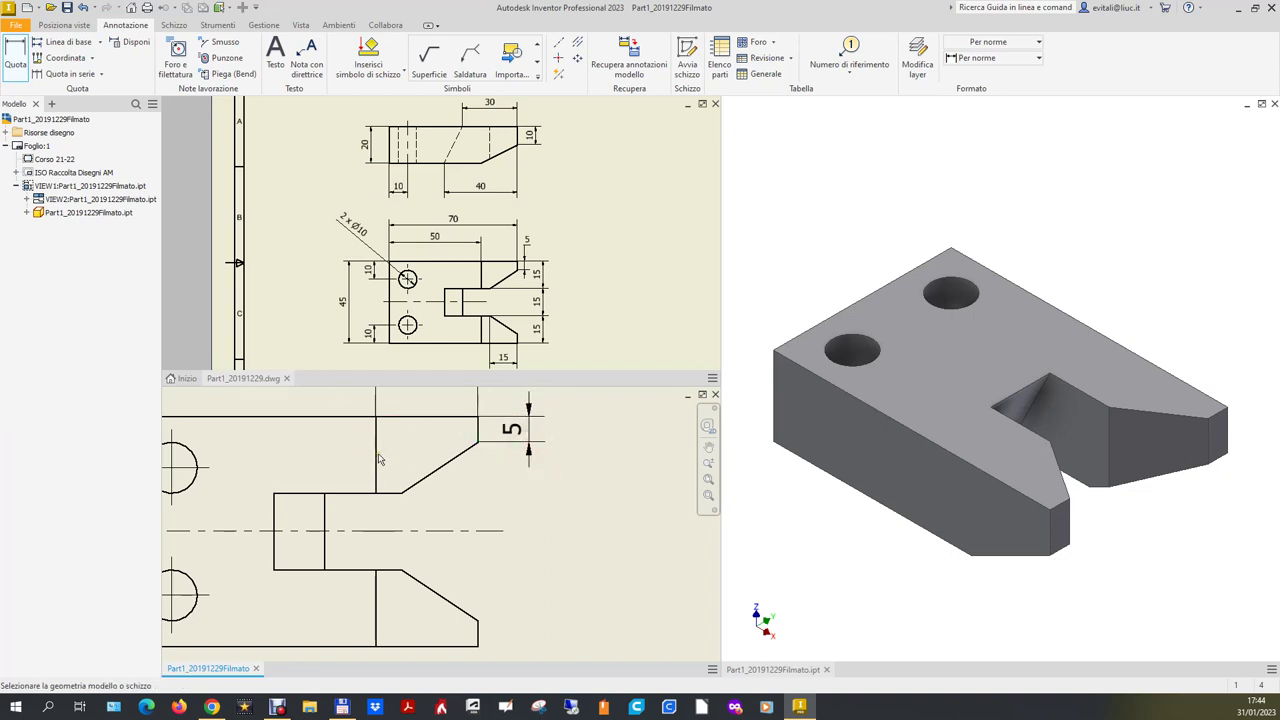
left_click(377, 463)
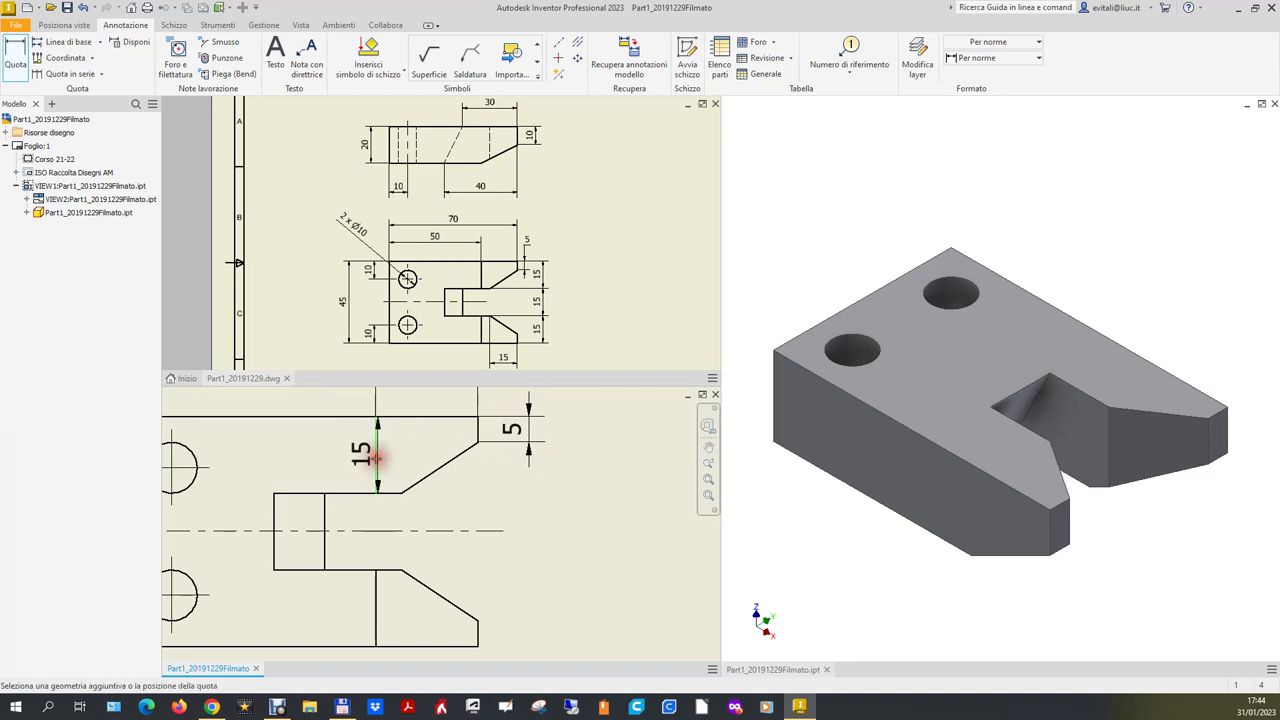
left_click(586, 517)
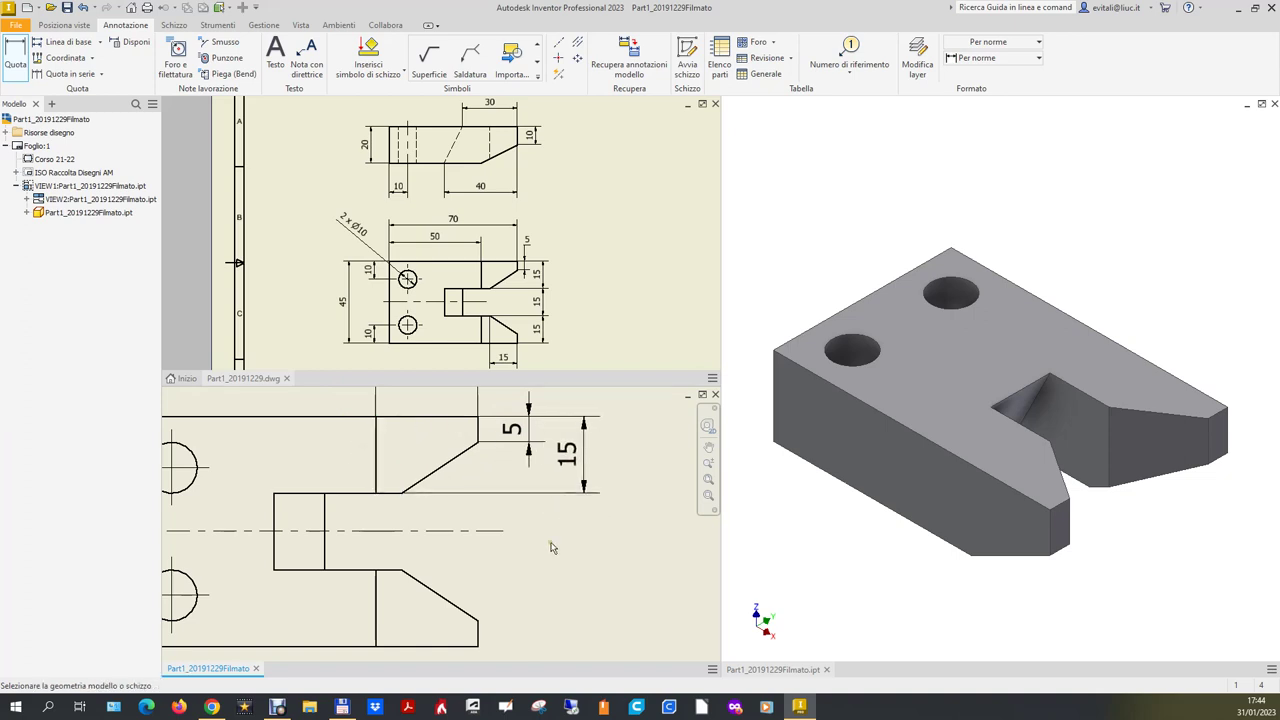
left_click(326, 541)
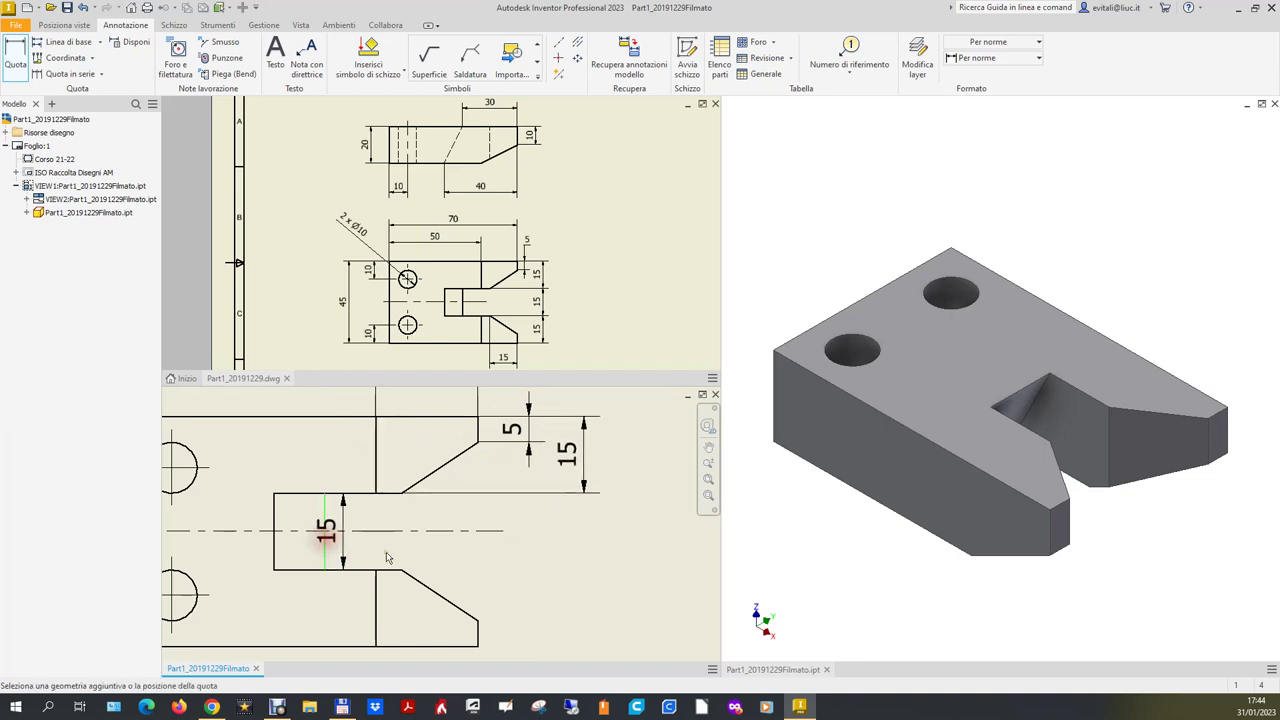
left_click(585, 587)
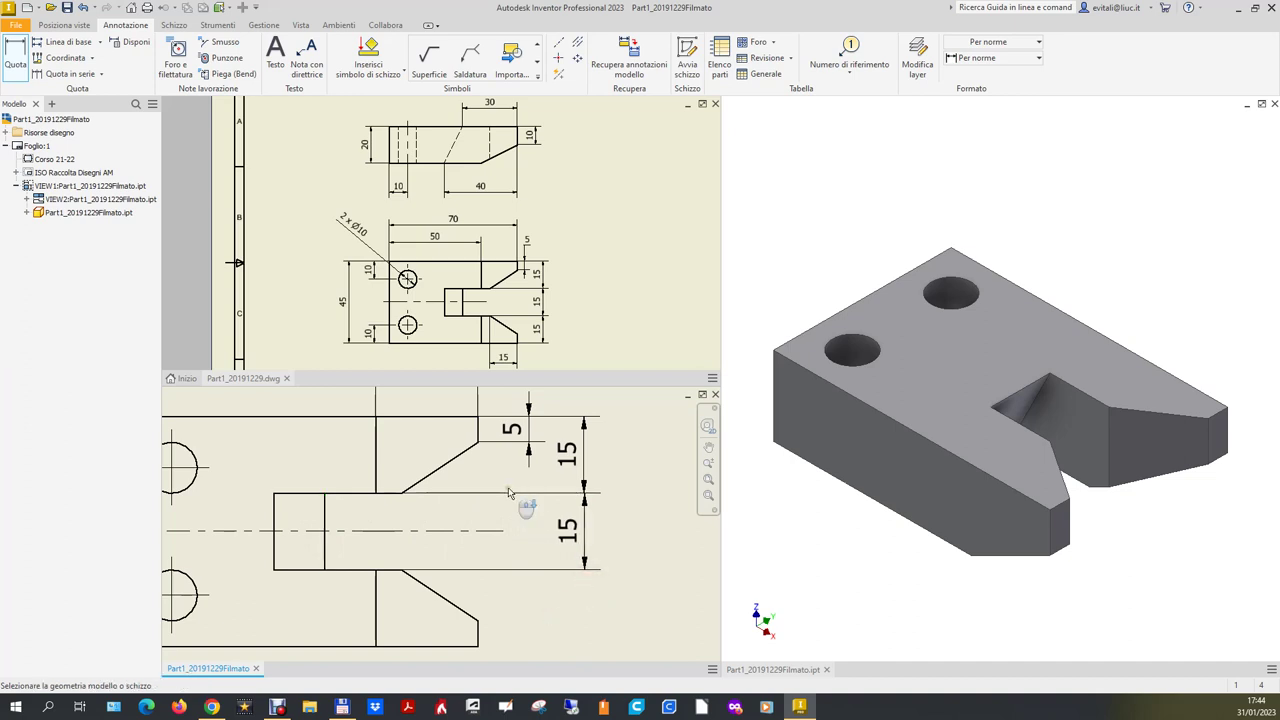
scroll(528, 510, "up", 3)
scroll(438, 527, "down", 5)
scroll(338, 565, "up", 1)
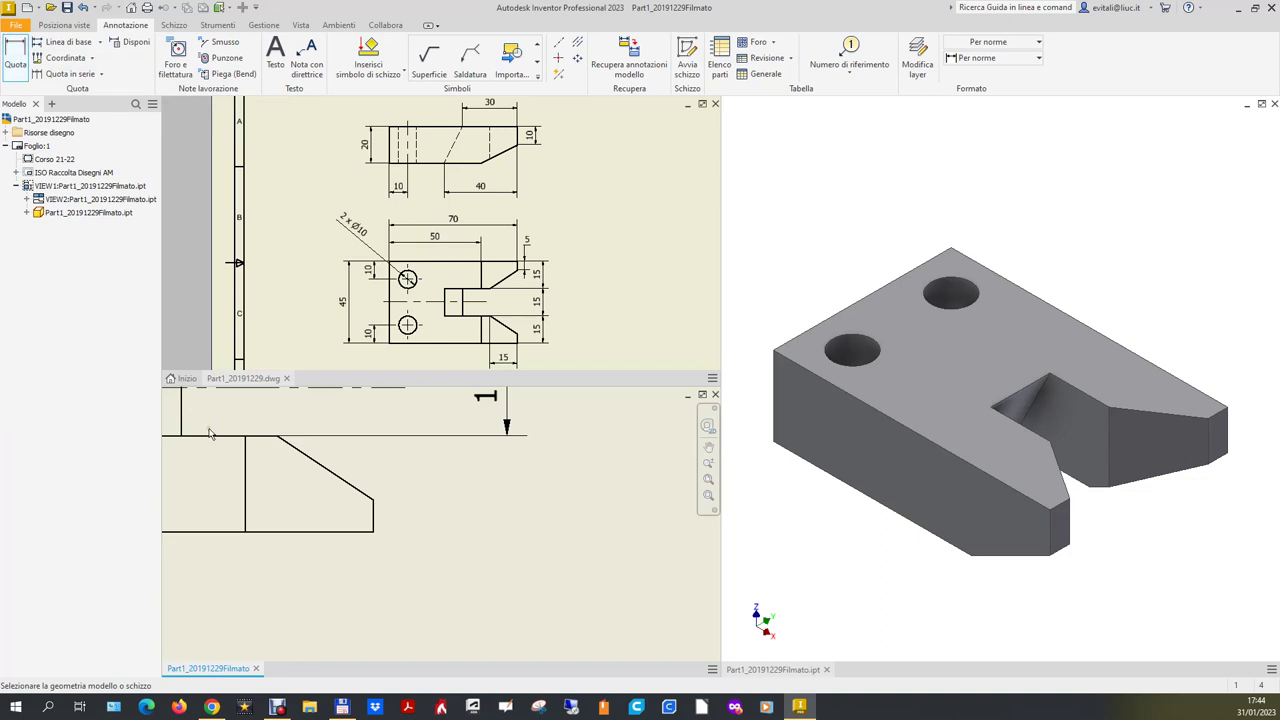
left_click(246, 502)
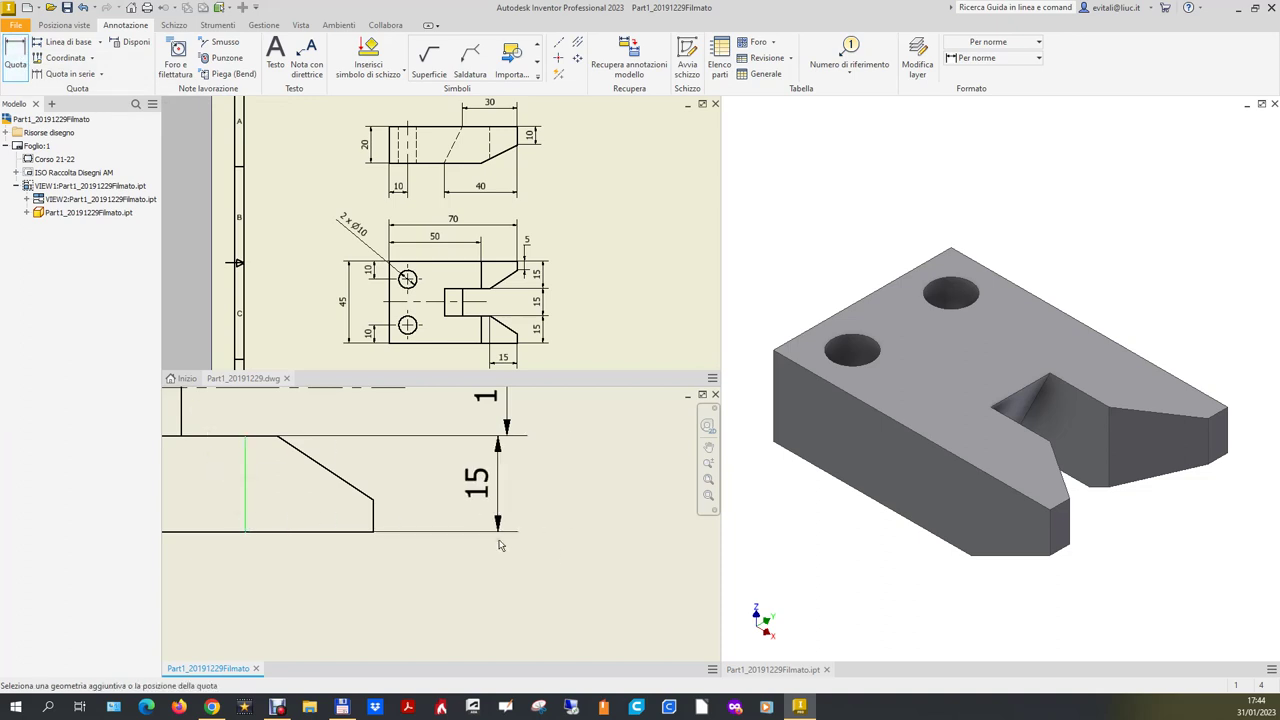
left_click(501, 545)
Drag the middle and lower 15 dimensions into line with the chain.
scroll(505, 548, "up", 1)
scroll(528, 523, "up", 1)
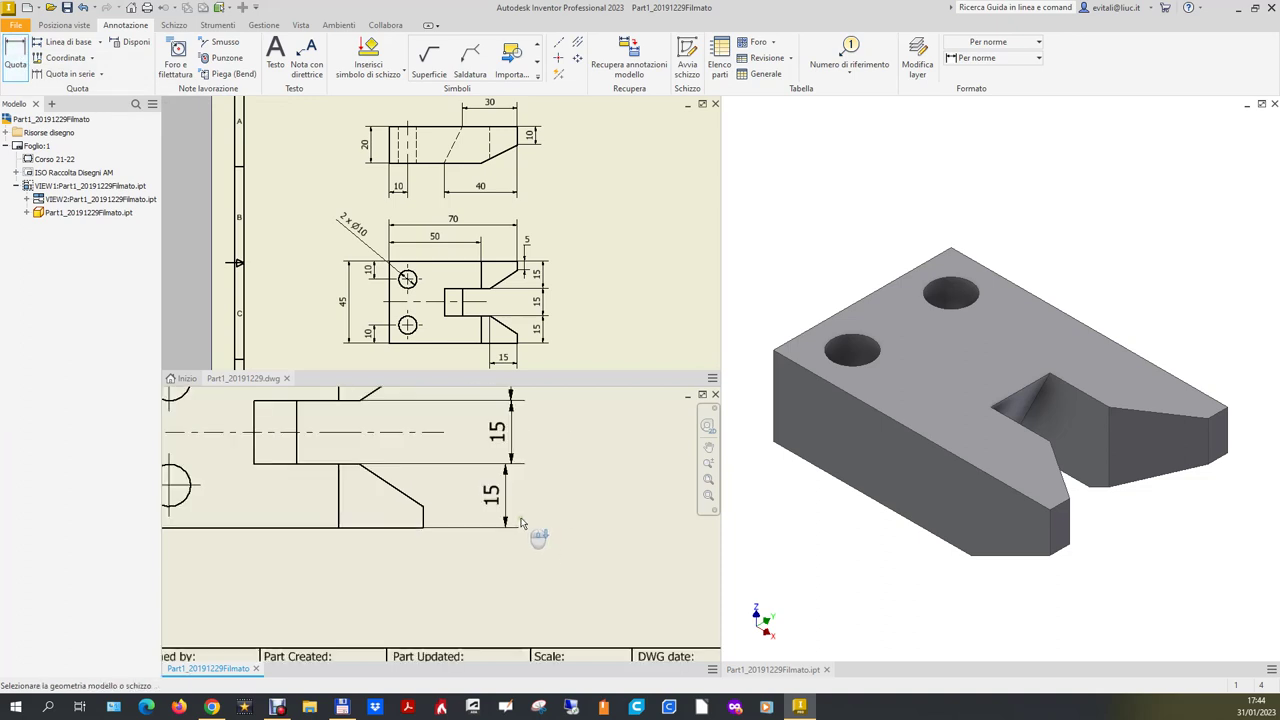
scroll(520, 465, "up", 1)
scroll(530, 475, "down", 3)
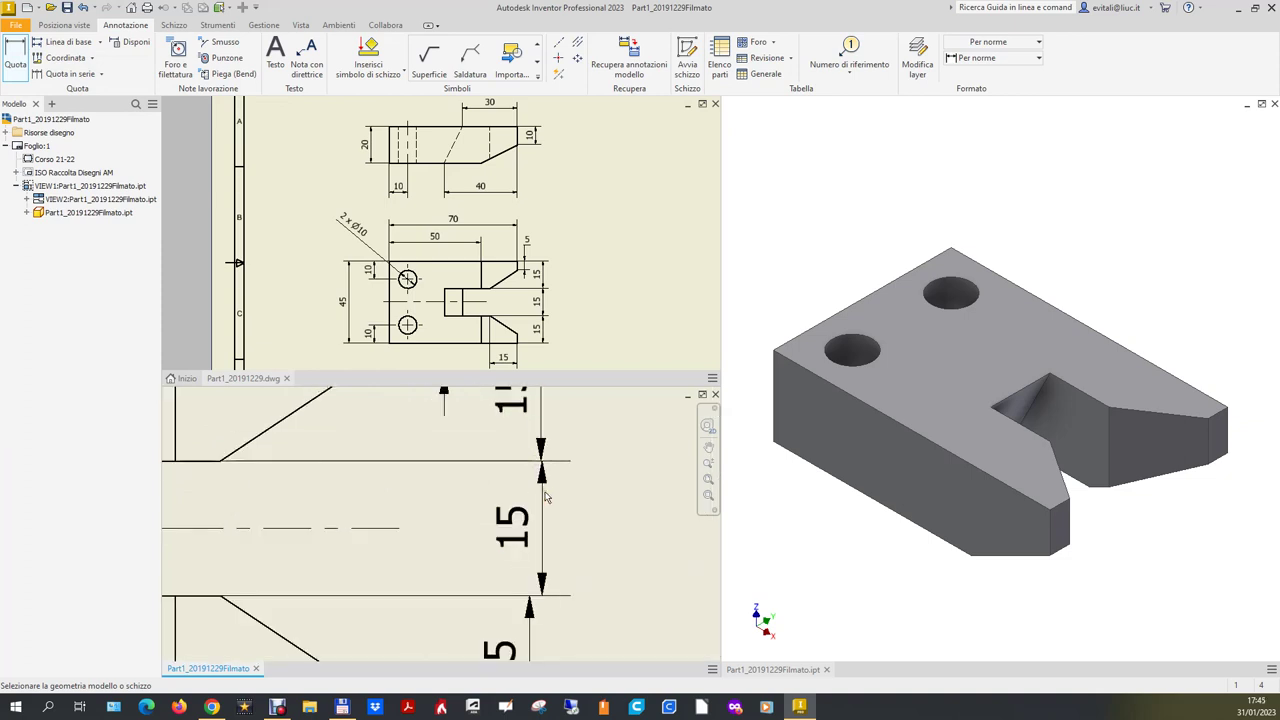
mouse_move(510, 523)
left_mouse_down()
mouse_move(542, 537)
mouse_move(541, 453)
mouse_move(541, 533)
left_mouse_up()
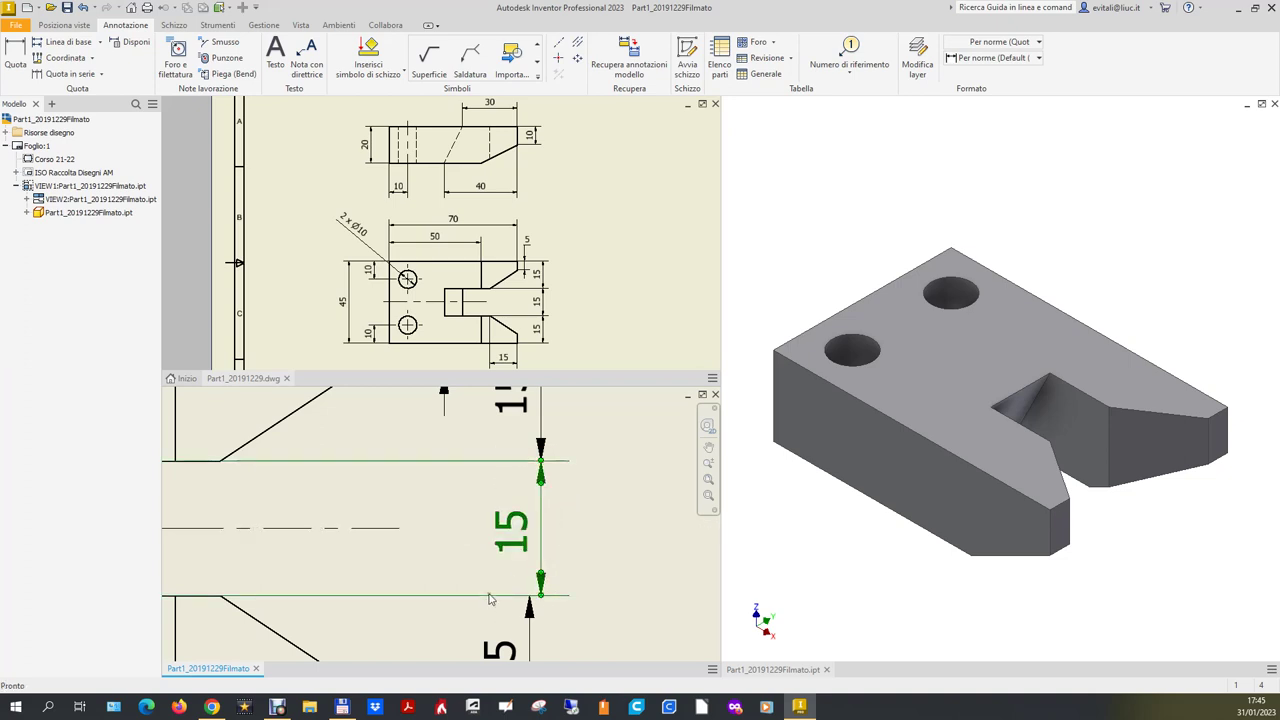
scroll(466, 534, "down", 2)
scroll(490, 610, "up", 2)
left_click_drag(486, 588, 529, 592)
scroll(520, 590, "down", 5)
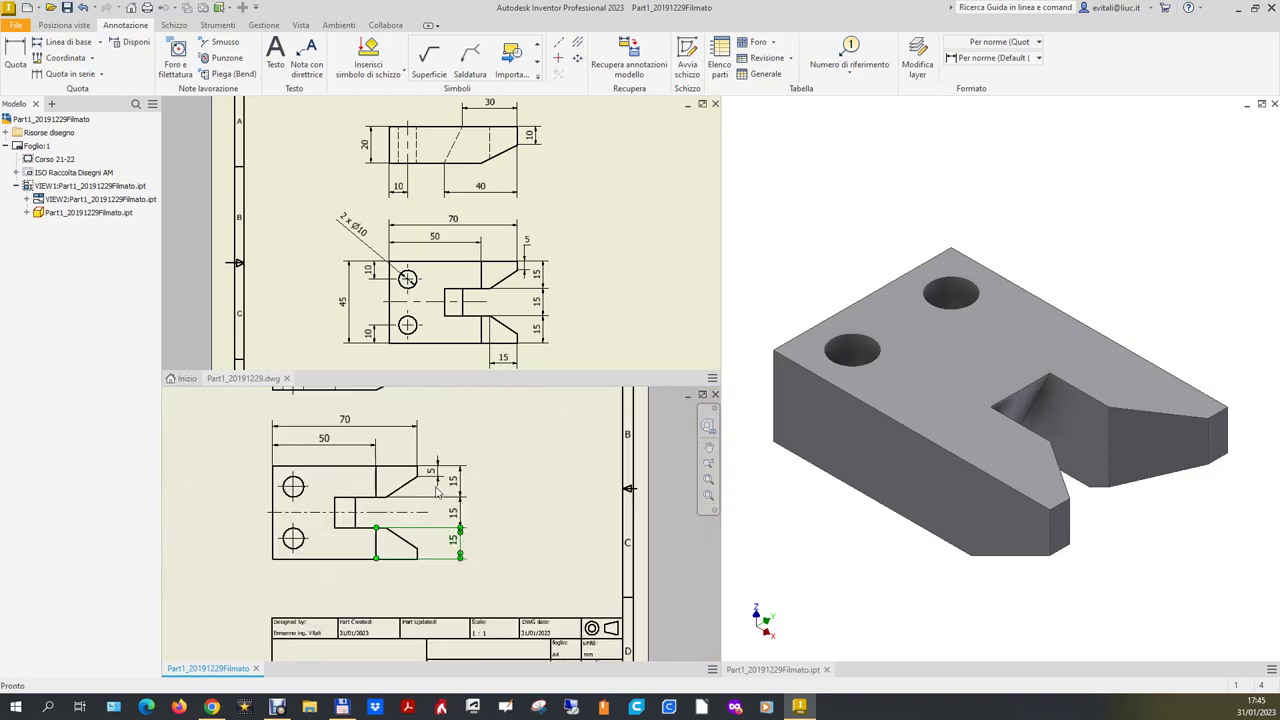
scroll(425, 333, "down", 3)
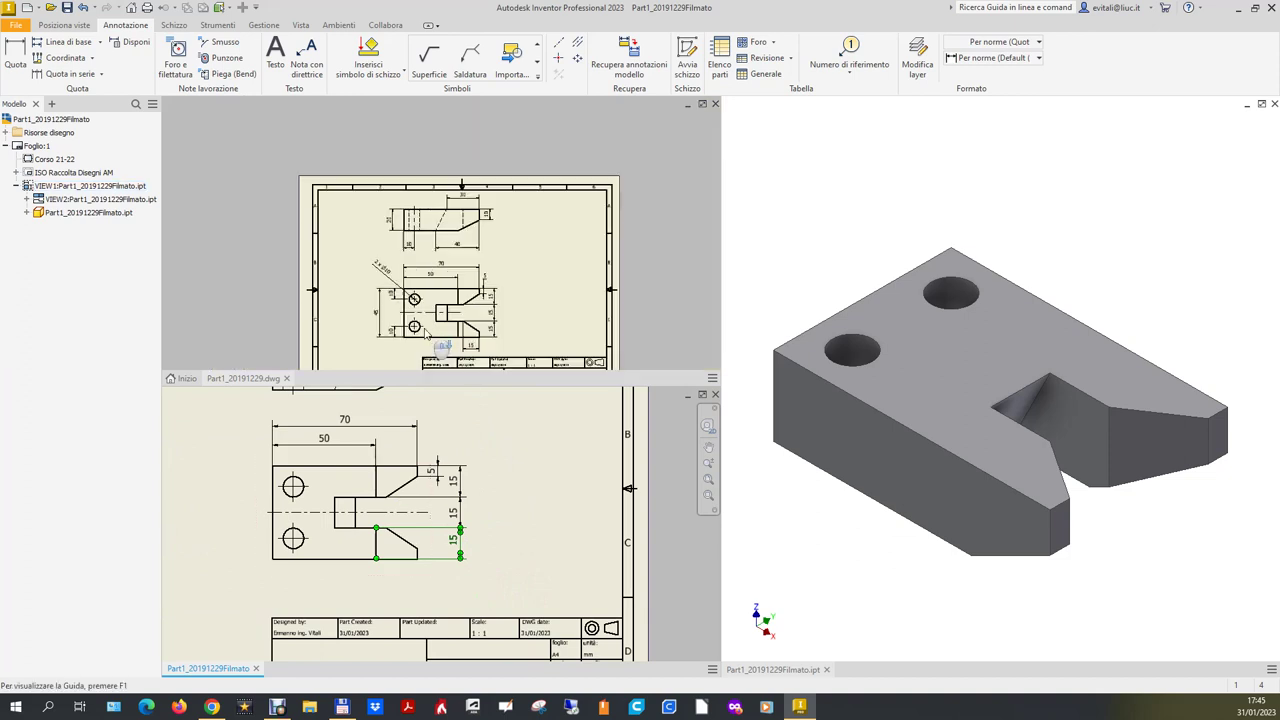
scroll(478, 348, "up", 4)
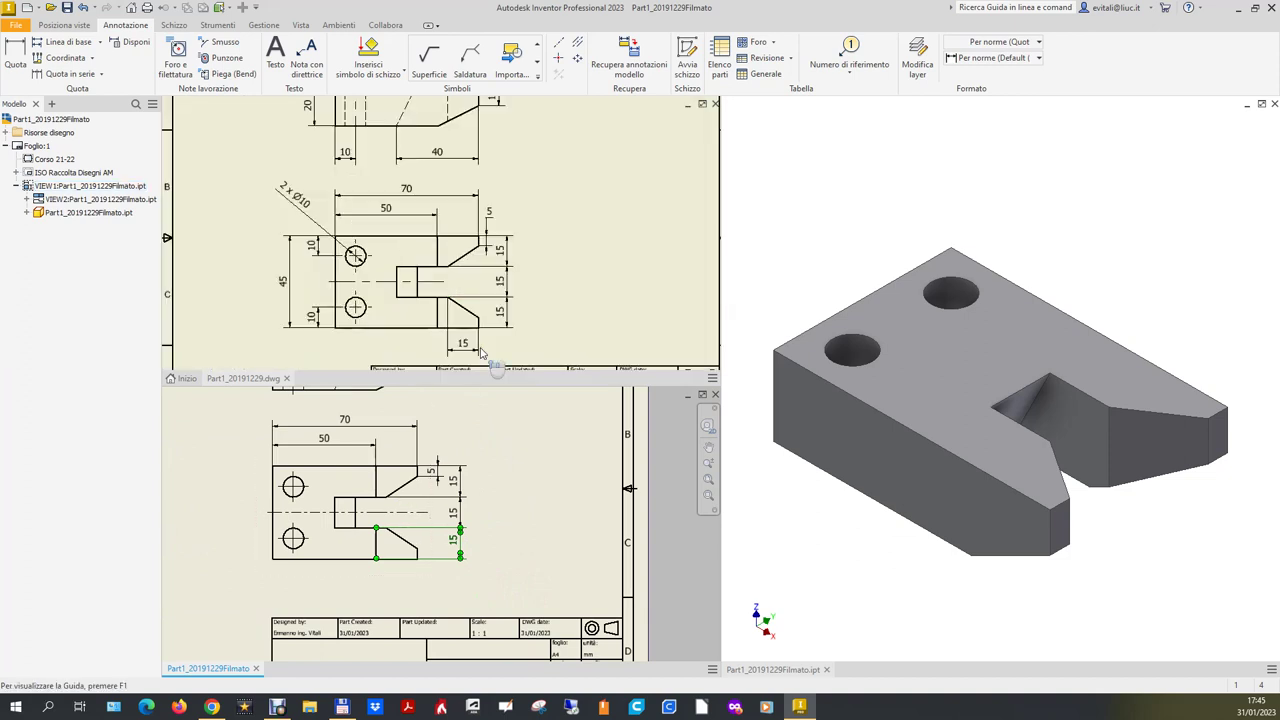
scroll(480, 352, "up", 3)
scroll(415, 500, "down", 3)
scroll(408, 514, "up", 4)
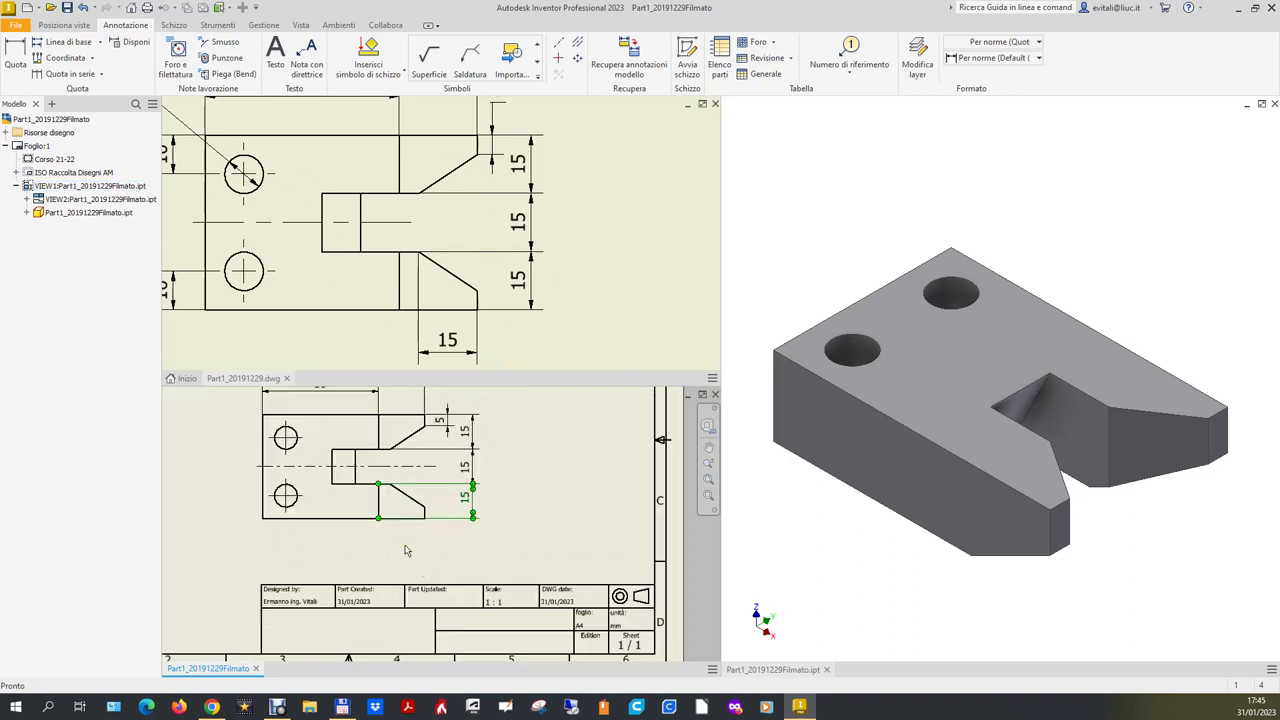
Dimension the lower prong's width as 15, then begin a diameter dimension on the upper-left hole.
key("d")
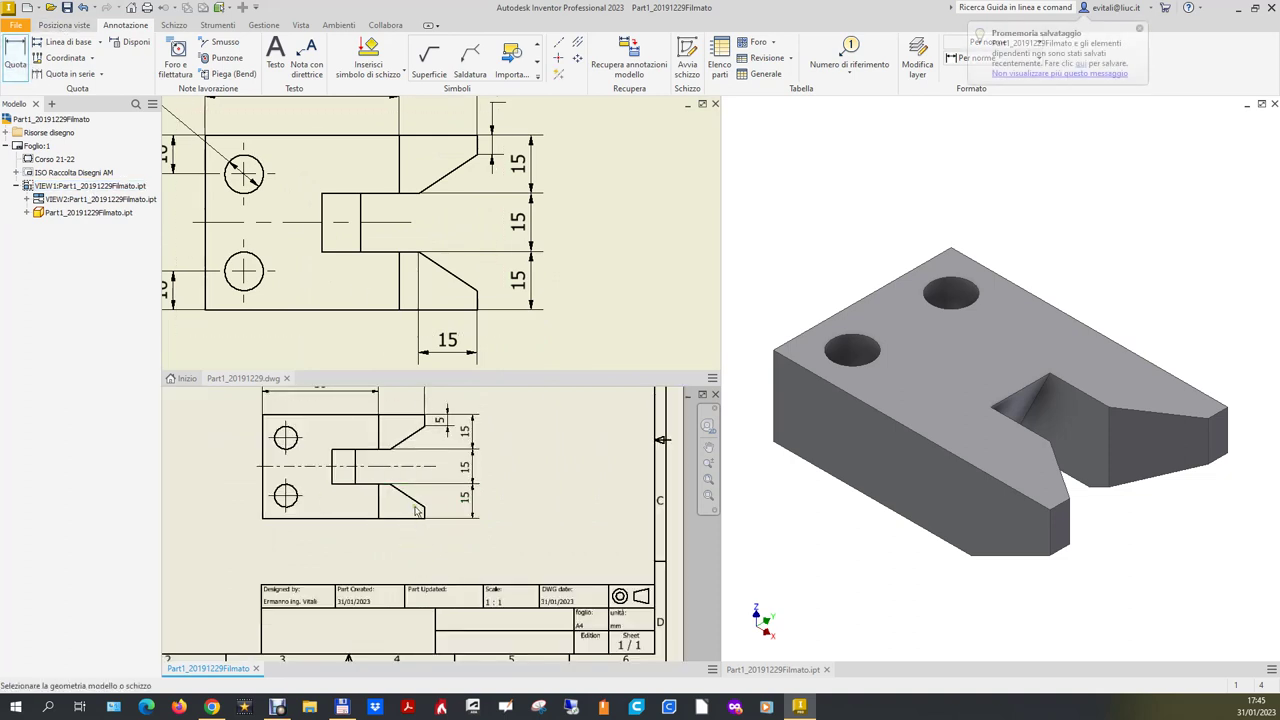
left_click(418, 507)
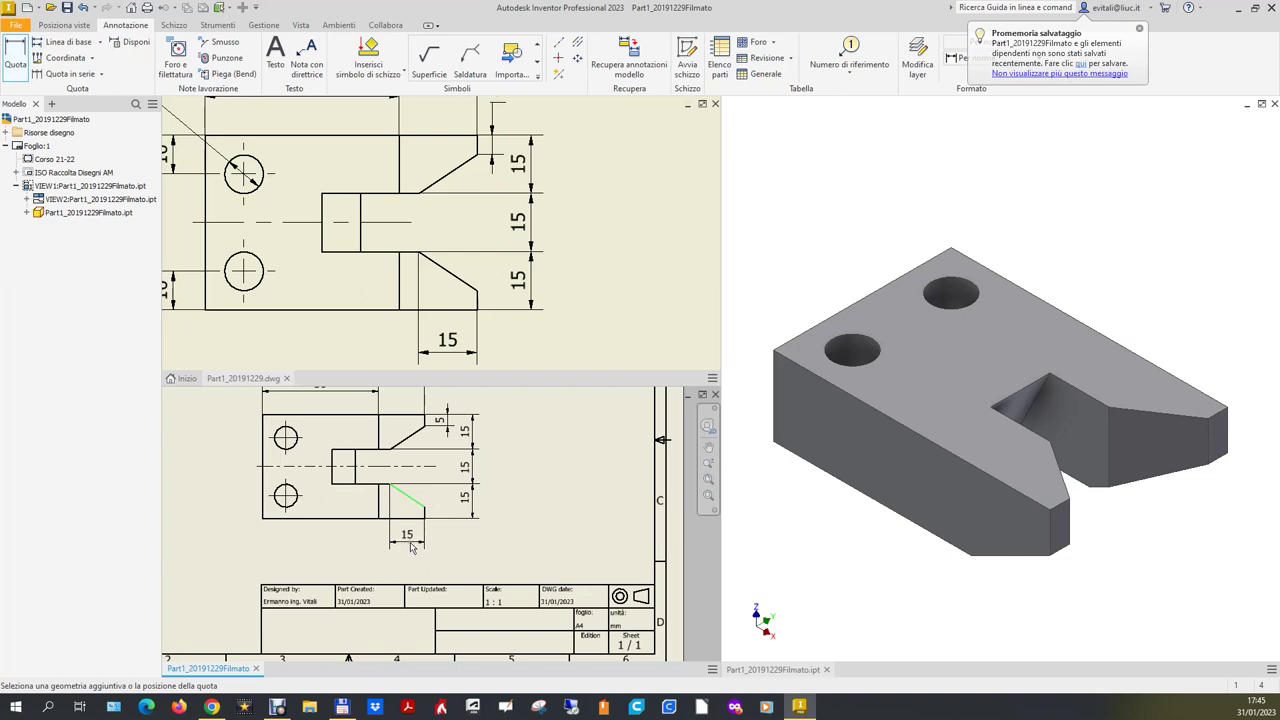
left_click(411, 550)
key("Escape")
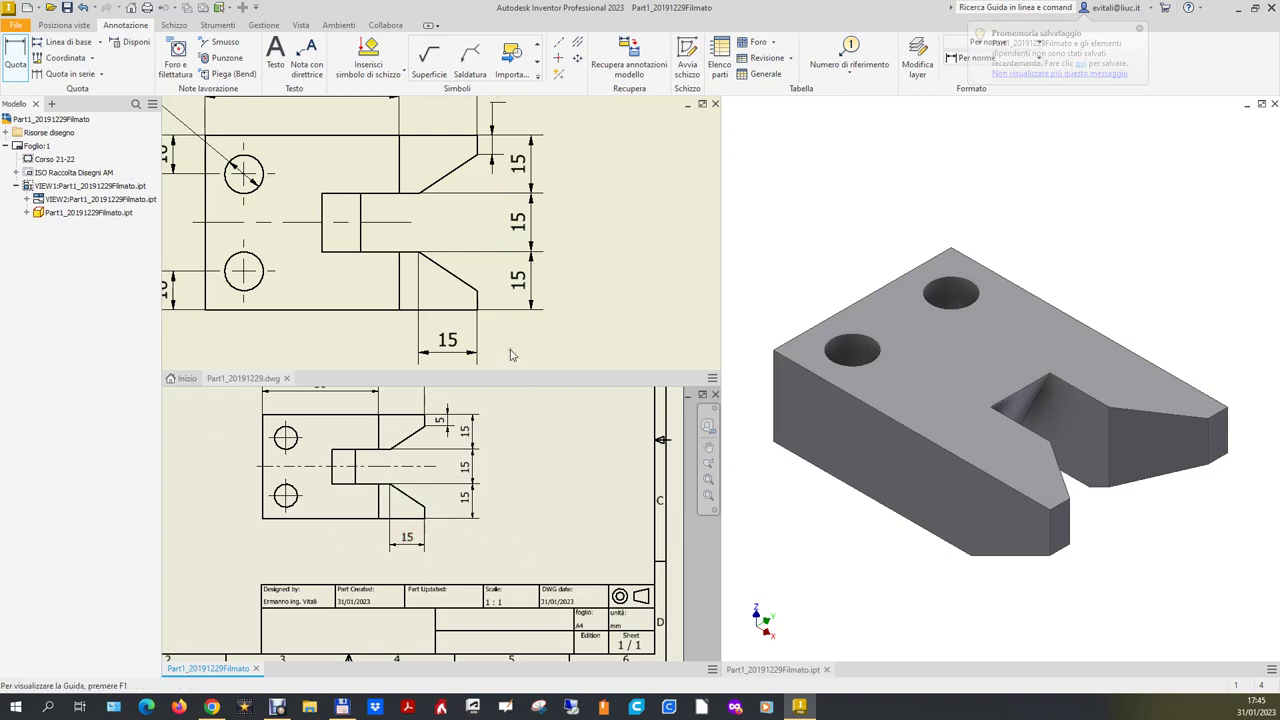
scroll(588, 338, "down", 3)
left_click(25, 45)
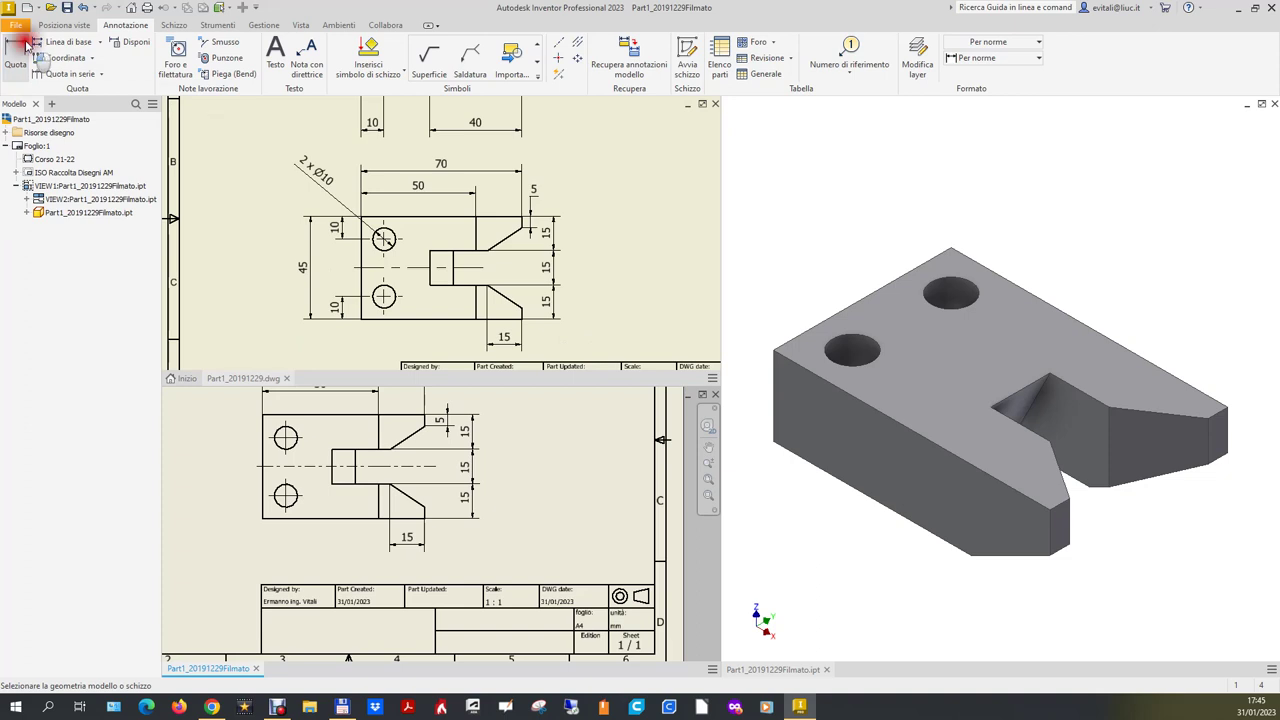
left_click(288, 440)
Place the Ø10 on the upper-left hole and edit its text to read 2 x Ø10.
left_click(209, 408)
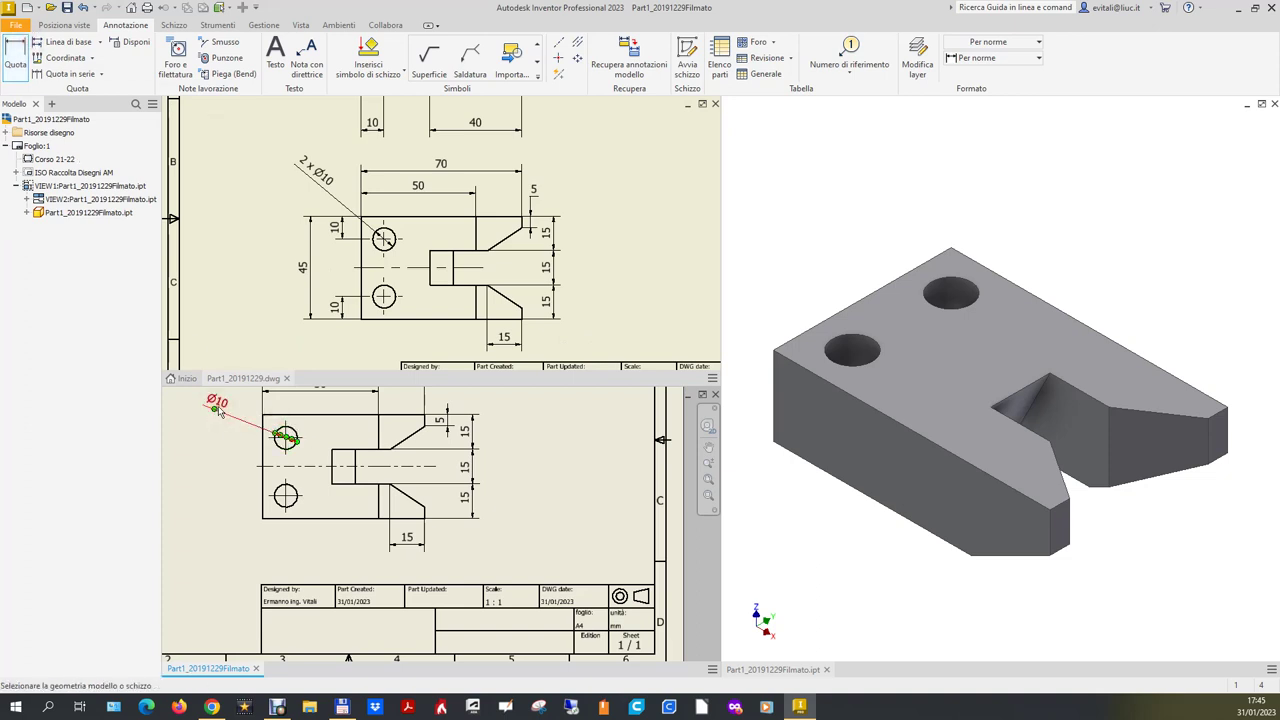
left_click(215, 406)
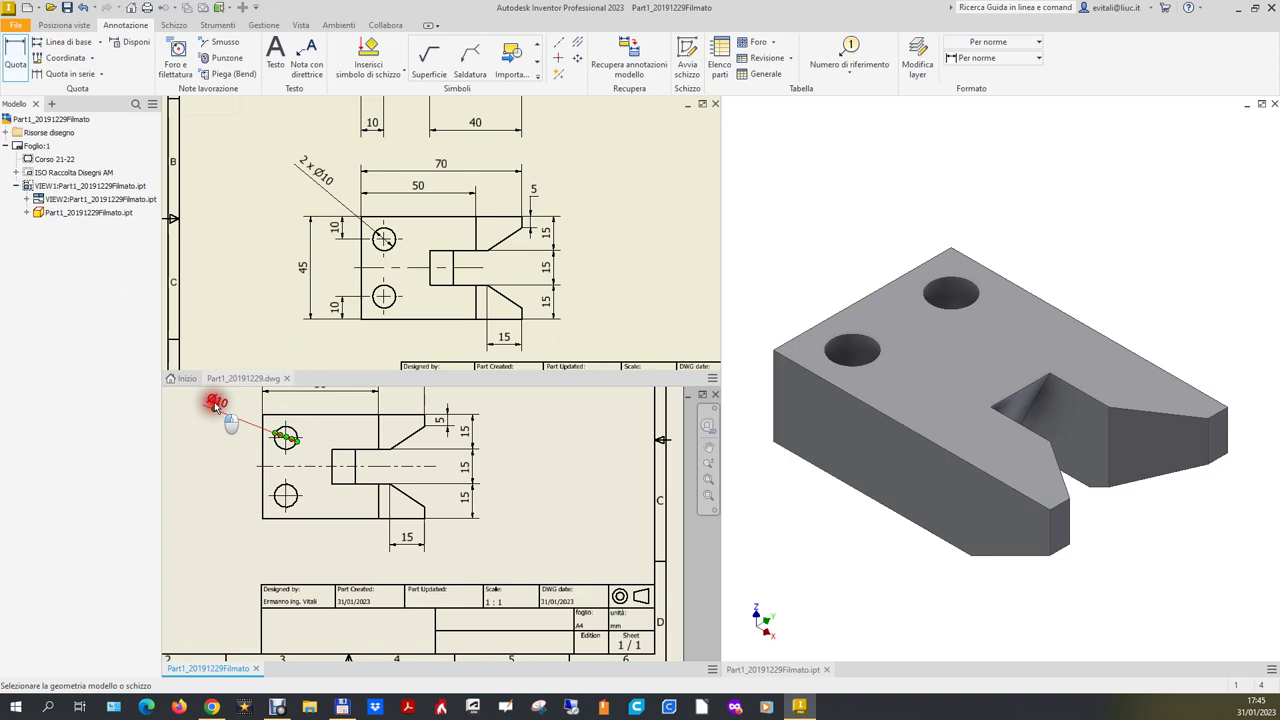
double_click(215, 406)
left_click(236, 212)
type("2x")
key("BackSpace")
type("x <<>>")
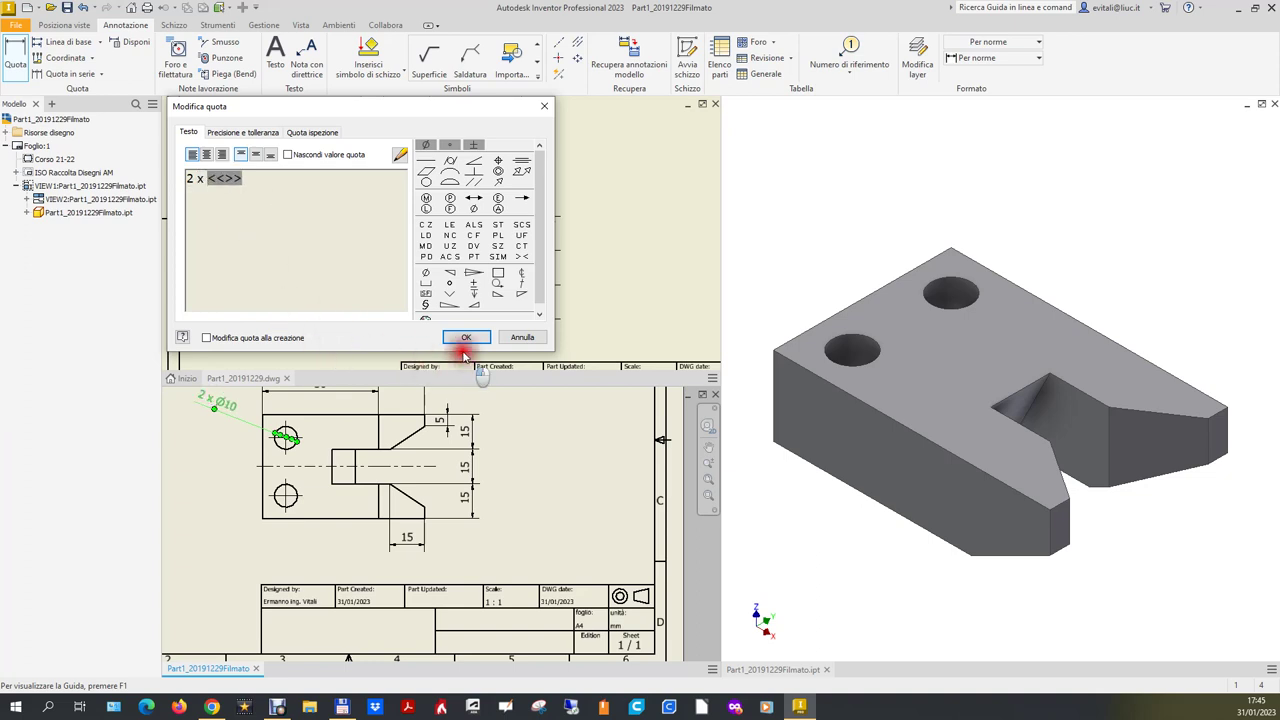
left_click(466, 337)
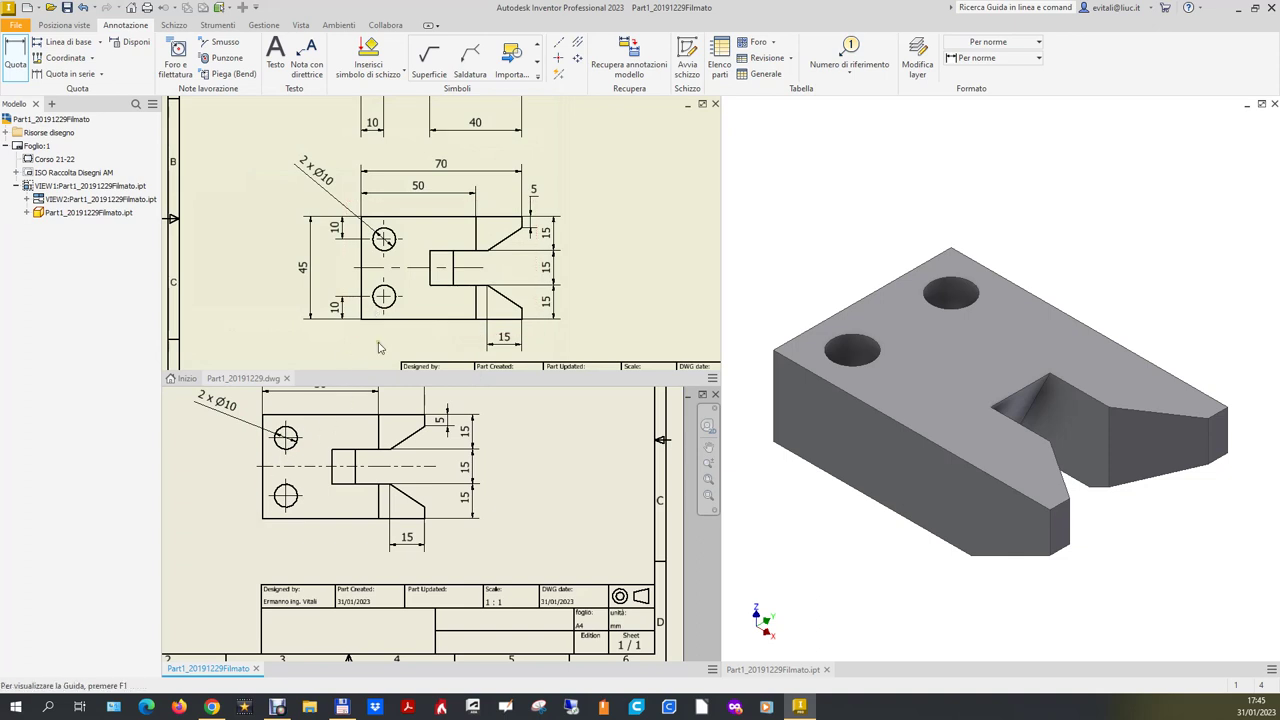
Add 10 dimensions locating the upper and lower holes from the top and bottom edges.
left_click(16, 55)
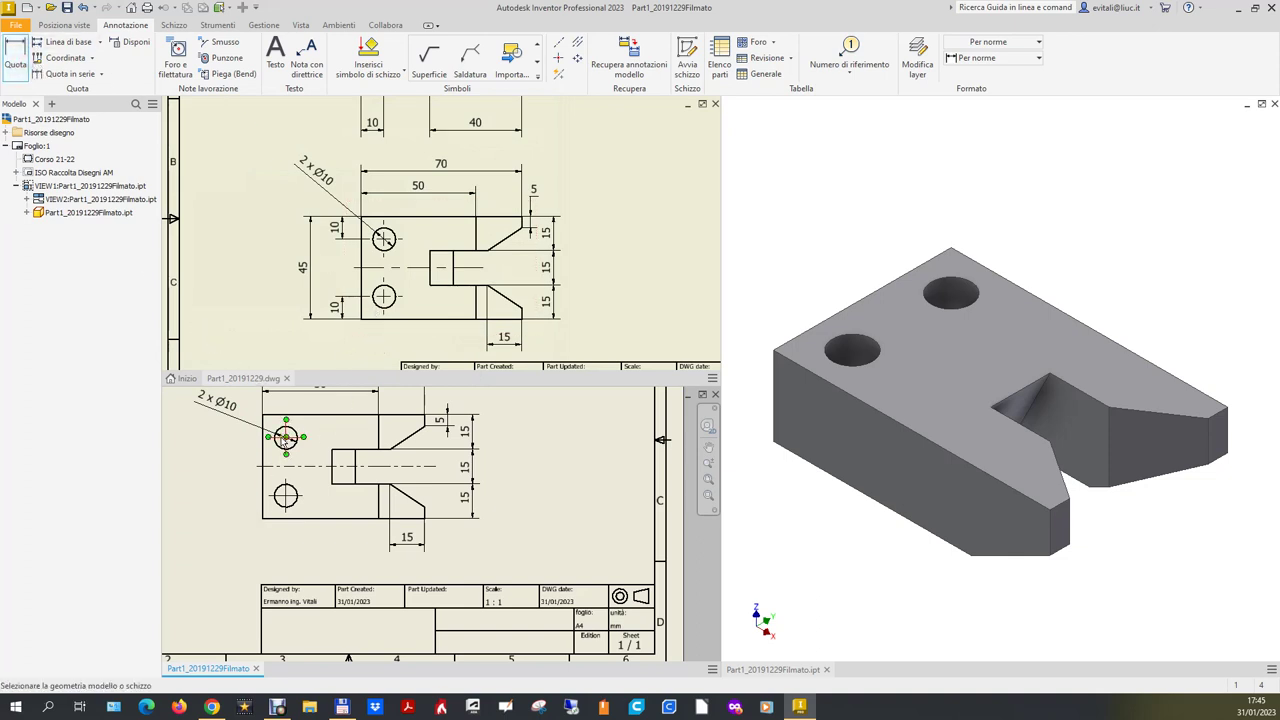
left_click(286, 436)
left_click(298, 416)
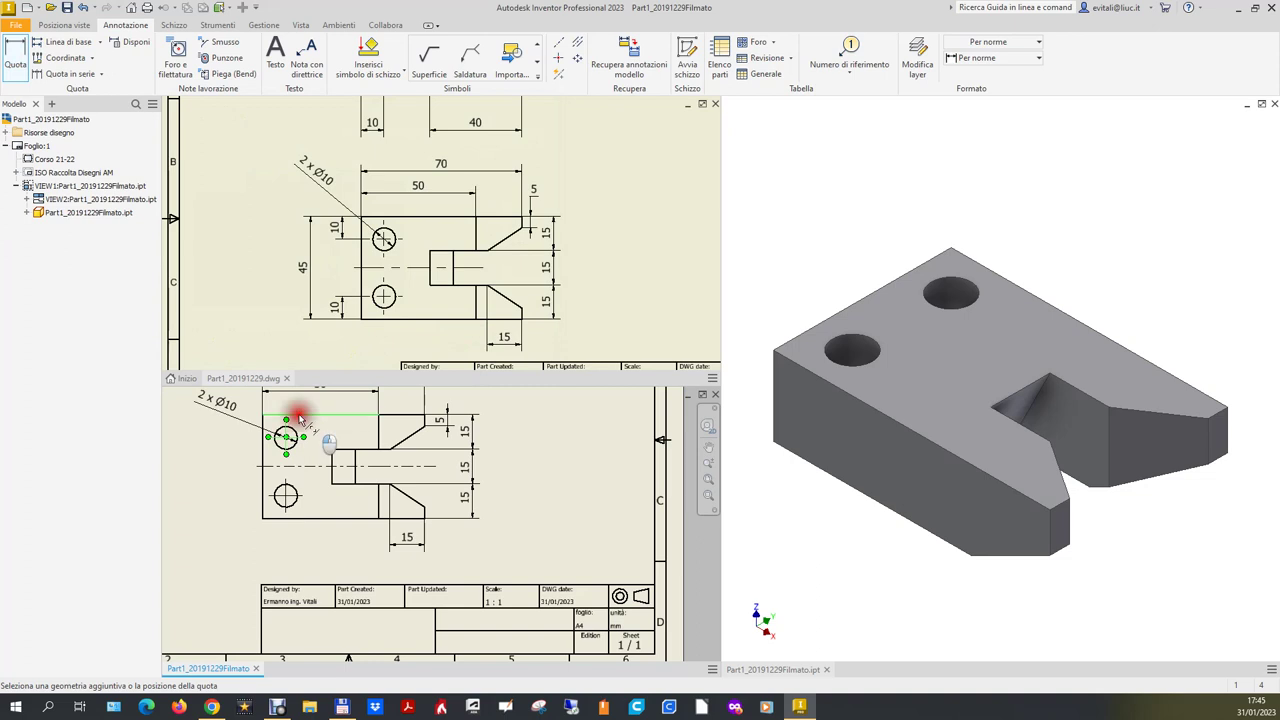
left_click(195, 440)
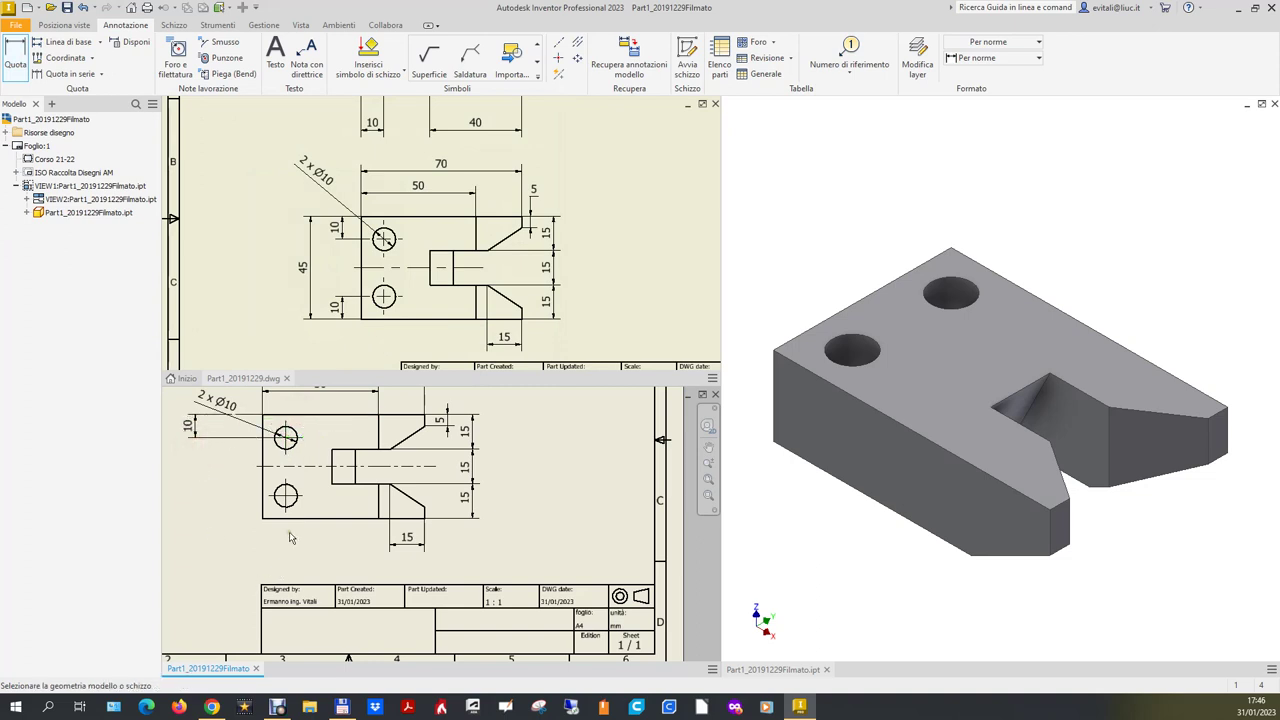
left_click(293, 499)
left_click(295, 519)
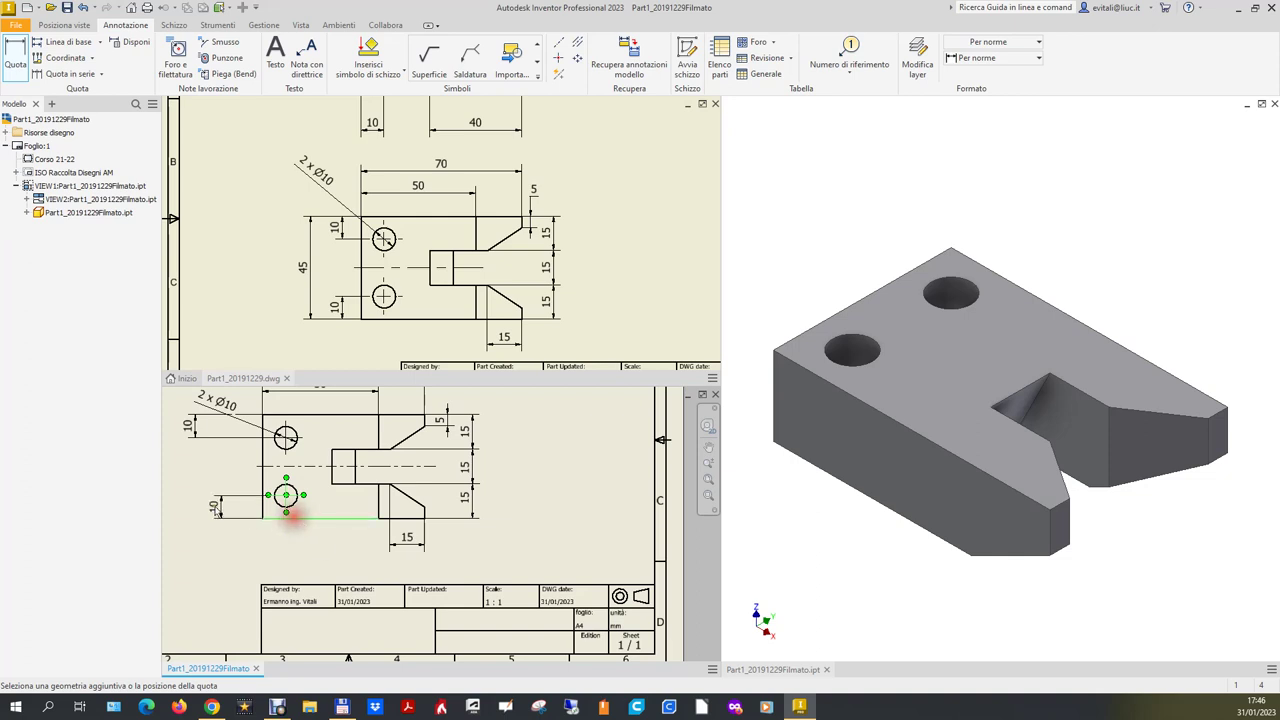
left_click(197, 505)
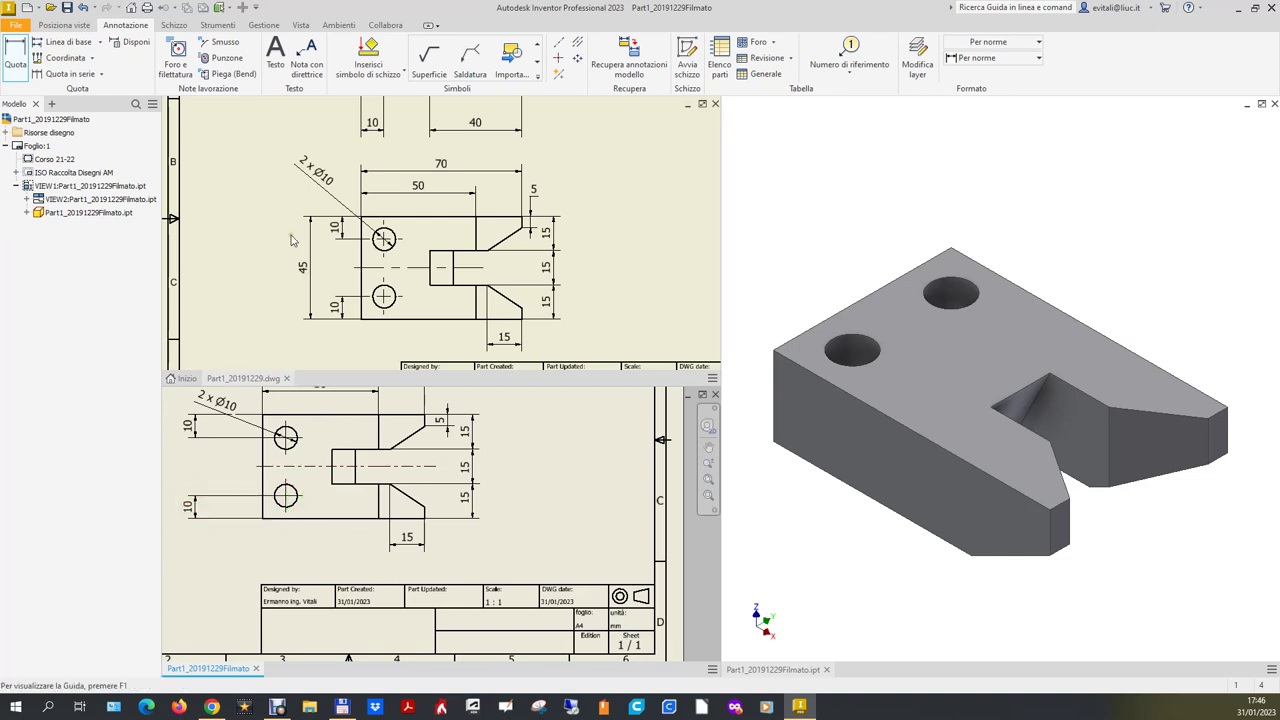
Pick the front view's top and bottom edges for its overall height dimension.
left_click(15, 55)
left_click(332, 414)
left_click(329, 518)
scroll(593, 573, "down", 3)
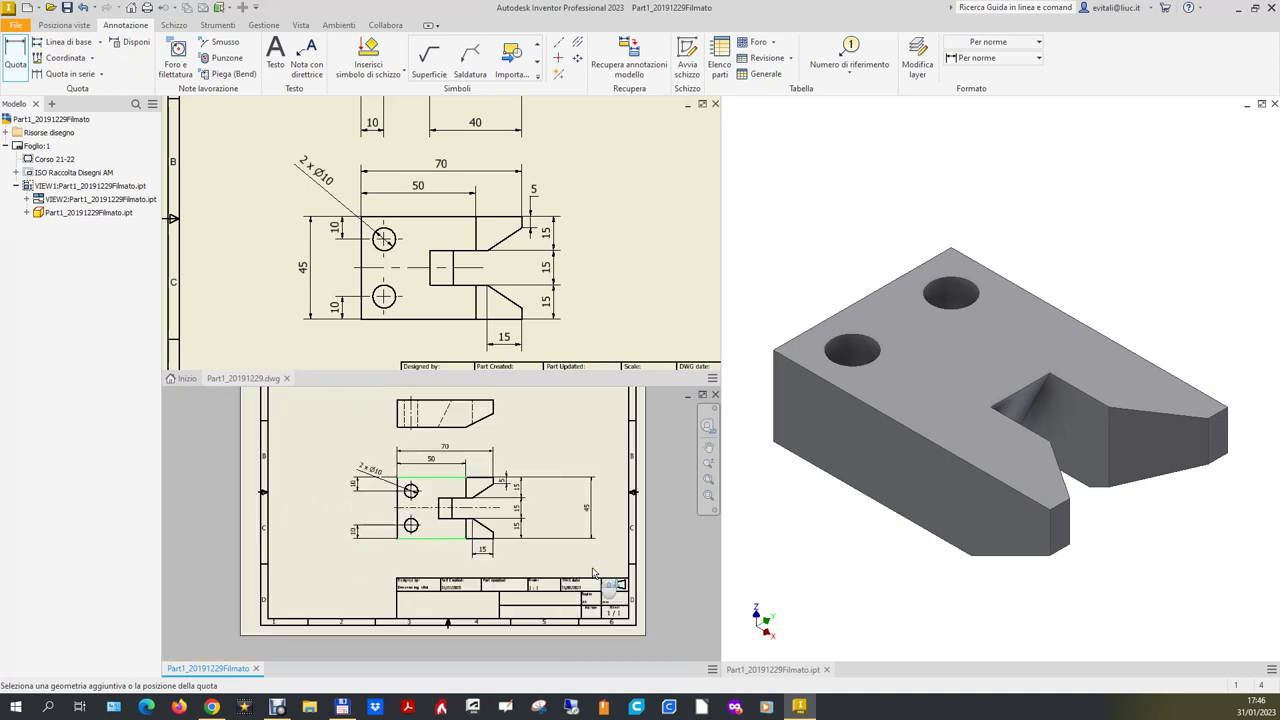
Place the 45 overall height dimension left of the front view.
left_click(347, 550)
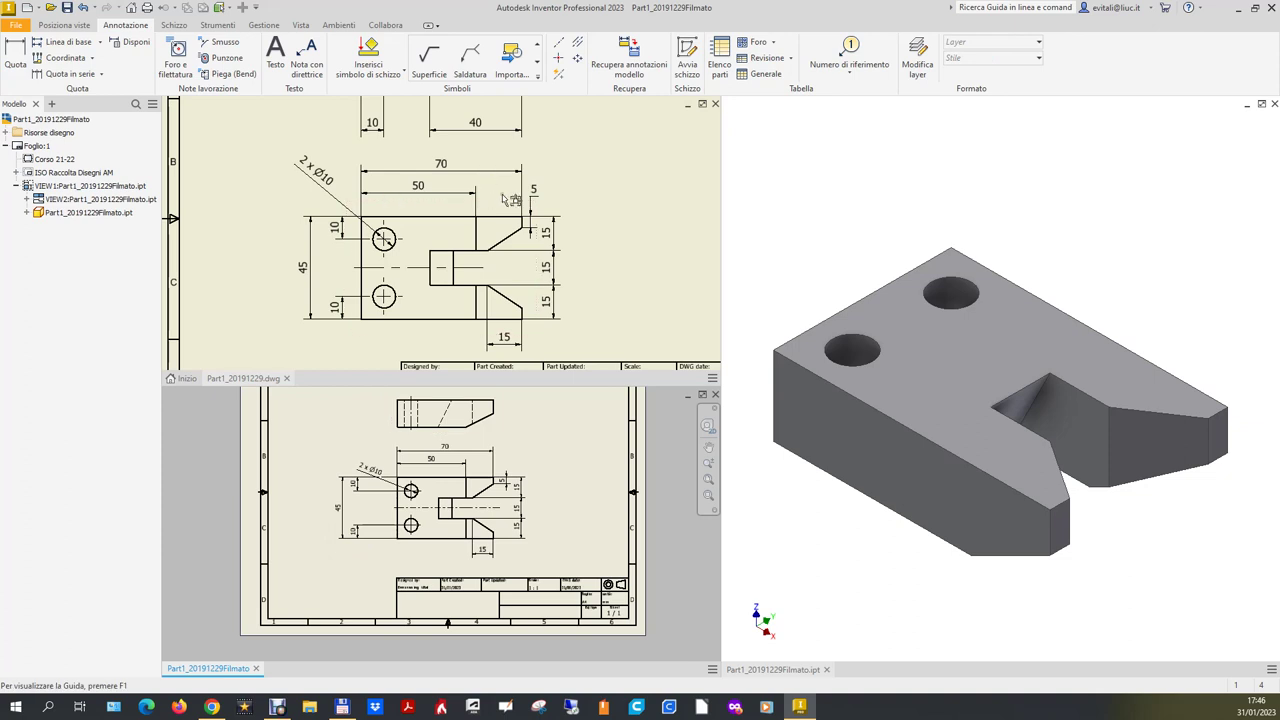
scroll(444, 520, "up", 3)
scroll(487, 466, "down", 3)
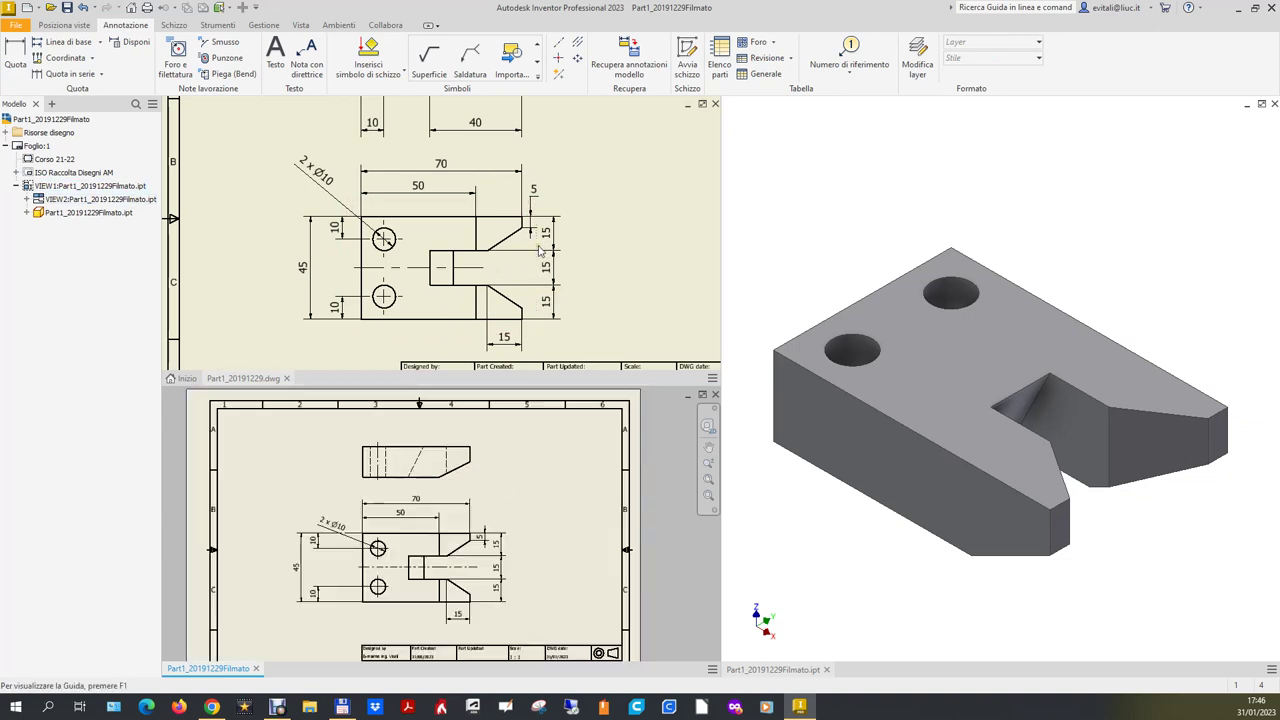
scroll(627, 220, "up", 3)
scroll(636, 212, "up", 2)
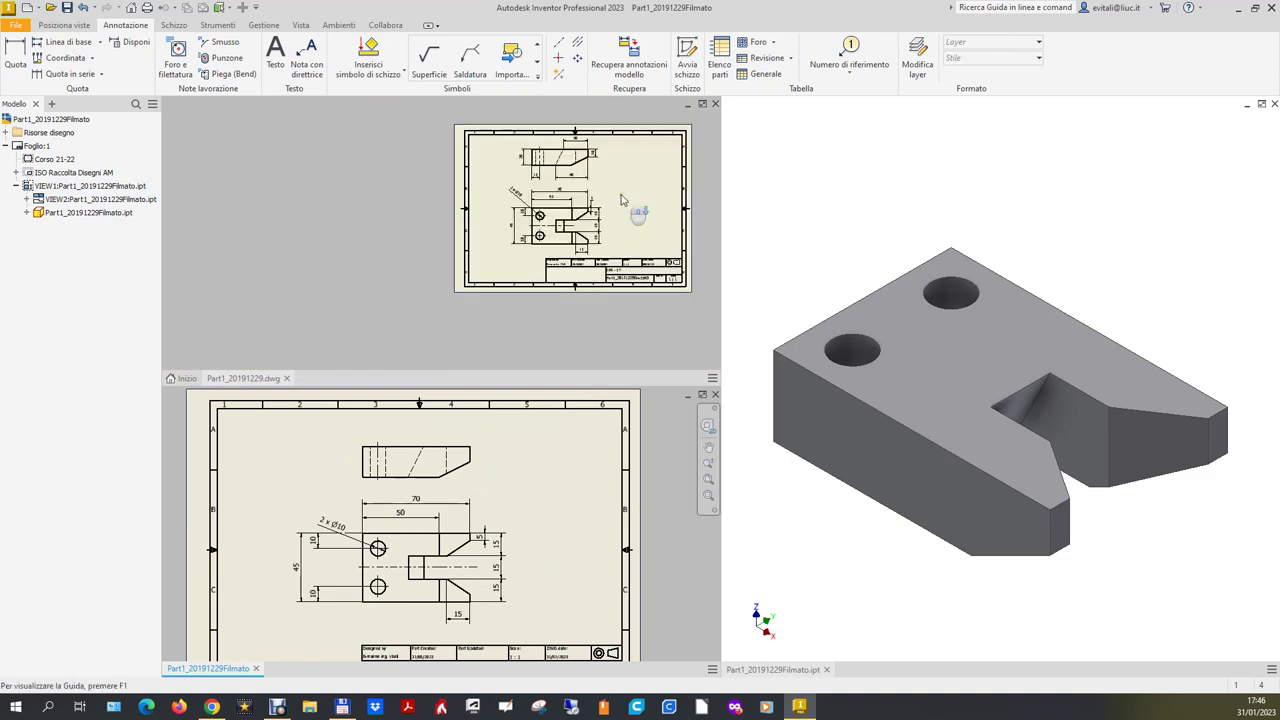
scroll(610, 158, "down", 3)
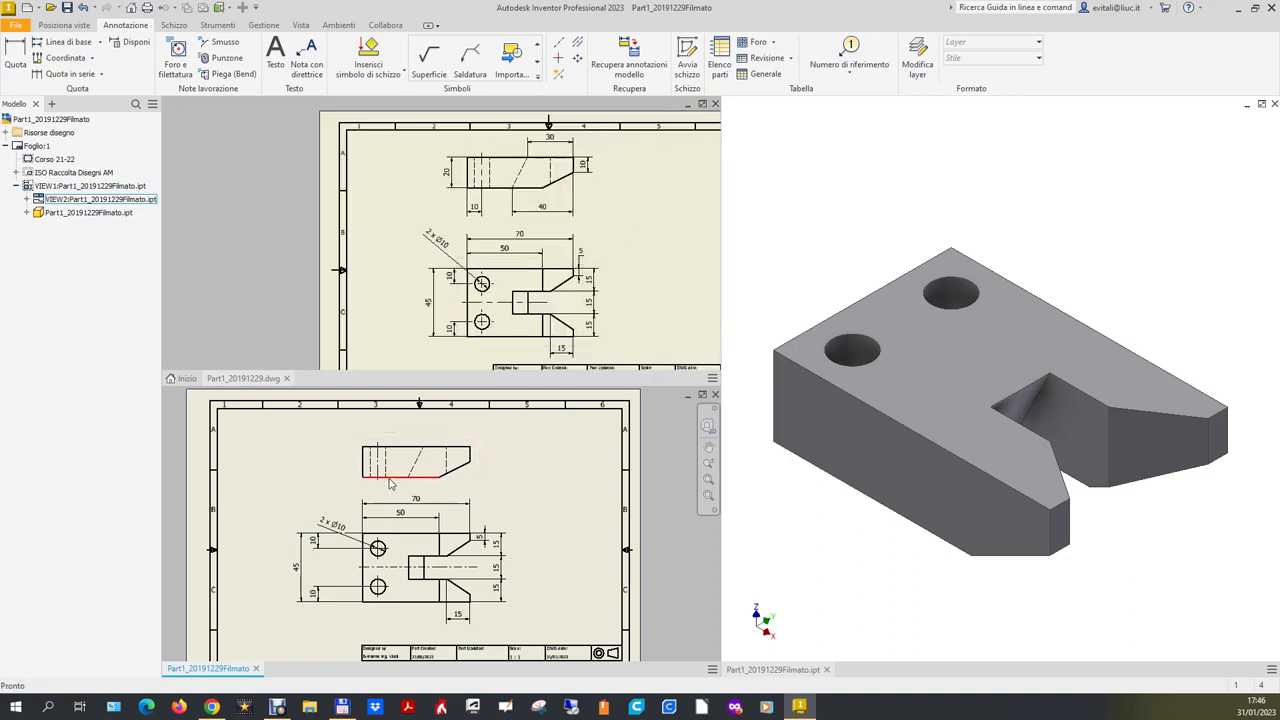
scroll(377, 484, "down", 3)
Add a 20 dimension on the upper view's left edge.
left_click(15, 60)
left_click(350, 450)
left_click(316, 450)
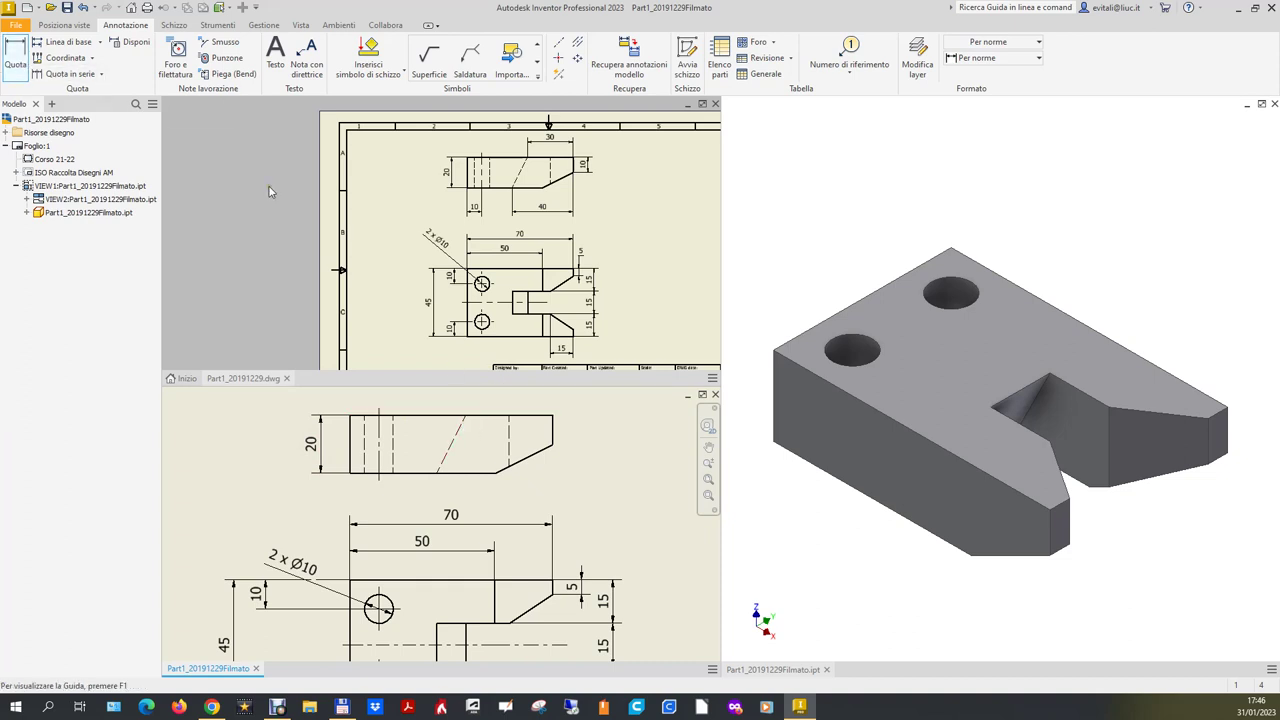
Add the 40 dimension below the upper view from its bottom and right edges.
left_click(437, 474)
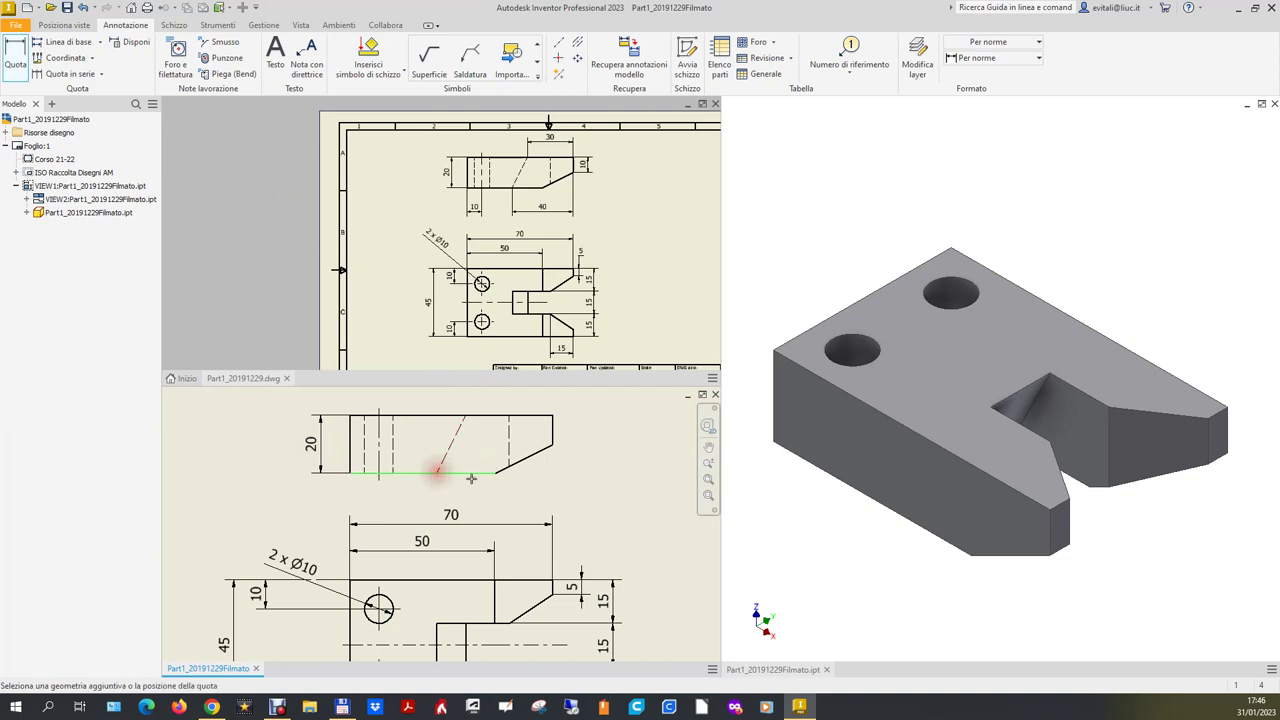
left_click(553, 431)
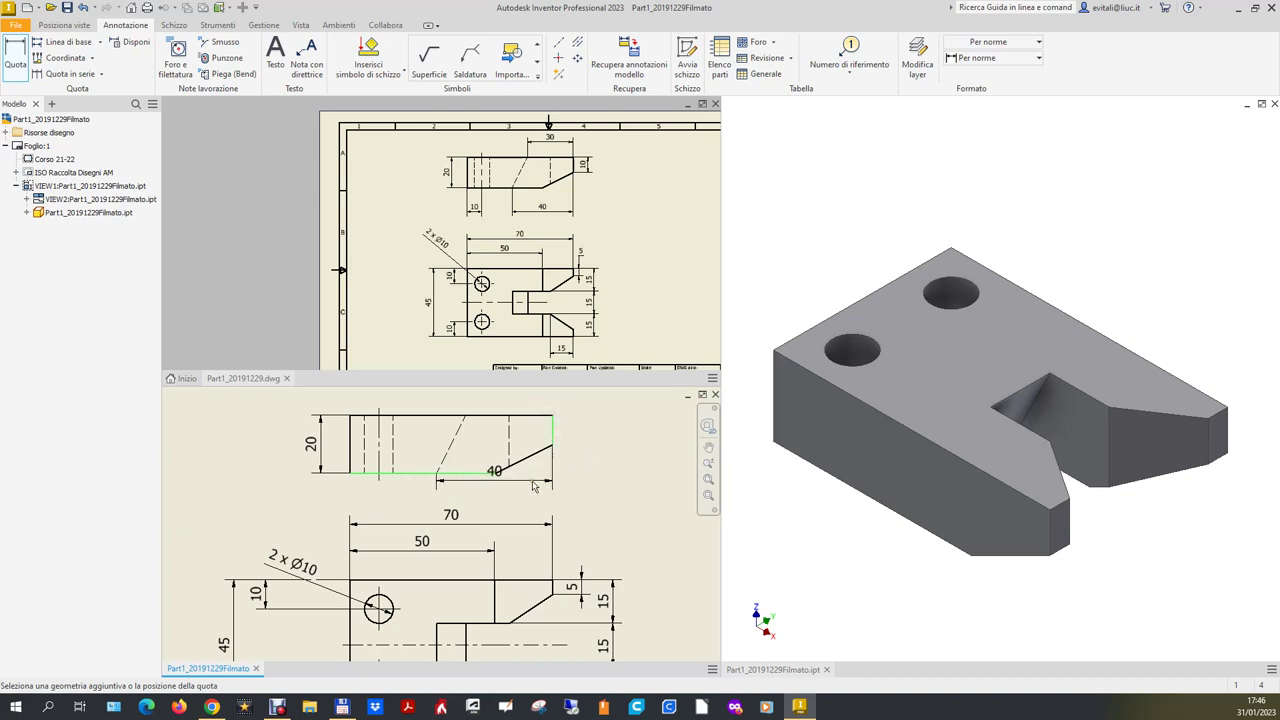
left_click(500, 490)
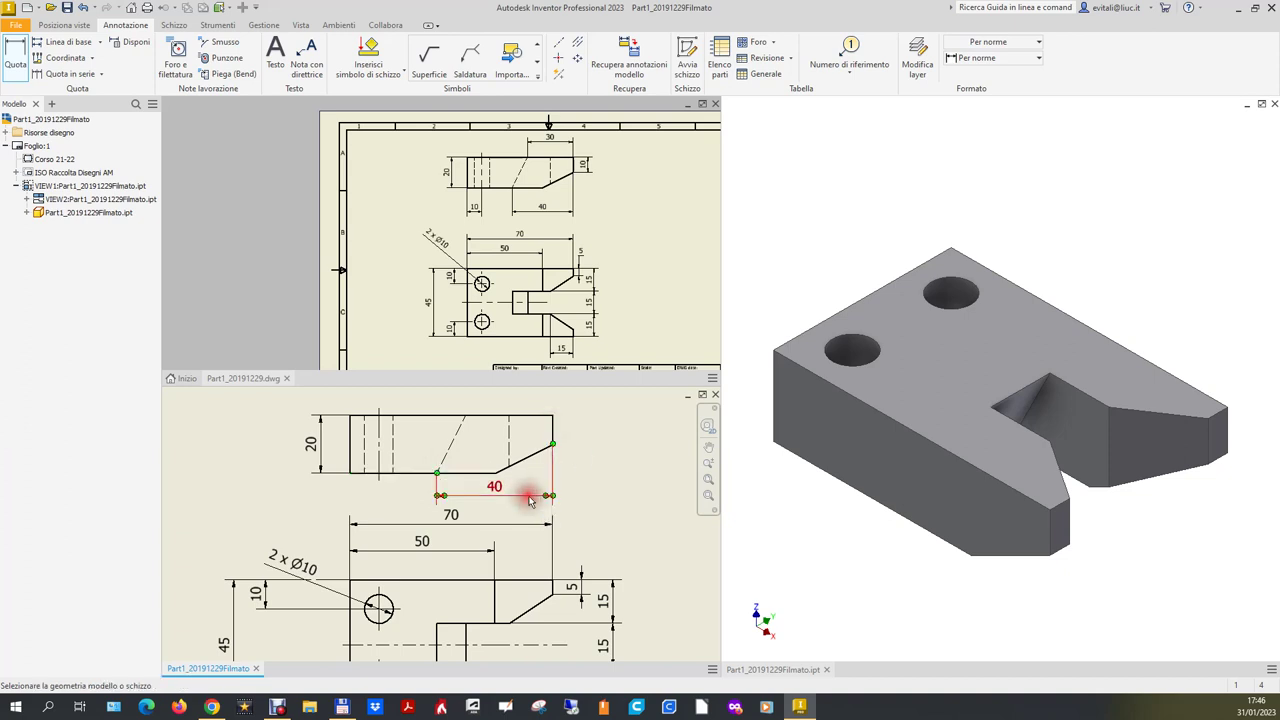
key("Escape")
scroll(537, 470, "up", 2)
Drag the front view slightly lower on the sheet.
left_click(501, 420)
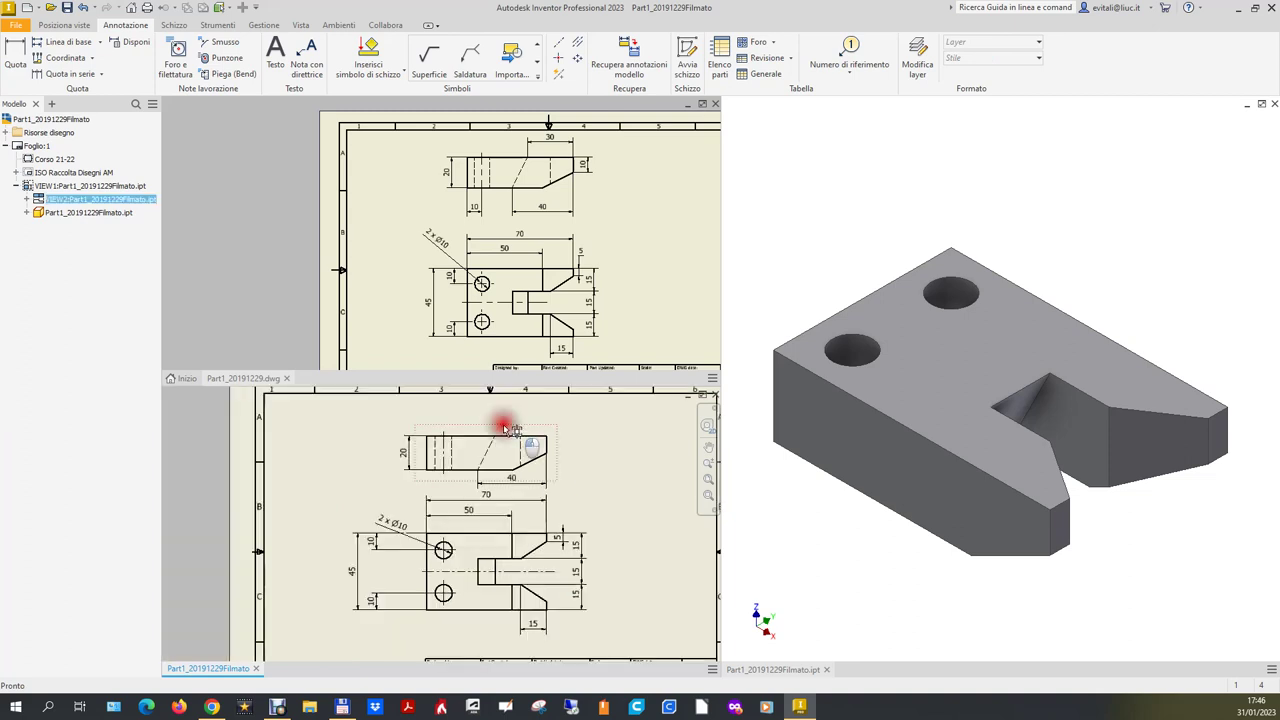
left_click(478, 628)
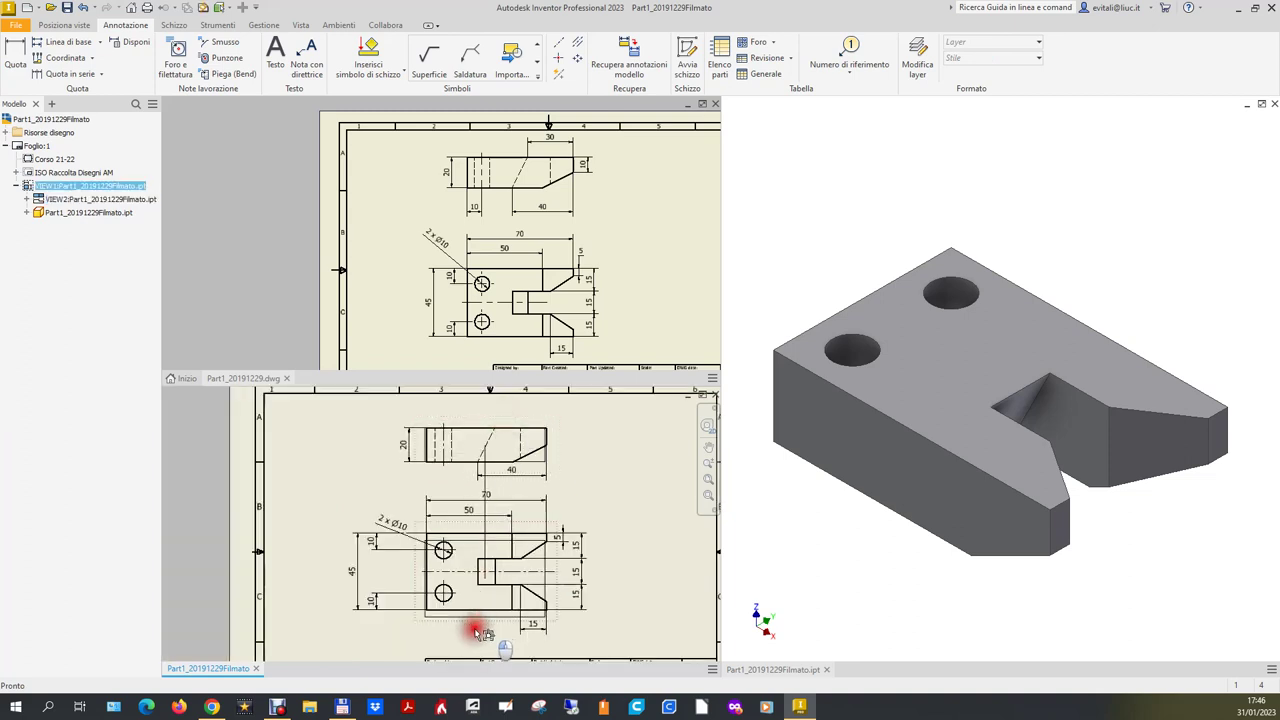
left_click_drag(478, 628, 478, 637)
left_click(540, 425)
key("Escape")
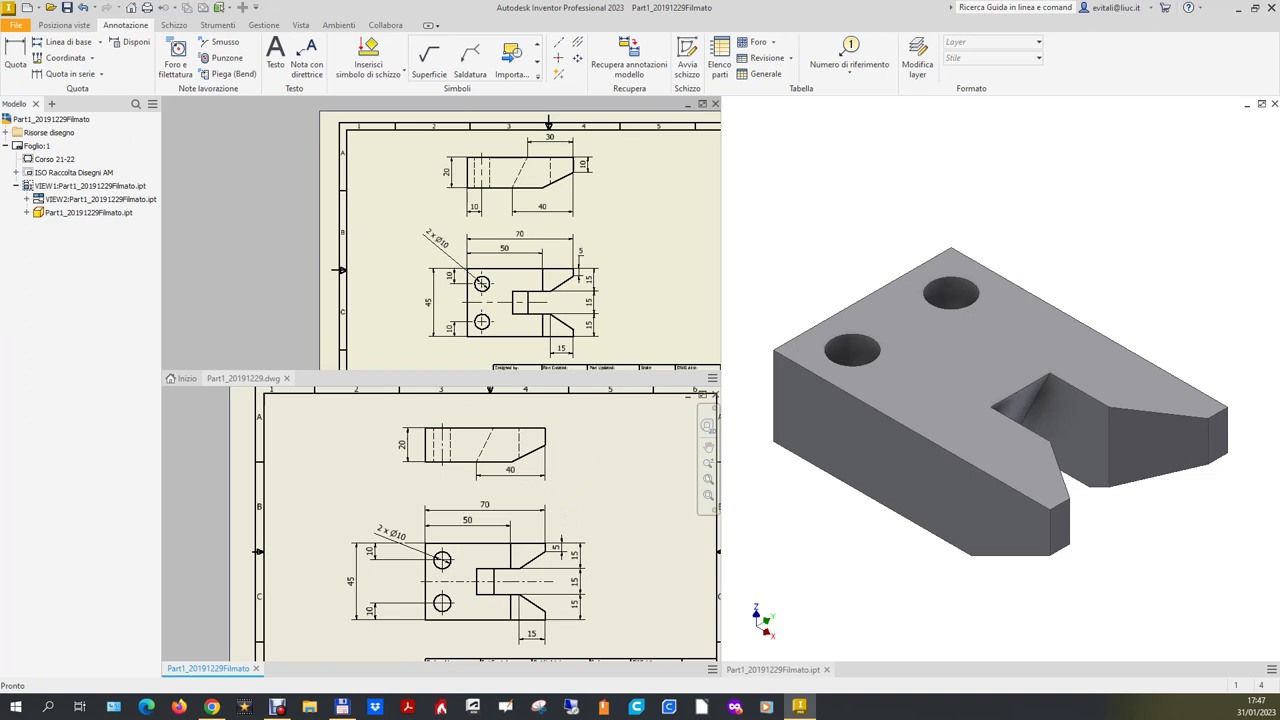
Dimension the upper view with a 10 below, a 10 on the right and 30 above.
left_click(15, 55)
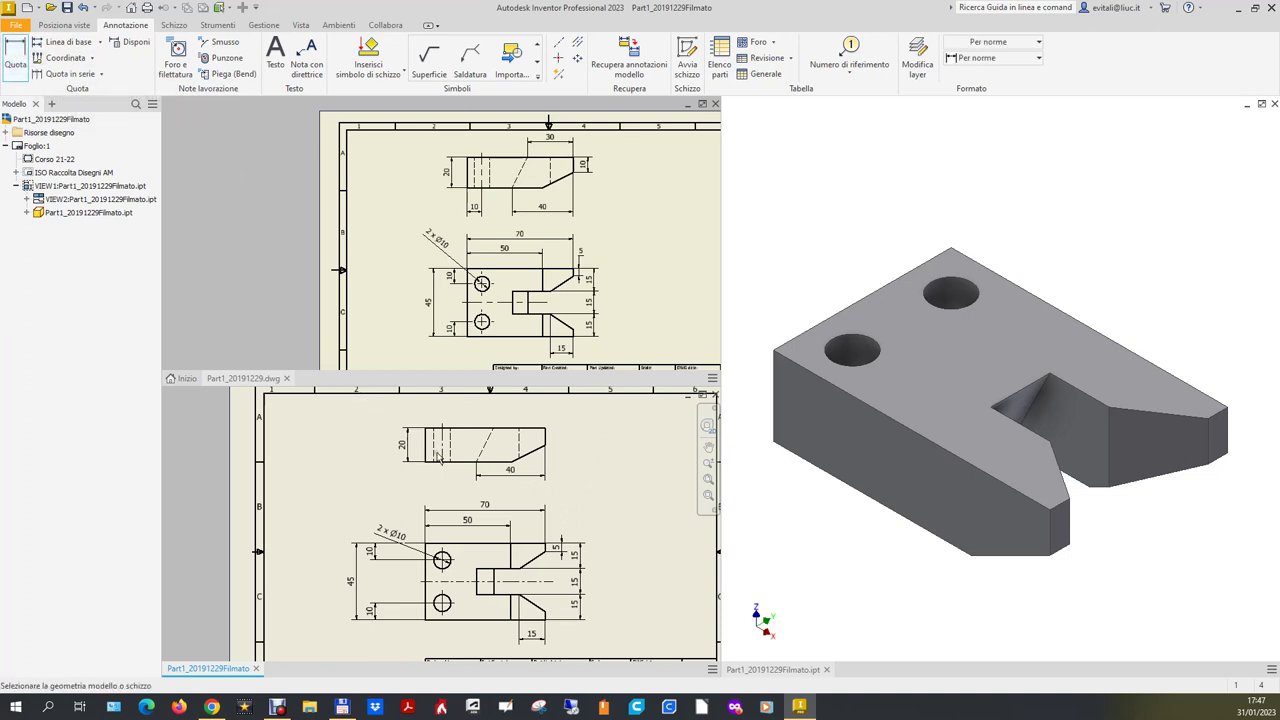
left_click(445, 452)
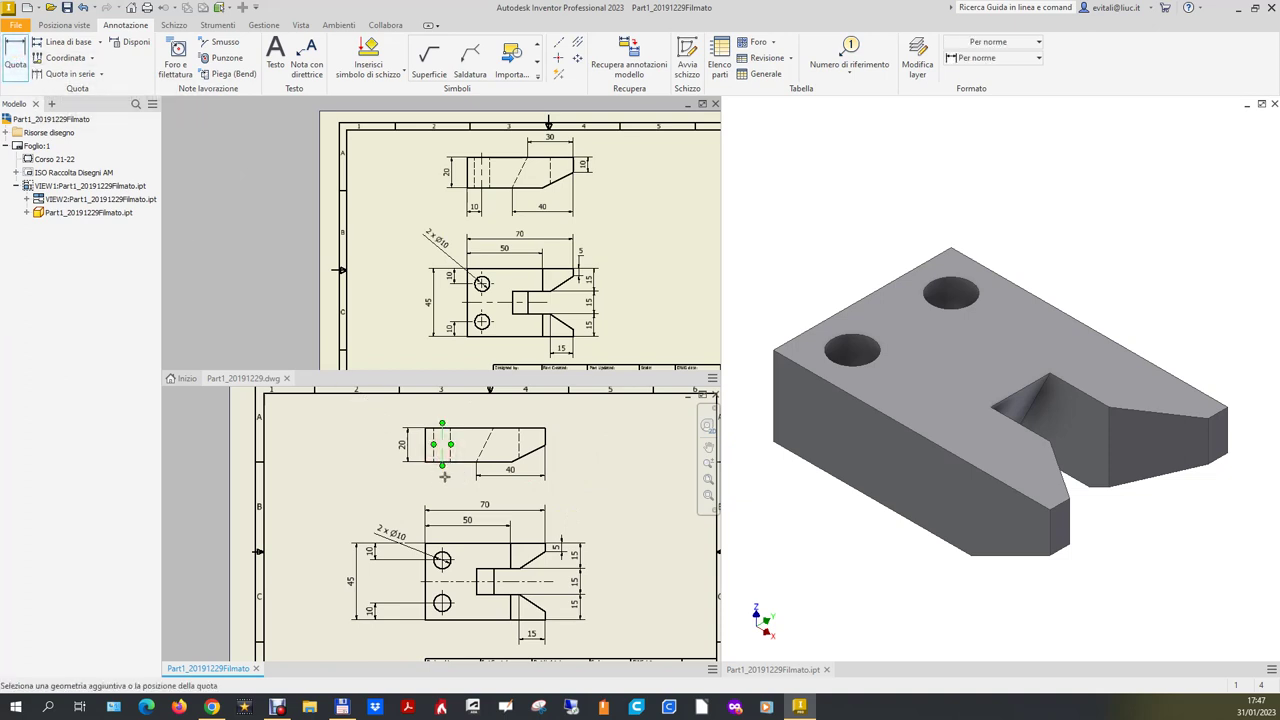
left_click(427, 456)
left_click(424, 480)
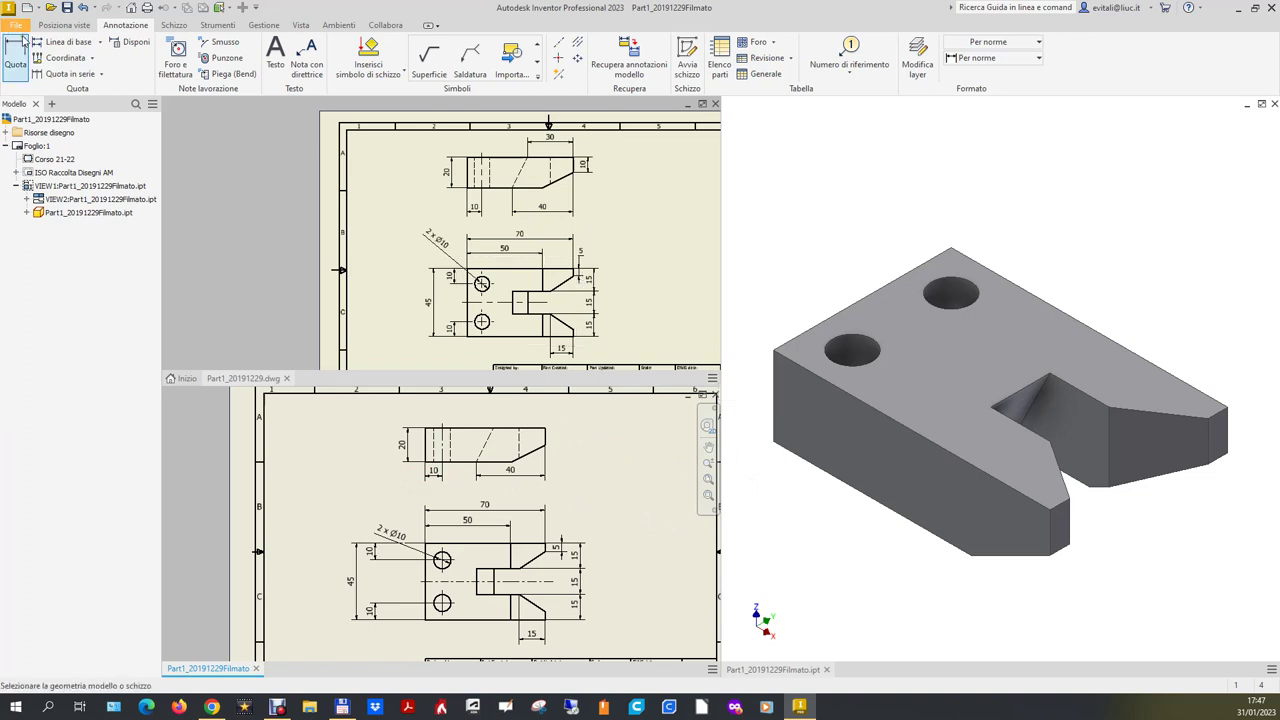
left_click(547, 443)
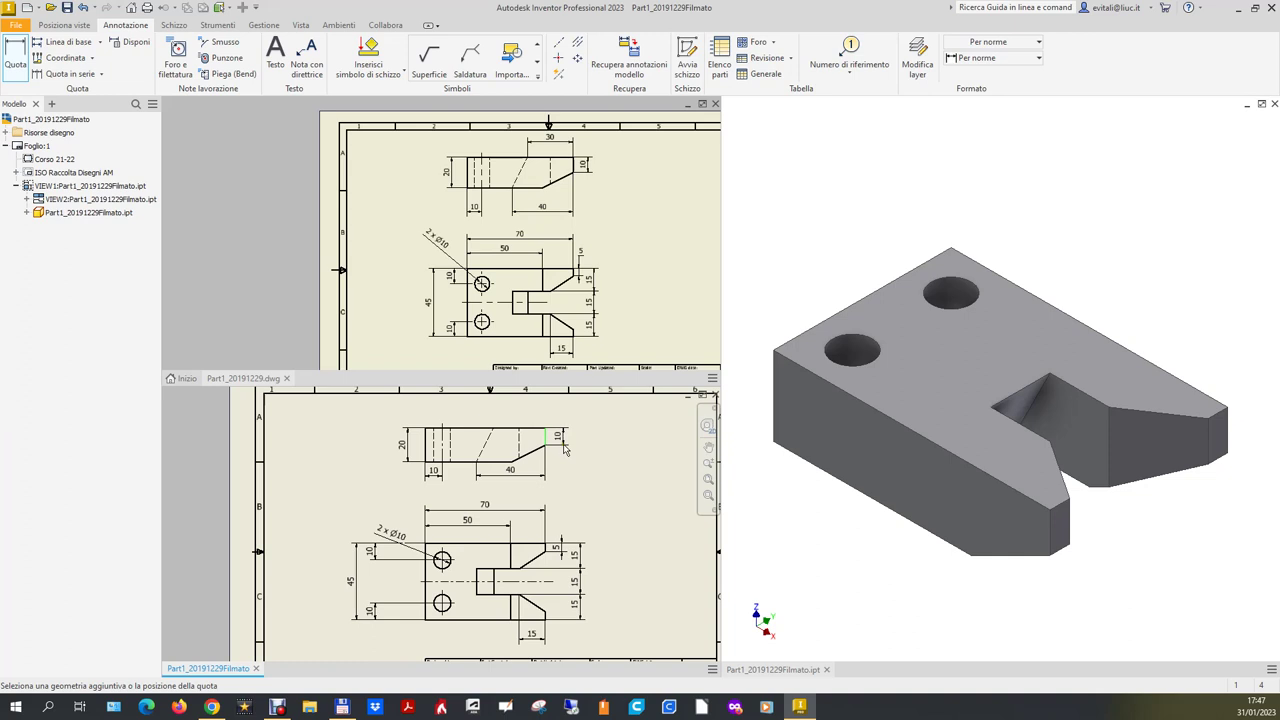
left_click(562, 444)
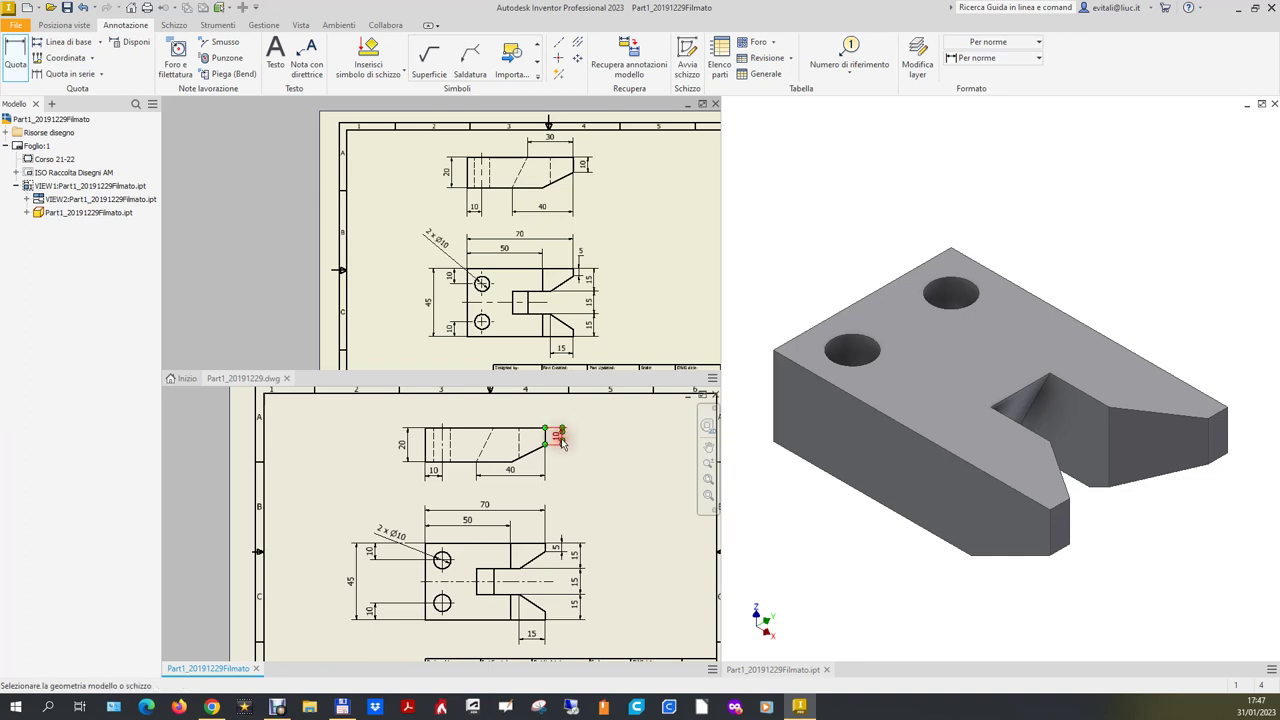
left_click(493, 430)
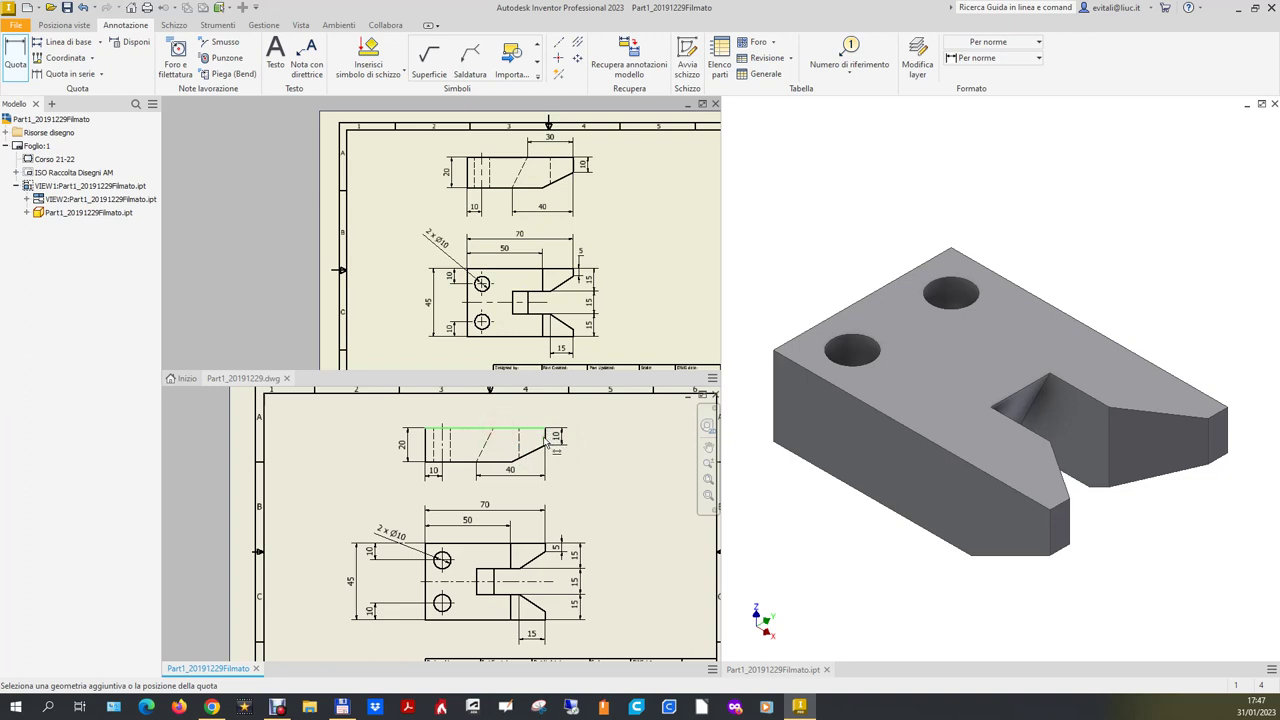
left_click(537, 409)
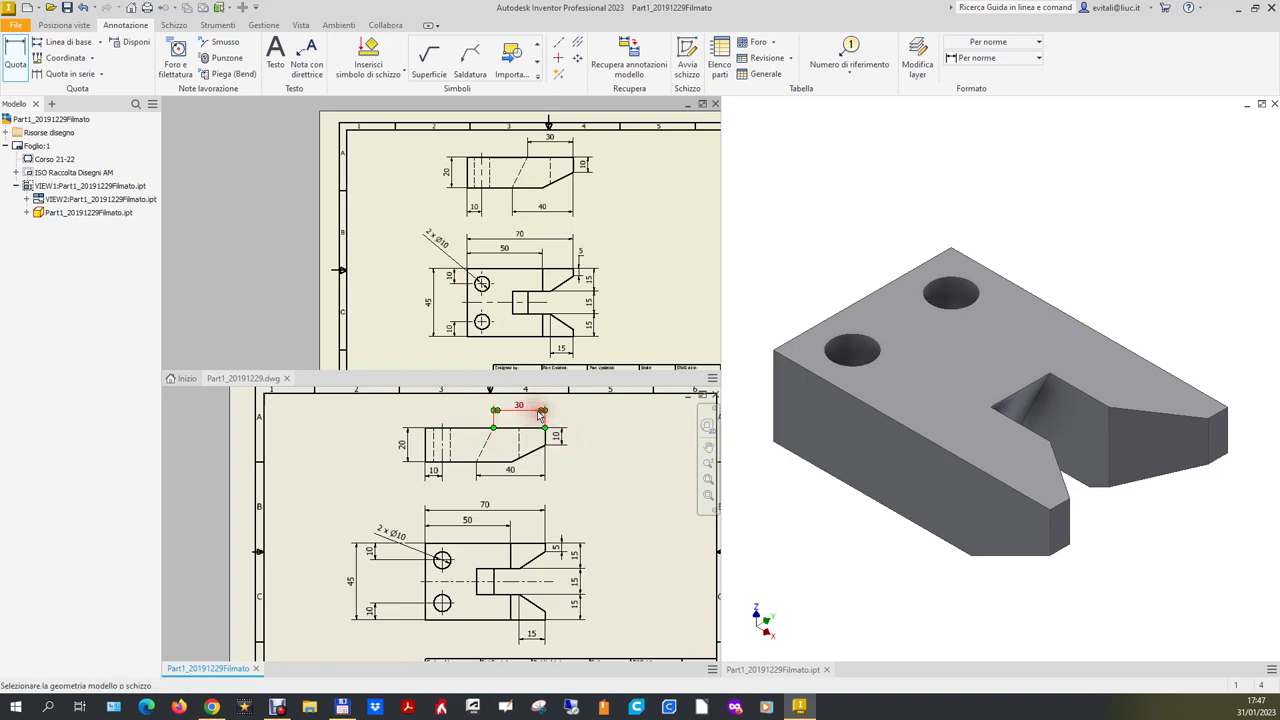
key("Escape")
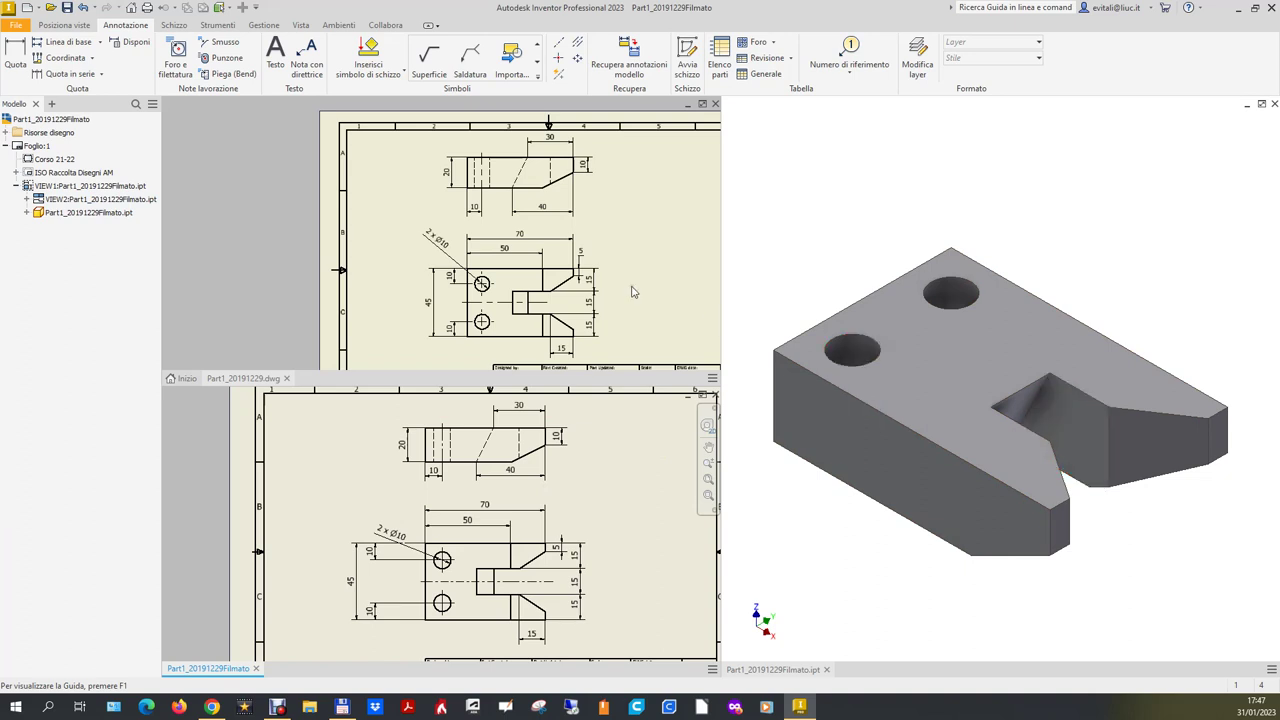
Zoom All in the reference and working drawing windows, then activate the 3D part window.
left_click(642, 222)
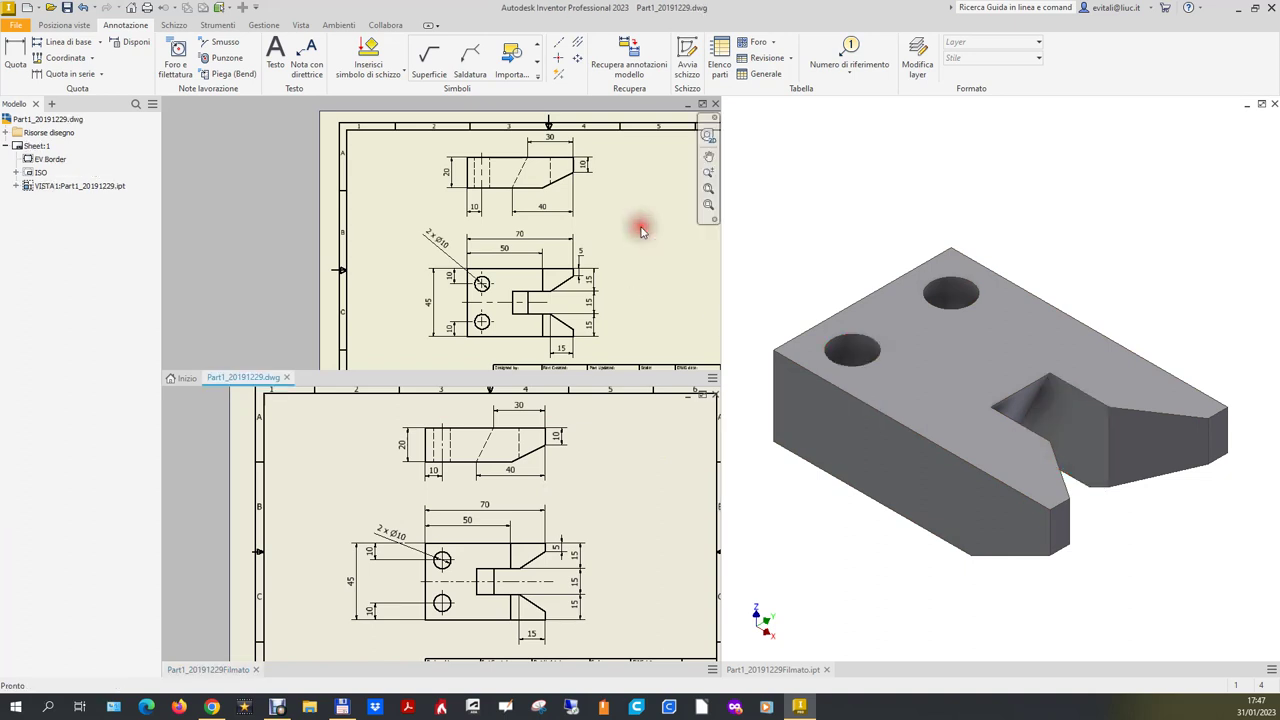
left_click(709, 189)
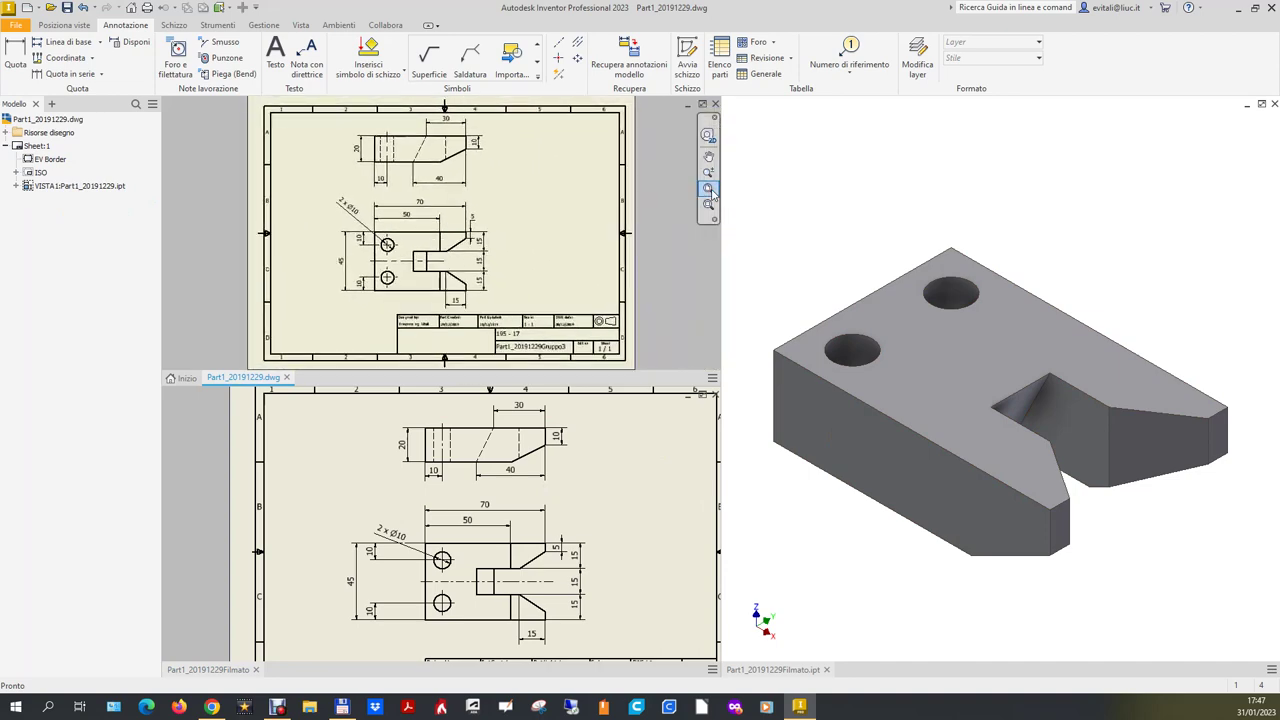
left_click(640, 483)
left_click(709, 480)
left_click(1246, 140)
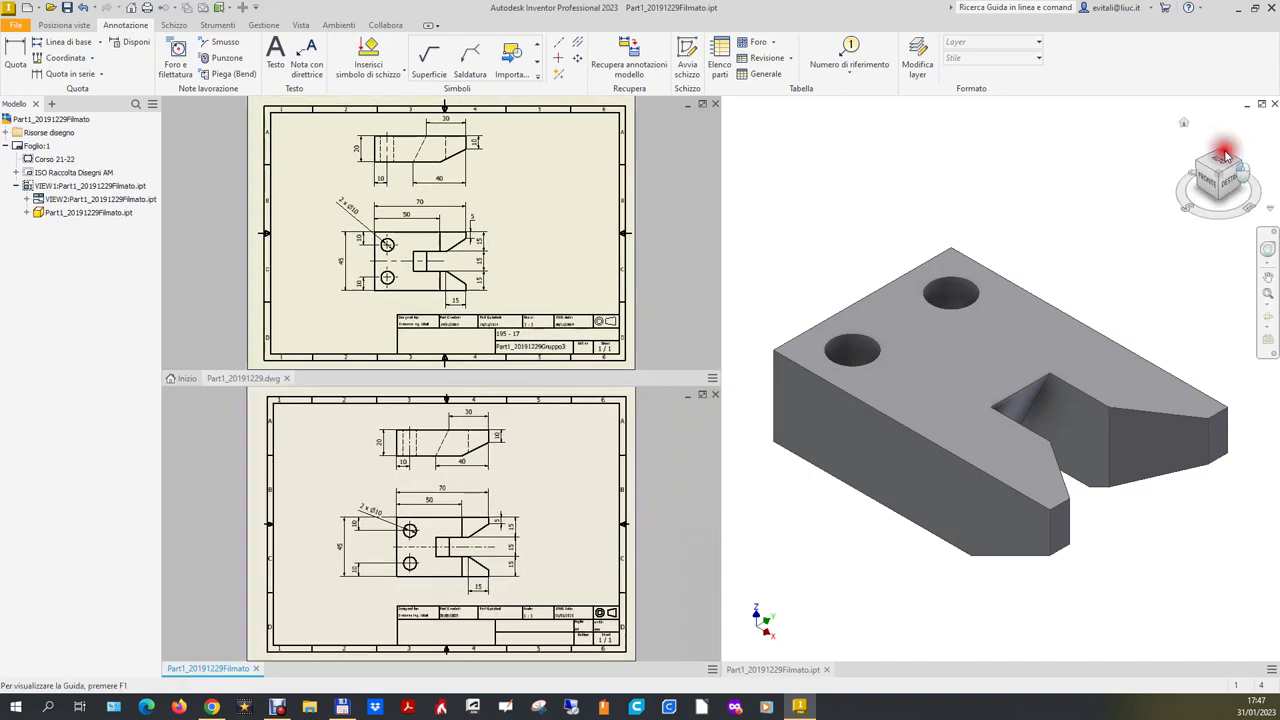